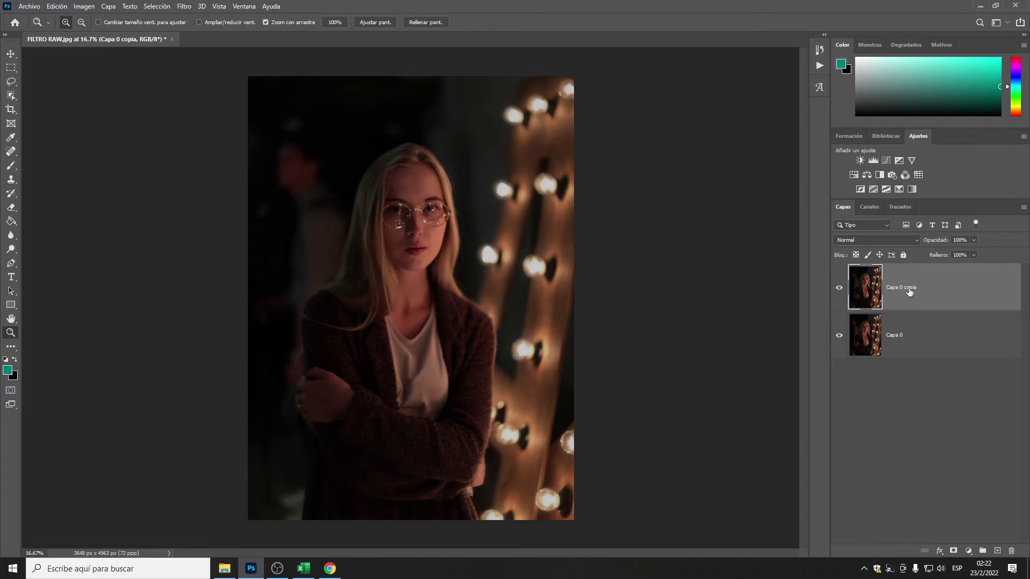
Step: Label the upper layer, Capa 0 copia, in red and rename it ORIGINAL
{"action": "right_click", "coordinate": [840, 281]}
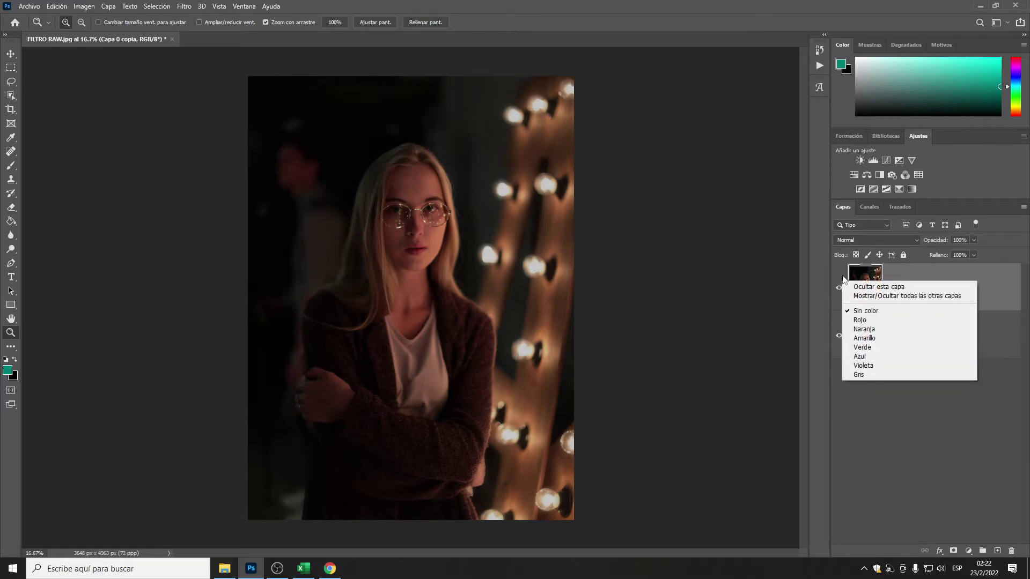
{"action": "right_click", "coordinate": [841, 280]}
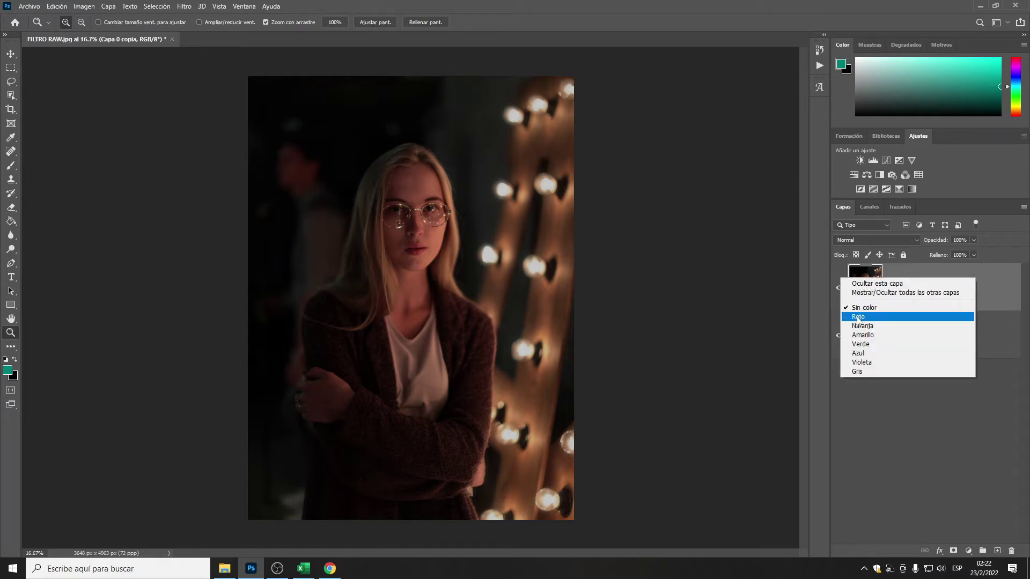
{"action": "left_click", "coordinate": [857, 317]}
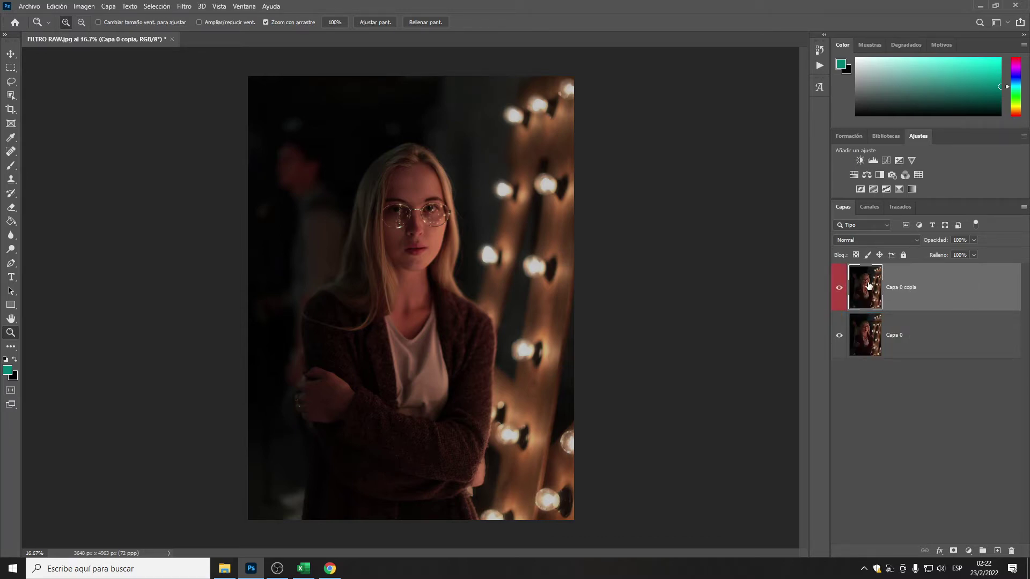
{"action": "double_click", "coordinate": [902, 292]}
{"action": "type", "text": "ORIGNALIN"}
{"action": "left_click", "coordinate": [933, 296]}
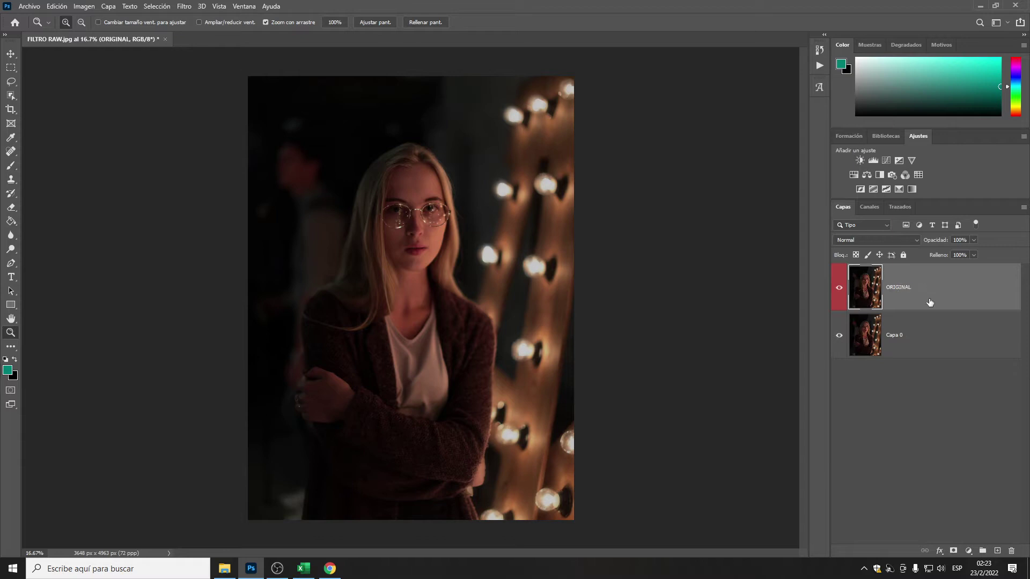
Step: Label the lower layer, Capa 0, in green and rename it EDITADA
{"action": "right_click", "coordinate": [846, 329]}
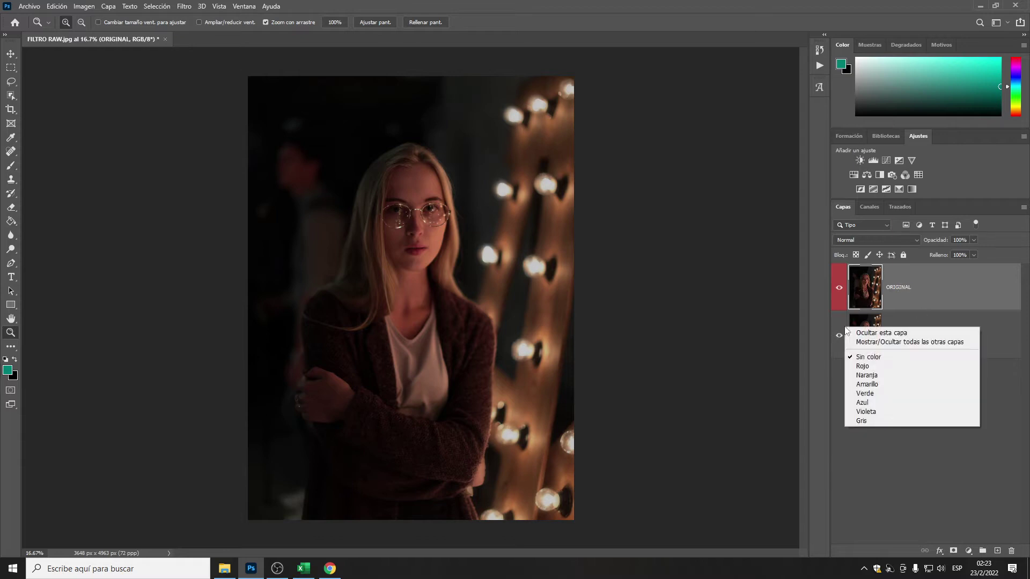
{"action": "left_click", "coordinate": [863, 393]}
{"action": "double_click", "coordinate": [892, 333]}
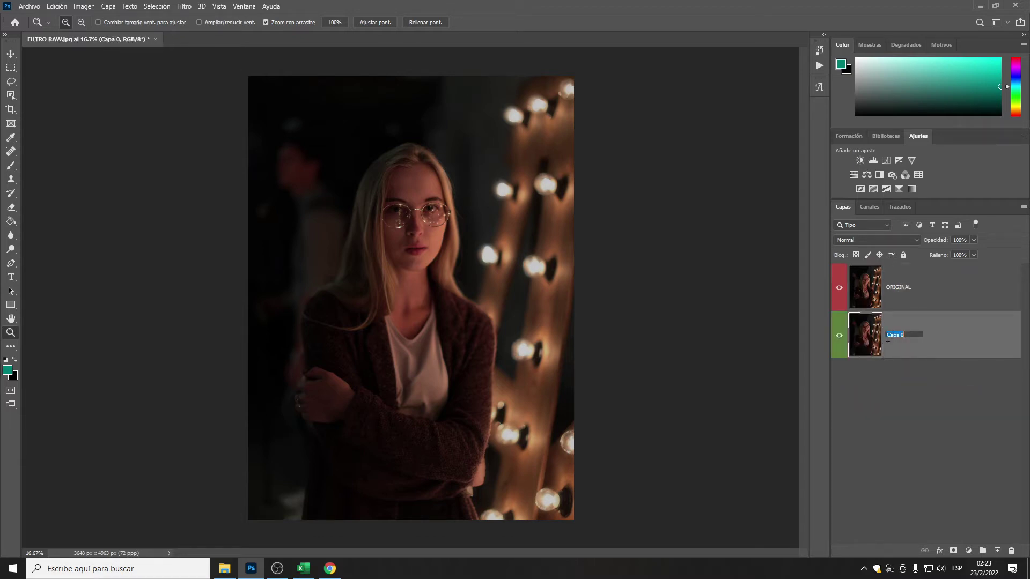
{"action": "type", "text": "ed"}
{"action": "type", "text": "ITADA"}
{"action": "left_click", "coordinate": [940, 337]}
Step: Hide the ORIGINAL layer and open the Camera Raw filter on the EDITADA layer
{"action": "left_click", "coordinate": [904, 298]}
{"action": "left_click", "coordinate": [839, 288]}
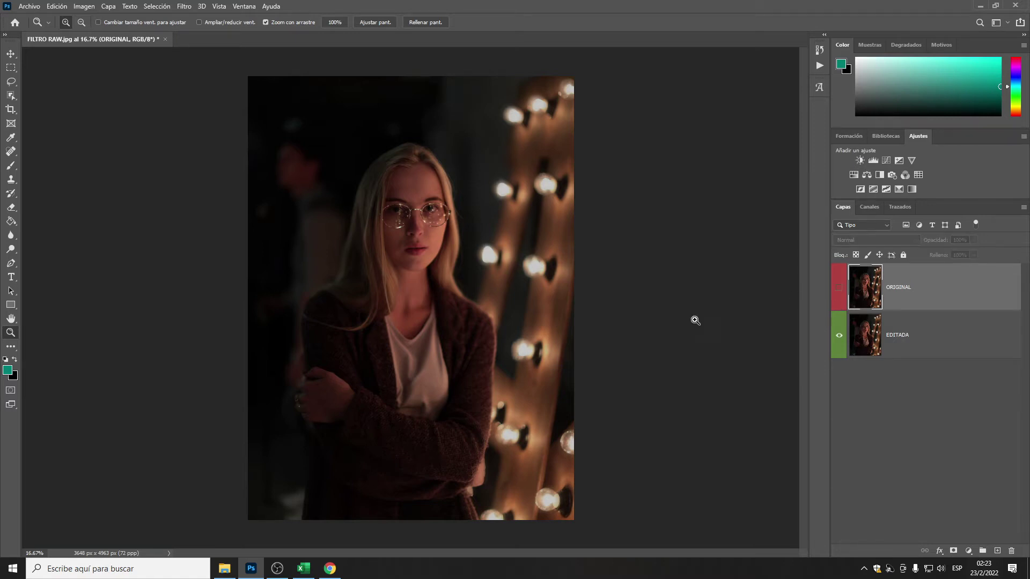
{"action": "scroll", "coordinate": [696, 321], "scroll_direction": "up", "scroll_amount": 1}
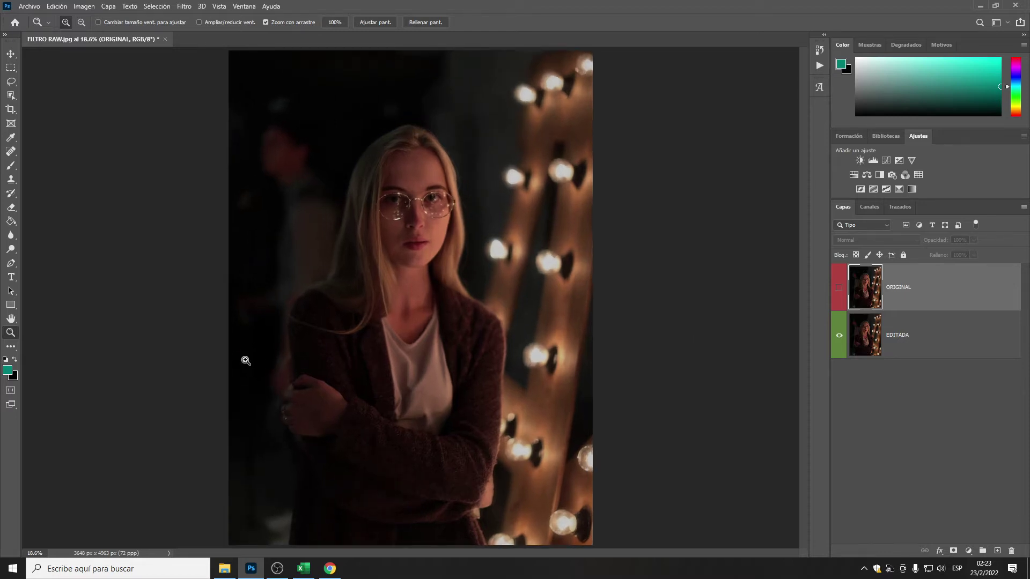
{"action": "left_click", "coordinate": [923, 348]}
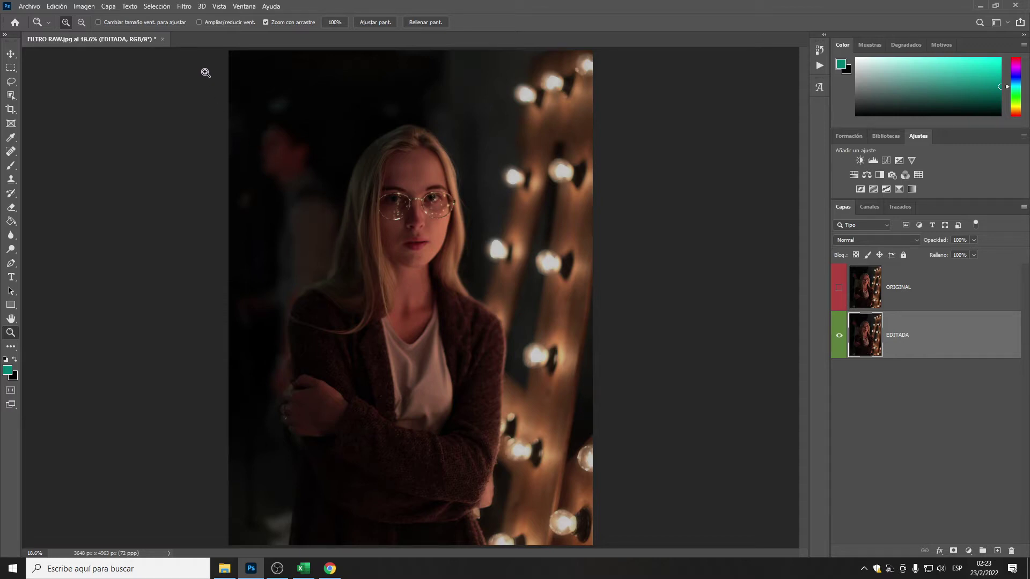
{"action": "left_click", "coordinate": [184, 7]}
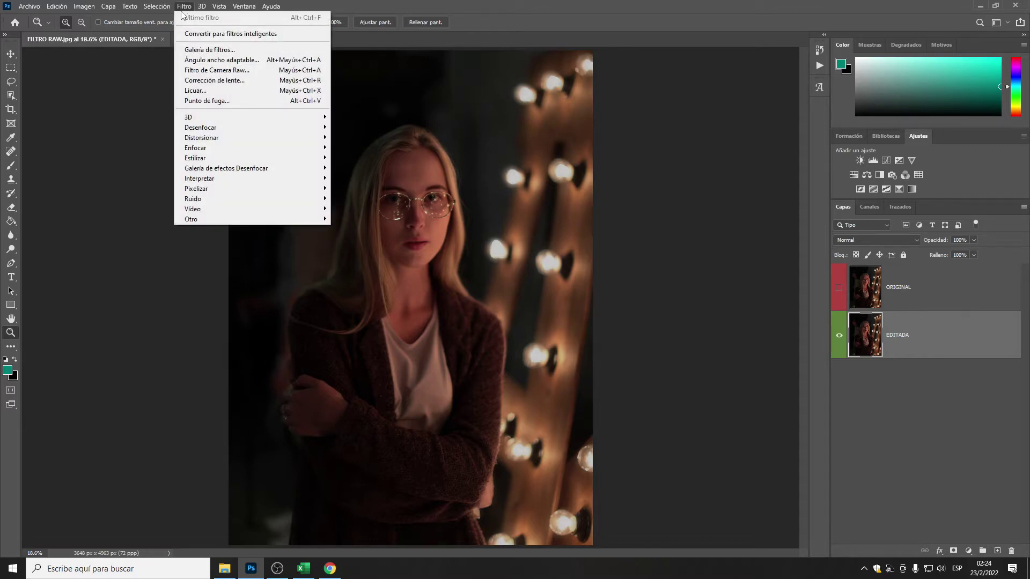
{"action": "left_click", "coordinate": [207, 72]}
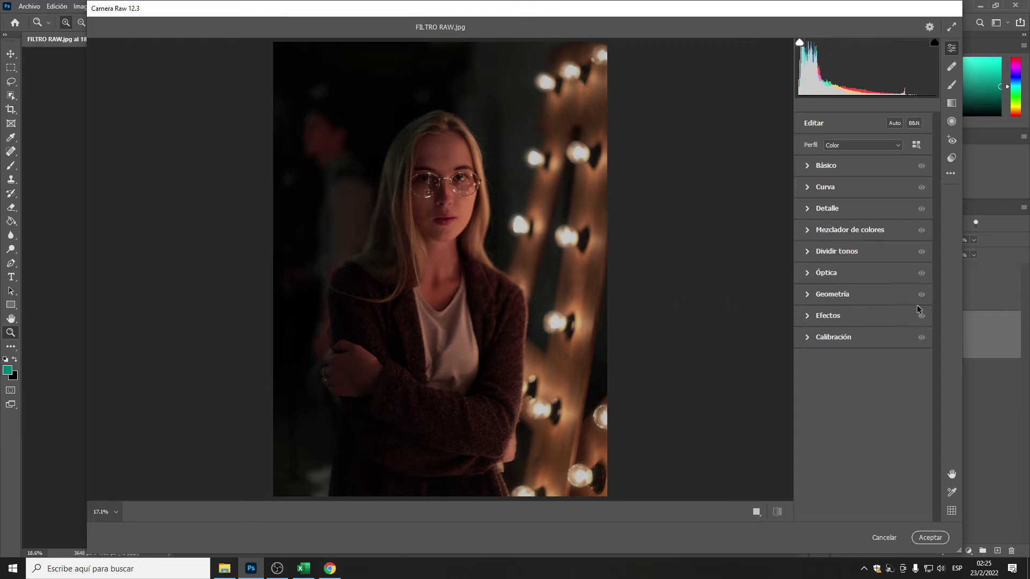
{"action": "left_click", "coordinate": [807, 167]}
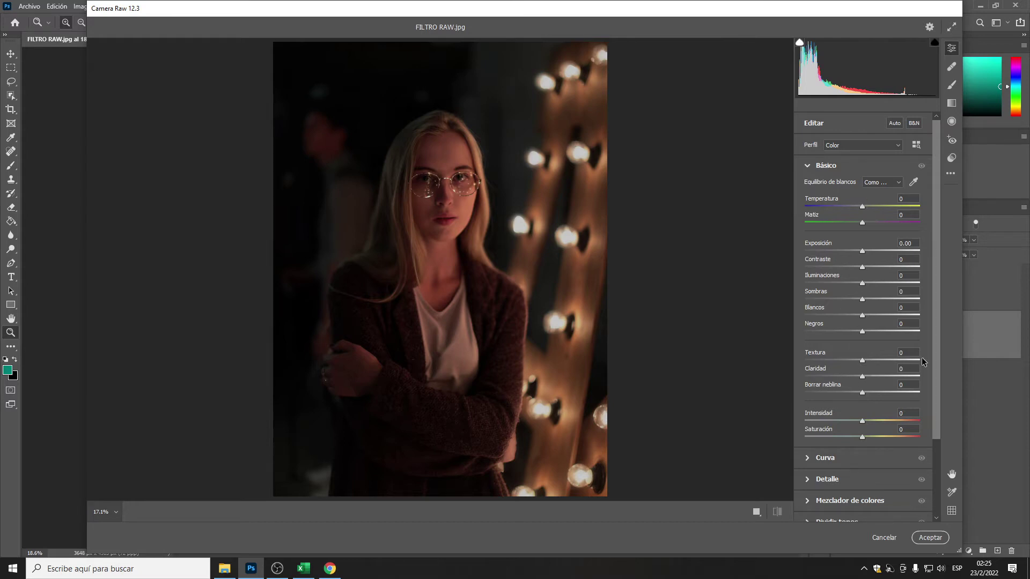
{"action": "mouse_move", "coordinate": [936, 339]}
{"action": "left_mouse_down"}
{"action": "mouse_move", "coordinate": [942, 437]}
{"action": "mouse_move", "coordinate": [939, 333]}
{"action": "left_mouse_up"}
{"action": "left_click", "coordinate": [809, 167]}
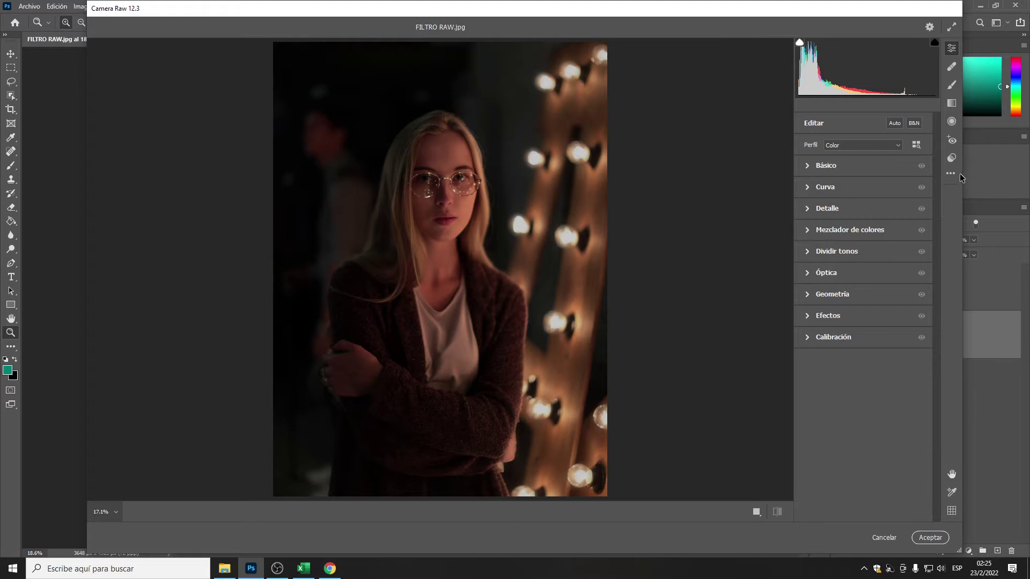
Step: In the Básico adjustments, set Exposición to +0.65 and Contraste to +38
{"action": "left_click", "coordinate": [808, 168]}
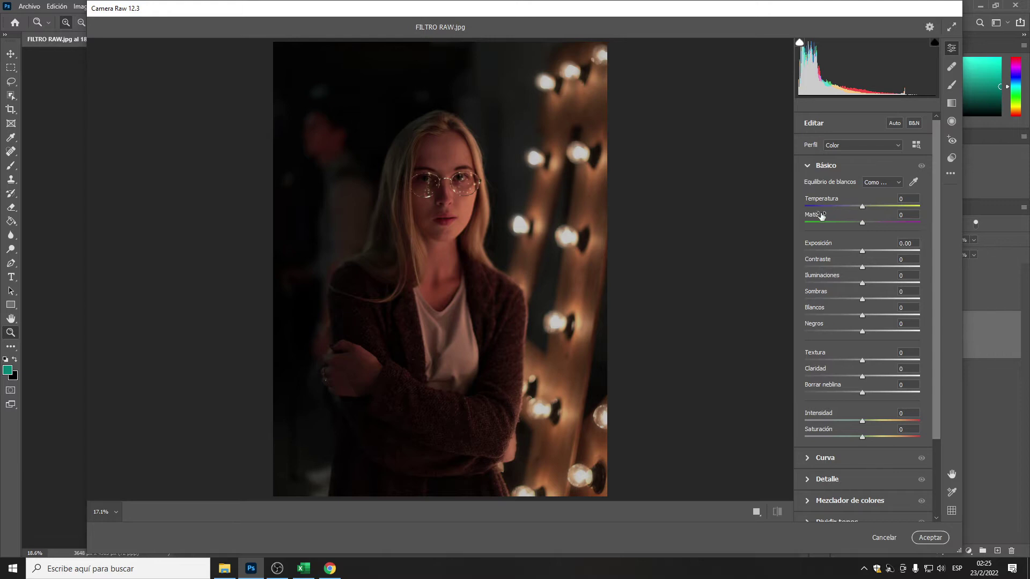
{"action": "left_click", "coordinate": [864, 250]}
{"action": "mouse_move", "coordinate": [864, 251]}
{"action": "left_mouse_down"}
{"action": "mouse_move", "coordinate": [818, 248]}
{"action": "mouse_move", "coordinate": [916, 253]}
{"action": "mouse_move", "coordinate": [865, 252]}
{"action": "left_mouse_up"}
{"action": "left_click", "coordinate": [912, 242]}
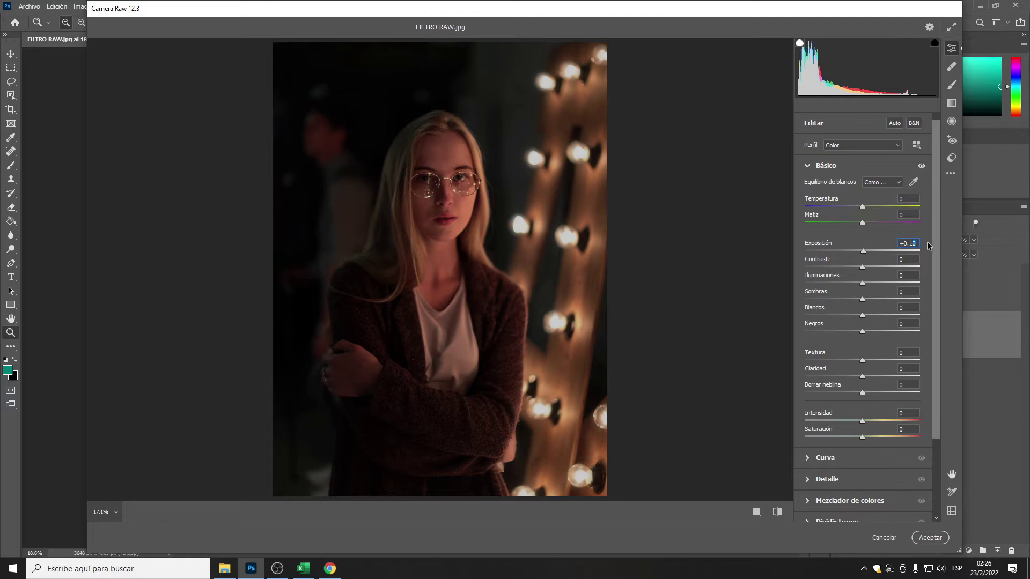
{"action": "key", "text": "BackSpace"}
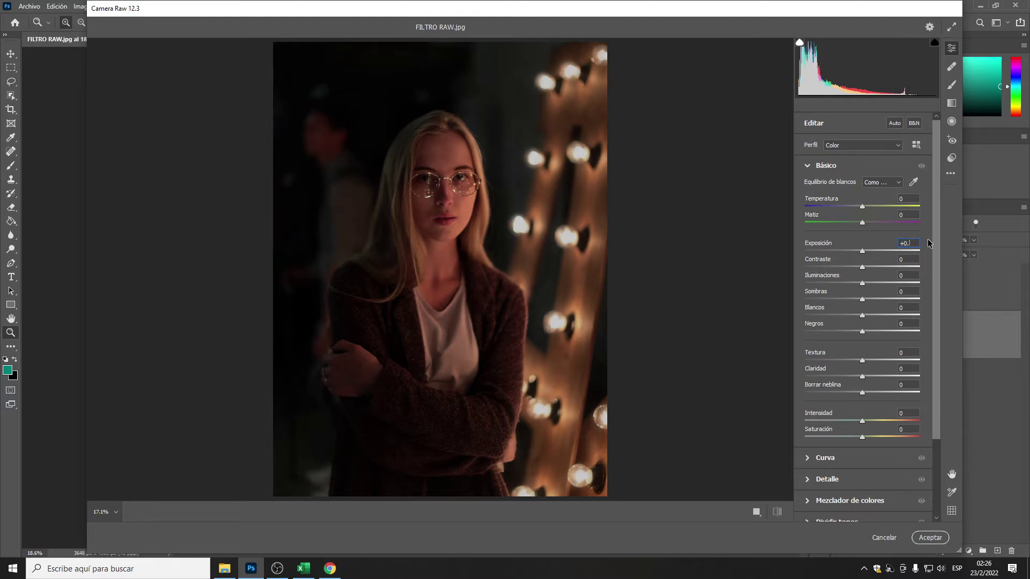
{"action": "type", "text": "65"}
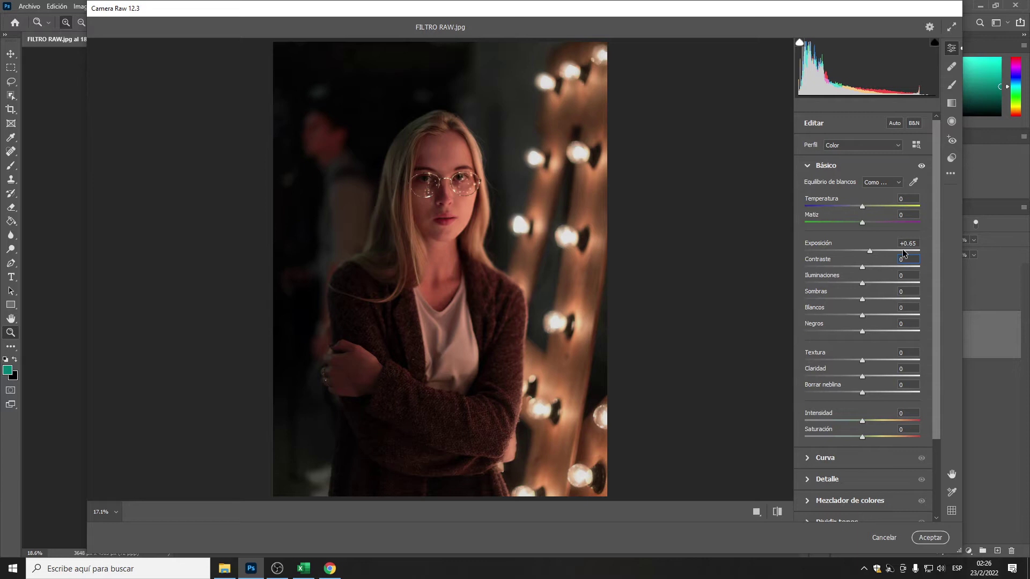
{"action": "type", "text": "8"}
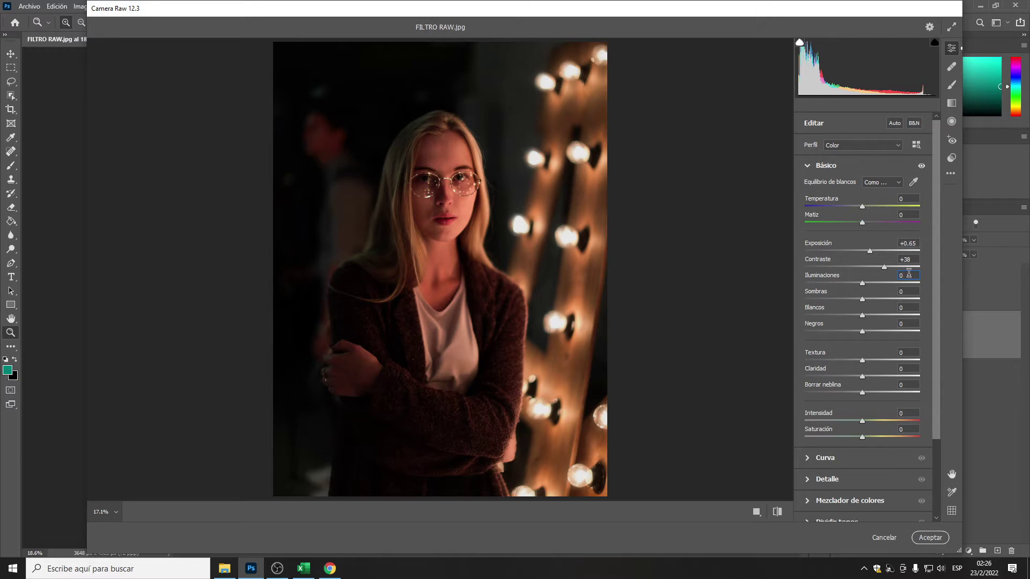
Step: Reduce the photo's highlights by setting Iluminaciones to -48
{"action": "key", "text": "Down"}
{"action": "key", "text": "Down"}
{"action": "key", "text": "Down"}
{"action": "key", "text": "Down"}
{"action": "key", "text": "Down"}
{"action": "key", "text": "BackSpace"}
{"action": "type", "text": "48"}
Step: Lift the photo's shadows by setting Sombras to +63
{"action": "left_click", "coordinate": [906, 291]}
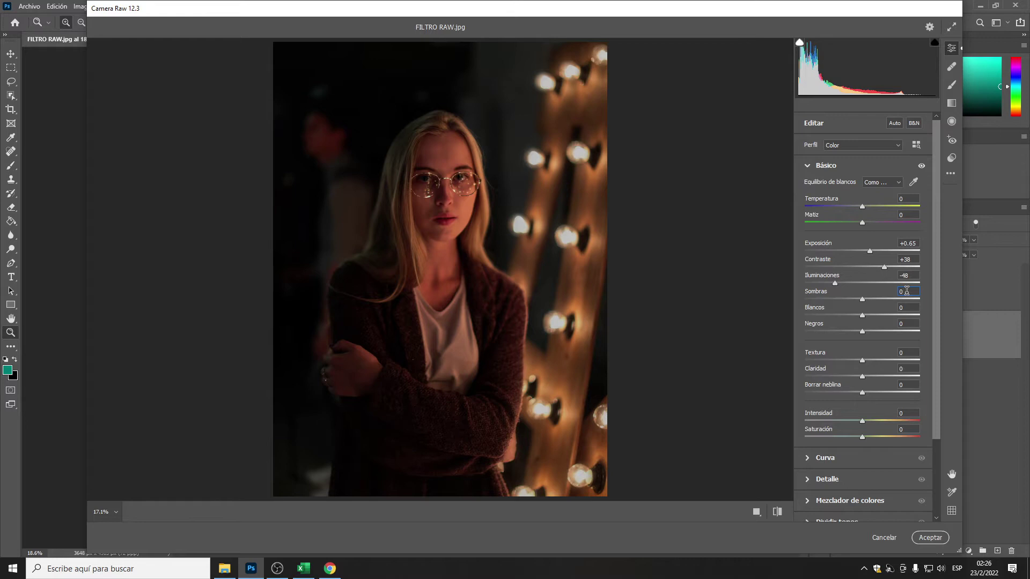
{"action": "key", "text": "BackSpace"}
{"action": "type", "text": "+5"}
{"action": "key", "text": "BackSpace"}
{"action": "type", "text": "63"}
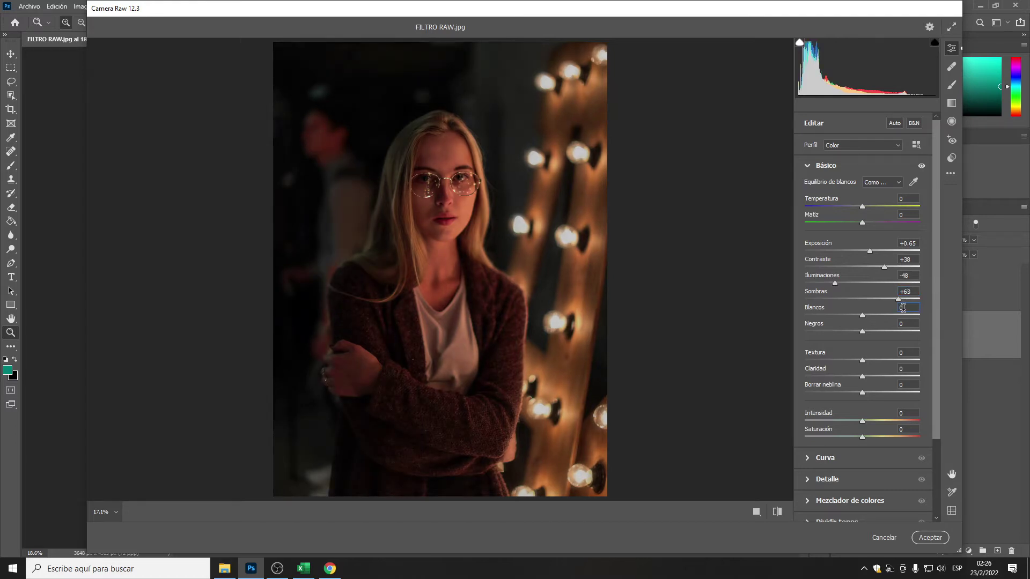
Step: Set Blancos to +18 and Negros to +13 in the Básico adjustments
{"action": "left_click", "coordinate": [867, 315]}
{"action": "left_click_drag", "start_coordinate": [869, 315], "coordinate": [870, 316]}
{"action": "left_click", "coordinate": [910, 304]}
{"action": "type", "text": "8"}
{"action": "left_click_drag", "start_coordinate": [860, 332], "coordinate": [864, 332]}
{"action": "left_click", "coordinate": [914, 322]}
{"action": "type", "text": "13"}
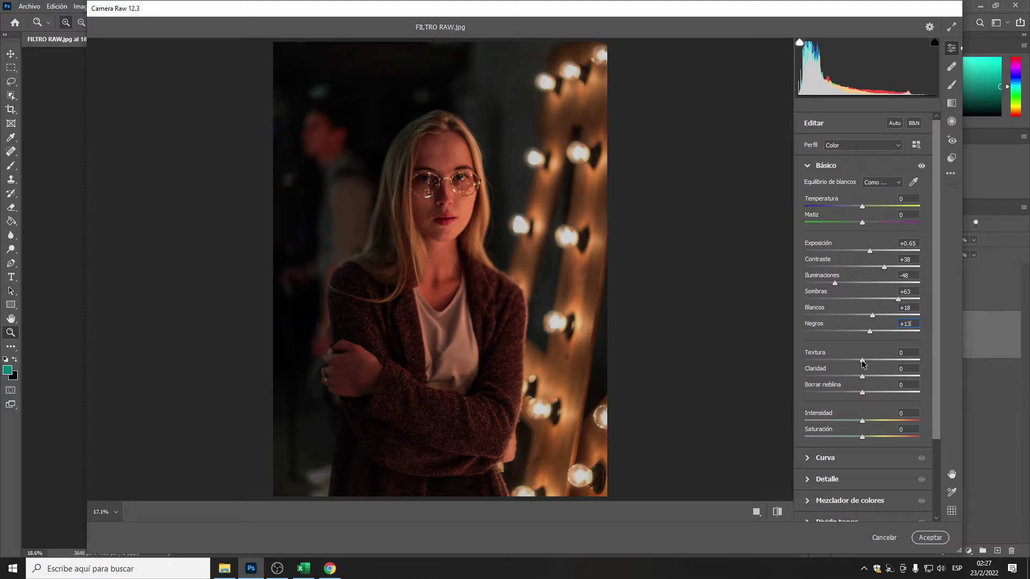
Step: Soften Textura to -10 and raise Claridad to +21
{"action": "mouse_move", "coordinate": [862, 362]}
{"action": "left_mouse_down"}
{"action": "mouse_move", "coordinate": [810, 363]}
{"action": "mouse_move", "coordinate": [921, 369]}
{"action": "mouse_move", "coordinate": [858, 364]}
{"action": "left_mouse_up"}
{"action": "left_click_drag", "start_coordinate": [863, 378], "coordinate": [870, 379]}
{"action": "type", "text": "+11"}
{"action": "key", "text": "BackSpace"}
{"action": "key", "text": "BackSpace"}
{"action": "type", "text": "21"}
Step: Set Borrar neblina to -10 to add a slight haze
{"action": "mouse_move", "coordinate": [862, 392]}
{"action": "left_mouse_down"}
{"action": "mouse_move", "coordinate": [873, 392]}
{"action": "mouse_move", "coordinate": [858, 392]}
{"action": "left_mouse_up"}
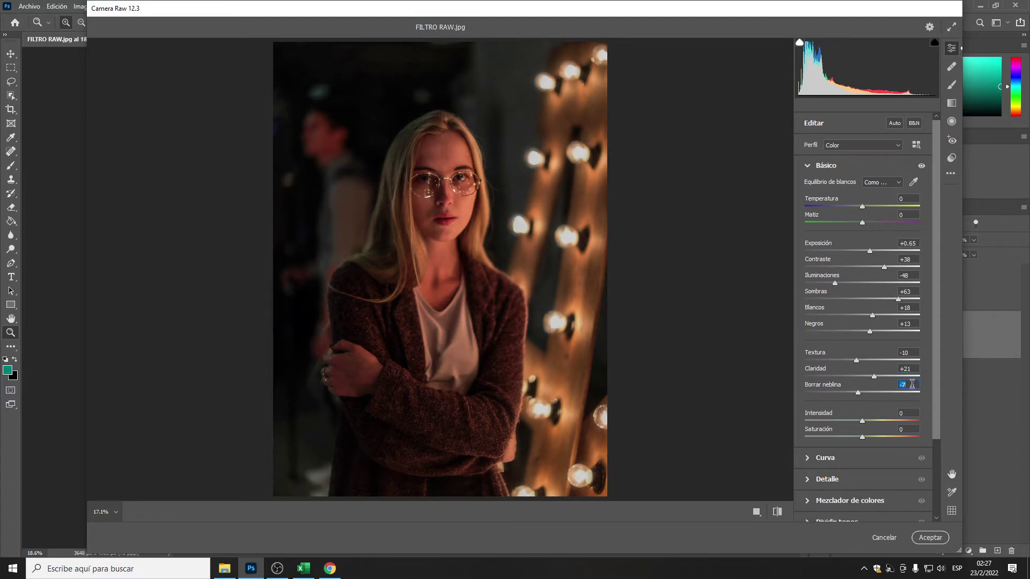
{"action": "type", "text": "-10"}
{"action": "key", "text": "Return"}
Step: Raise Intensidad to +32 and lower Saturación to -15 in the Básico adjustments
{"action": "left_click_drag", "start_coordinate": [862, 421], "coordinate": [872, 421]}
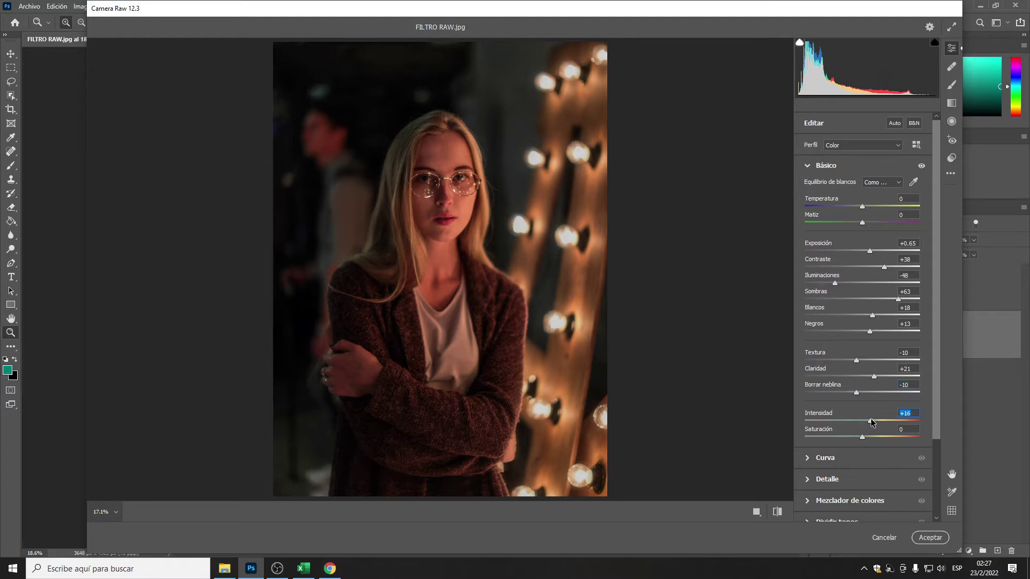
{"action": "type", "text": "1"}
{"action": "key", "text": "Return"}
{"action": "type", "text": "32"}
{"action": "left_click_drag", "start_coordinate": [863, 436], "coordinate": [858, 436]}
{"action": "left_click", "coordinate": [908, 429]}
{"action": "key", "text": "BackSpace"}
{"action": "type", "text": "15"}
Step: Compare the photo with and without the Básico adjustments, leaving them enabled
{"action": "left_click", "coordinate": [809, 166]}
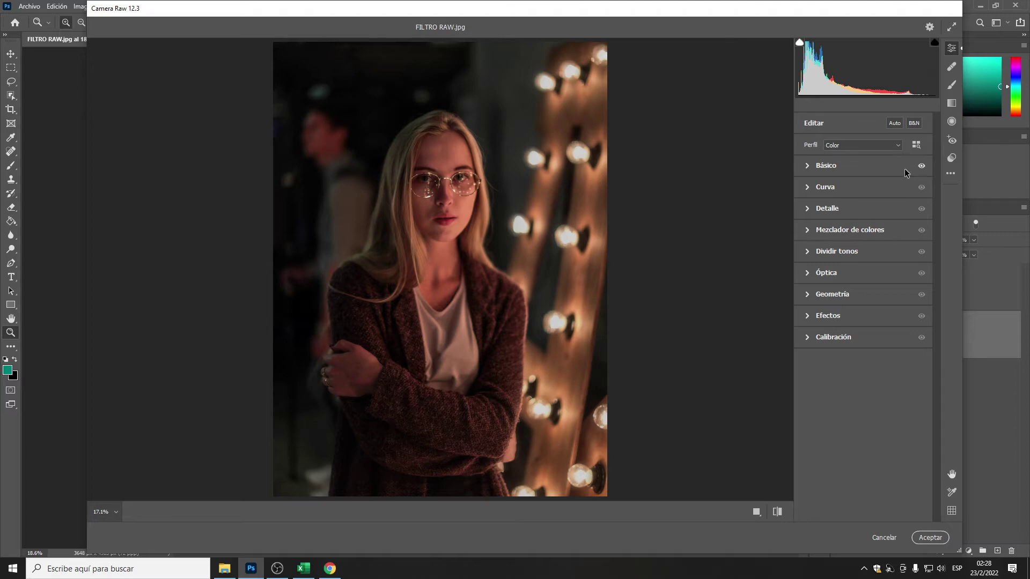
{"action": "left_click", "coordinate": [923, 168]}
{"action": "left_click", "coordinate": [922, 168]}
{"action": "left_click", "coordinate": [923, 168]}
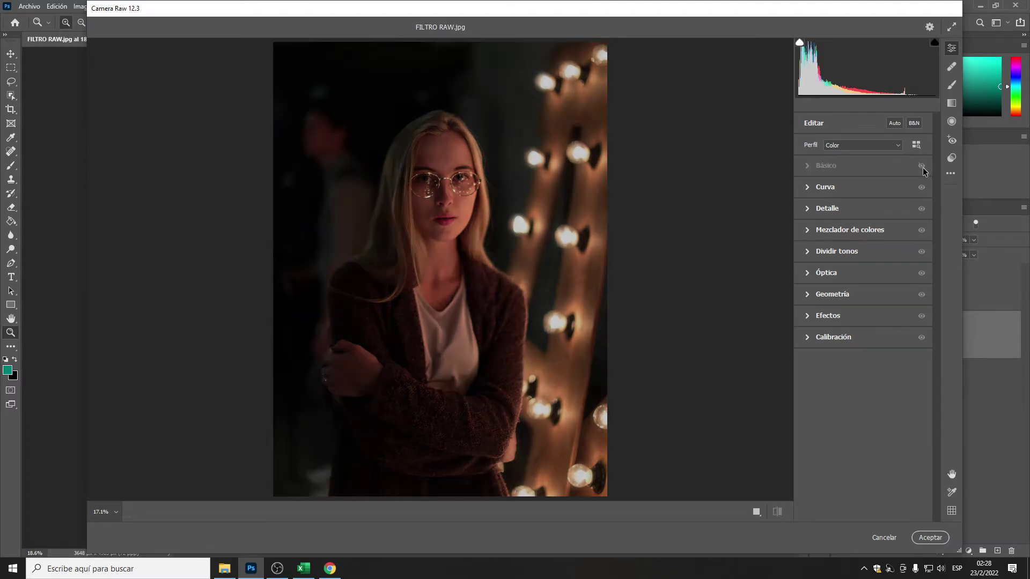
{"action": "left_click", "coordinate": [923, 168]}
{"action": "left_click", "coordinate": [922, 168]}
{"action": "left_click", "coordinate": [922, 168]}
{"action": "left_click", "coordinate": [922, 168]}
{"action": "left_click", "coordinate": [922, 168]}
{"action": "left_click", "coordinate": [922, 168]}
{"action": "left_click", "coordinate": [923, 168]}
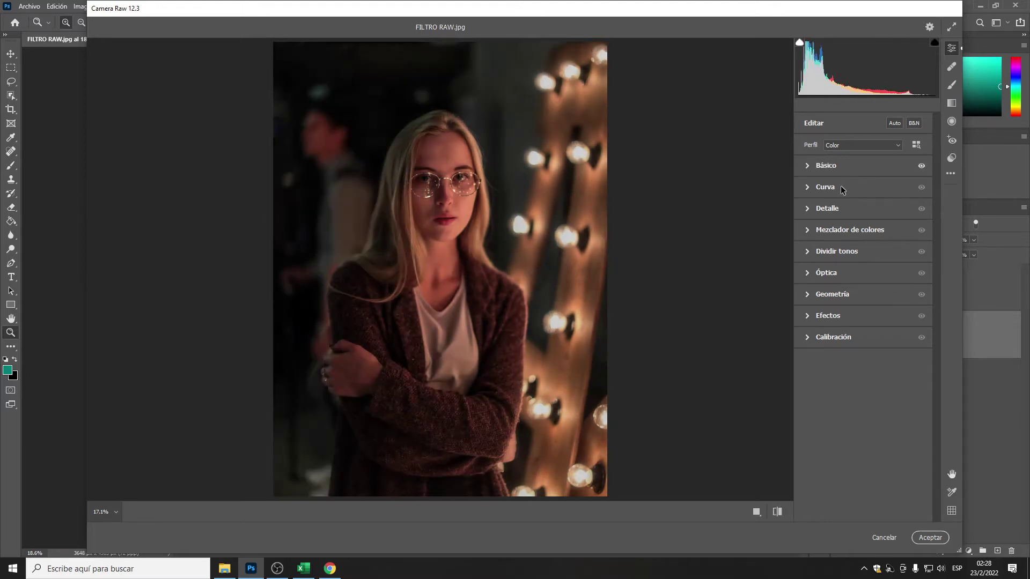
Step: Split-tone the photo with highlights at Tono 36, Saturación 18 and shadows at Tono 218, Saturación 10
{"action": "left_click", "coordinate": [809, 252]}
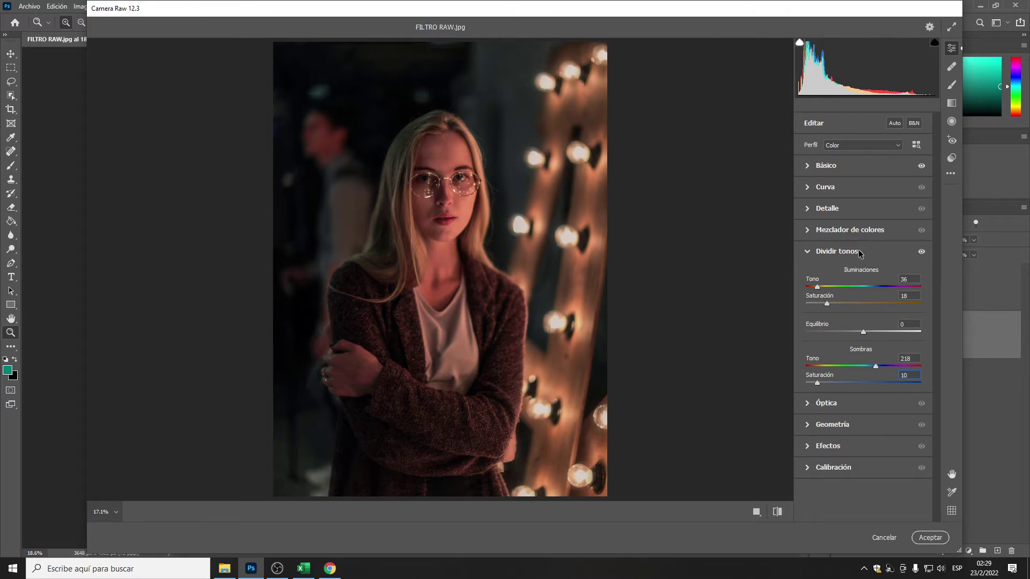
{"action": "left_click", "coordinate": [811, 253]}
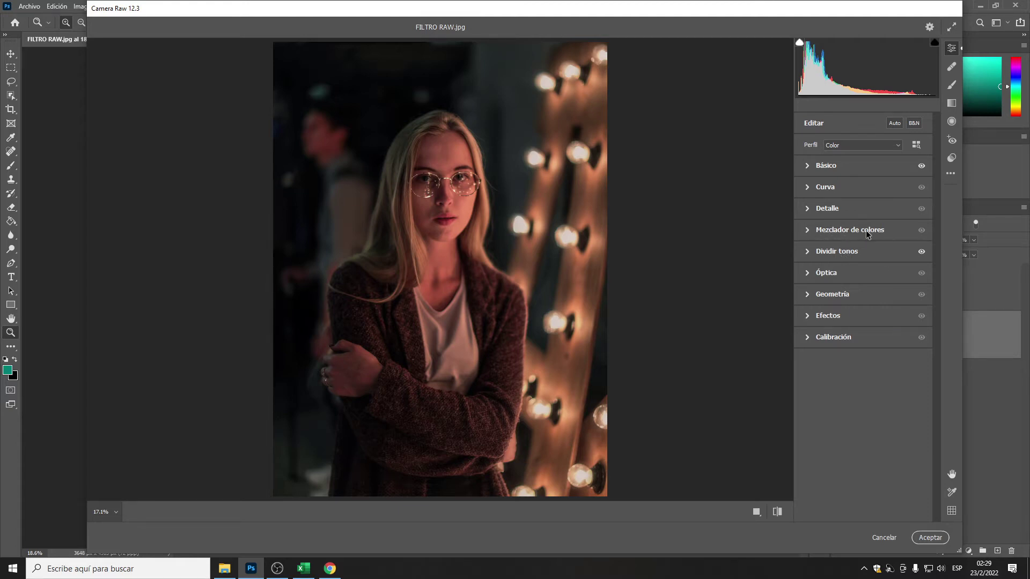
Step: In the HSL color mixer, set the hue of Rojos to -50, Aguamarinas to +66, Azules to -16 and Púrpuras to -16
{"action": "left_click", "coordinate": [808, 231]}
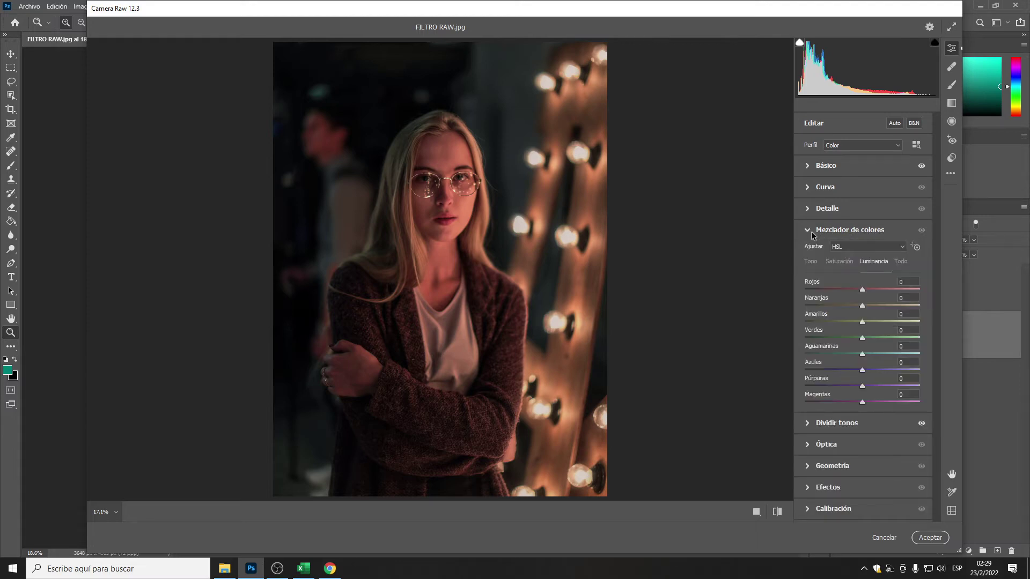
{"action": "left_click", "coordinate": [812, 263]}
{"action": "left_click", "coordinate": [843, 265]}
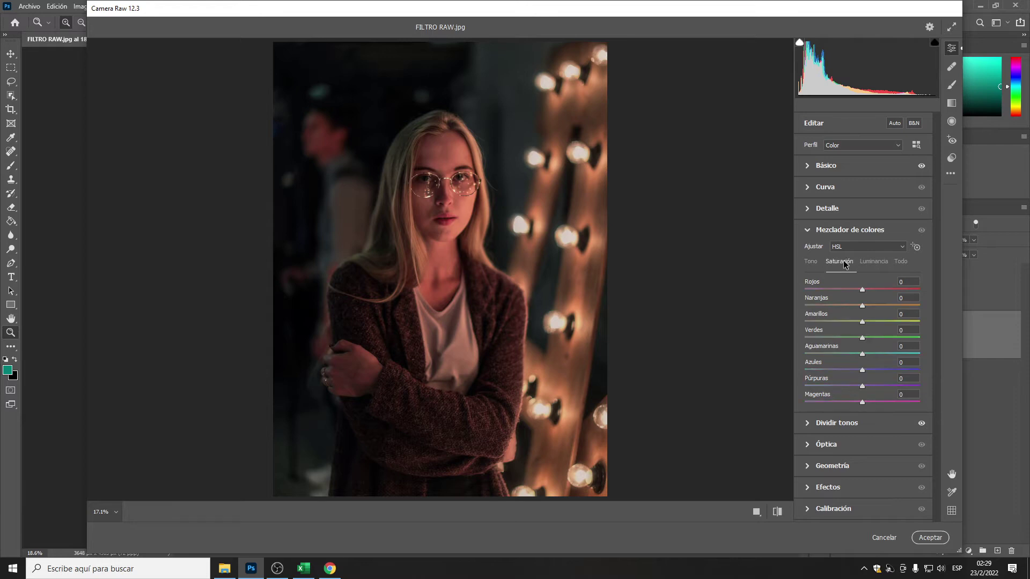
{"action": "left_click", "coordinate": [876, 262]}
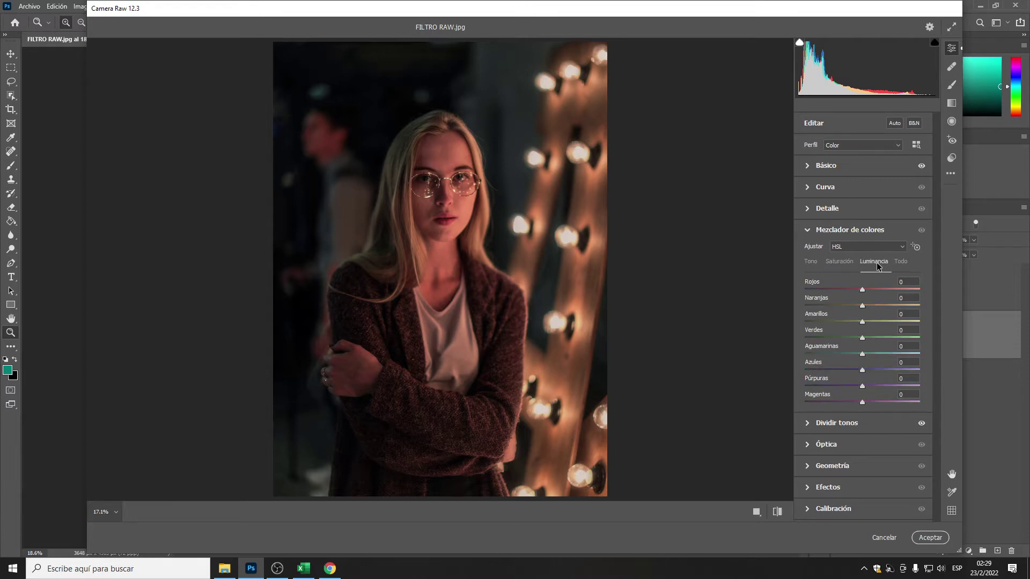
{"action": "left_click", "coordinate": [813, 265]}
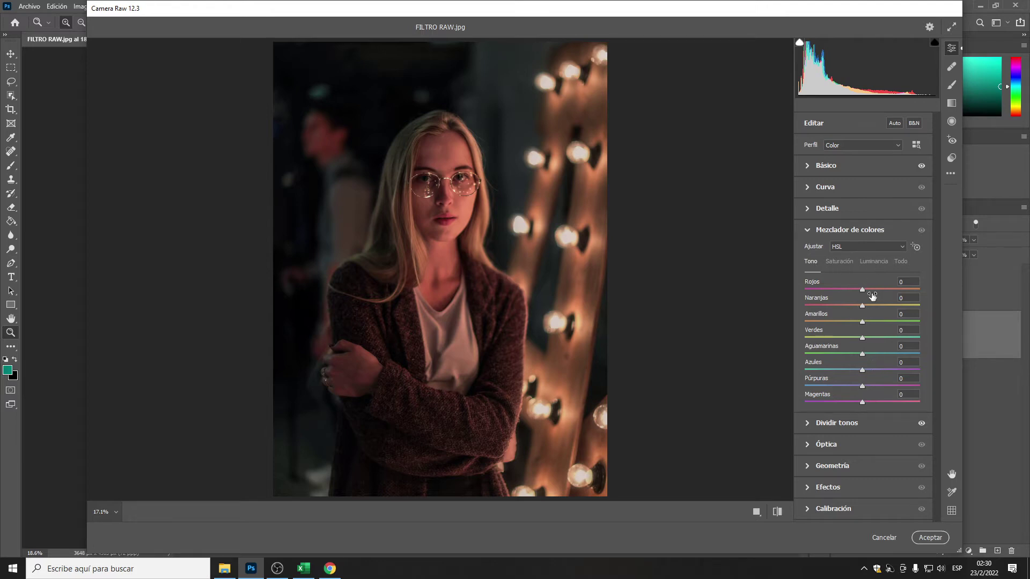
{"action": "key", "text": "ctrl+z"}
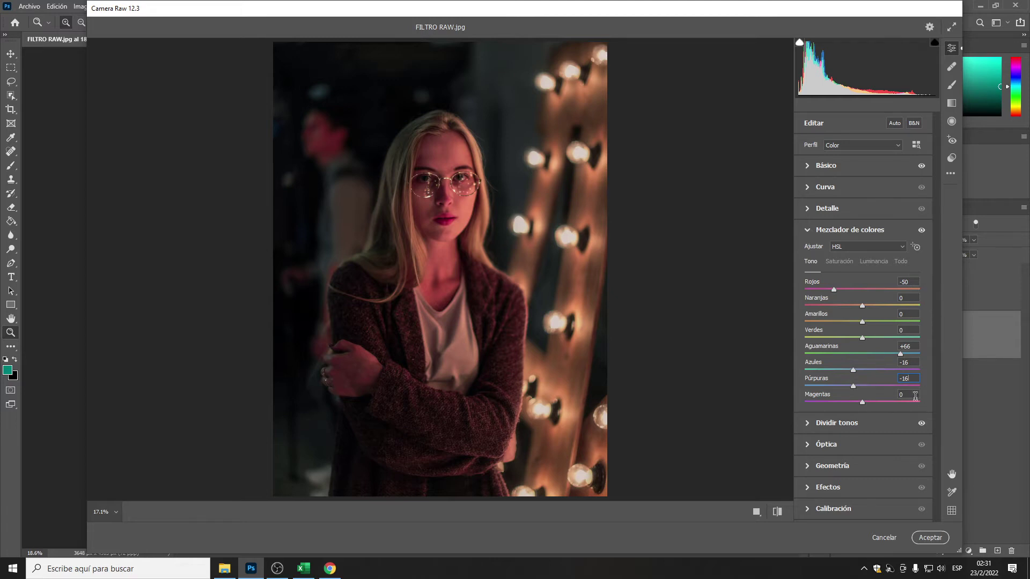
Step: Set HSL saturation to Rojos -26, Naranjas -43, Azules +50, and luminance to Aguamarinas +8, Azules +20
{"action": "left_click", "coordinate": [841, 265]}
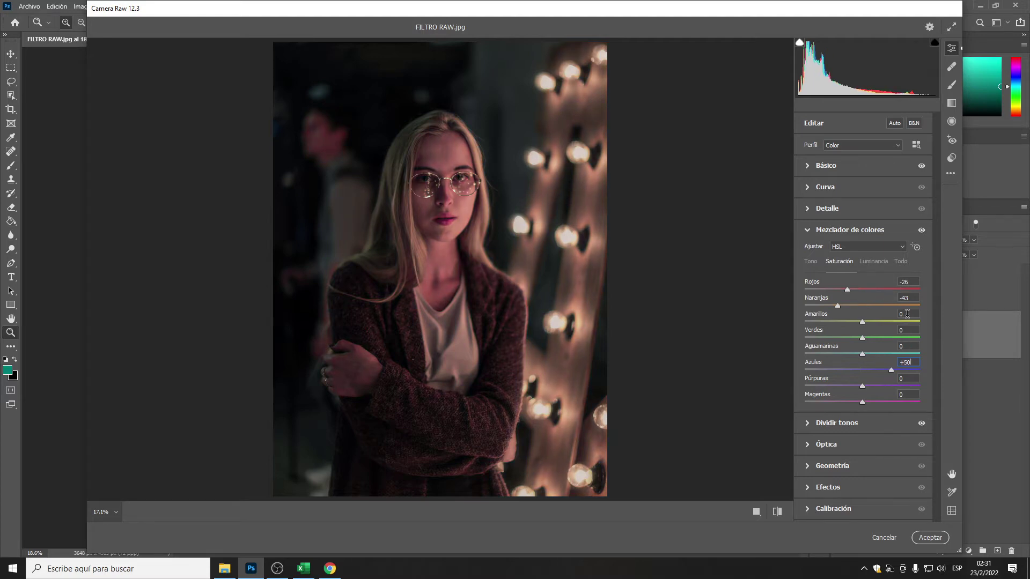
{"action": "left_click", "coordinate": [874, 263]}
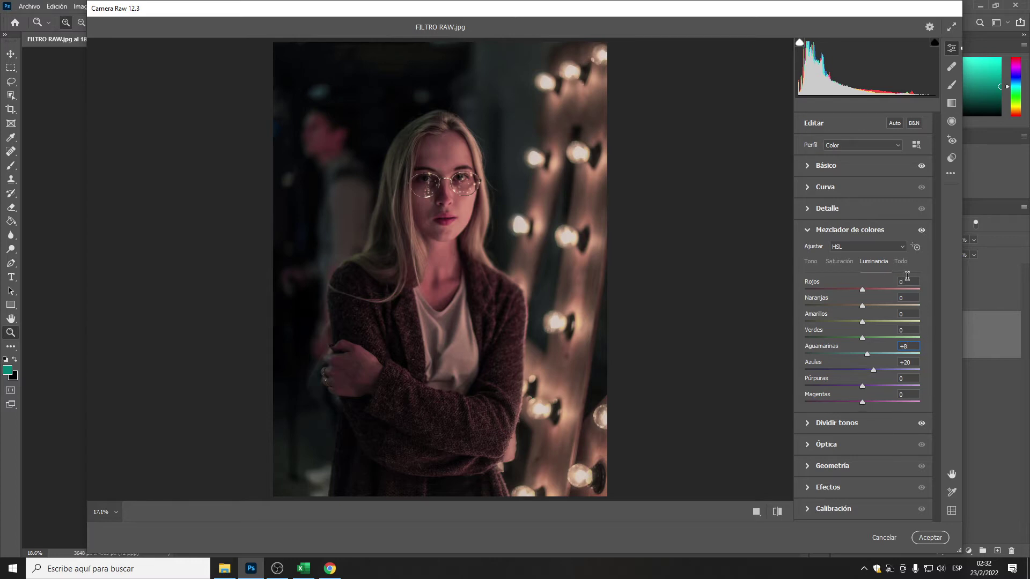
Step: Calibrate the photo with shadow Matiz +8, Primario rojo +22/+12, Primario verde +87/+67 and Primario azul +19/-26 for Tono/Saturación
{"action": "left_click", "coordinate": [806, 230]}
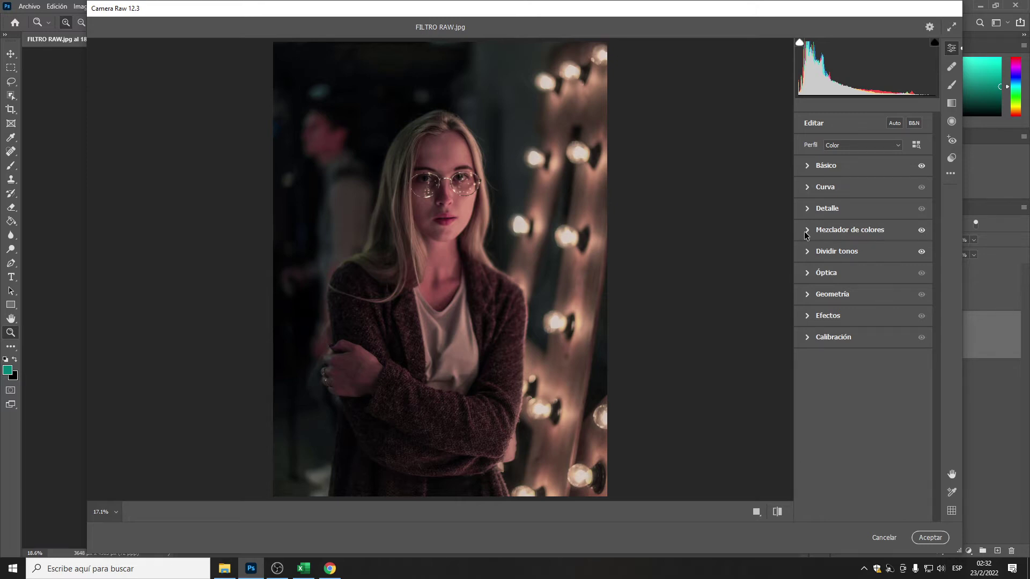
{"action": "left_click", "coordinate": [807, 336]}
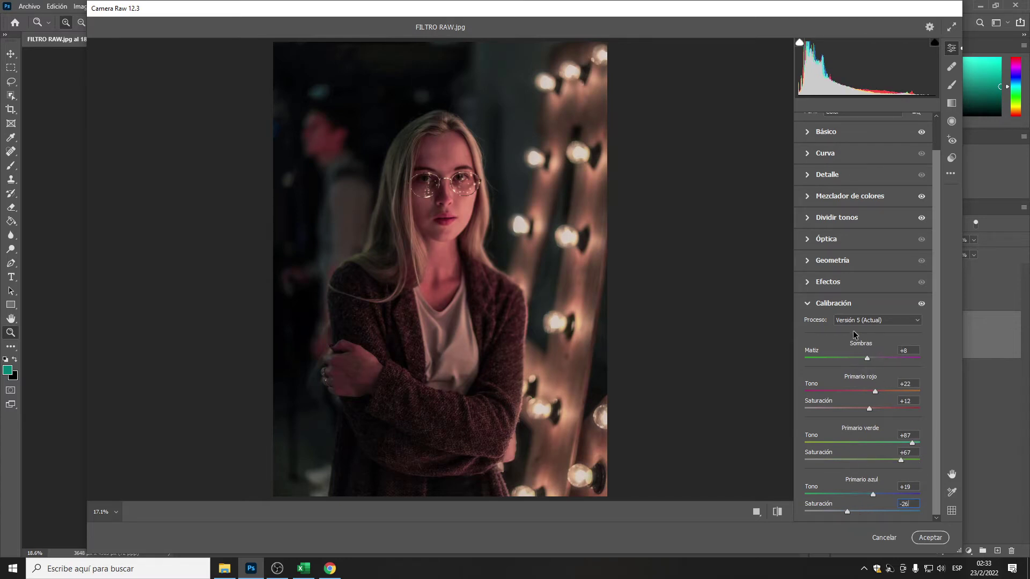
{"action": "left_click", "coordinate": [809, 304]}
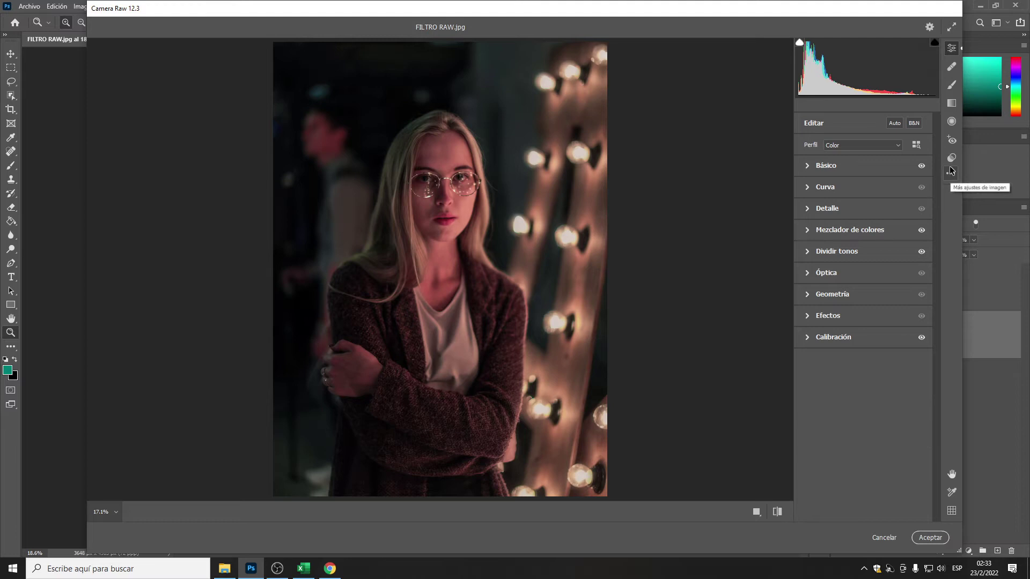
Step: Place a Filtro radial ellipse around the woman's head and hair, reaching down to her upper chest
{"action": "left_click", "coordinate": [952, 122]}
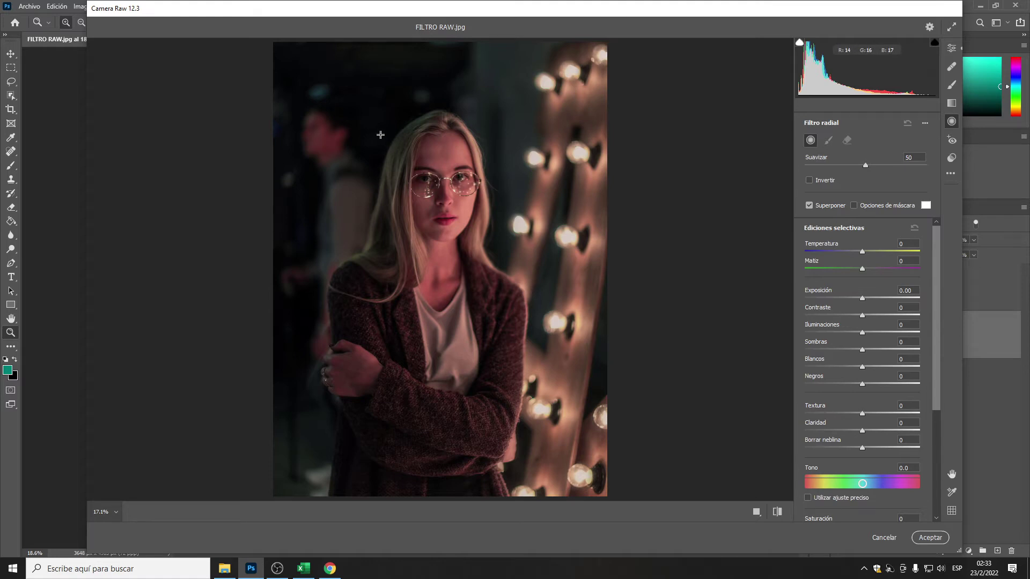
{"action": "left_click_drag", "start_coordinate": [379, 138], "coordinate": [427, 190]}
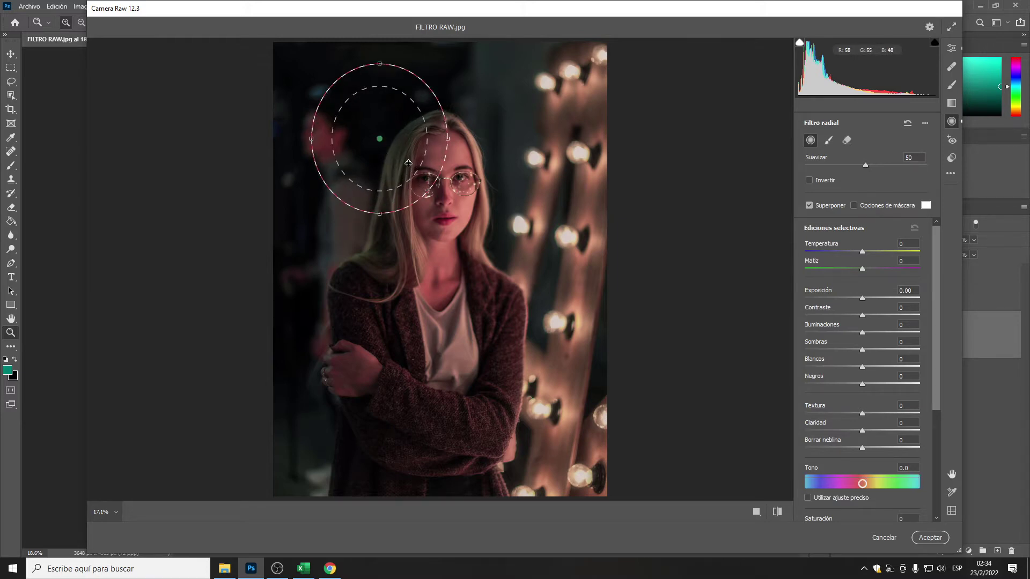
{"action": "left_click_drag", "start_coordinate": [404, 154], "coordinate": [461, 185]}
{"action": "left_click_drag", "start_coordinate": [436, 244], "coordinate": [437, 276]}
{"action": "left_click_drag", "start_coordinate": [507, 171], "coordinate": [475, 209]}
{"action": "left_click_drag", "start_coordinate": [441, 299], "coordinate": [441, 317]}
{"action": "left_click_drag", "start_coordinate": [448, 267], "coordinate": [447, 277]}
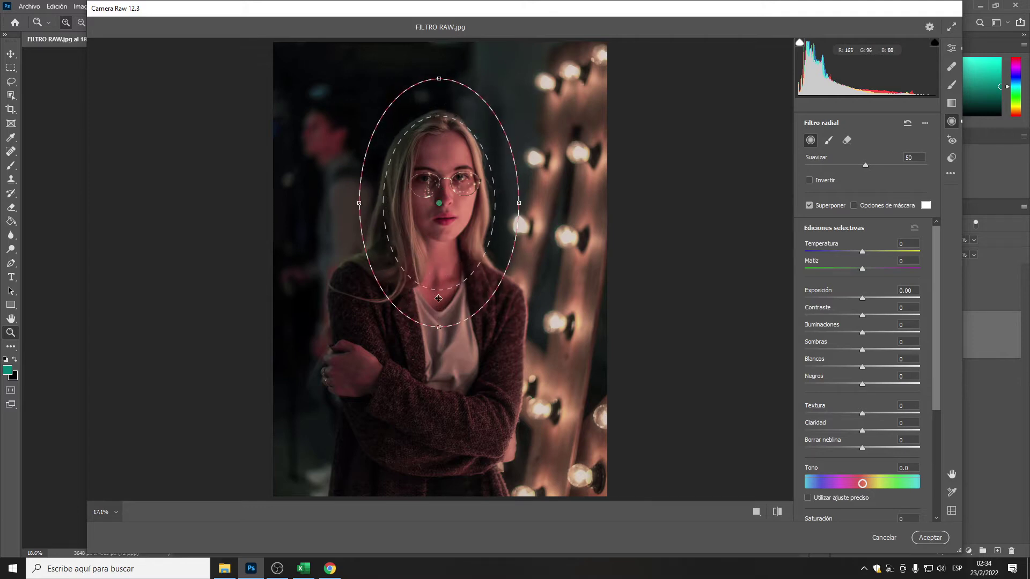
{"action": "left_click_drag", "start_coordinate": [358, 206], "coordinate": [339, 206]}
{"action": "left_click_drag", "start_coordinate": [421, 215], "coordinate": [422, 215]}
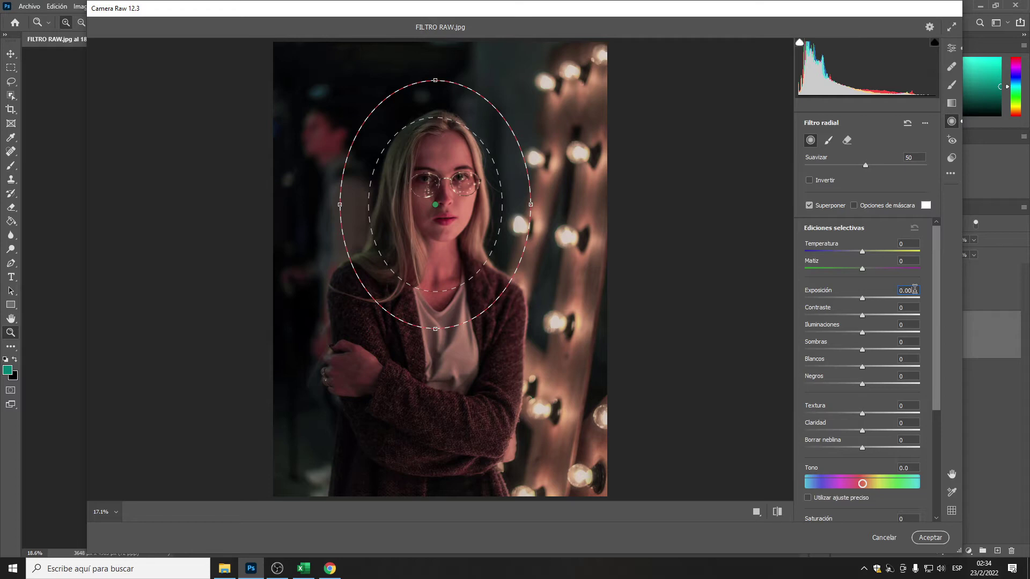
Step: Set the radial filter's Exposición to +0.35 and Sombras to +38, and test Invertir, leaving it off
{"action": "type", "text": "35"}
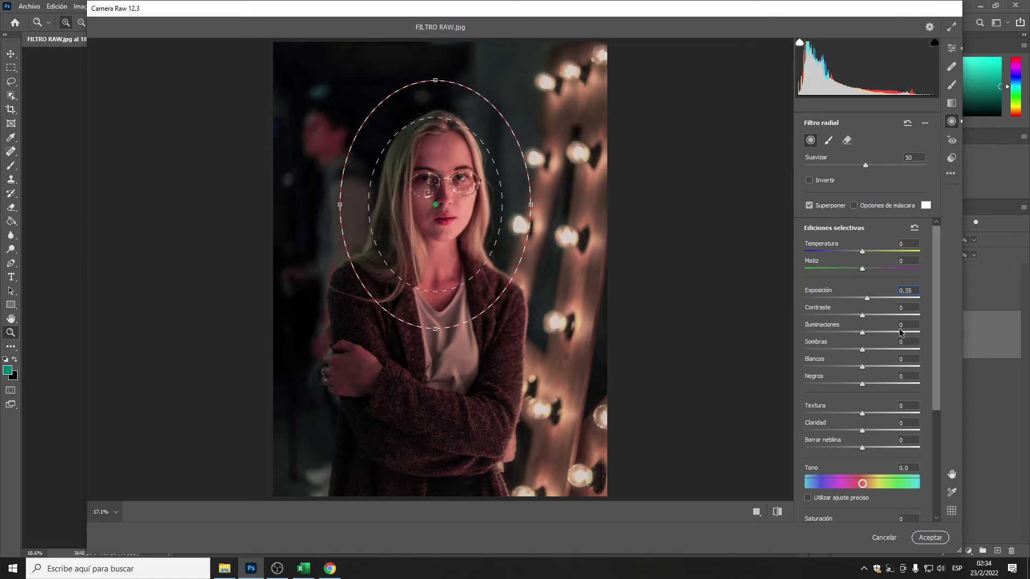
{"action": "left_click", "coordinate": [862, 350]}
{"action": "left_click_drag", "start_coordinate": [869, 351], "coordinate": [885, 350]}
{"action": "left_click", "coordinate": [811, 181]}
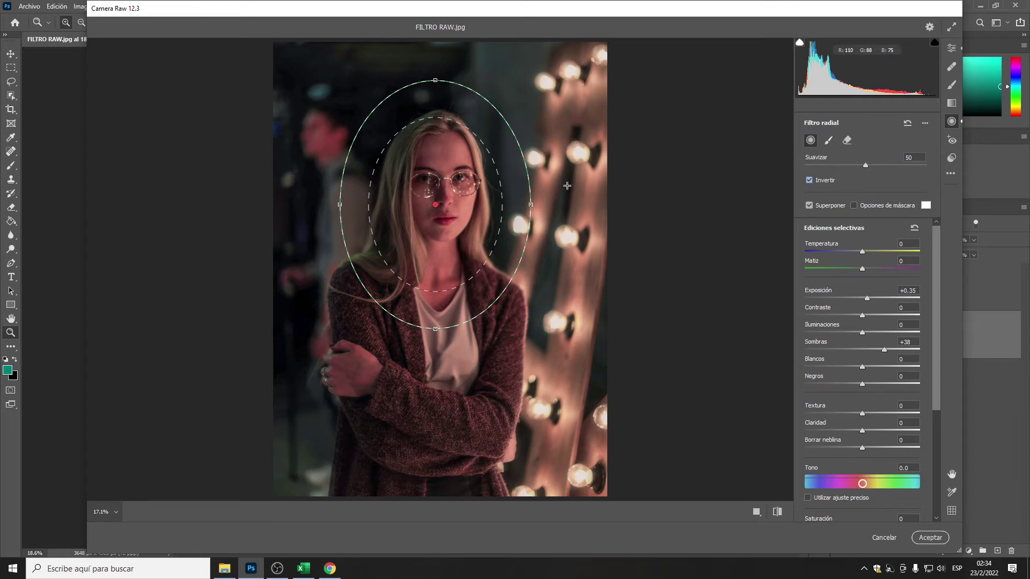
{"action": "left_click", "coordinate": [809, 181]}
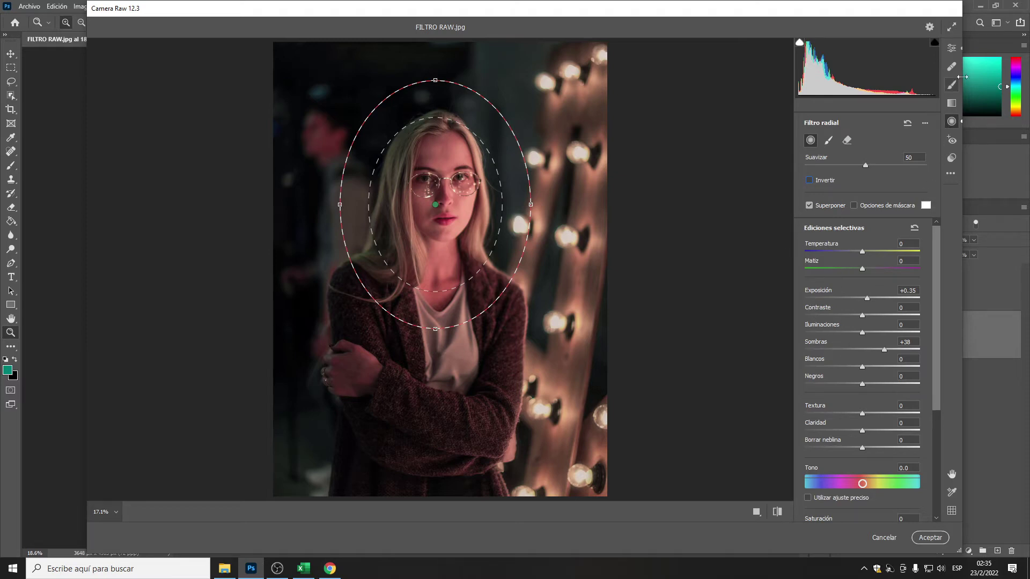
Step: Return to the general edits and set the Básico Temperatura to -53
{"action": "left_click", "coordinate": [951, 50]}
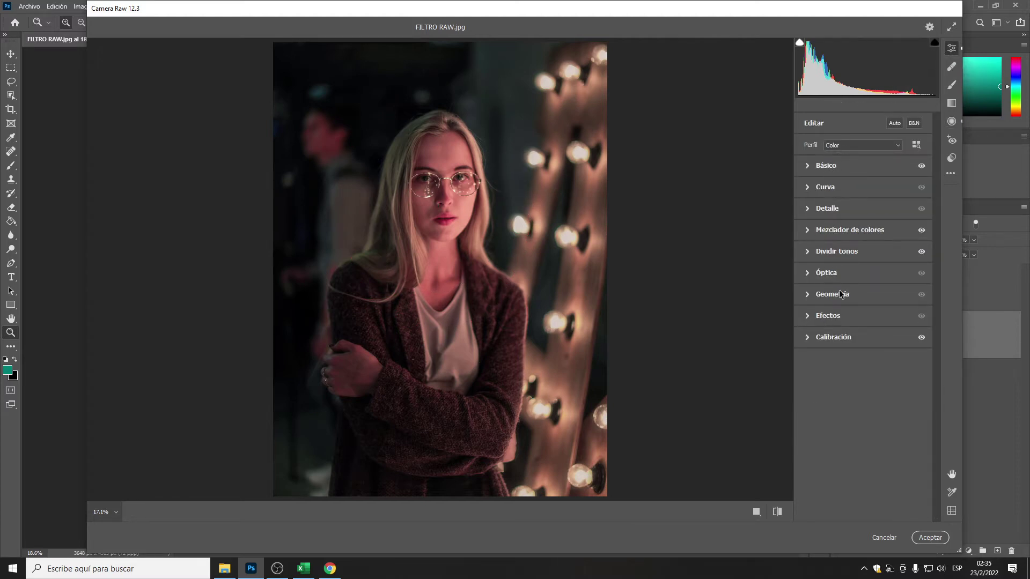
{"action": "left_click", "coordinate": [809, 166]}
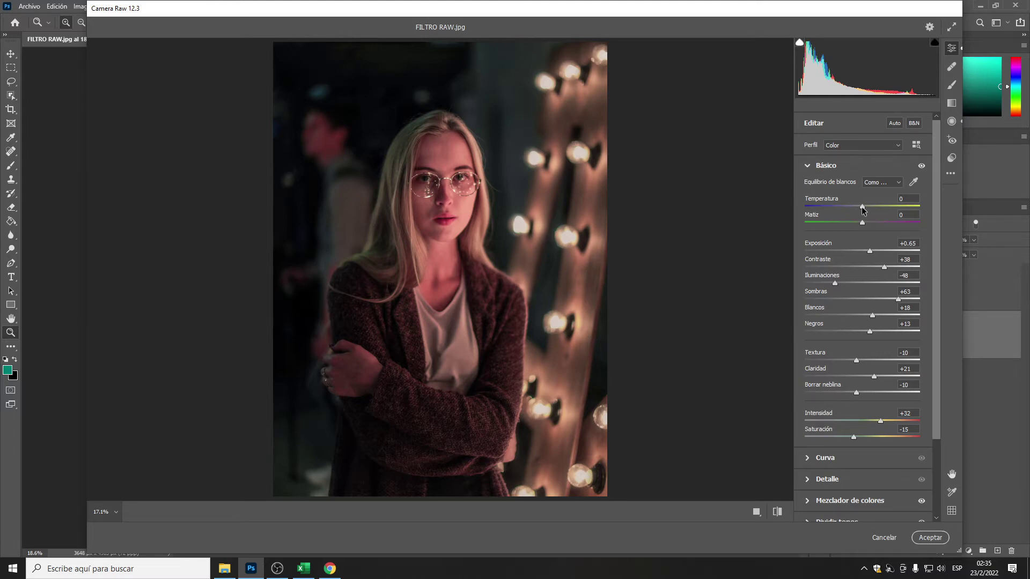
{"action": "key", "text": "Down"}
{"action": "key", "text": "Down"}
{"action": "key", "text": "Down"}
{"action": "key", "text": "Down"}
{"action": "key", "text": "Down"}
{"action": "key", "text": "Down"}
{"action": "key", "text": "Down"}
{"action": "key", "text": "Down"}
{"action": "key", "text": "Down"}
{"action": "key", "text": "Down"}
{"action": "key", "text": "Down"}
{"action": "key", "text": "Down"}
{"action": "key", "text": "Down"}
{"action": "key", "text": "Down"}
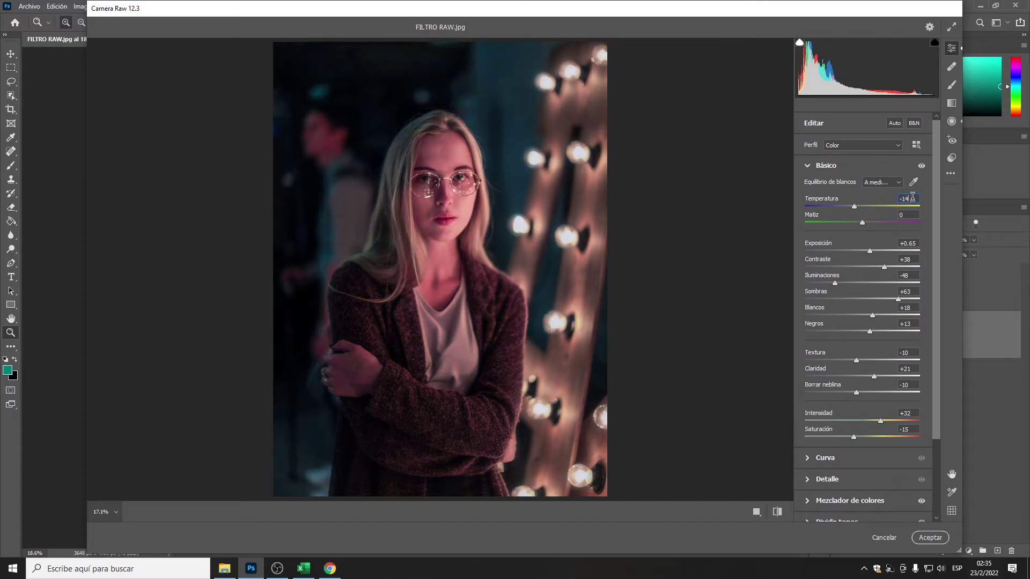
{"action": "type", "text": "53"}
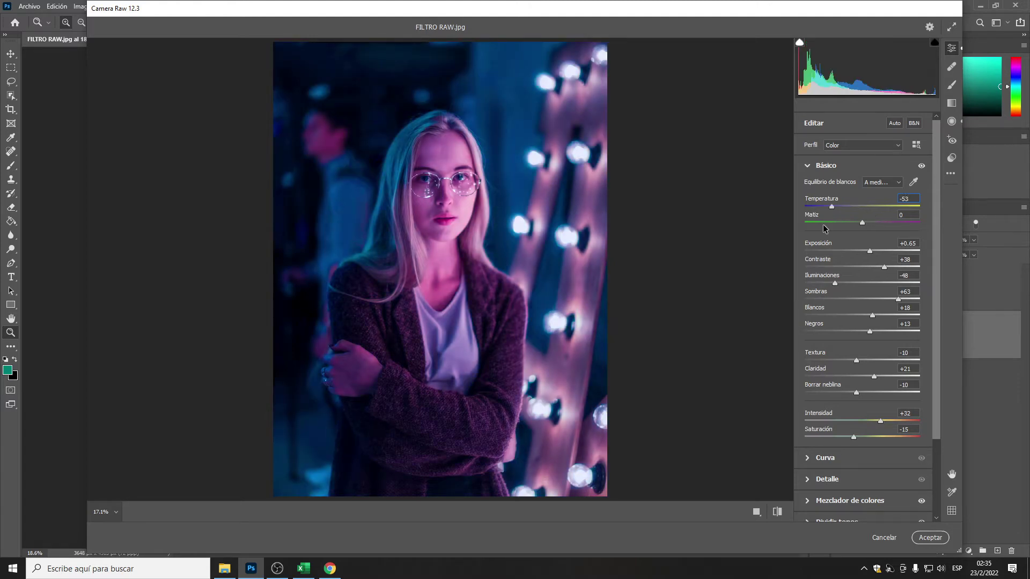
Step: Set the Básico Matiz to -35
{"action": "left_click_drag", "start_coordinate": [863, 223], "coordinate": [854, 223]}
{"action": "left_click", "coordinate": [912, 216]}
{"action": "left_click", "coordinate": [912, 215]}
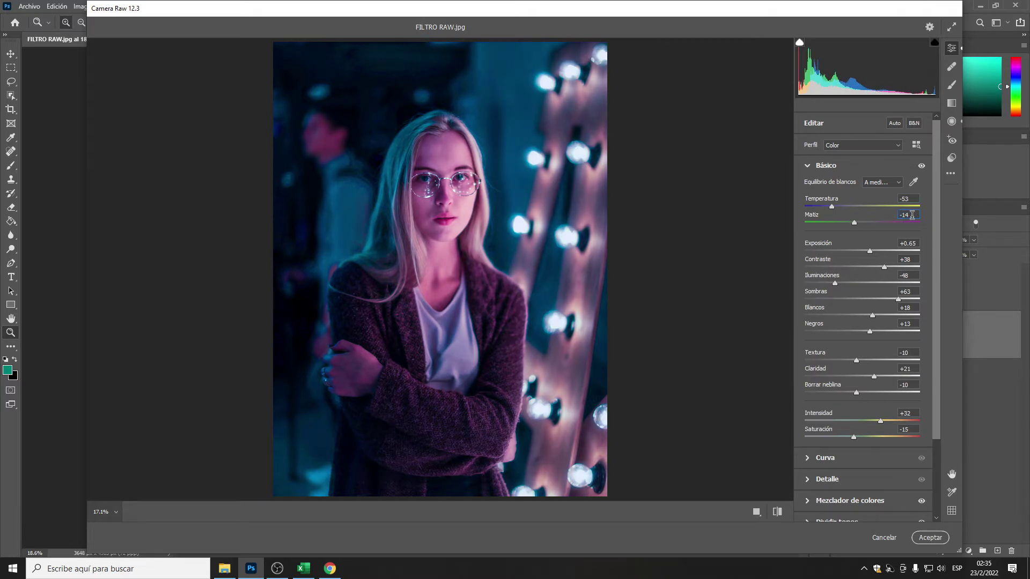
{"action": "key", "text": "BackSpace"}
{"action": "key", "text": "BackSpace"}
{"action": "type", "text": "35"}
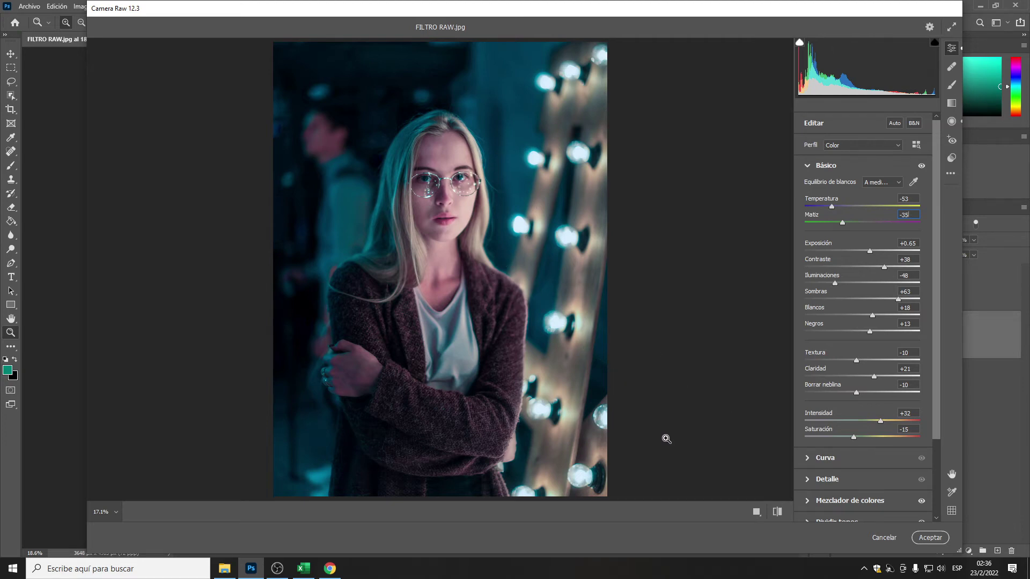
Step: Compare the photo in the different before and after views, return to the single view and apply the Camera Raw filter
{"action": "left_click", "coordinate": [756, 513]}
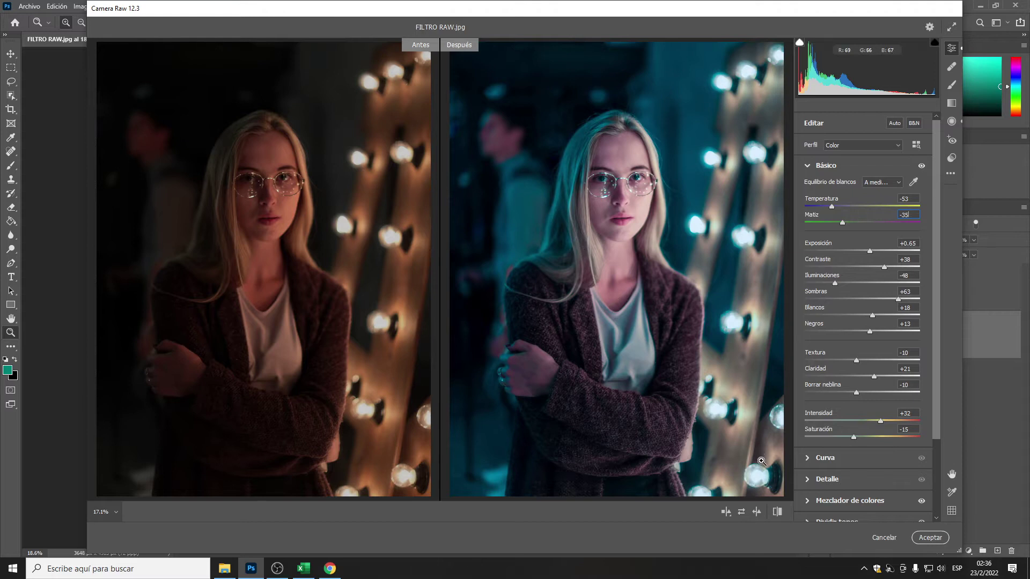
{"action": "left_click", "coordinate": [724, 514]}
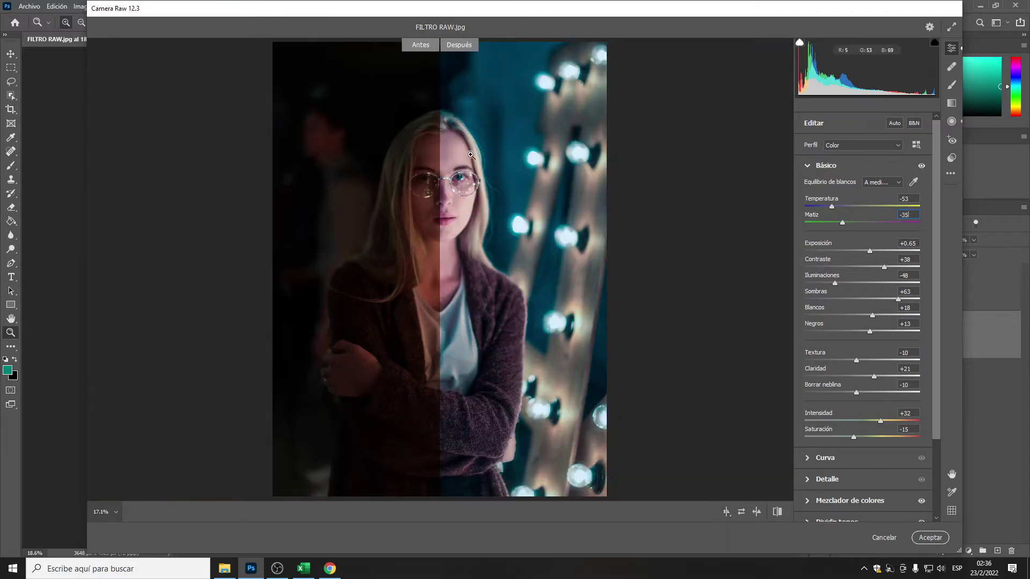
{"action": "left_click", "coordinate": [725, 512]}
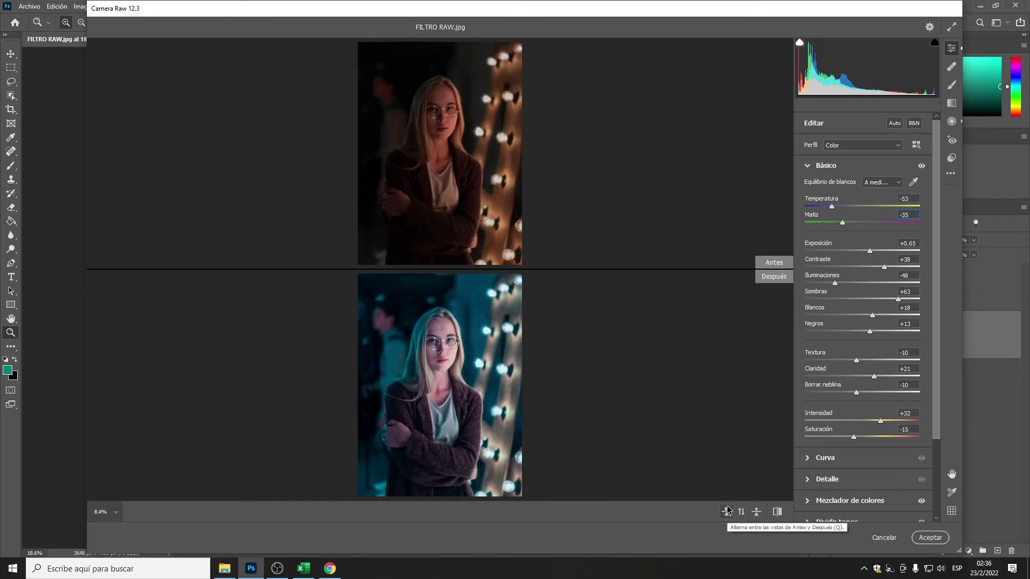
{"action": "left_click", "coordinate": [726, 511]}
{"action": "left_click", "coordinate": [727, 510]}
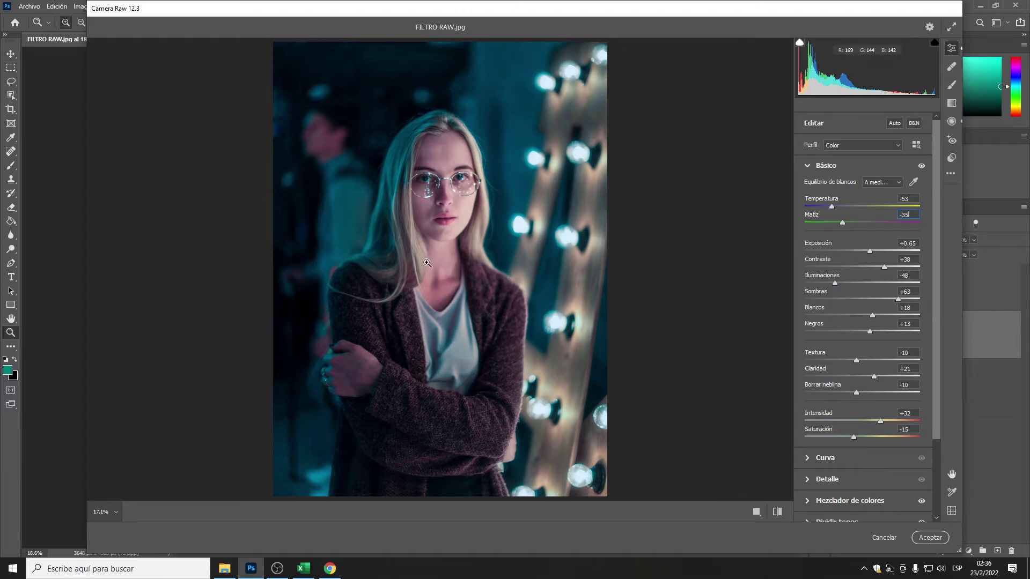
{"action": "left_click", "coordinate": [927, 539]}
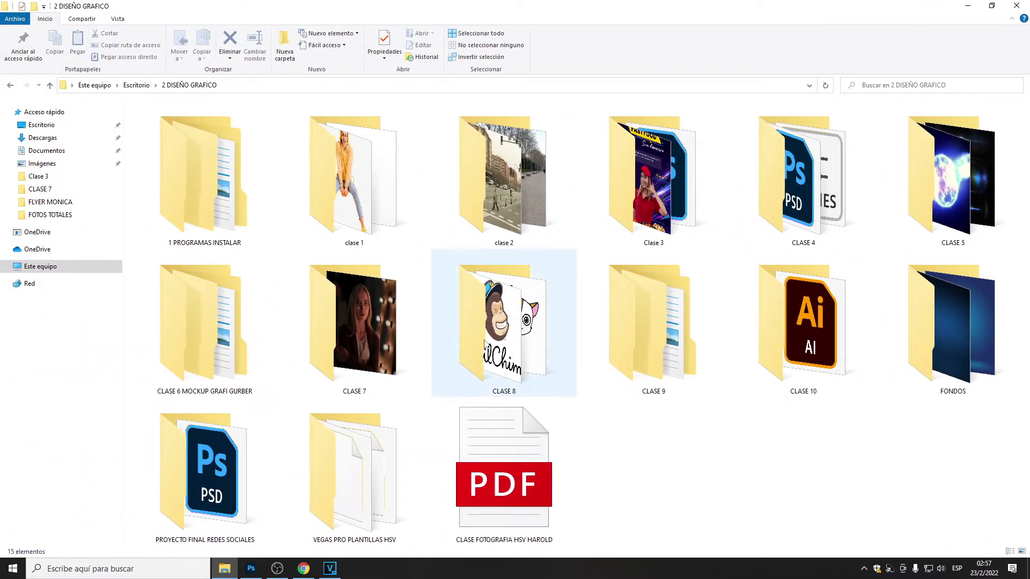
Step: In File Explorer, open FILTROS PROFESIONALES inside the CLASE 7 folder and review its actions, LUT, presets, overlay and test photo folders
{"action": "double_click", "coordinate": [378, 329]}
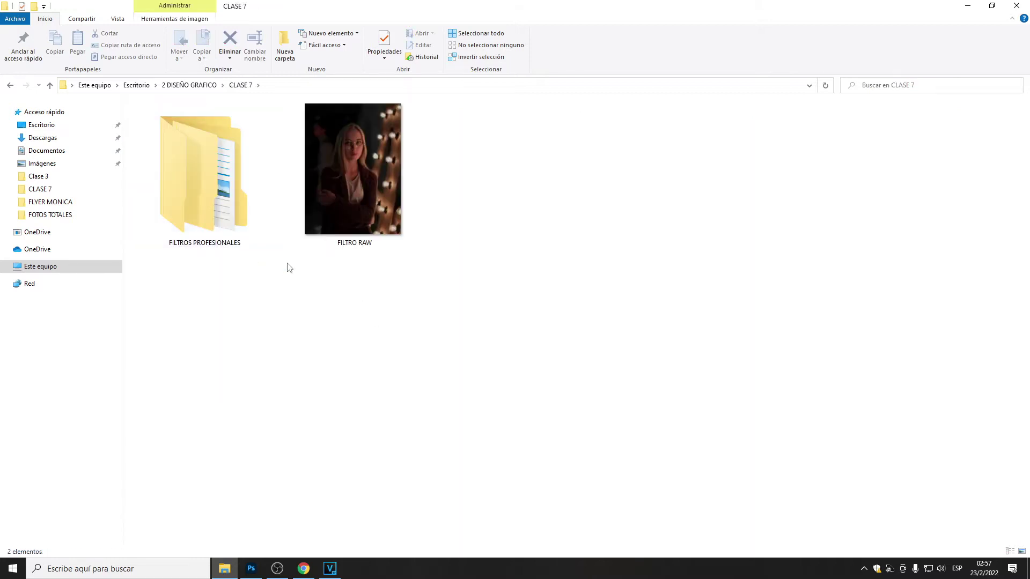
{"action": "left_click", "coordinate": [184, 236]}
{"action": "double_click", "coordinate": [184, 236]}
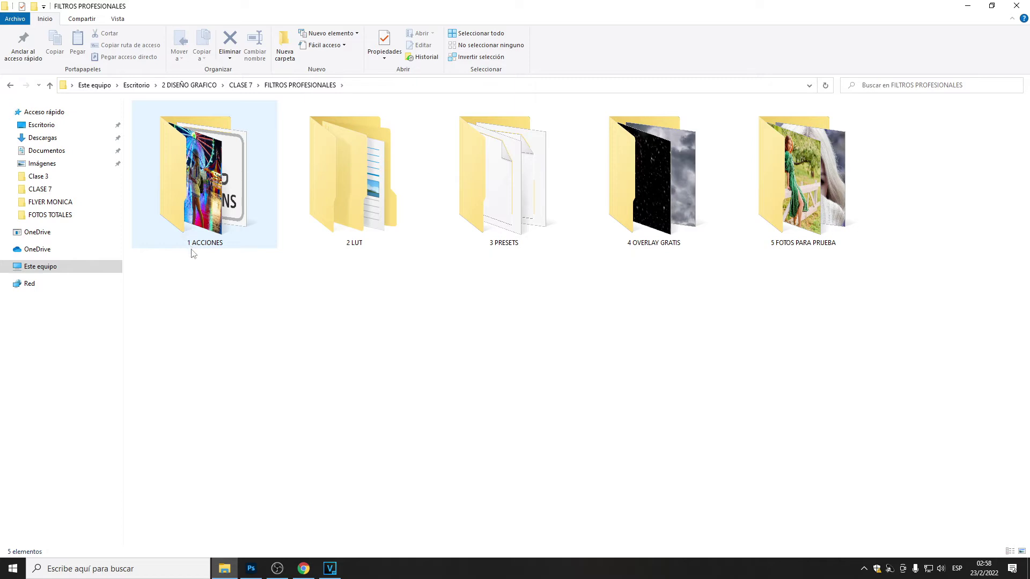
{"action": "left_click", "coordinate": [215, 200]}
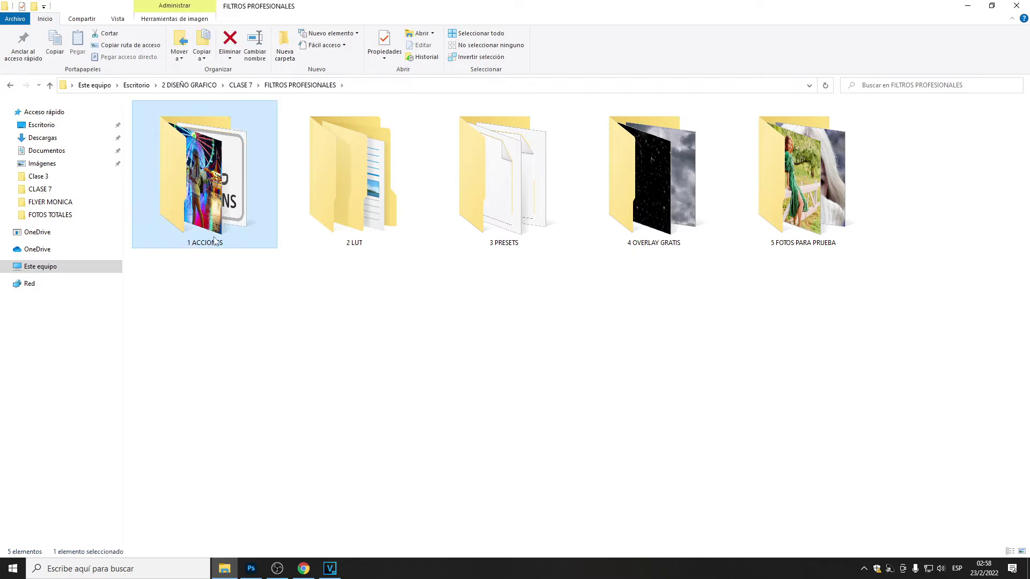
{"action": "left_click", "coordinate": [340, 221]}
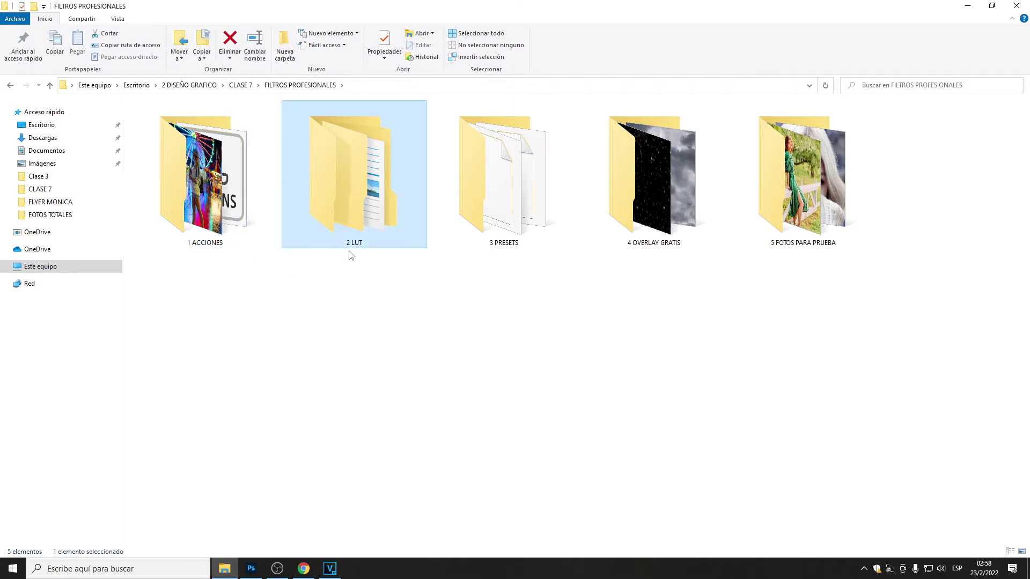
{"action": "left_click", "coordinate": [518, 218]}
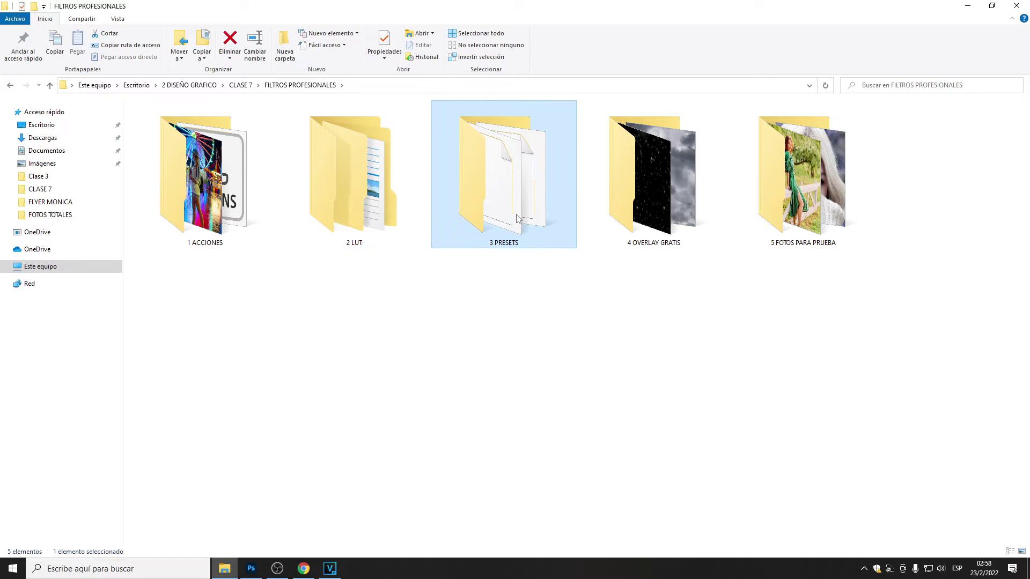
{"action": "left_click", "coordinate": [682, 209]}
{"action": "left_click", "coordinate": [820, 232]}
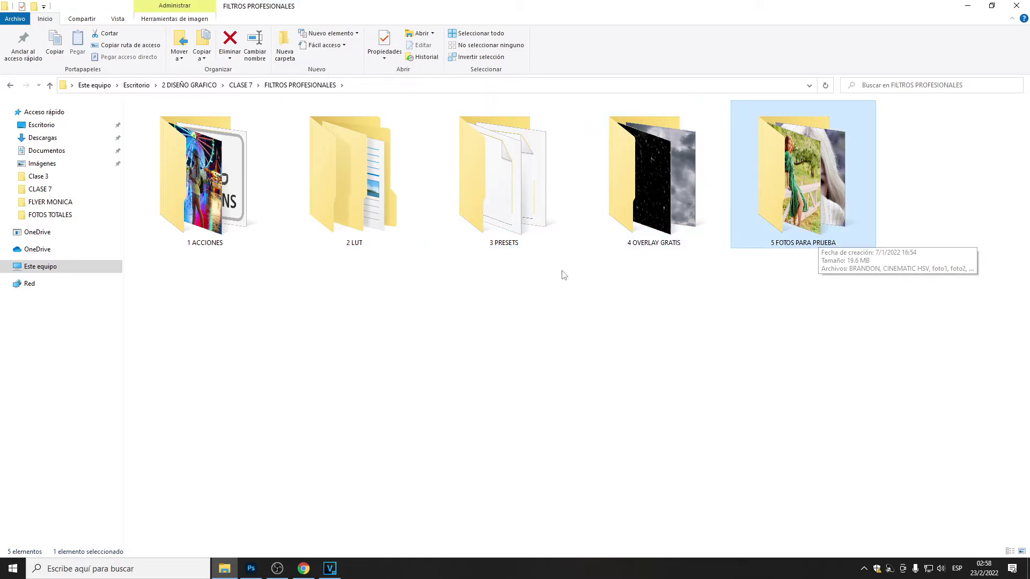
{"action": "left_click", "coordinate": [222, 236]}
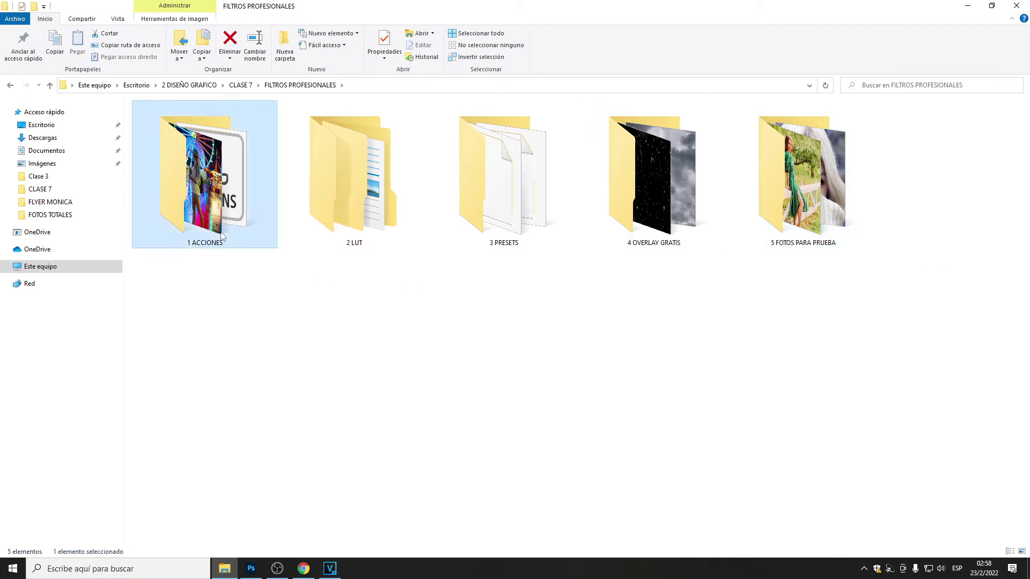
{"action": "left_click", "coordinate": [361, 217]}
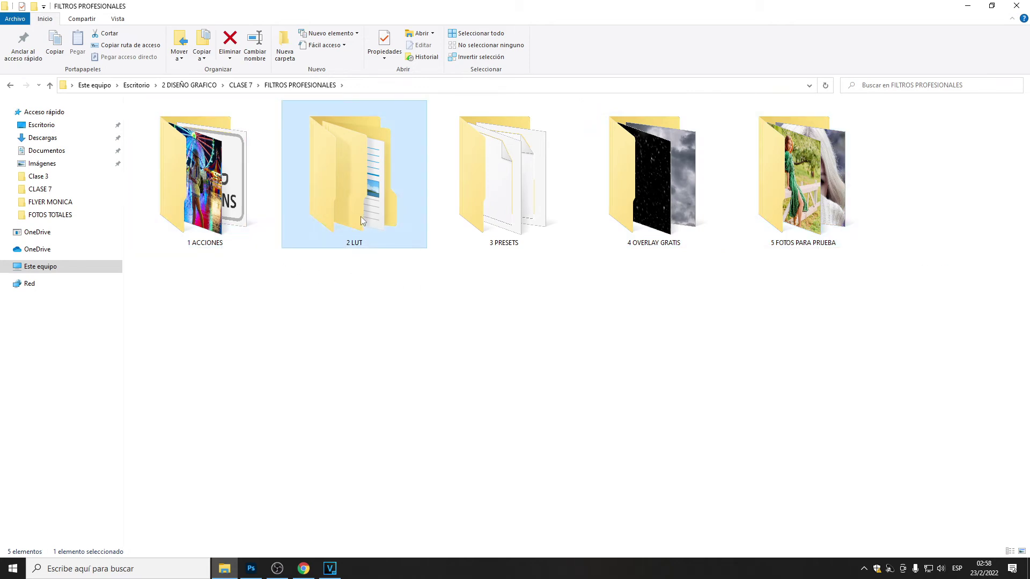
{"action": "left_click", "coordinate": [474, 233]}
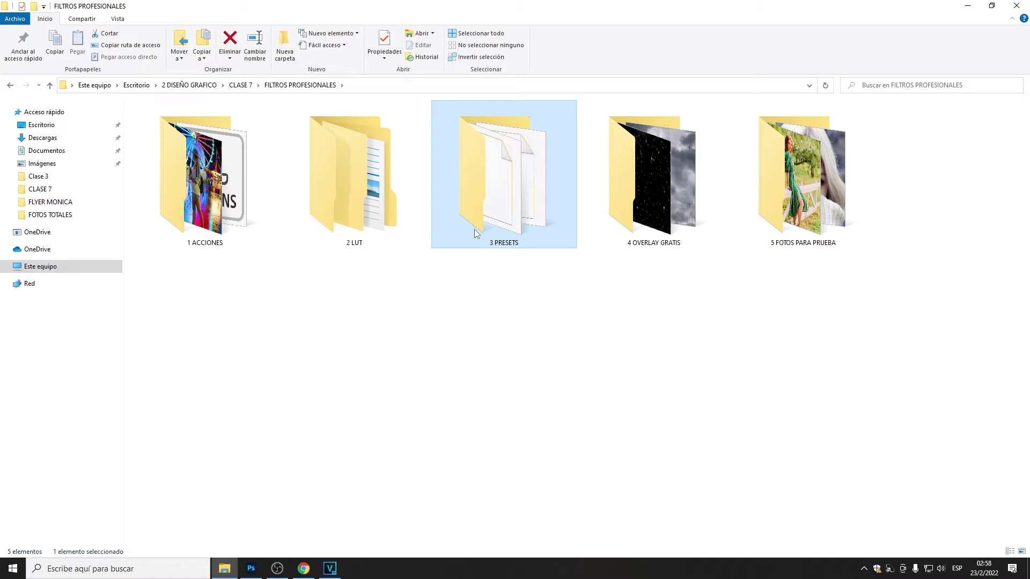
{"action": "left_click", "coordinate": [372, 230]}
{"action": "left_click", "coordinate": [249, 242]}
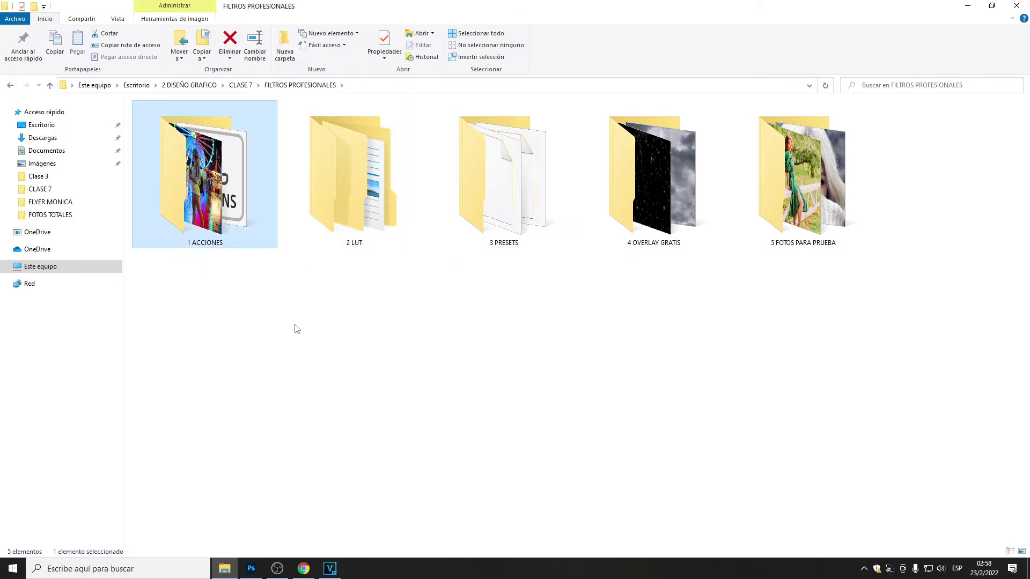
Step: Switch to Photoshop and browse for a file to open in the 1 ACCIONES folder inside FILTROS PROFESIONALES
{"action": "left_click", "coordinate": [250, 569]}
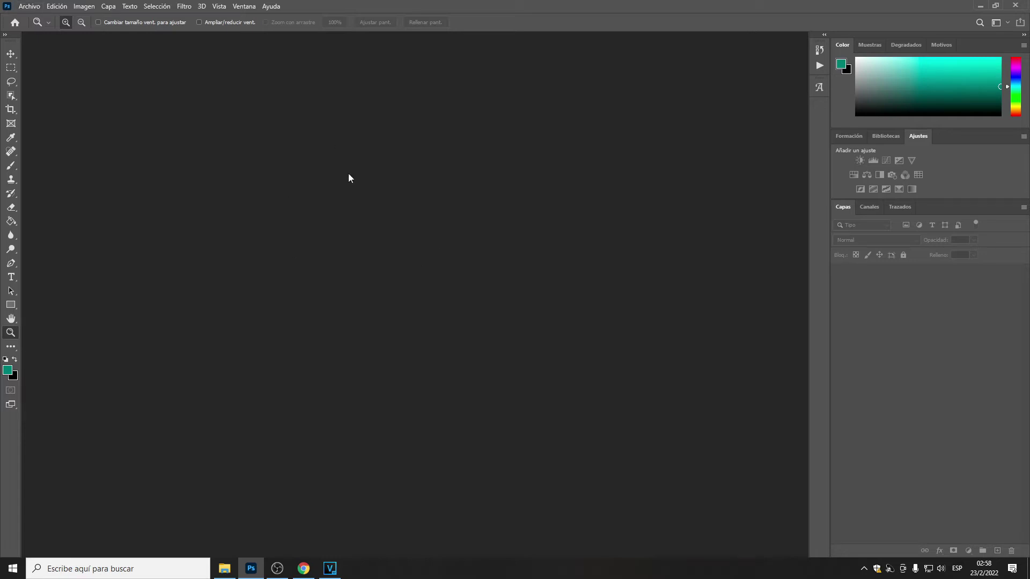
{"action": "left_click", "coordinate": [34, 7]}
{"action": "left_click", "coordinate": [37, 28]}
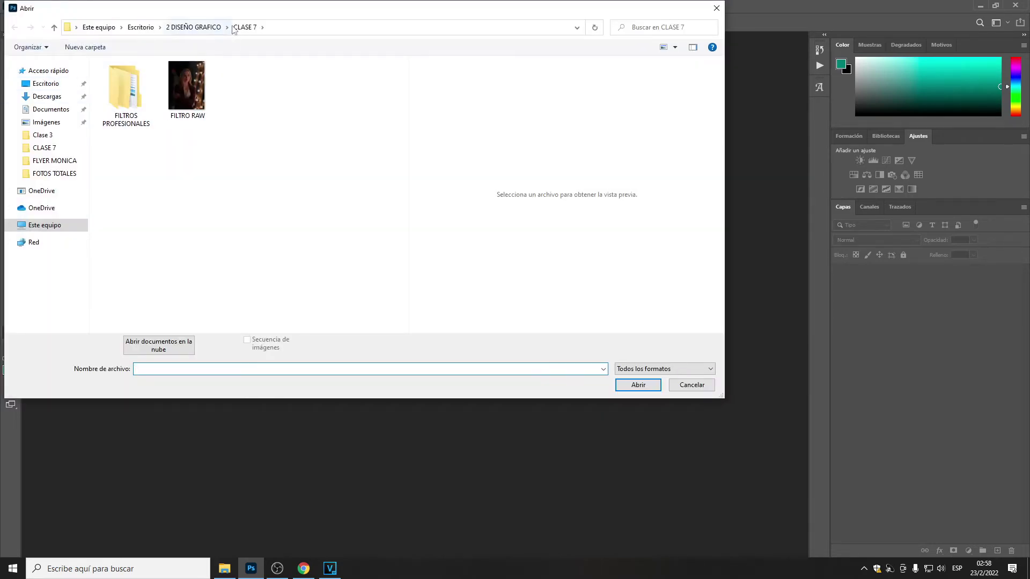
{"action": "double_click", "coordinate": [128, 101]}
{"action": "left_click", "coordinate": [128, 101]}
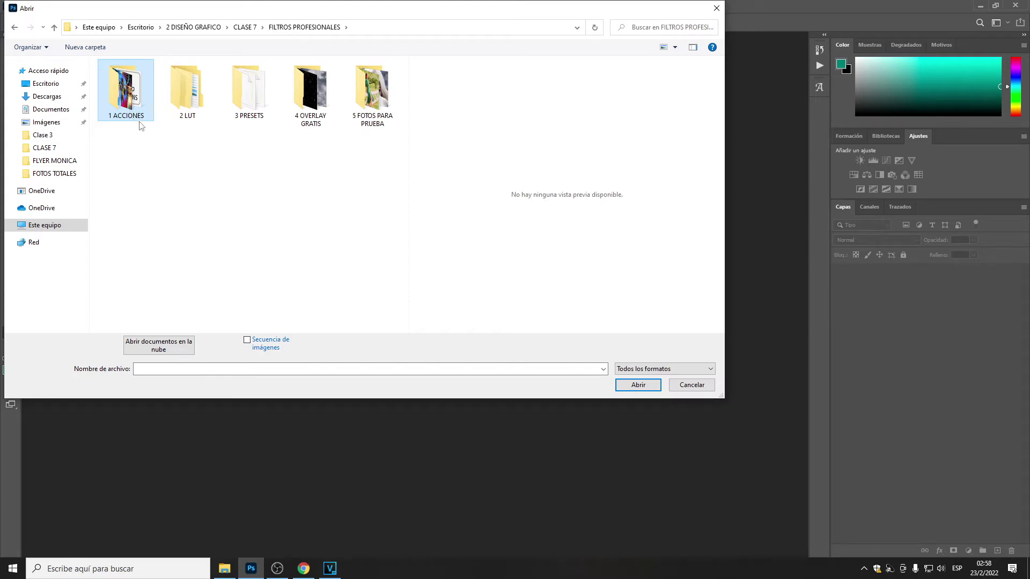
{"action": "double_click", "coordinate": [129, 96]}
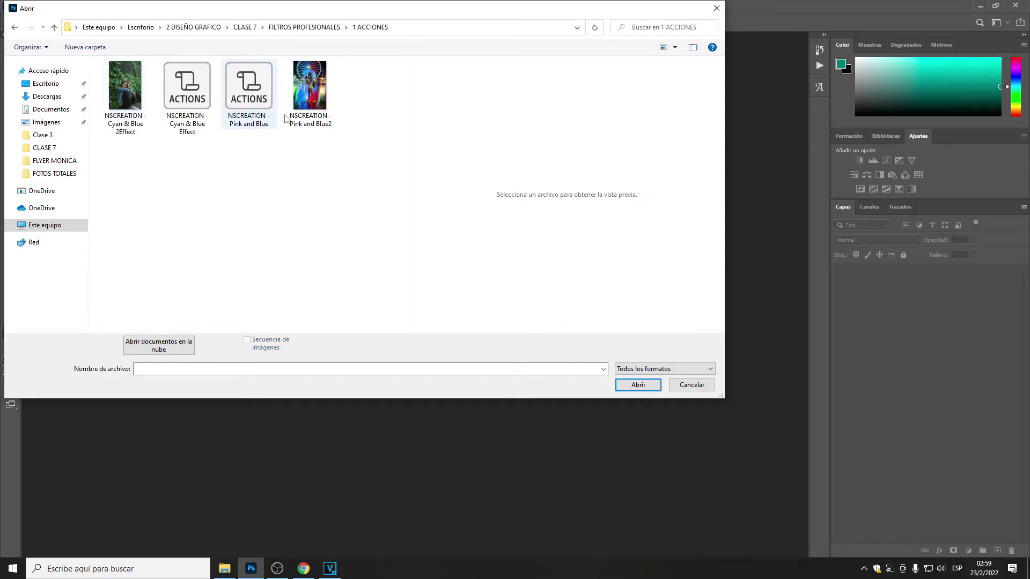
Step: Open the photo NSCREATION - Cyan & Blue 2Effect with its embedded color profile, fit it to the screen and unlock its background layer
{"action": "left_click", "coordinate": [205, 103]}
{"action": "left_click", "coordinate": [252, 106]}
{"action": "left_click", "coordinate": [201, 104]}
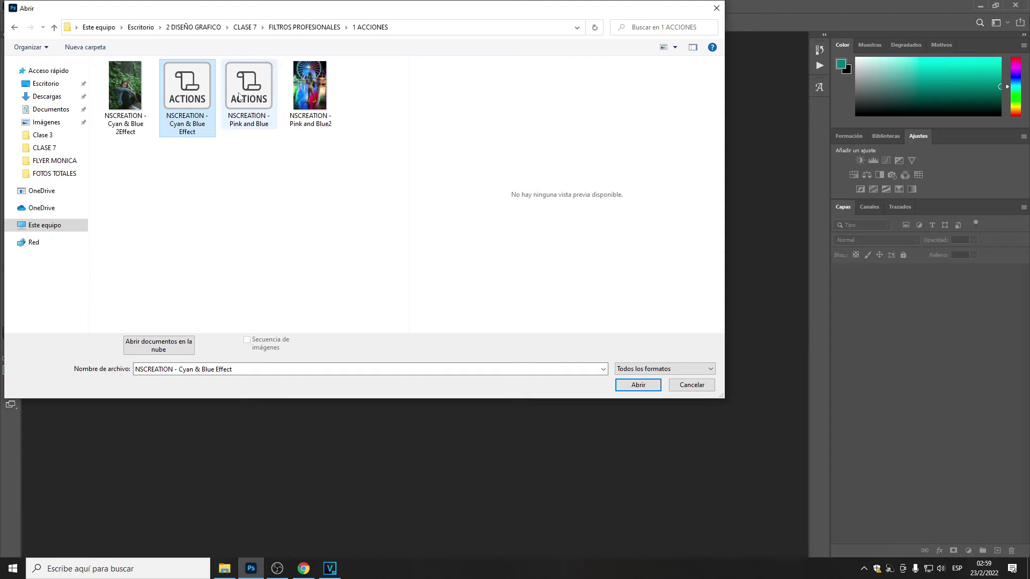
{"action": "left_click", "coordinate": [131, 109]}
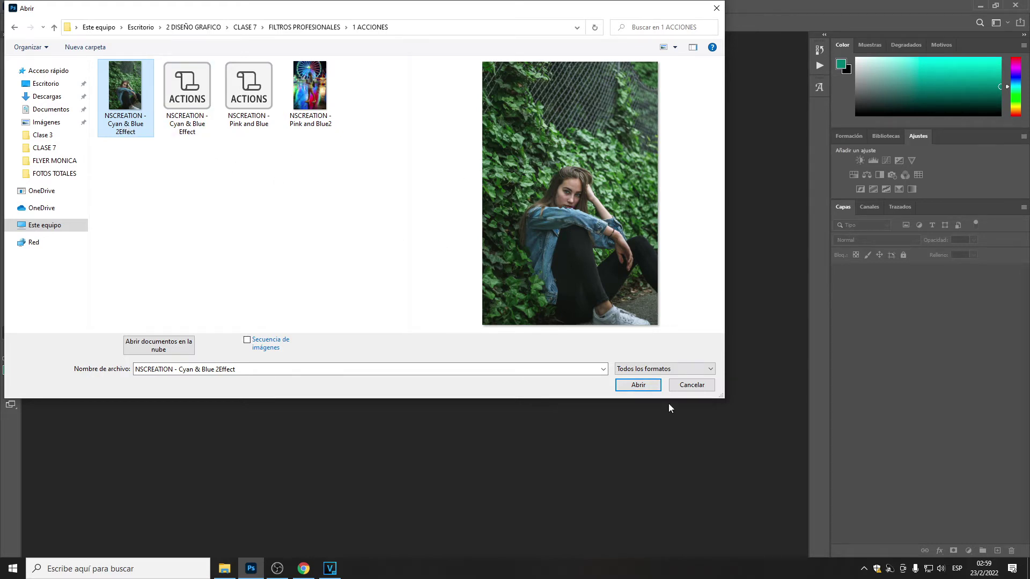
{"action": "left_click", "coordinate": [638, 385]}
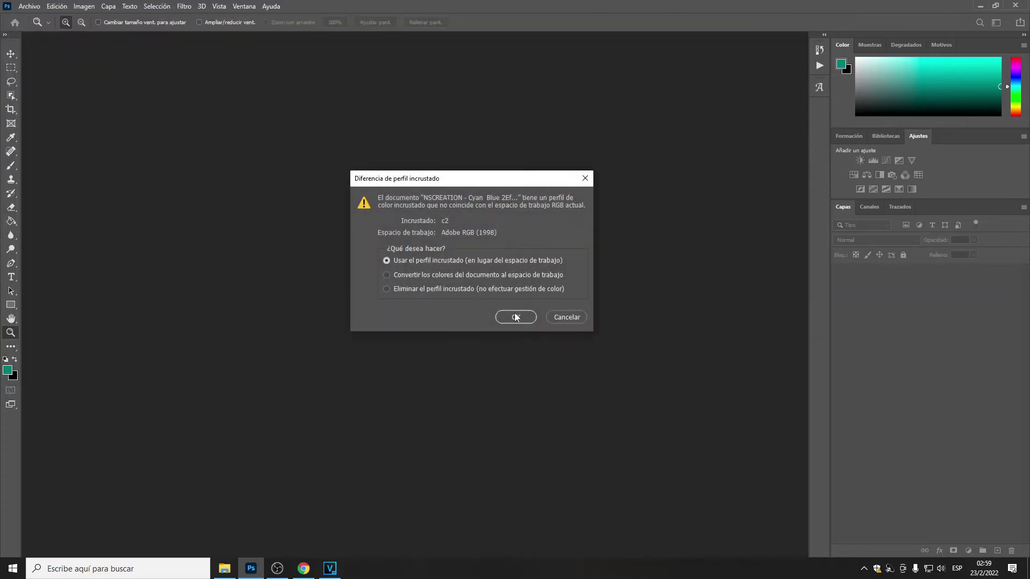
{"action": "left_click", "coordinate": [514, 314]}
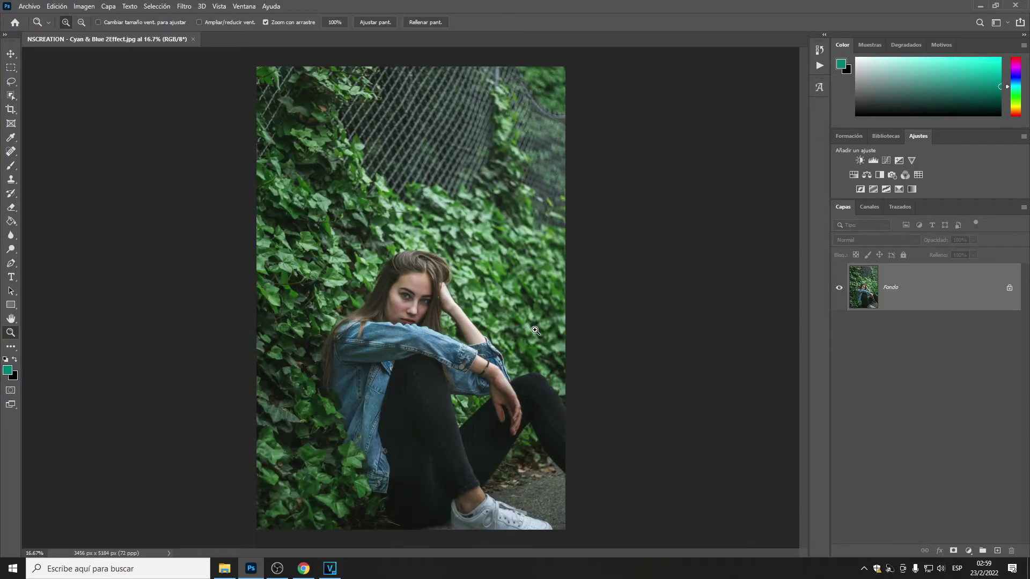
{"action": "key", "text": "ctrl+0"}
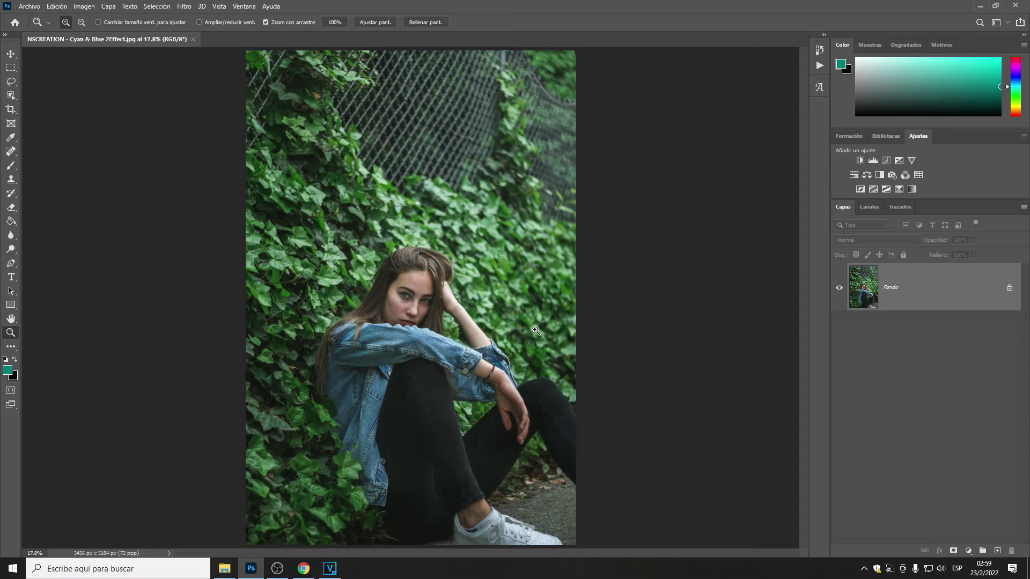
{"action": "left_click", "coordinate": [1009, 290]}
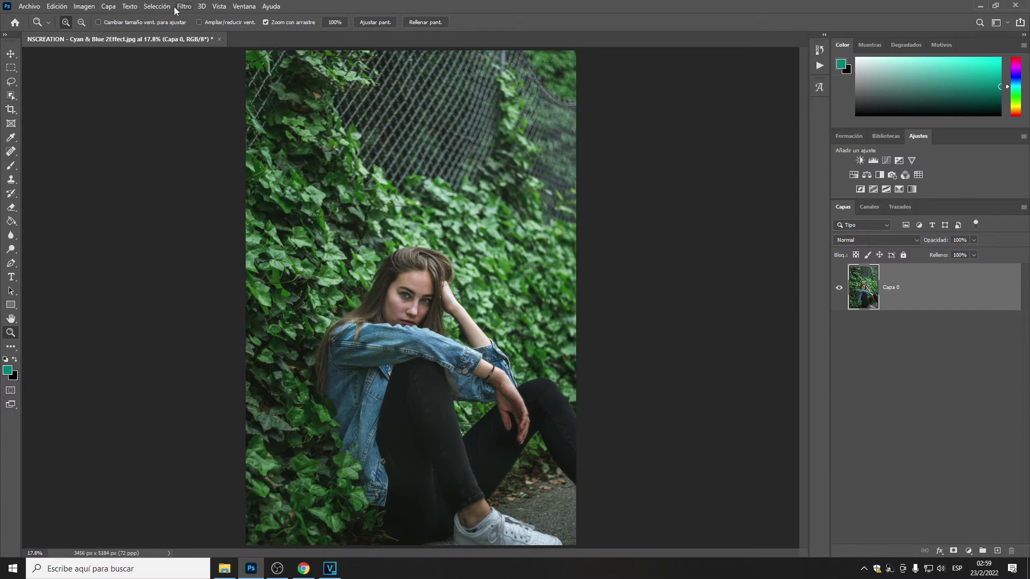
Step: Show the Acciones panel and delete all the actions it contains
{"action": "left_click", "coordinate": [252, 8]}
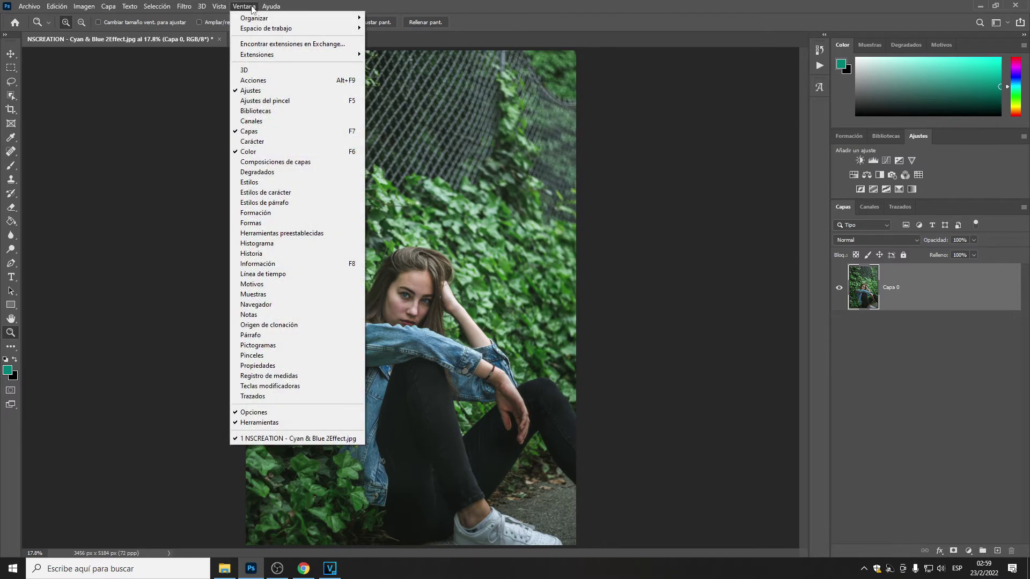
{"action": "left_click", "coordinate": [266, 85]}
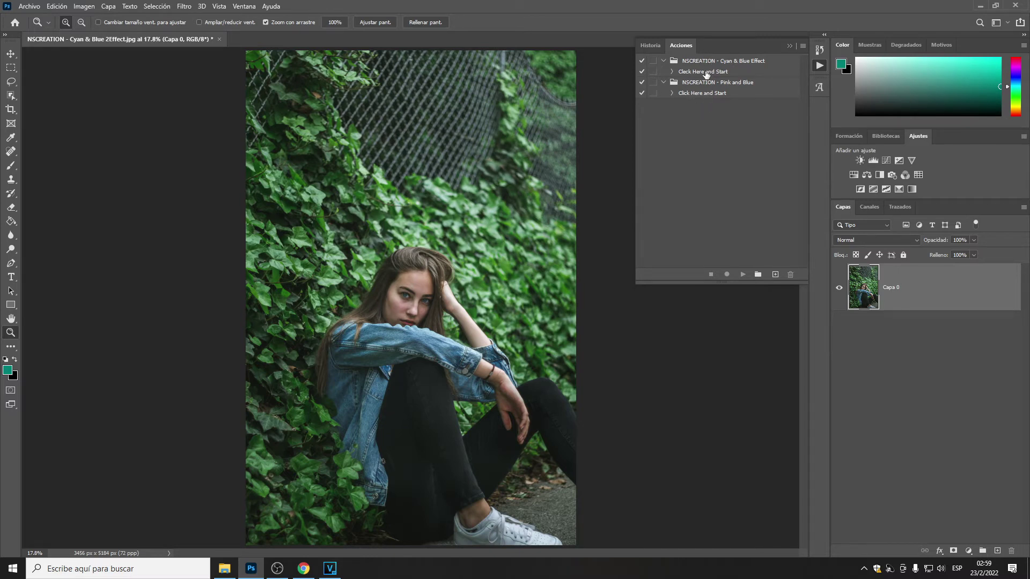
{"action": "left_click", "coordinate": [802, 47]}
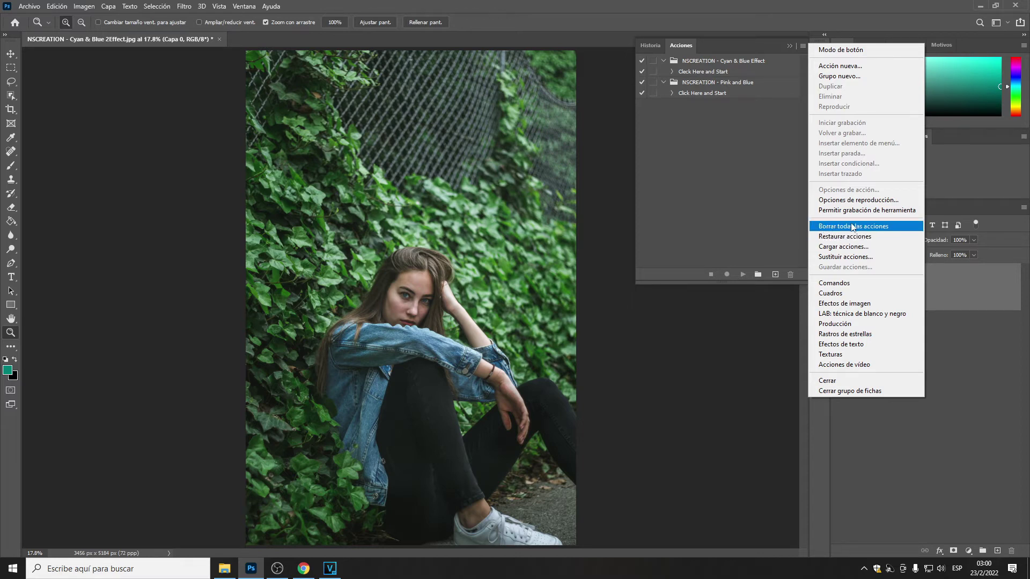
{"action": "left_click", "coordinate": [891, 229]}
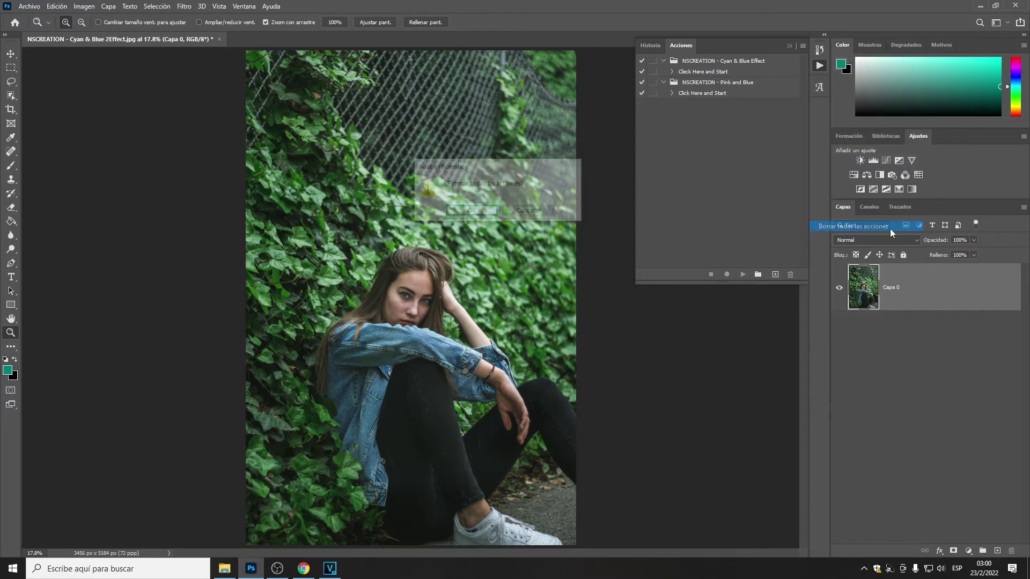
{"action": "left_click", "coordinate": [491, 213]}
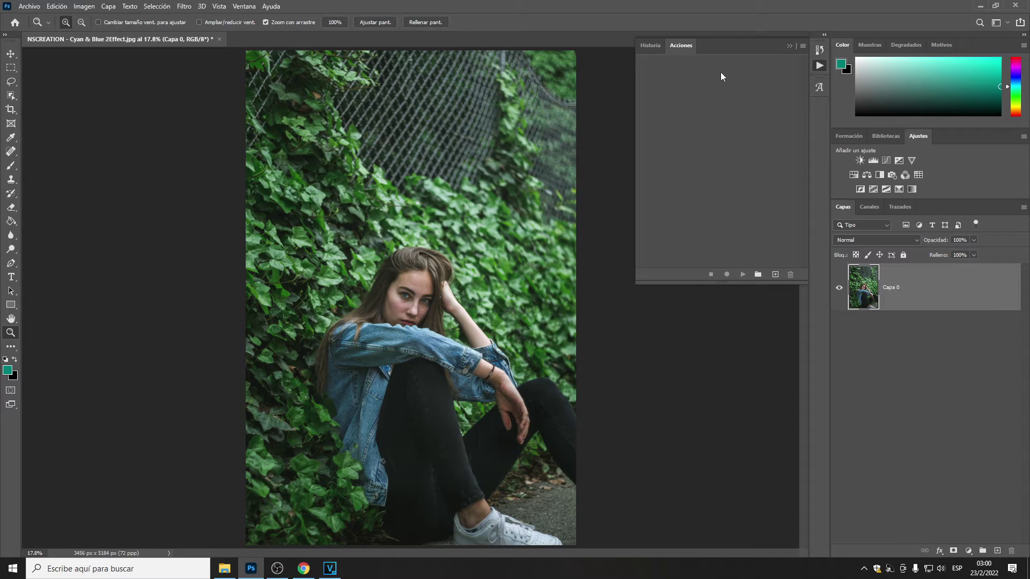
Step: Load the NSCREATION - Cyan & Blue Effect action set from the 1 ACCIONES folder
{"action": "left_click", "coordinate": [803, 49]}
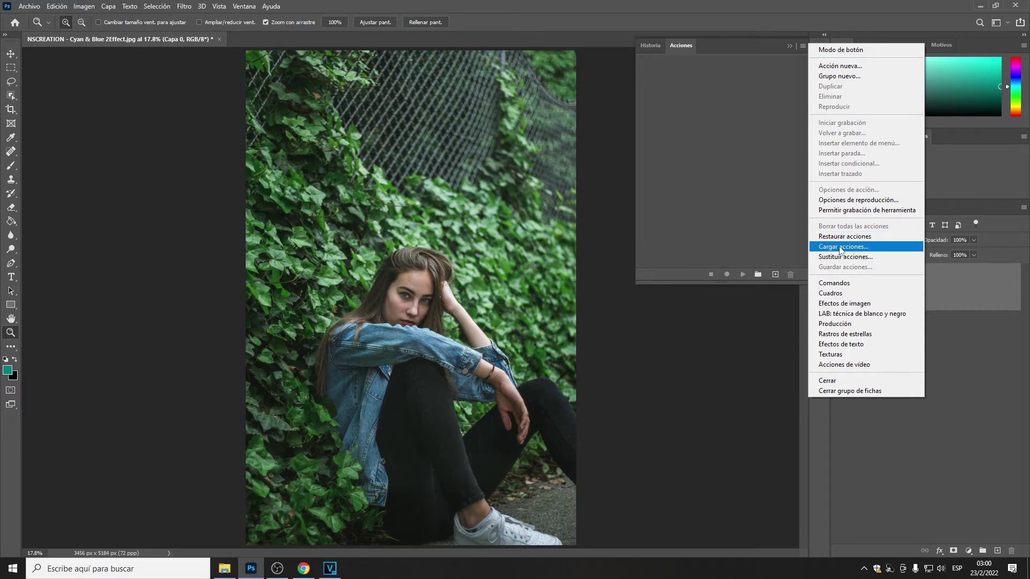
{"action": "left_click", "coordinate": [868, 247]}
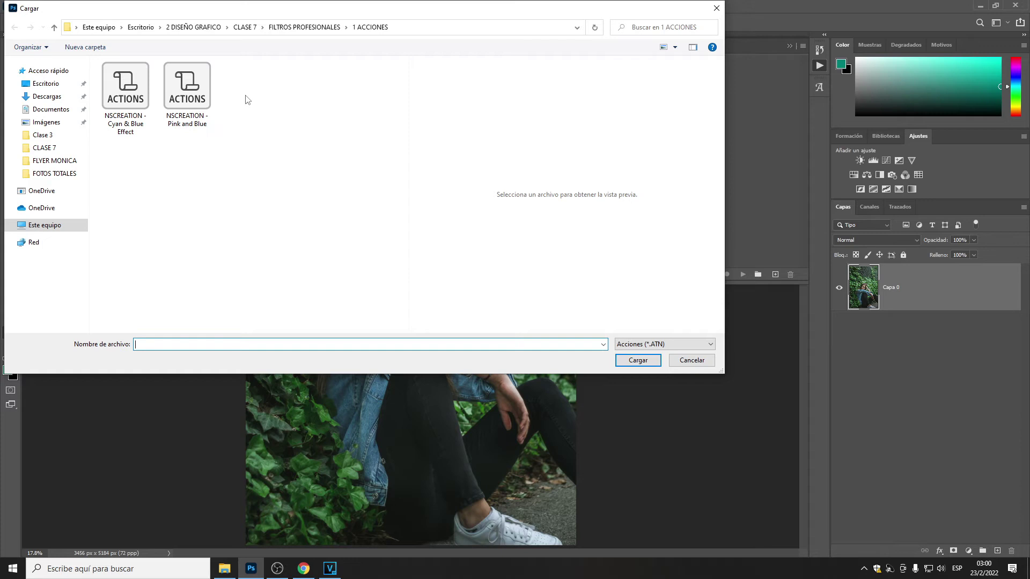
{"action": "left_click", "coordinate": [242, 28]}
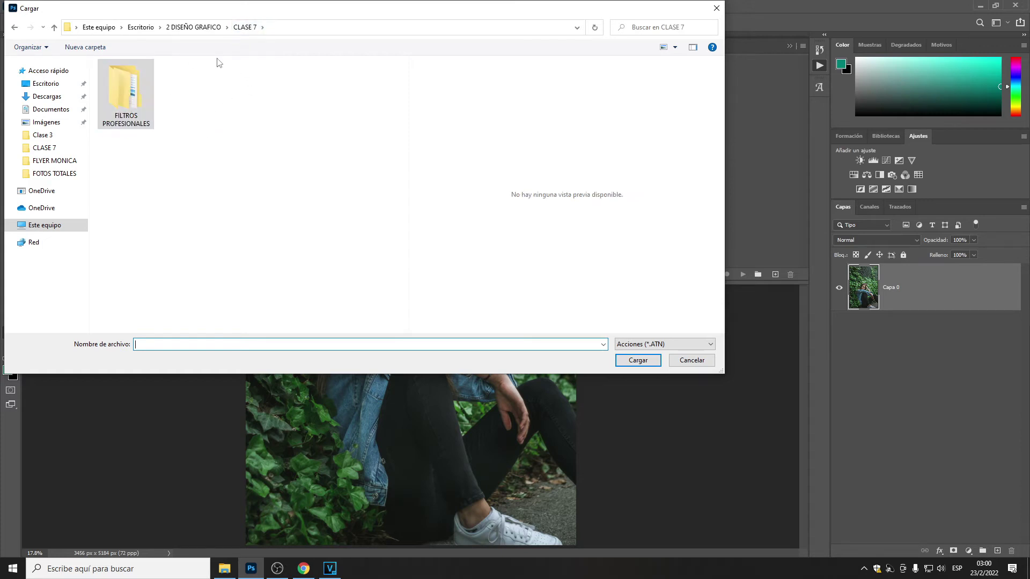
{"action": "double_click", "coordinate": [141, 102]}
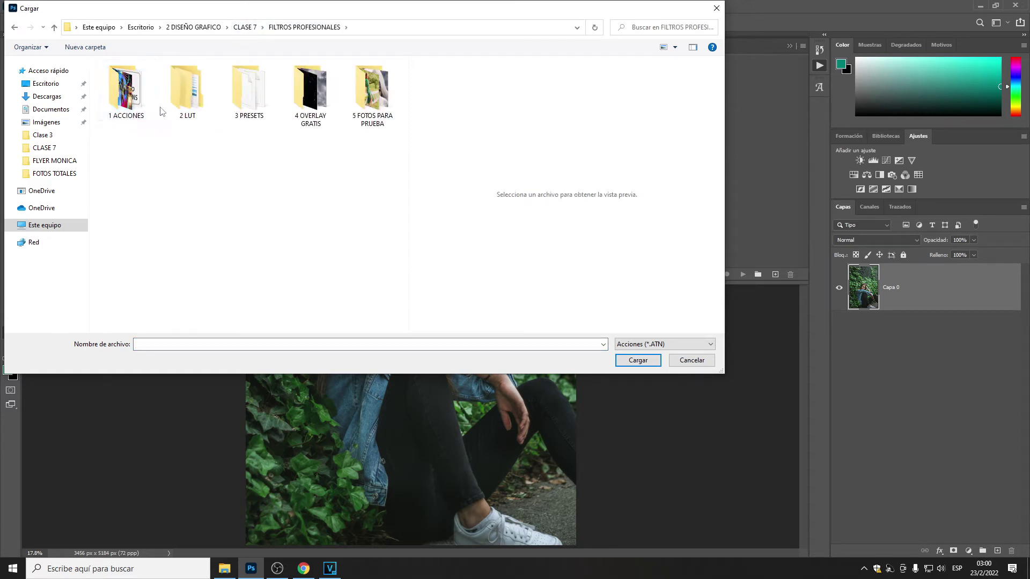
{"action": "double_click", "coordinate": [138, 108]}
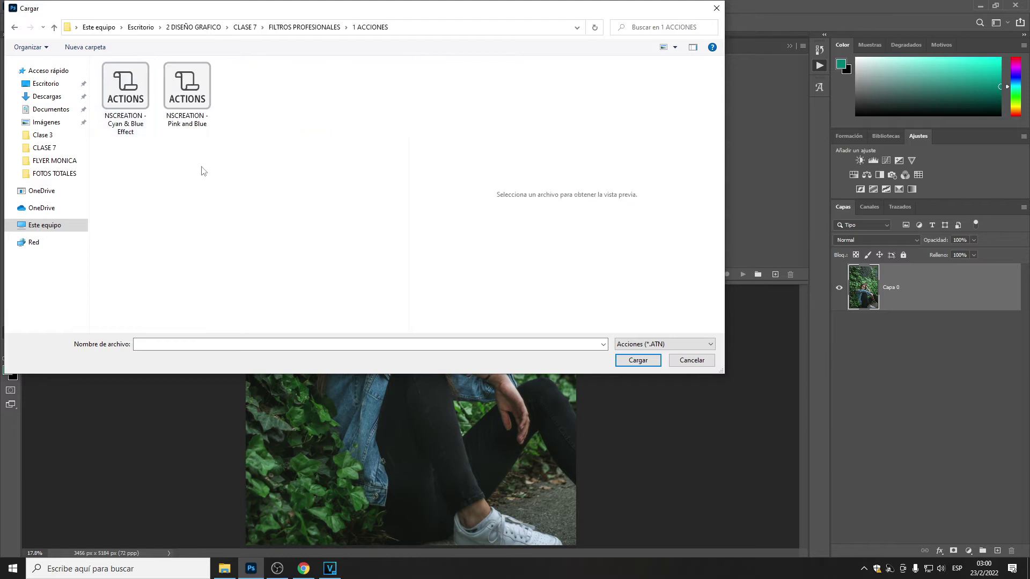
{"action": "left_click", "coordinate": [129, 109]}
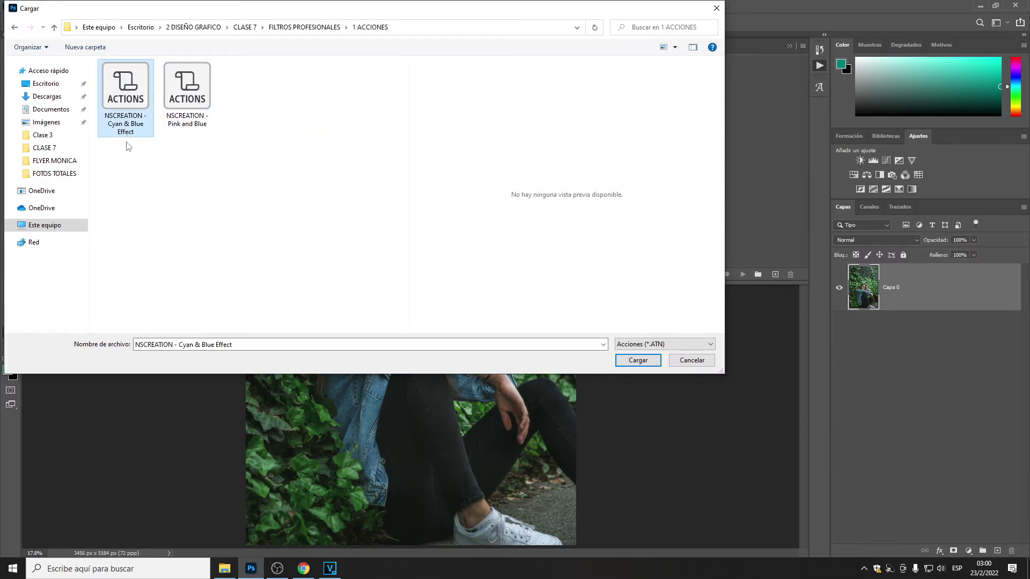
{"action": "left_click_drag", "start_coordinate": [224, 17], "coordinate": [271, 211]}
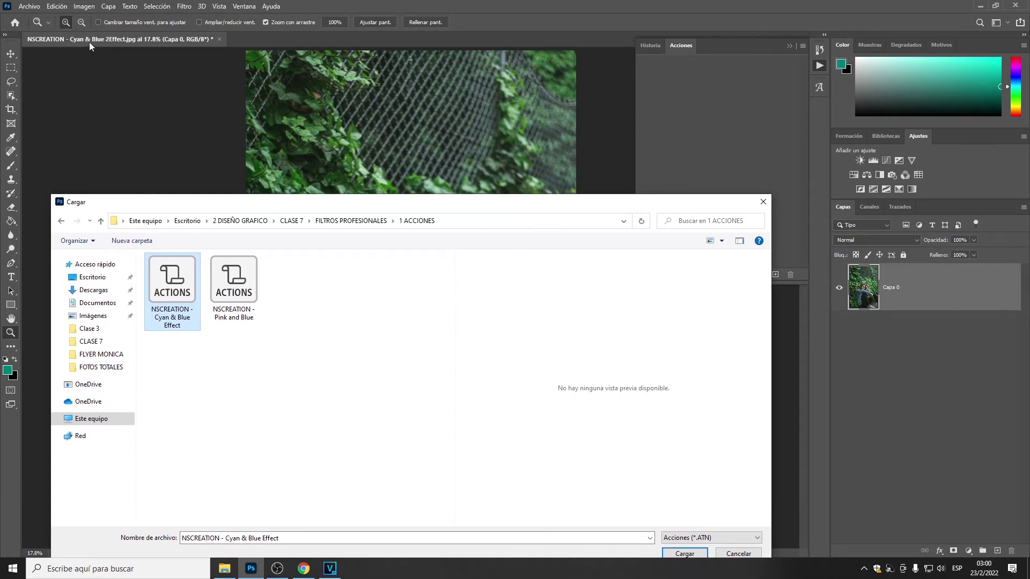
{"action": "left_click_drag", "start_coordinate": [282, 189], "coordinate": [289, 51]}
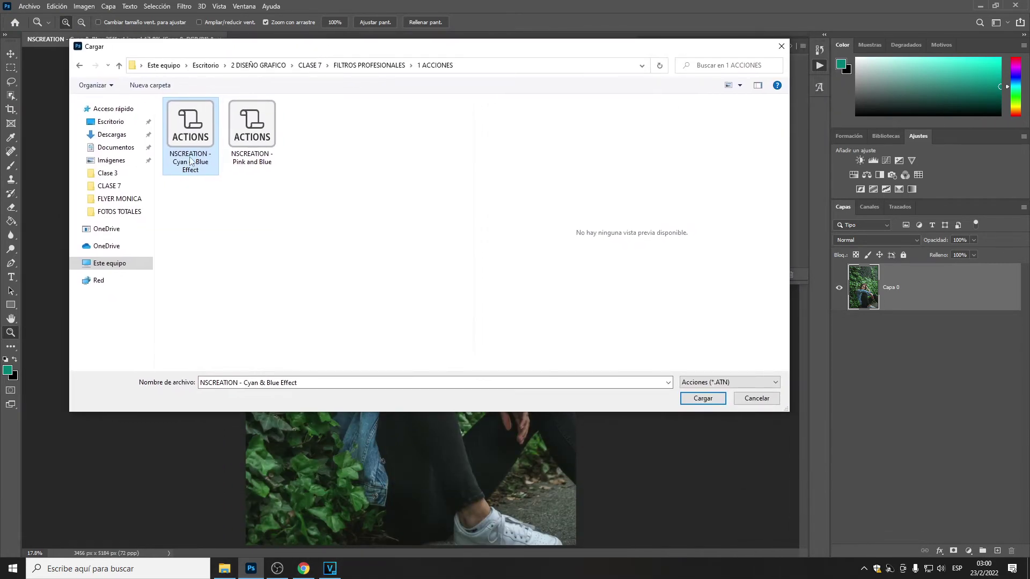
{"action": "left_click", "coordinate": [702, 399]}
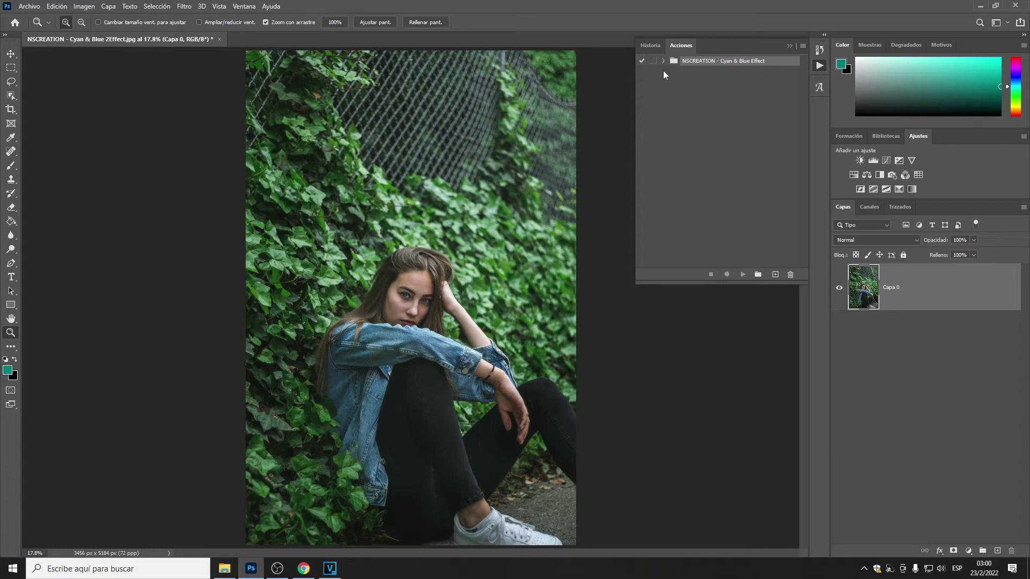
Step: Play the Click Here and Start action of the Cyan & Blue set on the photo and toggle the effect layer to compare before and after
{"action": "left_click", "coordinate": [662, 62]}
{"action": "left_click", "coordinate": [718, 73]}
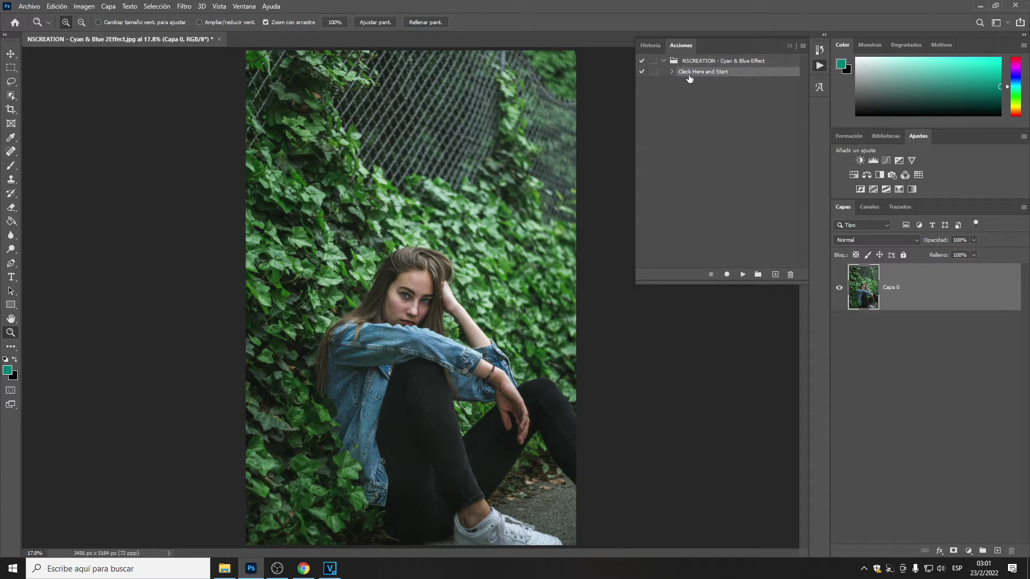
{"action": "left_click", "coordinate": [743, 275]}
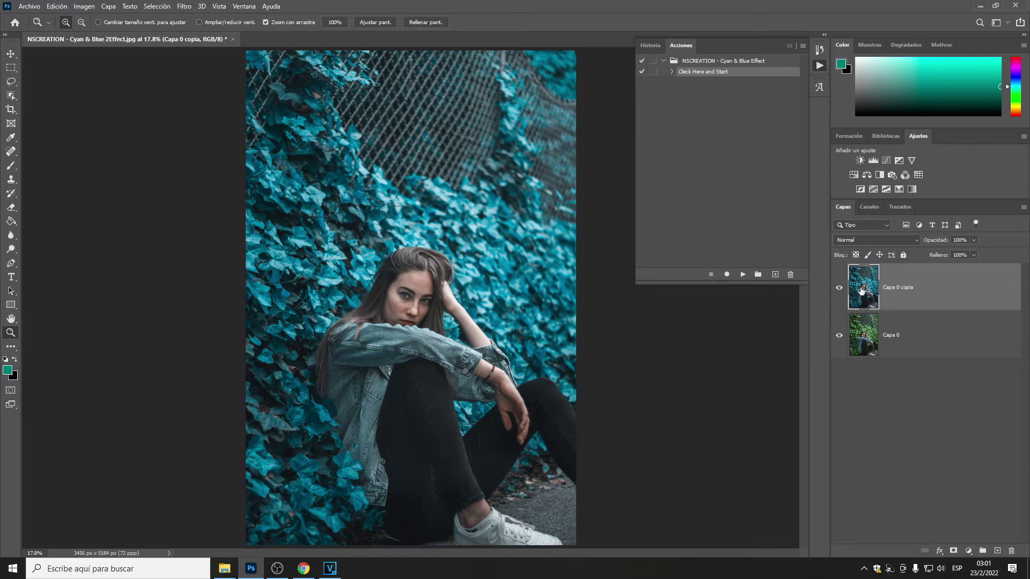
{"action": "left_click", "coordinate": [840, 289]}
{"action": "left_click", "coordinate": [840, 289]}
{"action": "left_click", "coordinate": [840, 289]}
Step: Add a layer mask to Capa 0 copia and erase the effect over the ivy and fence right of the woman with a 513 px Circular difuso eraser
{"action": "left_click", "coordinate": [954, 551]}
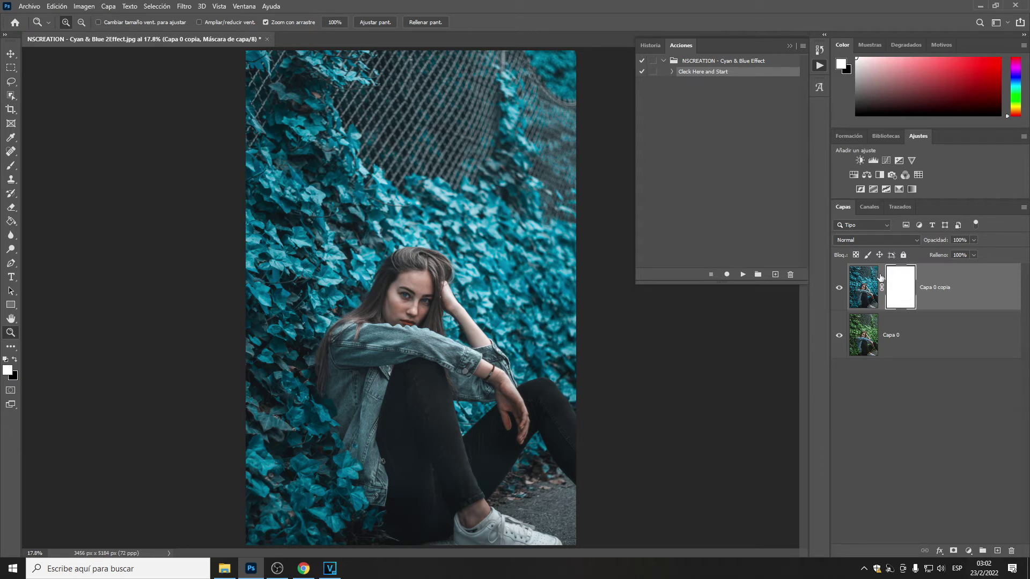
{"action": "left_click", "coordinate": [10, 208]}
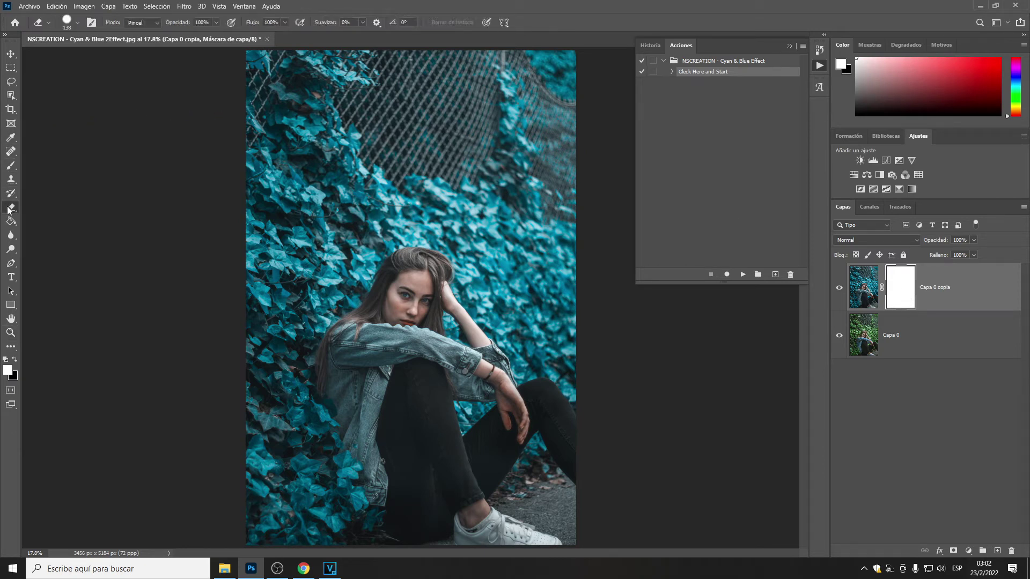
{"action": "right_click", "coordinate": [9, 210]}
{"action": "left_click", "coordinate": [35, 205]}
{"action": "left_click", "coordinate": [75, 28]}
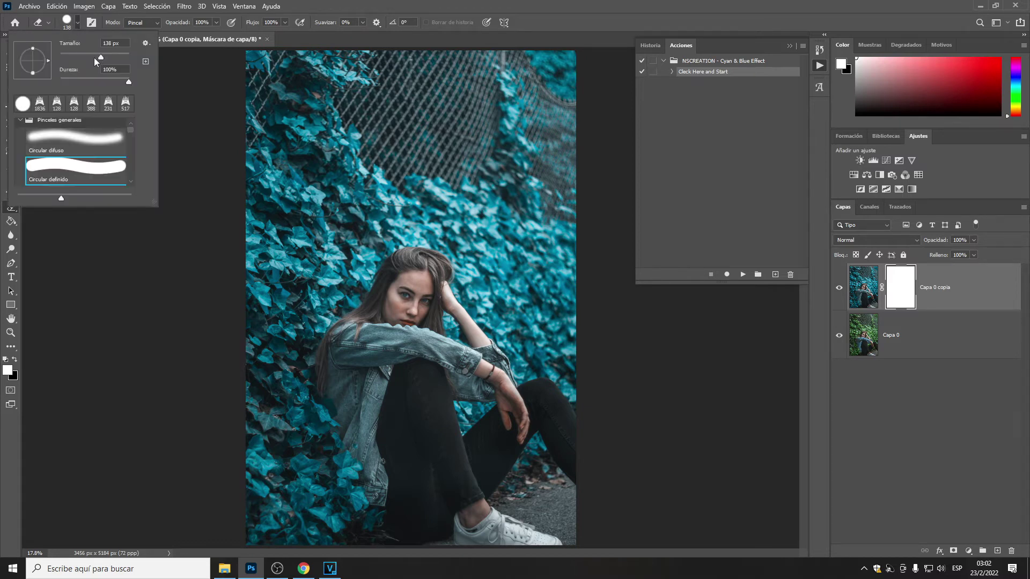
{"action": "left_click_drag", "start_coordinate": [101, 57], "coordinate": [108, 56]}
{"action": "left_click", "coordinate": [72, 147]}
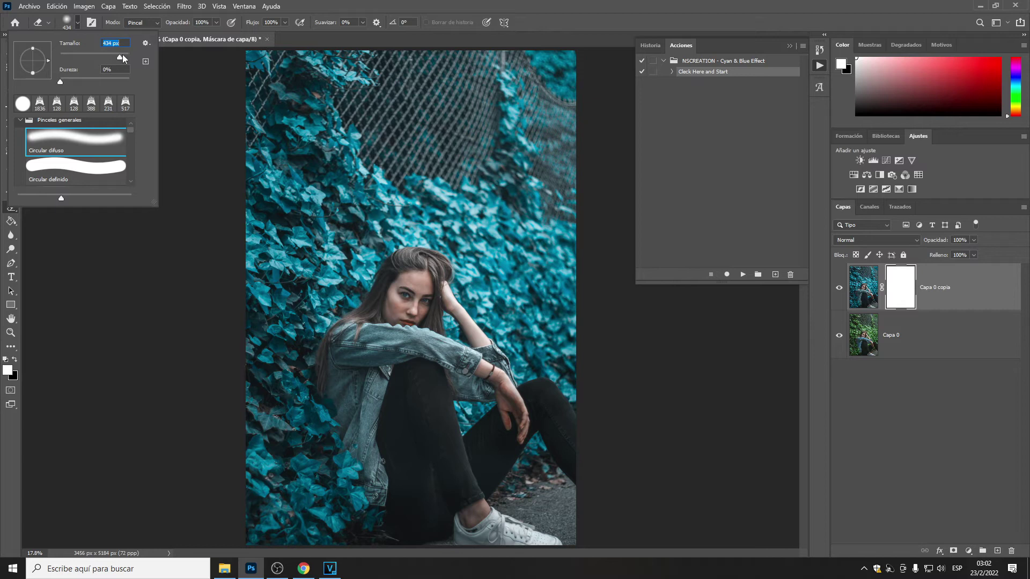
{"action": "left_click_drag", "start_coordinate": [122, 57], "coordinate": [125, 58]}
{"action": "left_click", "coordinate": [507, 244]}
{"action": "mouse_move", "coordinate": [507, 244]}
{"action": "left_mouse_down"}
{"action": "mouse_move", "coordinate": [556, 310]}
{"action": "mouse_move", "coordinate": [510, 218]}
{"action": "mouse_move", "coordinate": [522, 104]}
{"action": "mouse_move", "coordinate": [541, 206]}
{"action": "mouse_move", "coordinate": [576, 267]}
{"action": "mouse_move", "coordinate": [542, 334]}
{"action": "mouse_move", "coordinate": [564, 367]}
{"action": "mouse_move", "coordinate": [531, 364]}
{"action": "mouse_move", "coordinate": [511, 324]}
{"action": "mouse_move", "coordinate": [474, 293]}
{"action": "mouse_move", "coordinate": [477, 257]}
{"action": "mouse_move", "coordinate": [443, 196]}
{"action": "mouse_move", "coordinate": [481, 177]}
{"action": "mouse_move", "coordinate": [582, 402]}
{"action": "mouse_move", "coordinate": [546, 456]}
{"action": "mouse_move", "coordinate": [523, 469]}
{"action": "mouse_move", "coordinate": [548, 445]}
{"action": "mouse_move", "coordinate": [512, 474]}
{"action": "mouse_move", "coordinate": [565, 408]}
{"action": "mouse_move", "coordinate": [578, 306]}
{"action": "mouse_move", "coordinate": [552, 205]}
{"action": "mouse_move", "coordinate": [570, 89]}
{"action": "mouse_move", "coordinate": [551, 115]}
{"action": "mouse_move", "coordinate": [496, 110]}
{"action": "mouse_move", "coordinate": [518, 59]}
{"action": "mouse_move", "coordinate": [514, 175]}
{"action": "mouse_move", "coordinate": [452, 197]}
{"action": "mouse_move", "coordinate": [433, 183]}
{"action": "mouse_move", "coordinate": [388, 200]}
{"action": "mouse_move", "coordinate": [398, 191]}
{"action": "mouse_move", "coordinate": [450, 228]}
{"action": "mouse_move", "coordinate": [469, 243]}
{"action": "mouse_move", "coordinate": [427, 225]}
{"action": "mouse_move", "coordinate": [479, 282]}
{"action": "mouse_move", "coordinate": [542, 310]}
{"action": "left_mouse_up"}
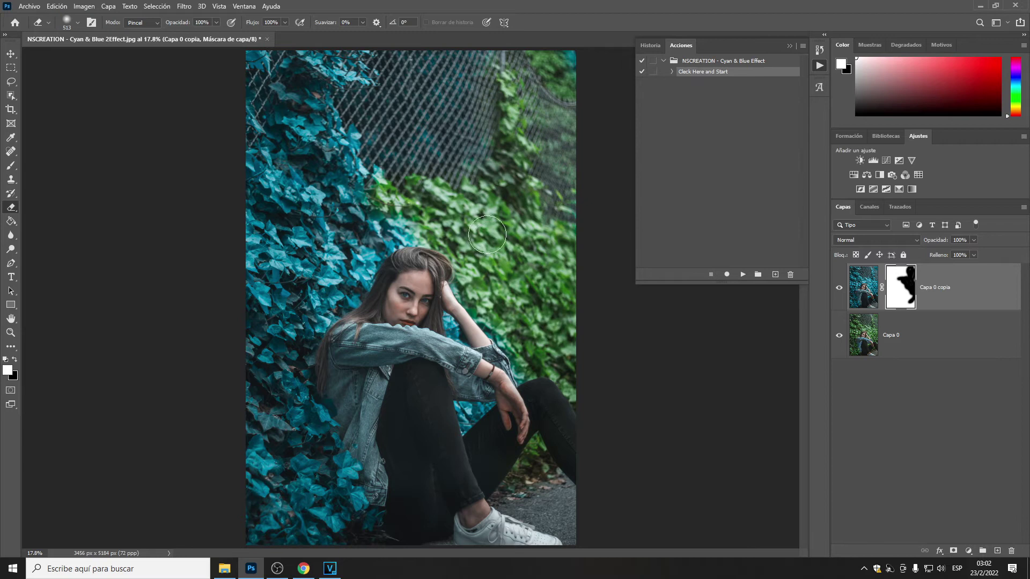
Step: Add a solid color fill layer in red f01a24 above Capa 0 copia
{"action": "left_click", "coordinate": [969, 550]}
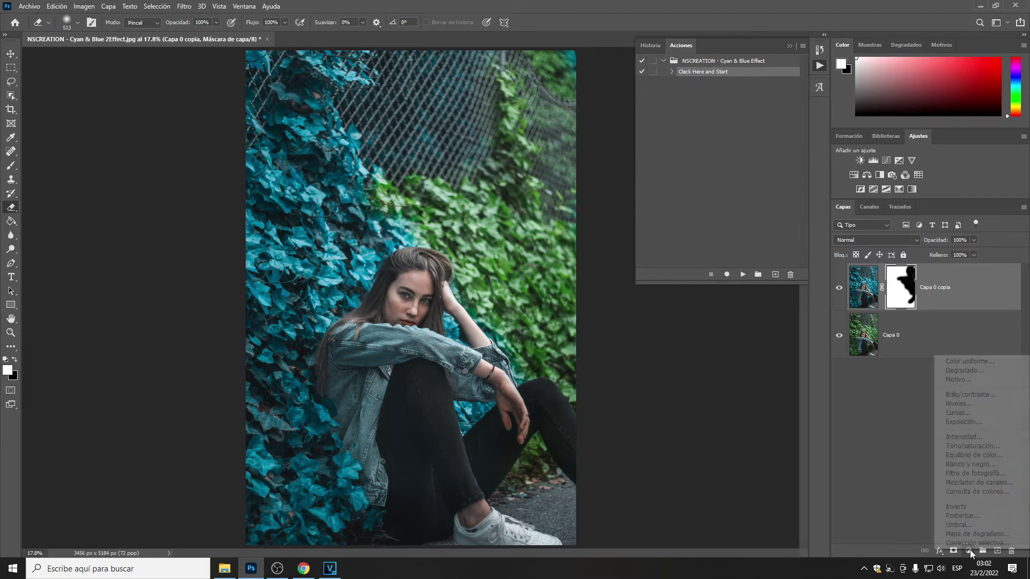
{"action": "left_click", "coordinate": [954, 362]}
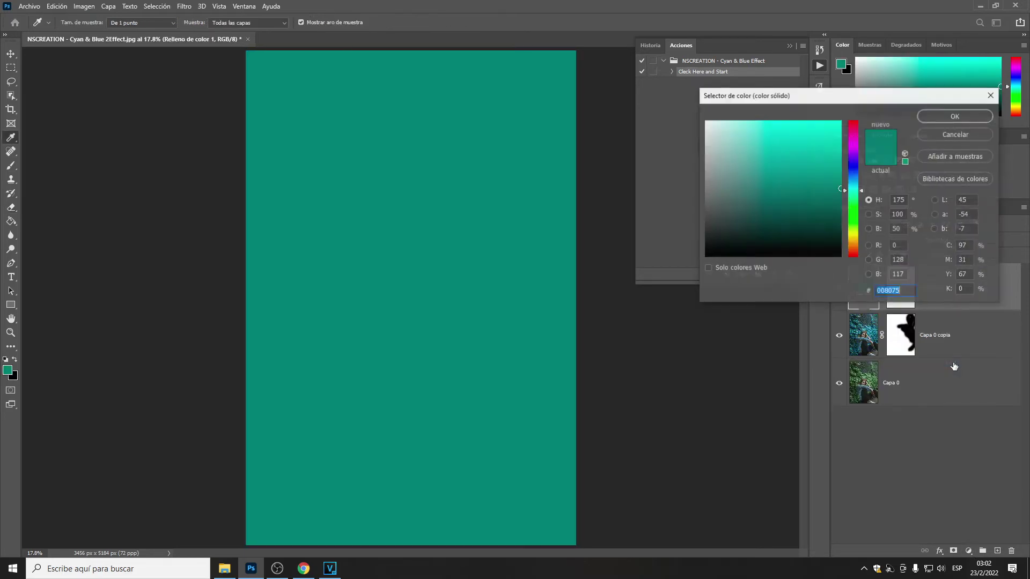
{"action": "mouse_move", "coordinate": [857, 139]}
{"action": "left_mouse_down"}
{"action": "mouse_move", "coordinate": [857, 154]}
{"action": "mouse_move", "coordinate": [858, 123]}
{"action": "mouse_move", "coordinate": [826, 137]}
{"action": "mouse_move", "coordinate": [826, 129]}
{"action": "left_mouse_up"}
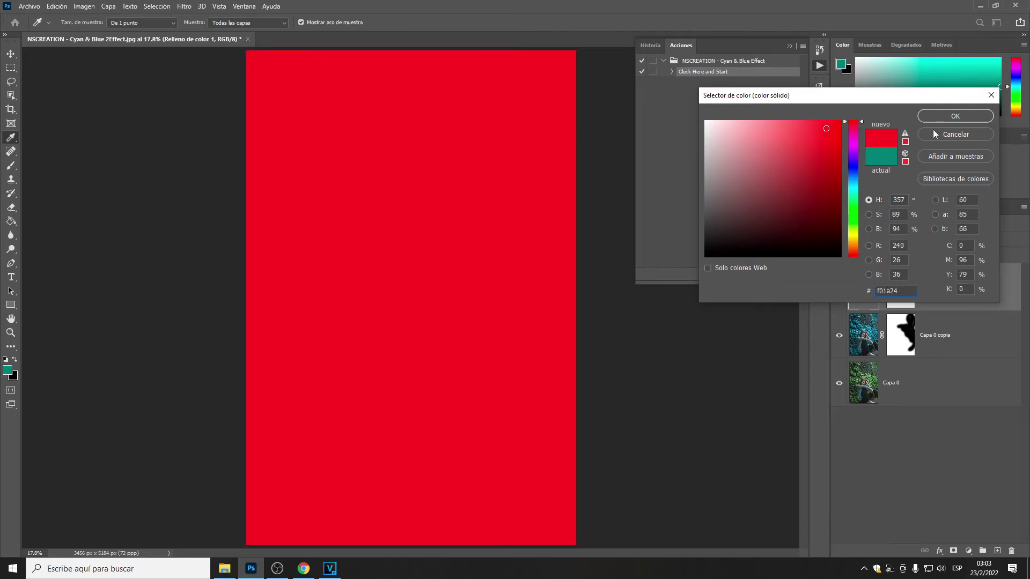
{"action": "left_click", "coordinate": [939, 118]}
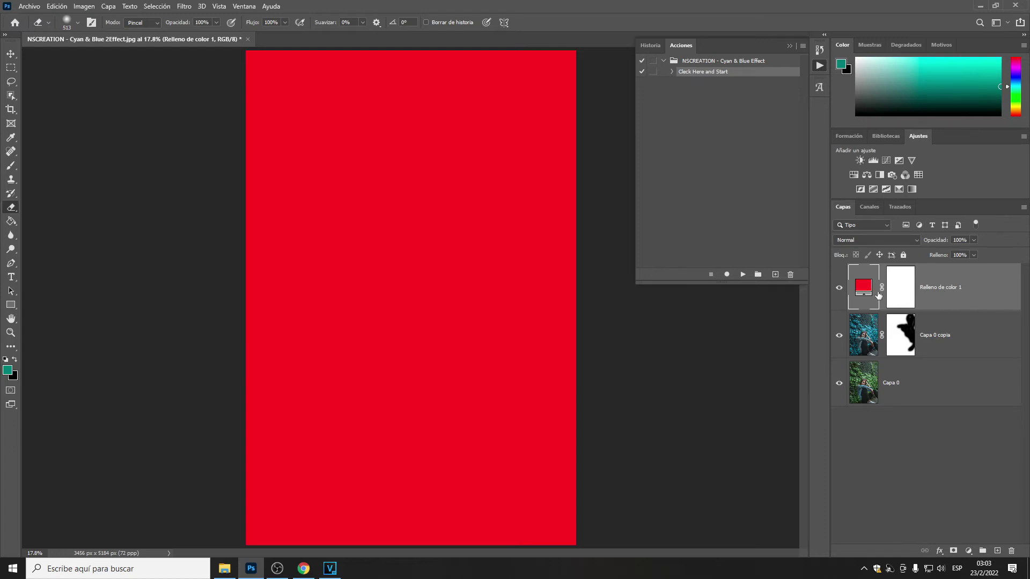
Step: Clip the red color fill layer to Capa 0 copia with a clipping mask and set its blend mode to Tono
{"action": "right_click", "coordinate": [956, 290]}
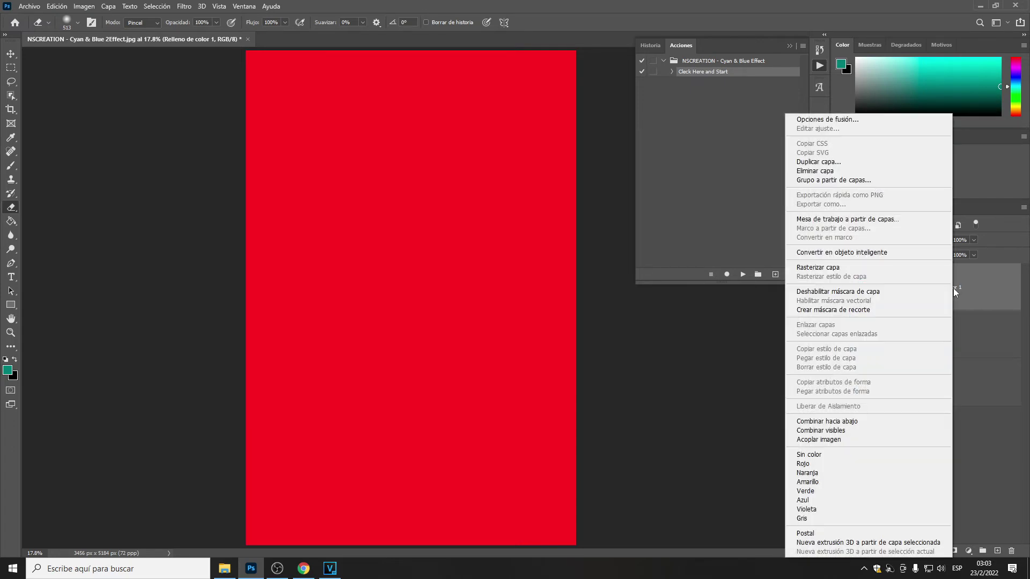
{"action": "left_click", "coordinate": [966, 284]}
{"action": "right_click", "coordinate": [946, 287]}
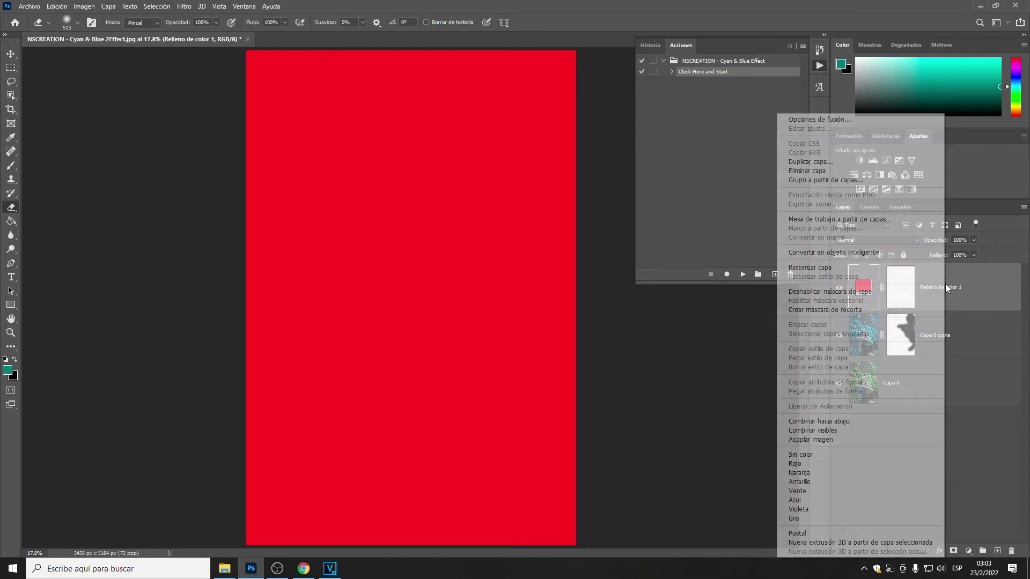
{"action": "left_click", "coordinate": [827, 310]}
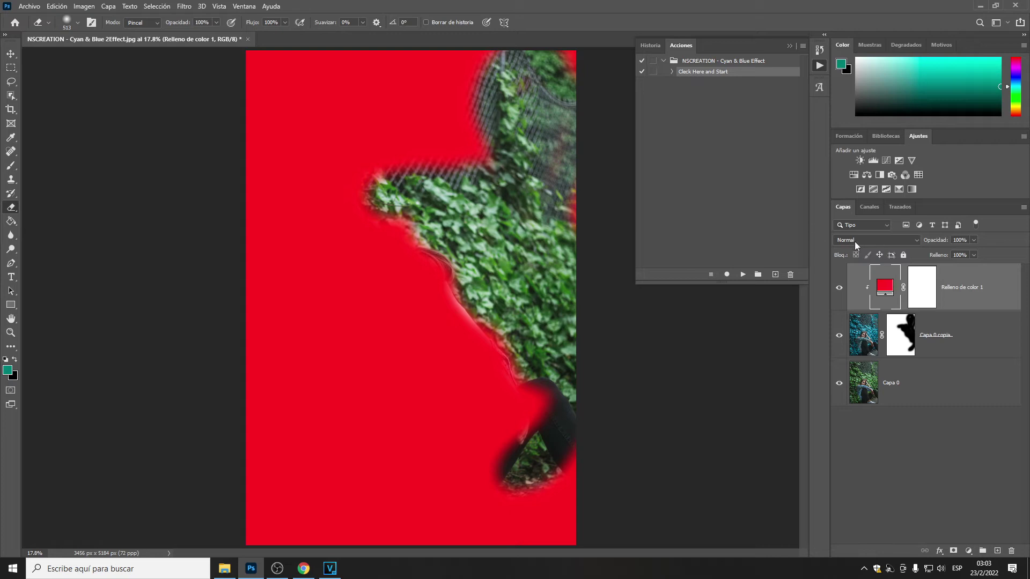
{"action": "left_click", "coordinate": [916, 241]}
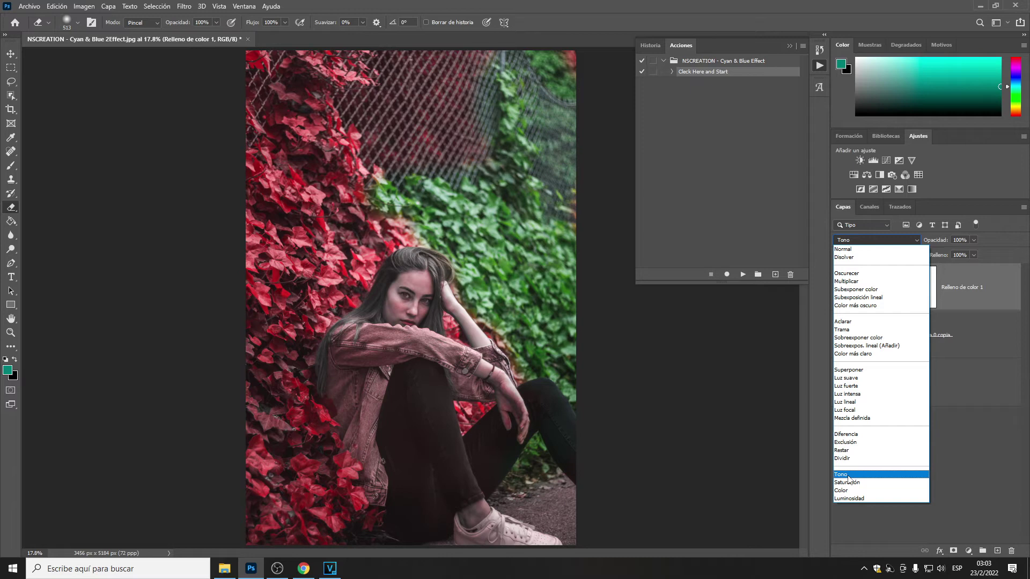
{"action": "left_click", "coordinate": [853, 476]}
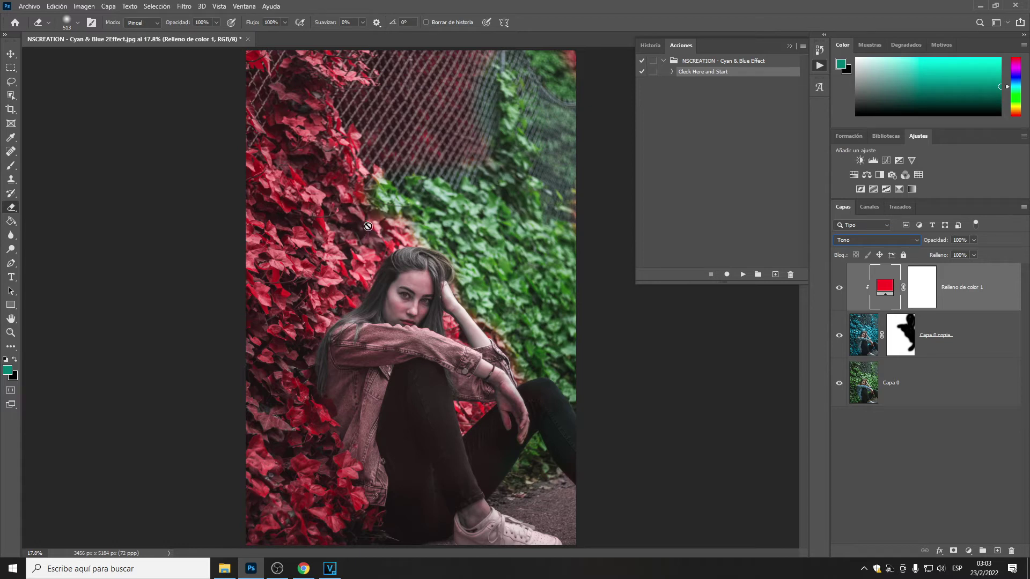
Step: Restore the effect over the ivy and fence right of the woman by painting white on Capa 0 copia's mask with the eraser
{"action": "left_click", "coordinate": [896, 349]}
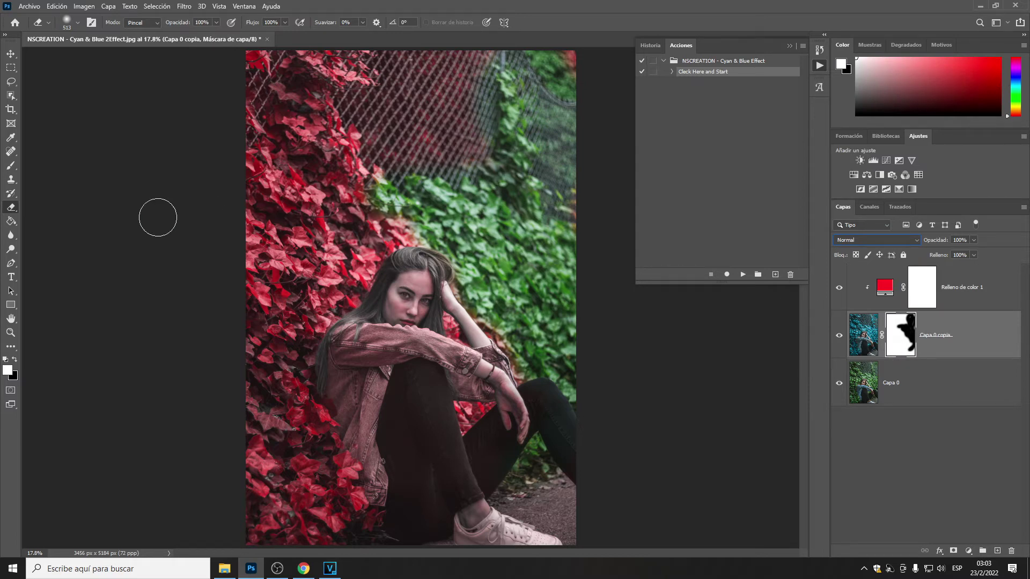
{"action": "left_click", "coordinate": [15, 359]}
{"action": "mouse_move", "coordinate": [438, 279]}
{"action": "left_mouse_down"}
{"action": "mouse_move", "coordinate": [486, 266]}
{"action": "mouse_move", "coordinate": [558, 307]}
{"action": "mouse_move", "coordinate": [387, 196]}
{"action": "mouse_move", "coordinate": [525, 177]}
{"action": "mouse_move", "coordinate": [509, 105]}
{"action": "mouse_move", "coordinate": [536, 69]}
{"action": "mouse_move", "coordinate": [528, 212]}
{"action": "mouse_move", "coordinate": [555, 305]}
{"action": "mouse_move", "coordinate": [471, 275]}
{"action": "mouse_move", "coordinate": [545, 360]}
{"action": "mouse_move", "coordinate": [574, 333]}
{"action": "mouse_move", "coordinate": [510, 448]}
{"action": "mouse_move", "coordinate": [595, 410]}
{"action": "mouse_move", "coordinate": [548, 409]}
{"action": "left_mouse_up"}
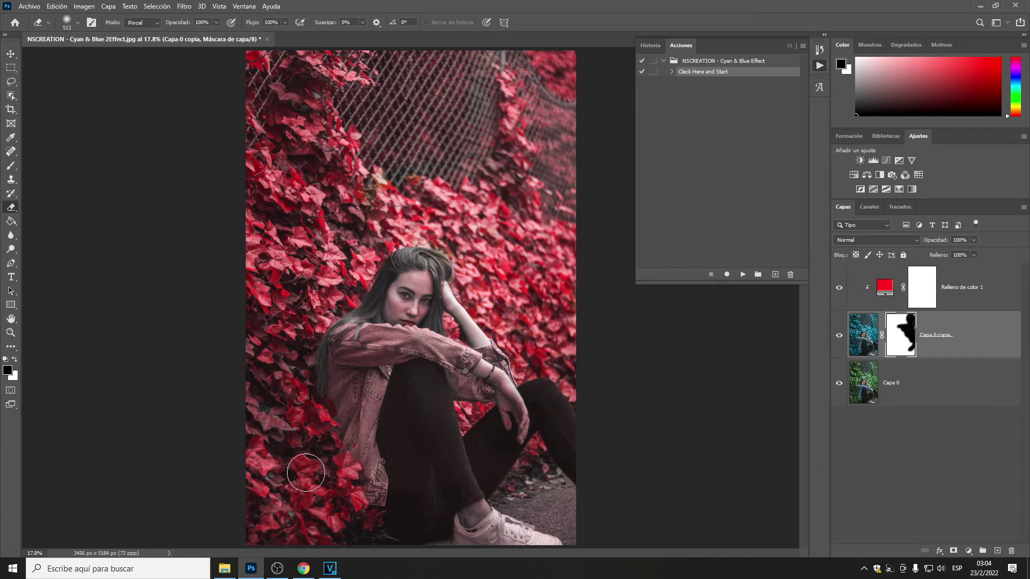
{"action": "mouse_move", "coordinate": [387, 193]}
{"action": "left_mouse_down"}
{"action": "mouse_move", "coordinate": [404, 177]}
{"action": "mouse_move", "coordinate": [416, 193]}
{"action": "mouse_move", "coordinate": [399, 200]}
{"action": "mouse_move", "coordinate": [510, 220]}
{"action": "left_mouse_up"}
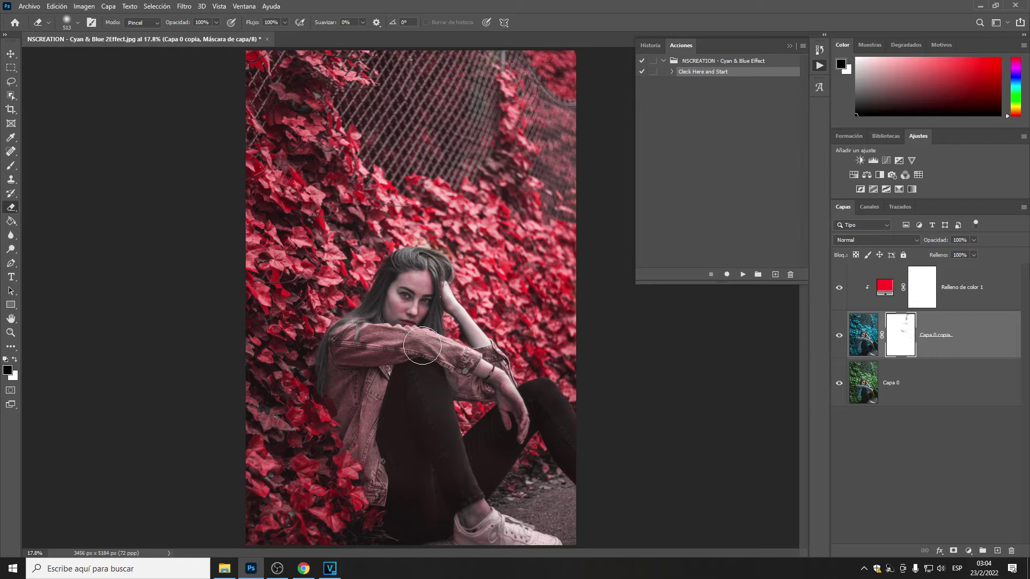
Step: Mask the effect off the woman's jacket and legs, and restore it on the ivy between her arm and legs with a 144 px eraser
{"action": "left_click", "coordinate": [15, 360]}
{"action": "mouse_move", "coordinate": [426, 348]}
{"action": "left_mouse_down"}
{"action": "mouse_move", "coordinate": [414, 319]}
{"action": "mouse_move", "coordinate": [393, 294]}
{"action": "mouse_move", "coordinate": [365, 355]}
{"action": "mouse_move", "coordinate": [371, 395]}
{"action": "mouse_move", "coordinate": [389, 348]}
{"action": "mouse_move", "coordinate": [375, 406]}
{"action": "mouse_move", "coordinate": [394, 491]}
{"action": "mouse_move", "coordinate": [346, 399]}
{"action": "mouse_move", "coordinate": [341, 370]}
{"action": "mouse_move", "coordinate": [354, 343]}
{"action": "mouse_move", "coordinate": [410, 342]}
{"action": "mouse_move", "coordinate": [490, 384]}
{"action": "mouse_move", "coordinate": [489, 365]}
{"action": "mouse_move", "coordinate": [525, 427]}
{"action": "mouse_move", "coordinate": [457, 479]}
{"action": "mouse_move", "coordinate": [479, 477]}
{"action": "mouse_move", "coordinate": [455, 463]}
{"action": "mouse_move", "coordinate": [432, 385]}
{"action": "mouse_move", "coordinate": [425, 480]}
{"action": "mouse_move", "coordinate": [408, 437]}
{"action": "mouse_move", "coordinate": [424, 500]}
{"action": "mouse_move", "coordinate": [435, 485]}
{"action": "mouse_move", "coordinate": [419, 514]}
{"action": "mouse_move", "coordinate": [451, 500]}
{"action": "mouse_move", "coordinate": [472, 513]}
{"action": "mouse_move", "coordinate": [455, 428]}
{"action": "left_mouse_up"}
{"action": "left_click", "coordinate": [15, 359]}
{"action": "left_click", "coordinate": [78, 22]}
{"action": "left_click", "coordinate": [102, 57]}
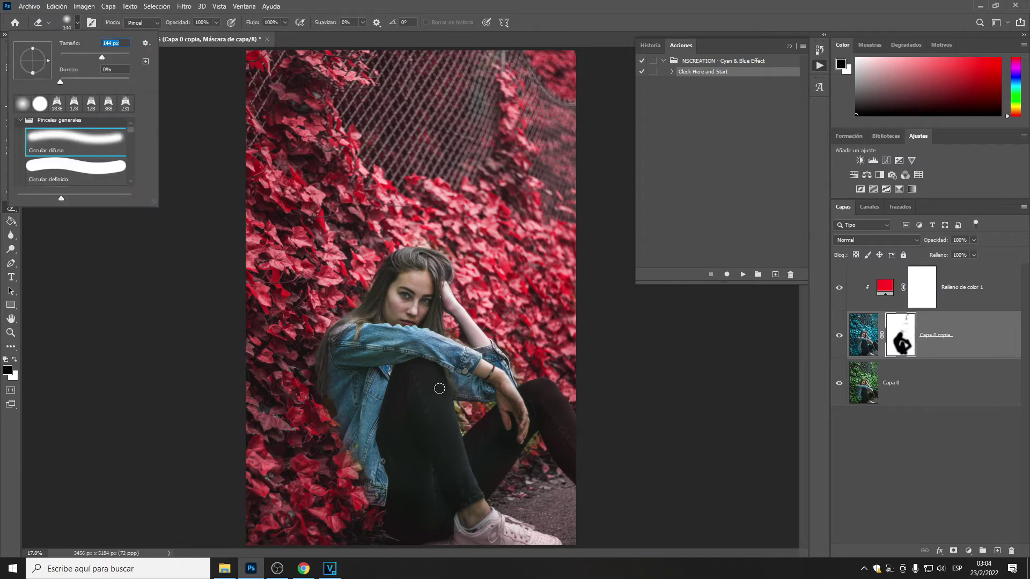
{"action": "left_click", "coordinate": [459, 410]}
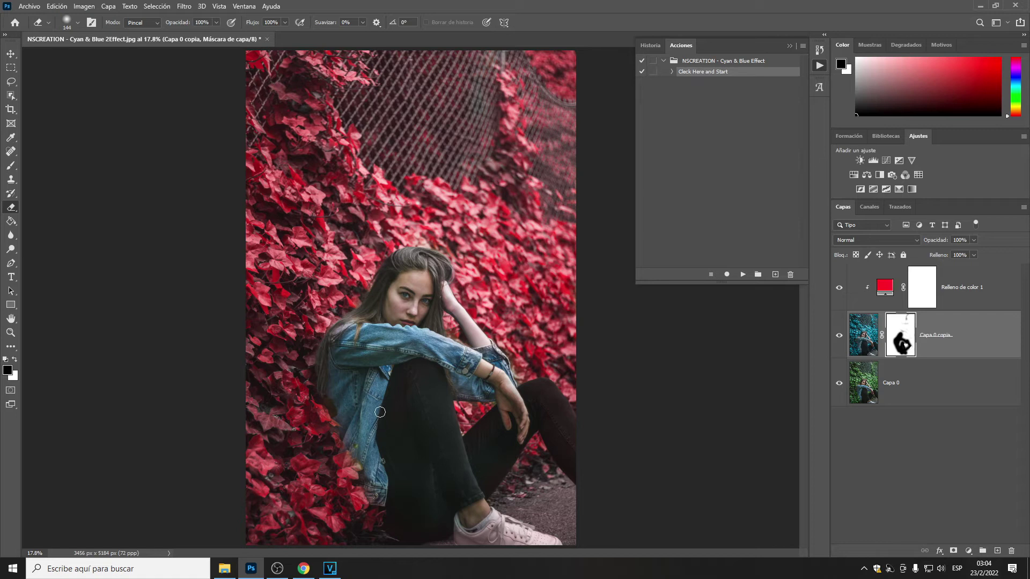
Step: Select the woman's jacket with the Lasso, erase the remaining red inside it on Capa 0 copia's mask, and deselect
{"action": "left_click", "coordinate": [11, 82]}
{"action": "right_click", "coordinate": [12, 82]}
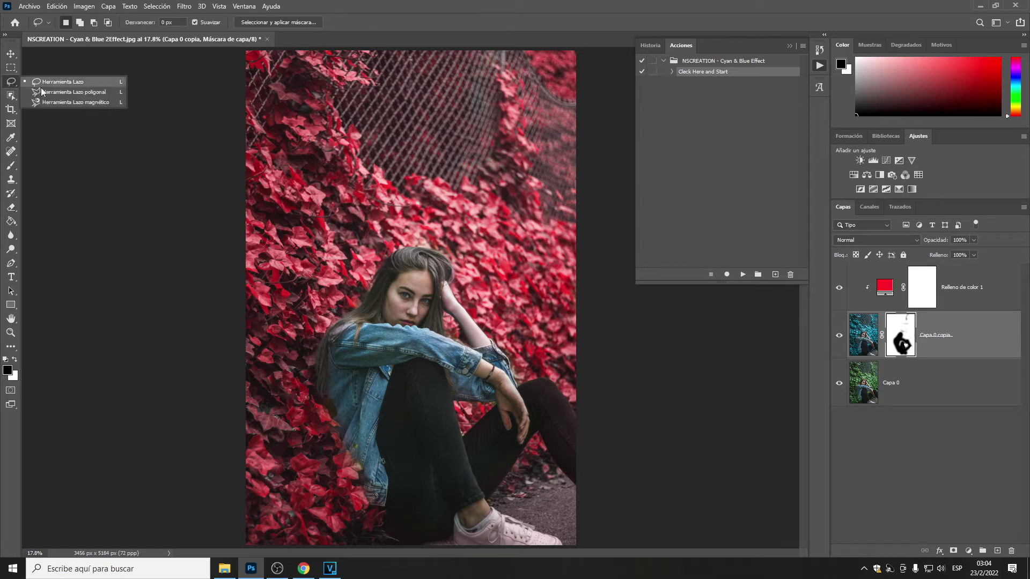
{"action": "left_click", "coordinate": [54, 81]}
{"action": "mouse_move", "coordinate": [340, 427]}
{"action": "left_mouse_down"}
{"action": "mouse_move", "coordinate": [376, 508]}
{"action": "mouse_move", "coordinate": [398, 487]}
{"action": "mouse_move", "coordinate": [421, 355]}
{"action": "mouse_move", "coordinate": [400, 316]}
{"action": "mouse_move", "coordinate": [340, 327]}
{"action": "mouse_move", "coordinate": [320, 350]}
{"action": "mouse_move", "coordinate": [317, 386]}
{"action": "mouse_move", "coordinate": [341, 436]}
{"action": "left_mouse_up"}
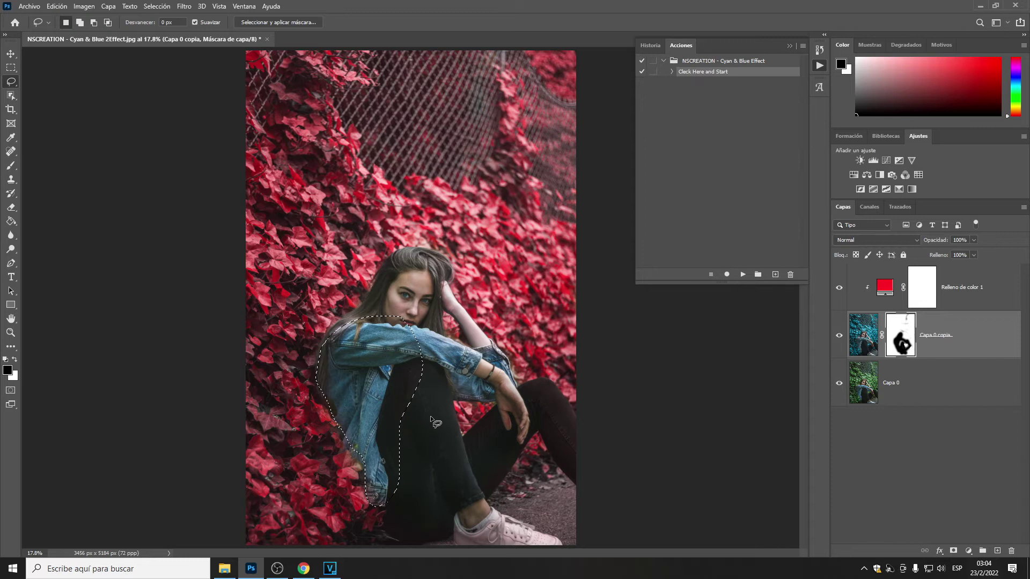
{"action": "left_click", "coordinate": [10, 207]}
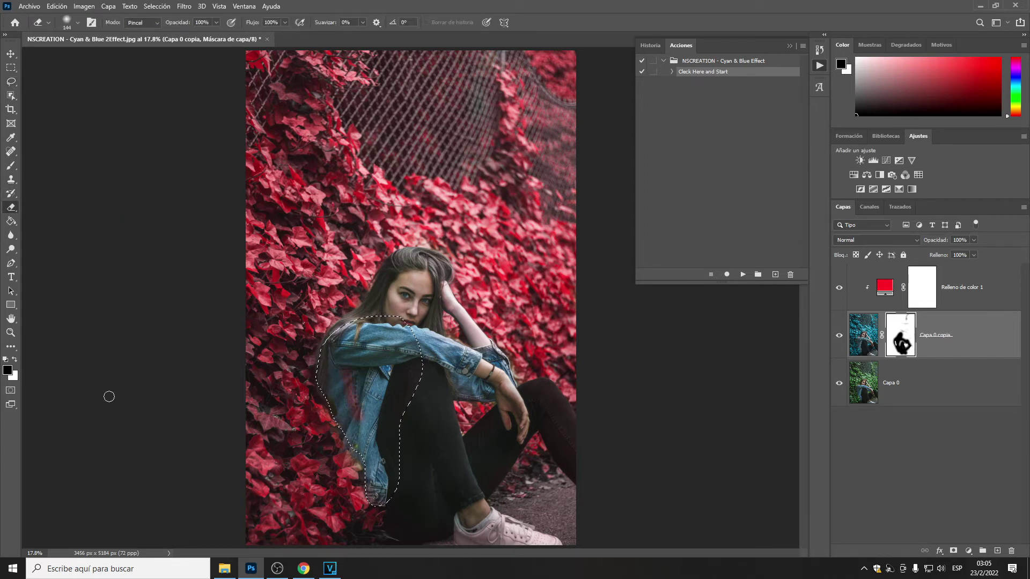
{"action": "left_click", "coordinate": [15, 359]}
{"action": "left_click_drag", "start_coordinate": [307, 405], "coordinate": [365, 416]}
{"action": "key", "text": "ctrl+d"}
Step: Try cyan 1ac5f0, green 1af01f and yellow e8f01a on the clipped color fill layer, and set it to red f01a1a
{"action": "left_click", "coordinate": [891, 291]}
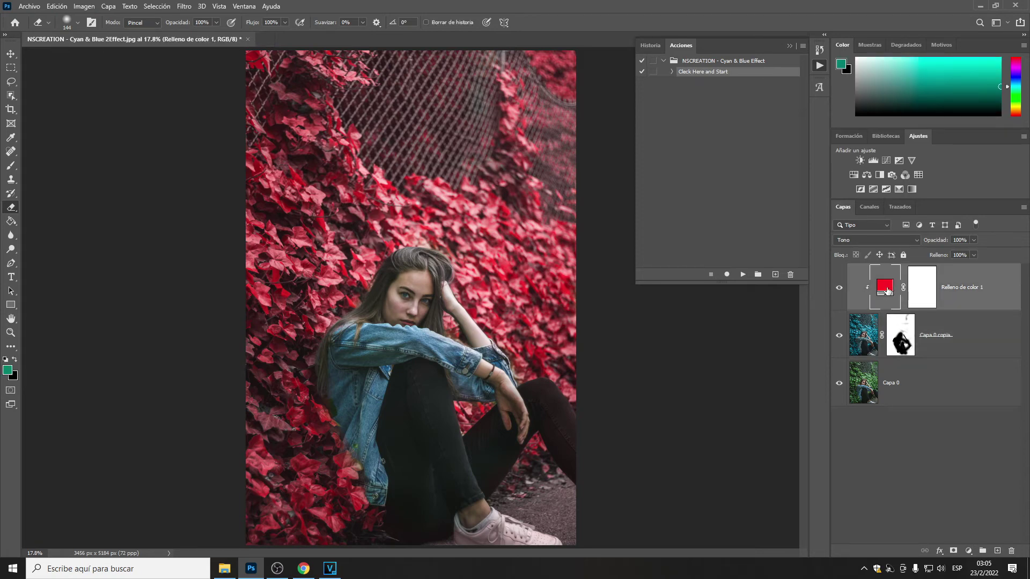
{"action": "double_click", "coordinate": [885, 288]}
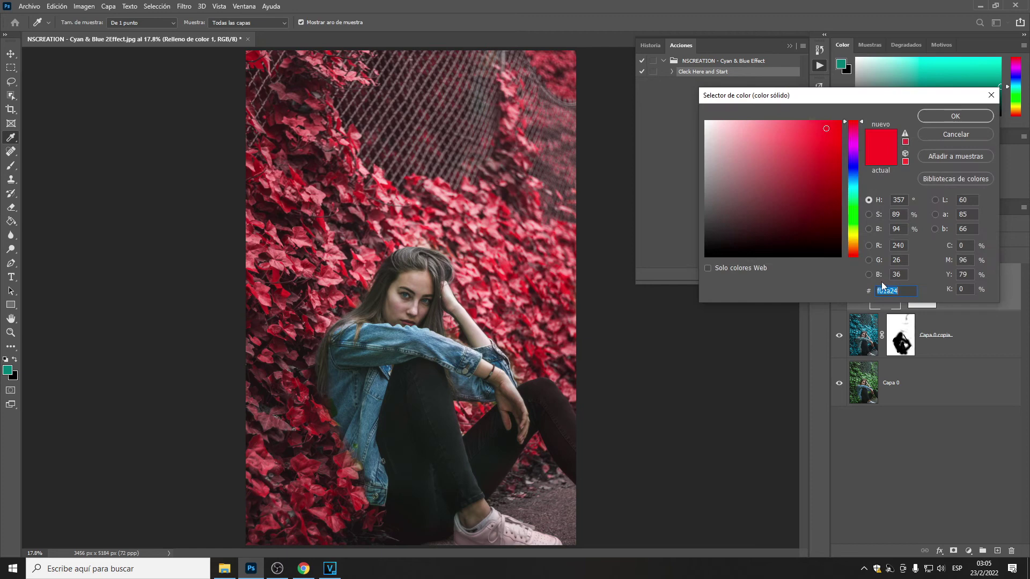
{"action": "left_click_drag", "start_coordinate": [862, 124], "coordinate": [838, 117]}
{"action": "left_click", "coordinate": [857, 124]}
{"action": "left_click_drag", "start_coordinate": [858, 121], "coordinate": [853, 184]}
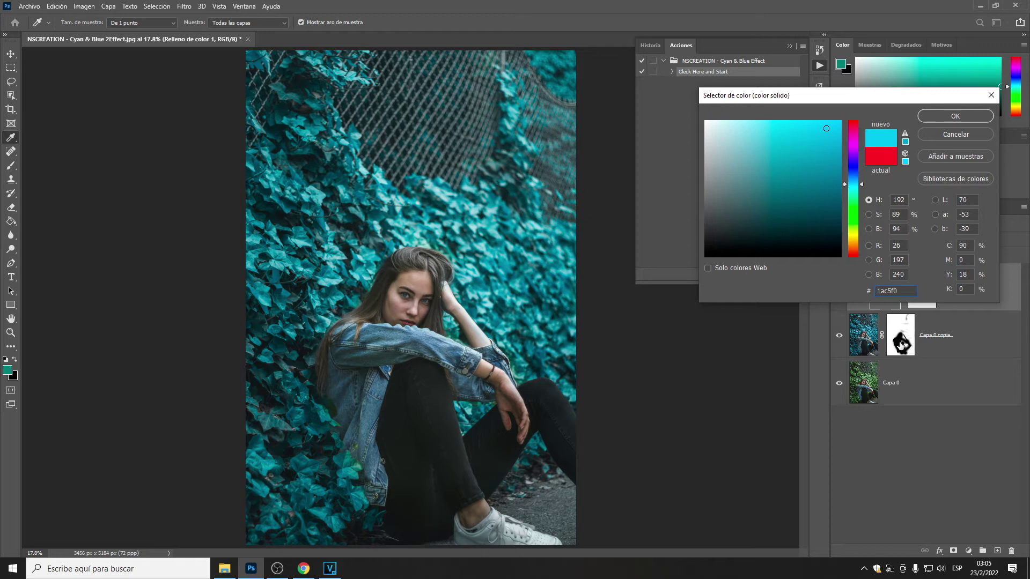
{"action": "left_click_drag", "start_coordinate": [840, 188], "coordinate": [846, 212]}
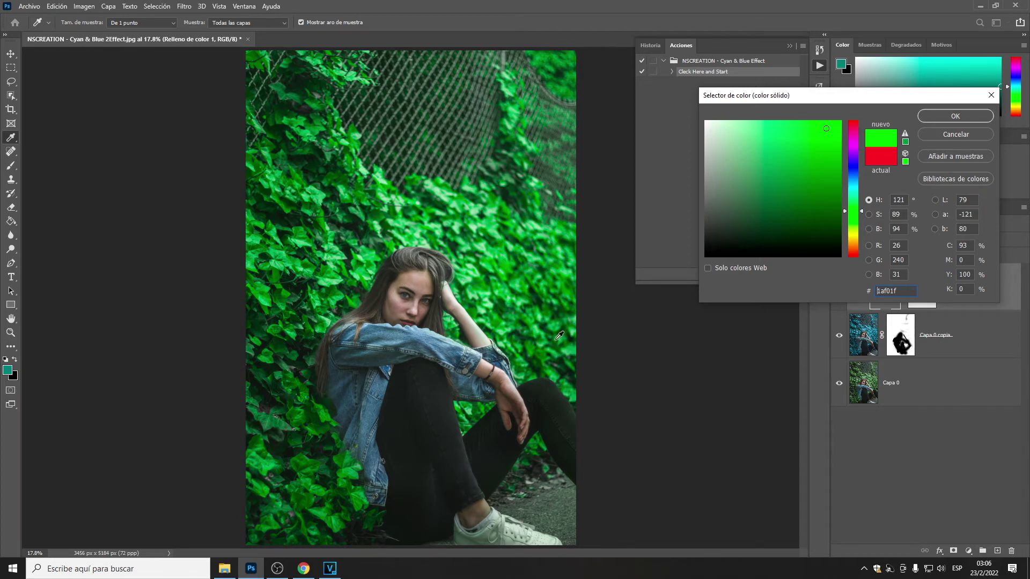
{"action": "left_click_drag", "start_coordinate": [844, 211], "coordinate": [844, 234]}
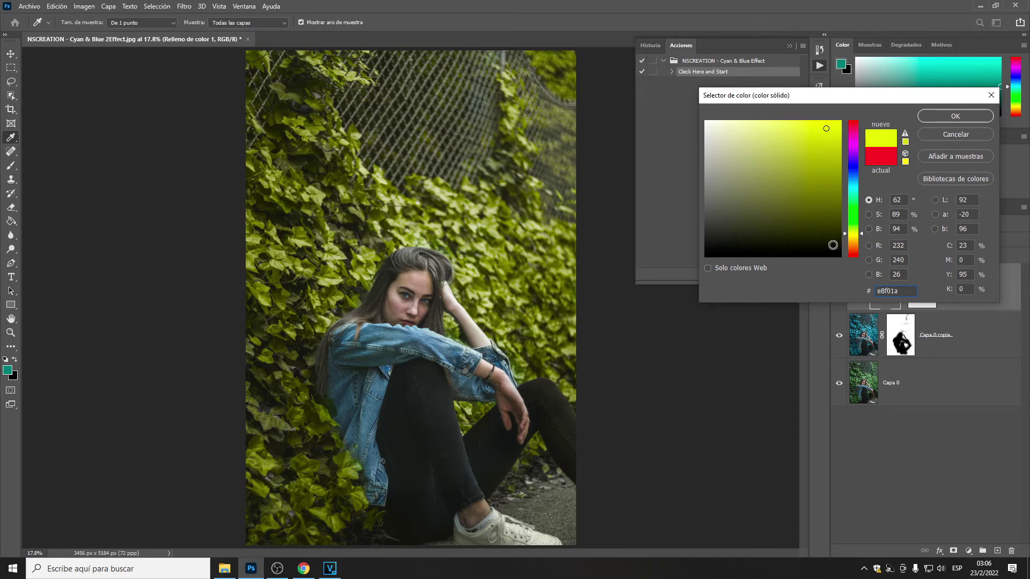
{"action": "left_click_drag", "start_coordinate": [844, 235], "coordinate": [865, 117]}
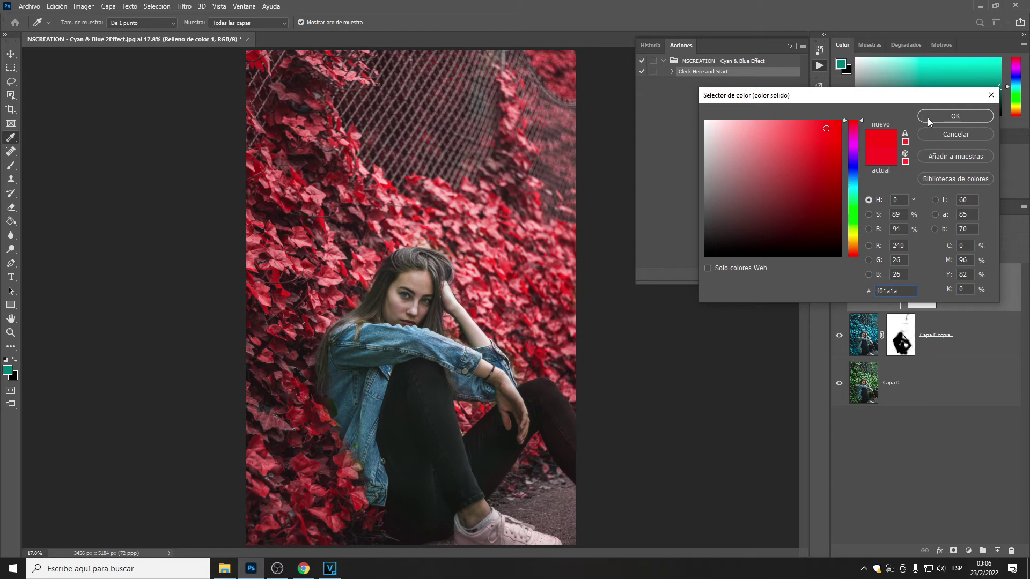
{"action": "left_click", "coordinate": [955, 115]}
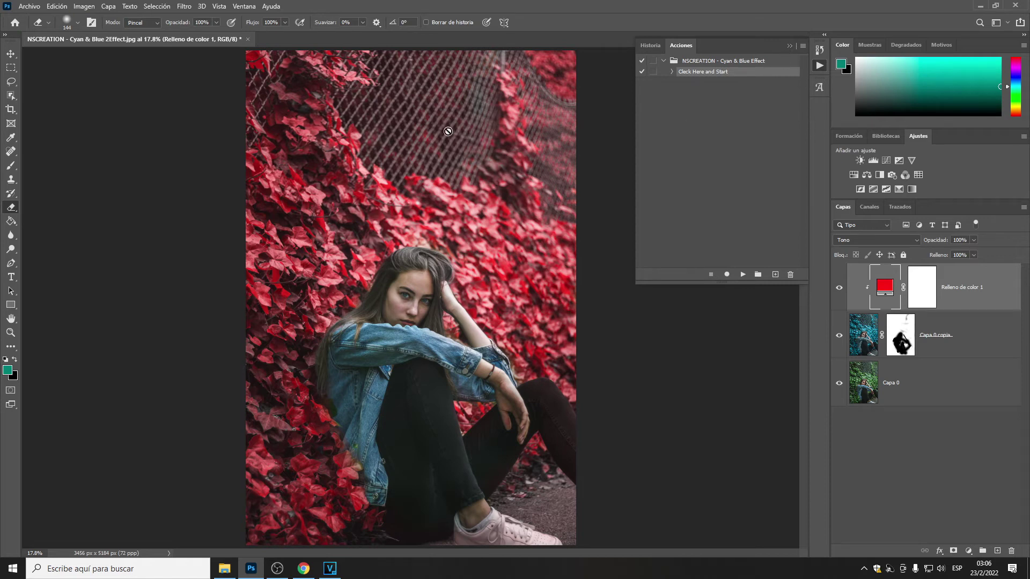
Step: Close the Cyan & Blue portrait document without saving it
{"action": "left_click", "coordinate": [248, 39]}
{"action": "left_click", "coordinate": [515, 212]}
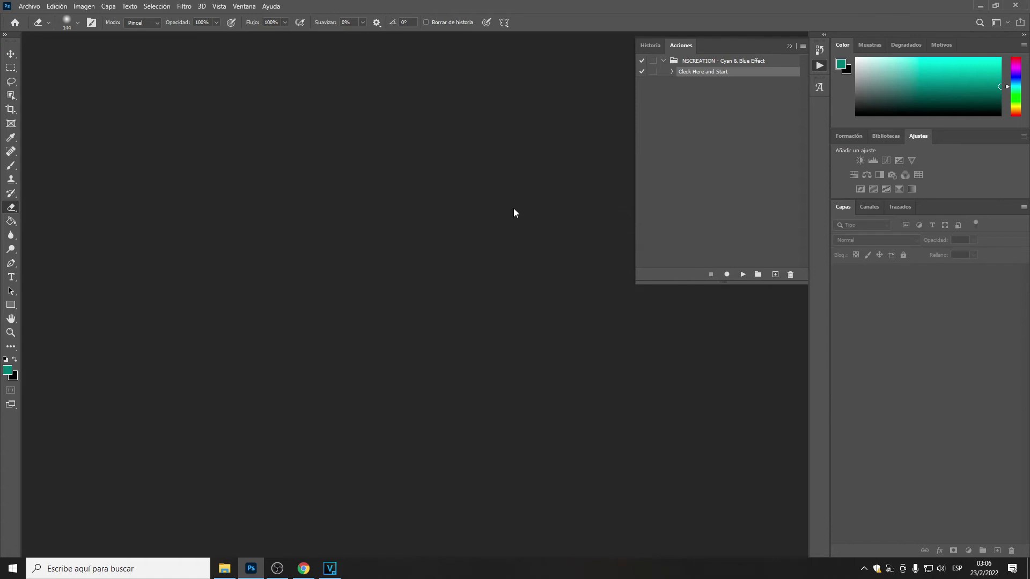
Step: Open NSCREATION - Pink and Blue2 from 1 ACCIONES using its embedded profile, and unlock the background layer
{"action": "left_click", "coordinate": [28, 6]}
{"action": "left_click", "coordinate": [32, 31]}
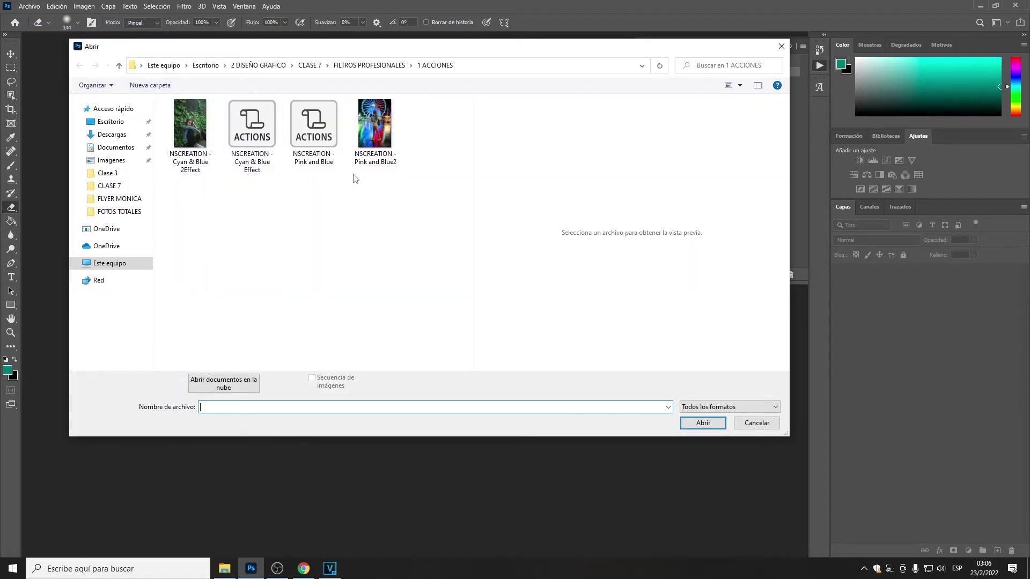
{"action": "left_click", "coordinate": [373, 156]}
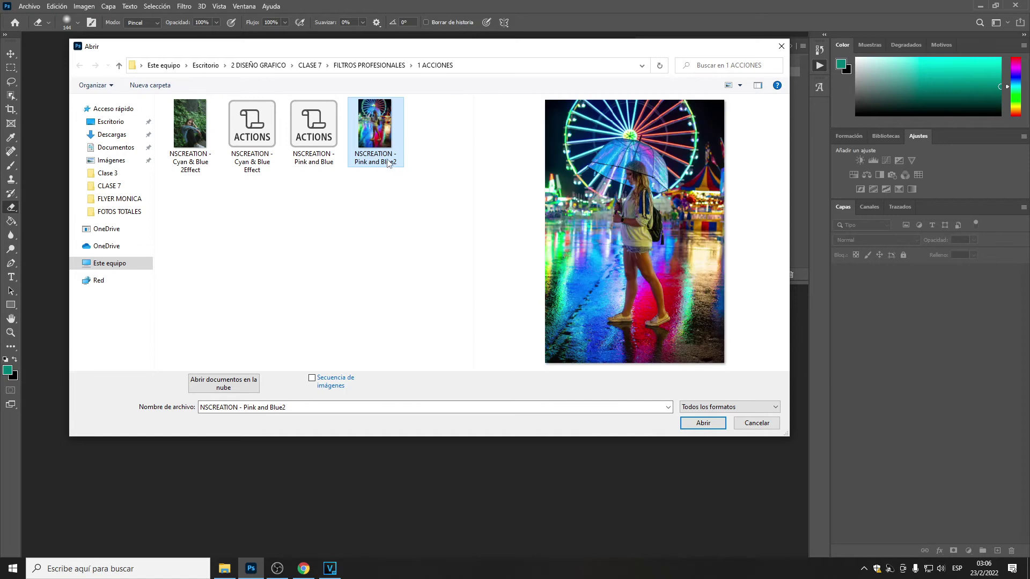
{"action": "left_click", "coordinate": [702, 423]}
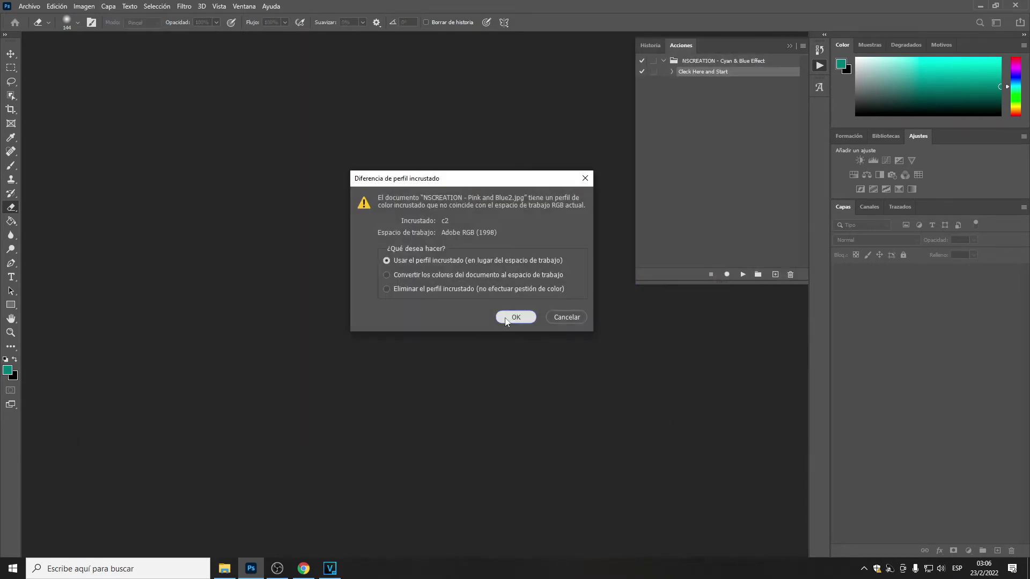
{"action": "left_click", "coordinate": [516, 317]}
{"action": "key", "text": "ctrl+0"}
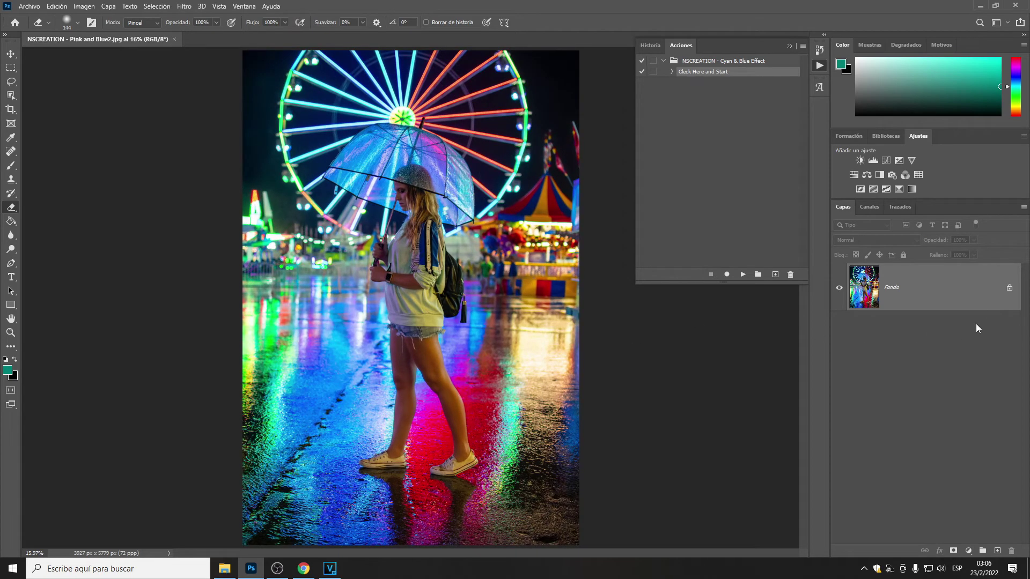
{"action": "left_click", "coordinate": [1010, 289]}
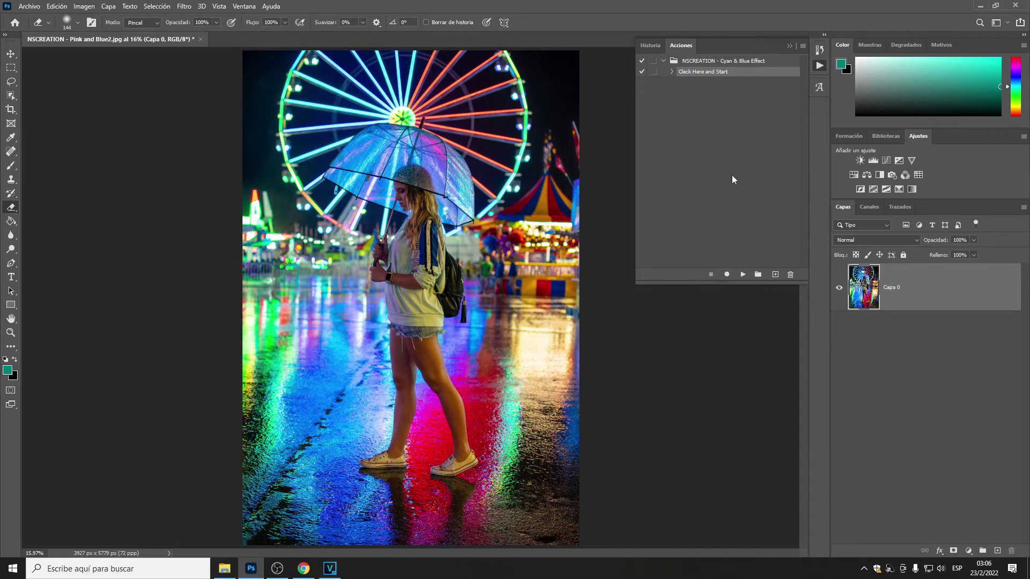
Step: Hide and redisplay the list of actions, and load the NSCREATION - Pink and Blue action set from the 1 ACCIONES folder
{"action": "left_click", "coordinate": [789, 46]}
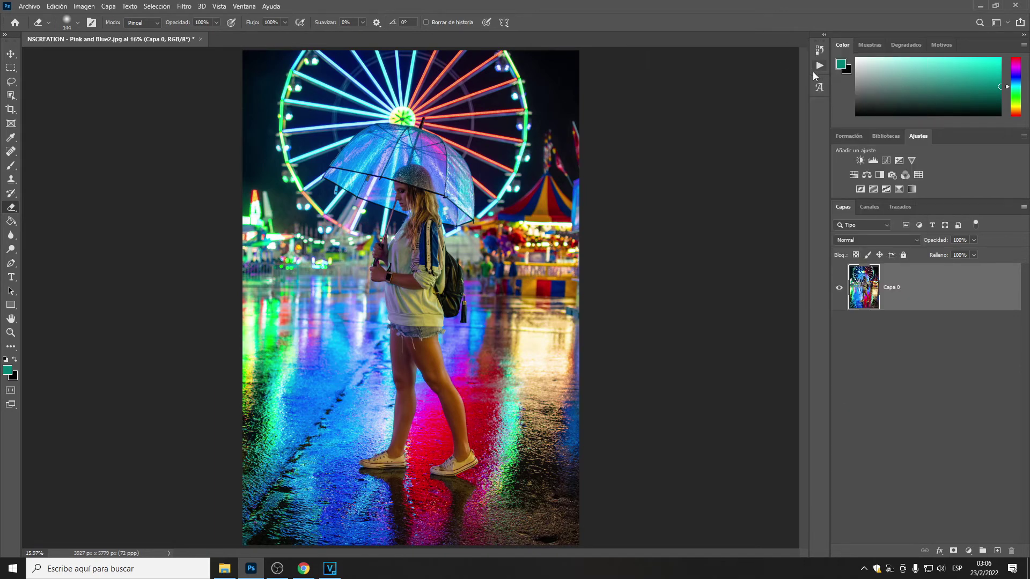
{"action": "left_click", "coordinate": [247, 8]}
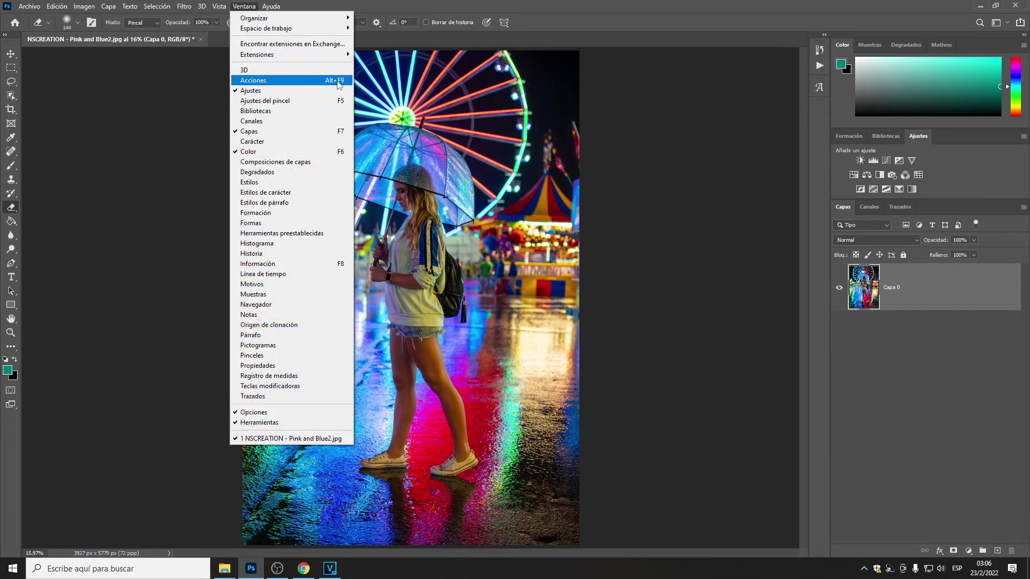
{"action": "left_click", "coordinate": [295, 83]}
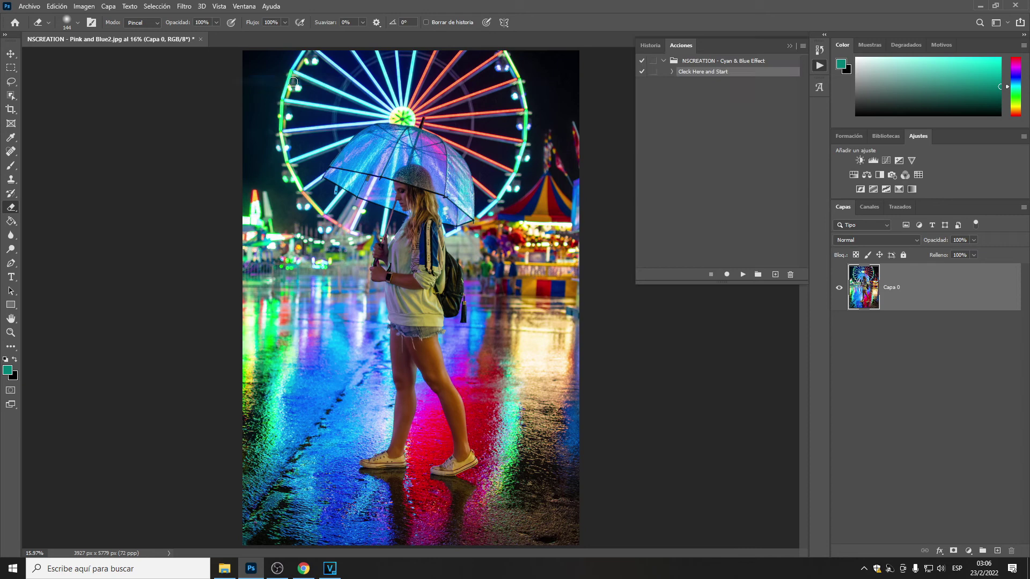
{"action": "left_click", "coordinate": [803, 47]}
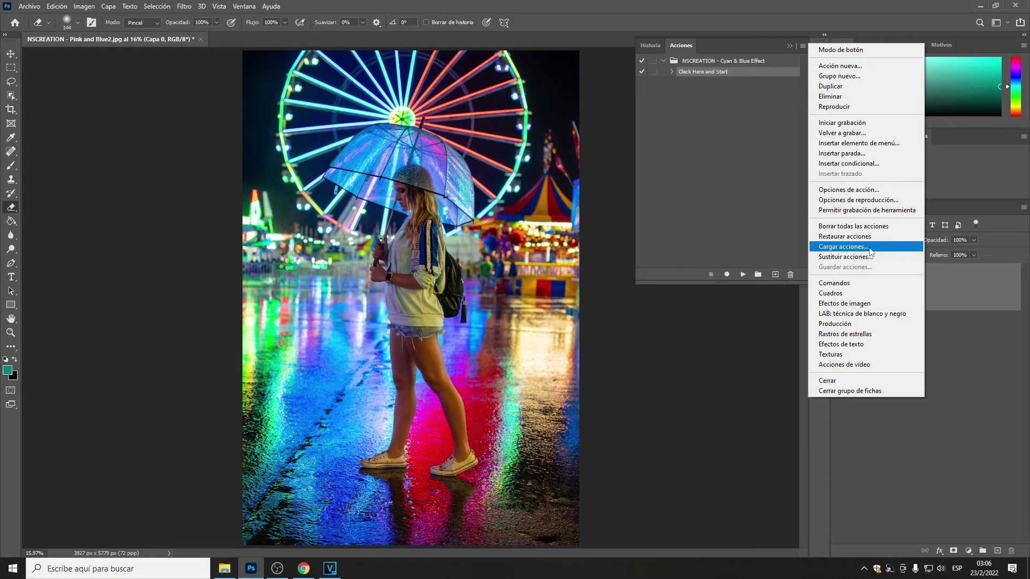
{"action": "left_click", "coordinate": [842, 246]}
{"action": "left_click", "coordinate": [252, 117]}
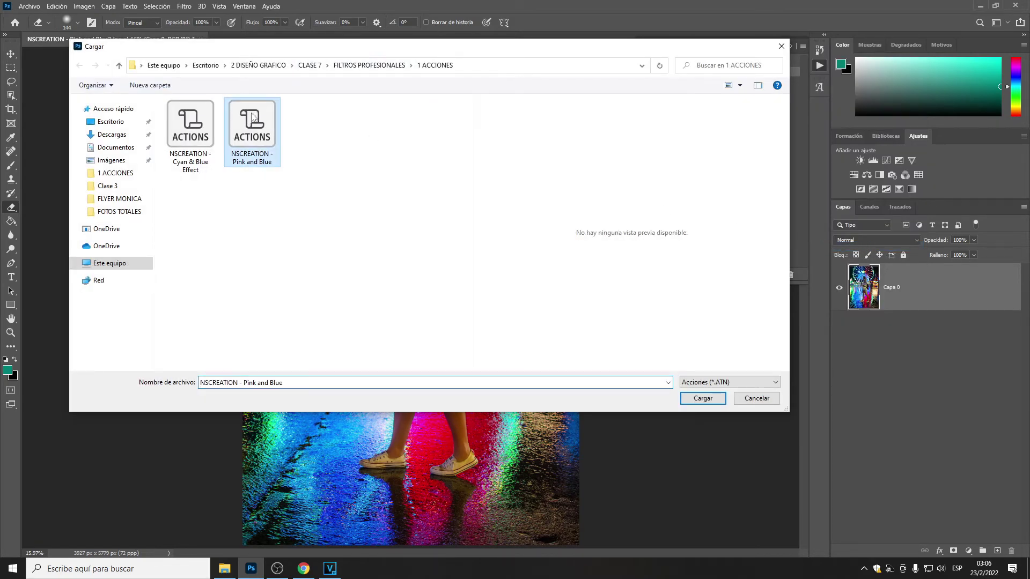
{"action": "left_click", "coordinate": [691, 399]}
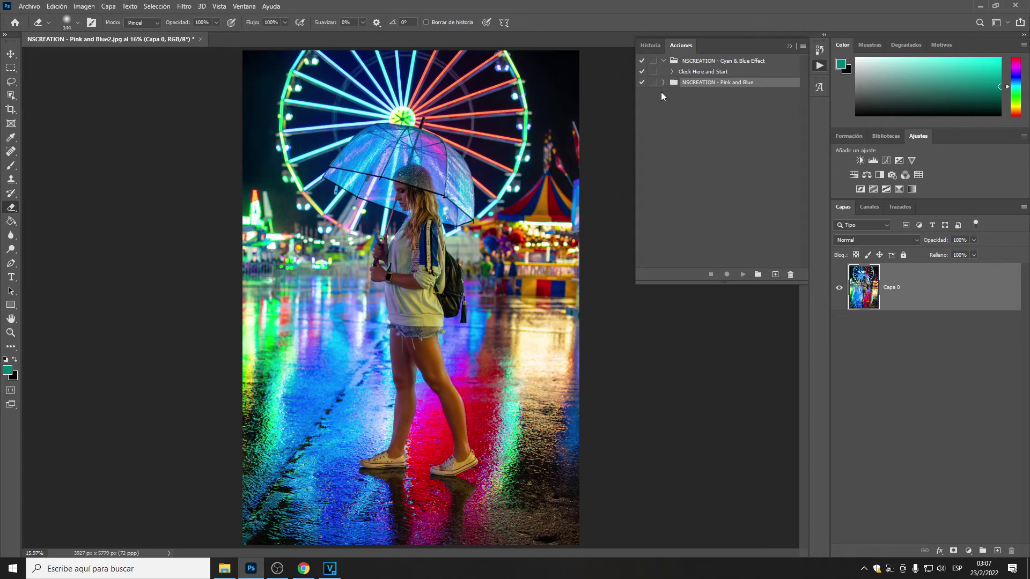
Step: Play the Click Here and Start action of the Pink and Blue set, continuing past the unavailable Selección command
{"action": "left_click", "coordinate": [663, 82]}
{"action": "left_click", "coordinate": [708, 95]}
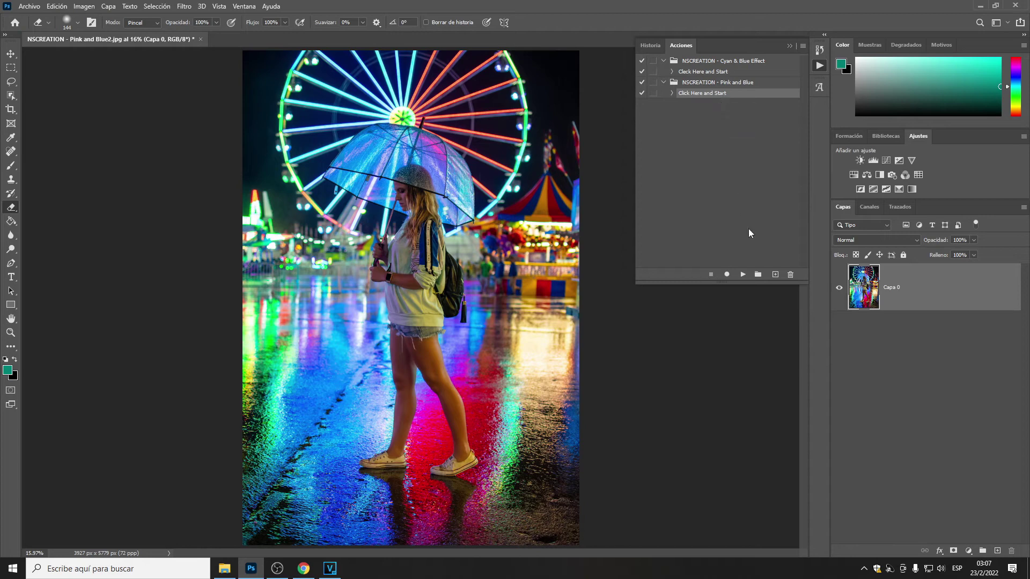
{"action": "left_click", "coordinate": [743, 274]}
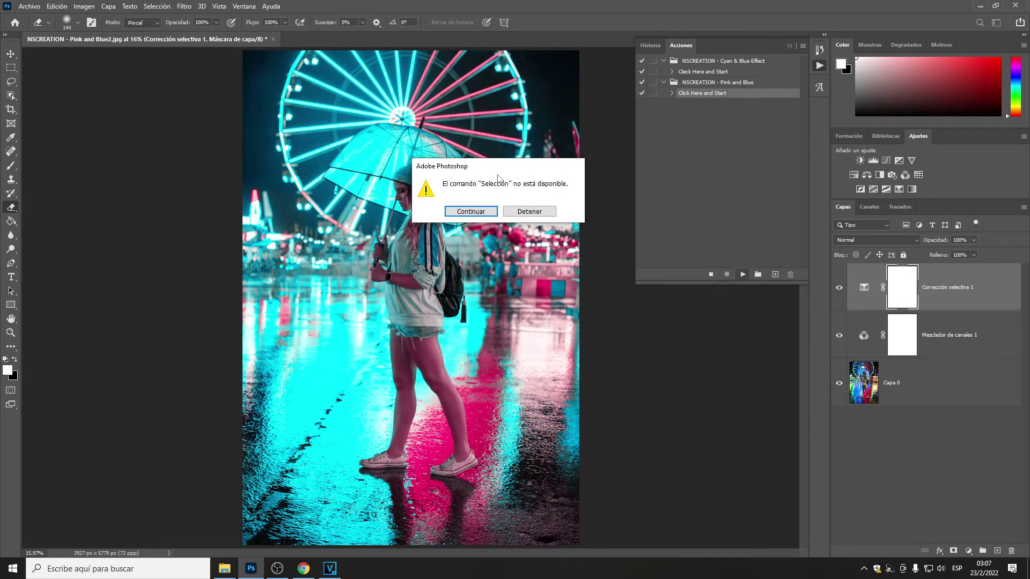
{"action": "left_click", "coordinate": [482, 211]}
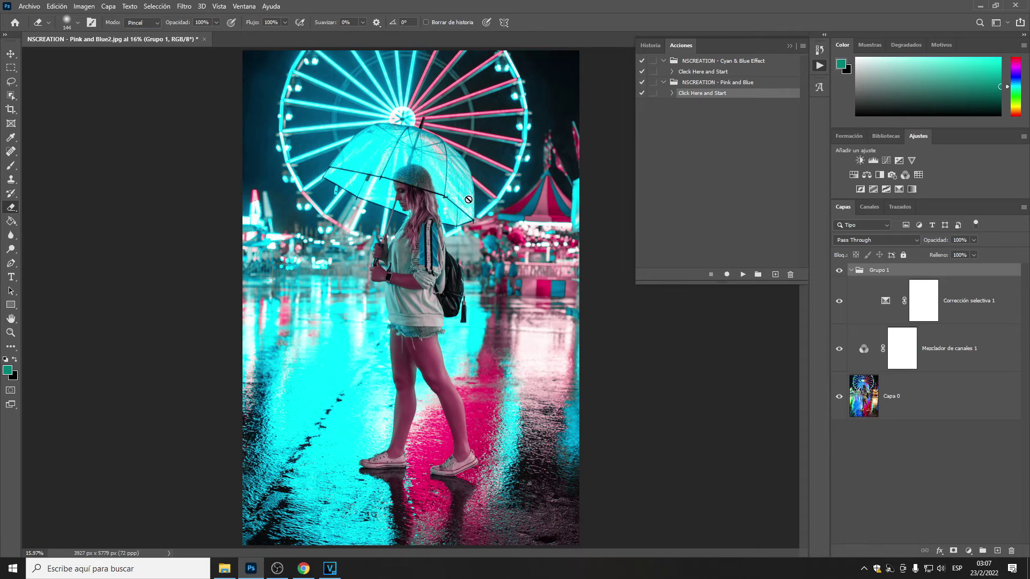
Step: Collapse and hide Grupo 1, and redisplay and expand it to compare the image without and with its selective correction
{"action": "key", "text": "ctrl+z"}
{"action": "left_click", "coordinate": [839, 270]}
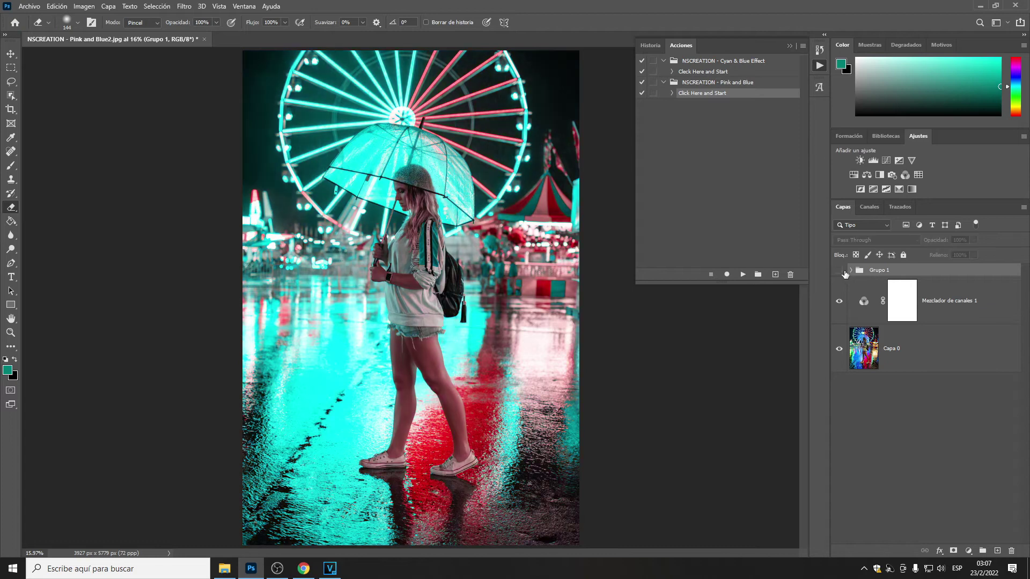
{"action": "left_click", "coordinate": [840, 270]}
{"action": "key", "text": "ctrl+shift+z"}
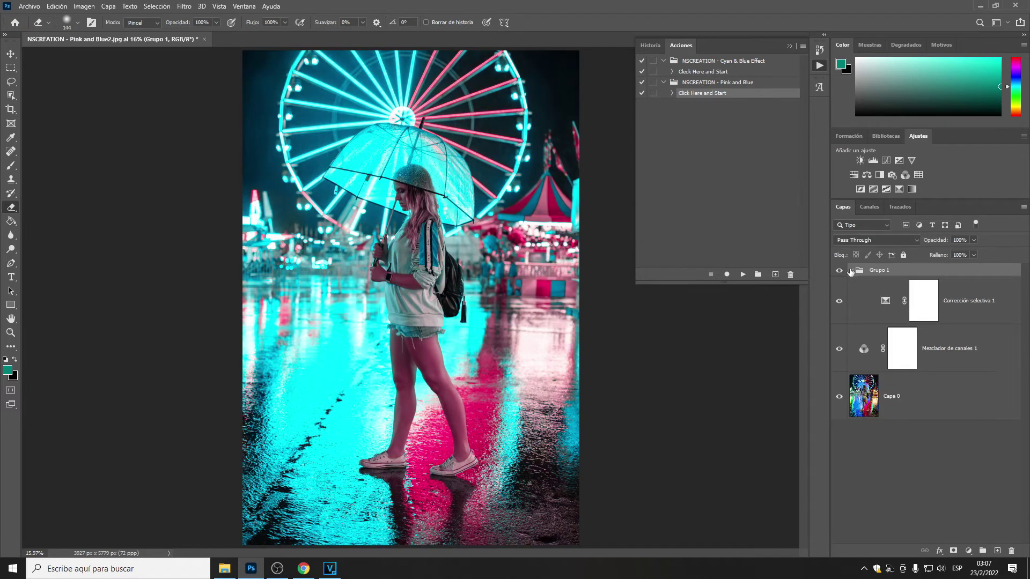
Step: Toggle the visibility of Corrección selectiva 1 and Mezclador de canales 1, separately and together, to compare what each contributes
{"action": "left_click", "coordinate": [967, 305]}
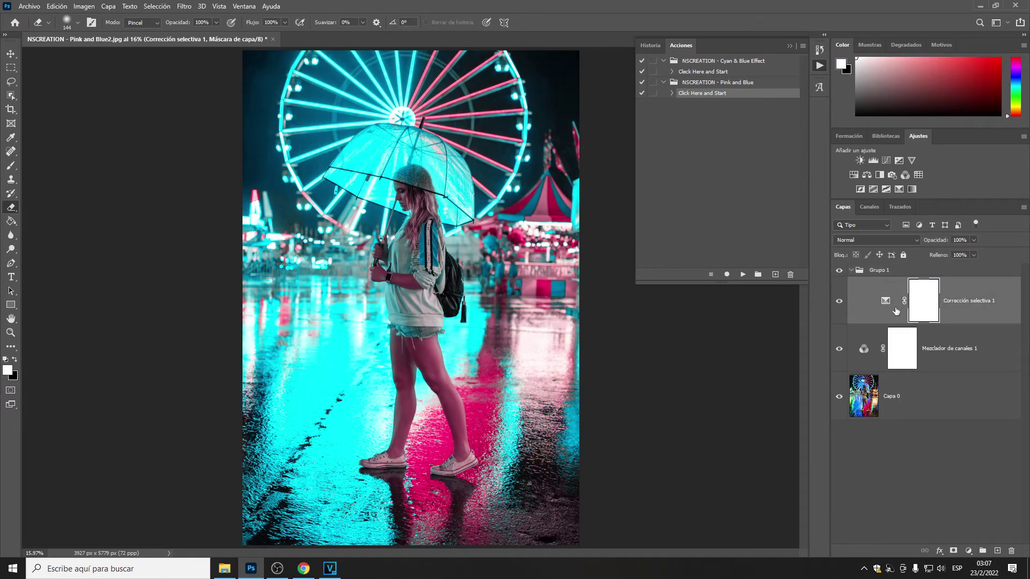
{"action": "left_click", "coordinate": [840, 302]}
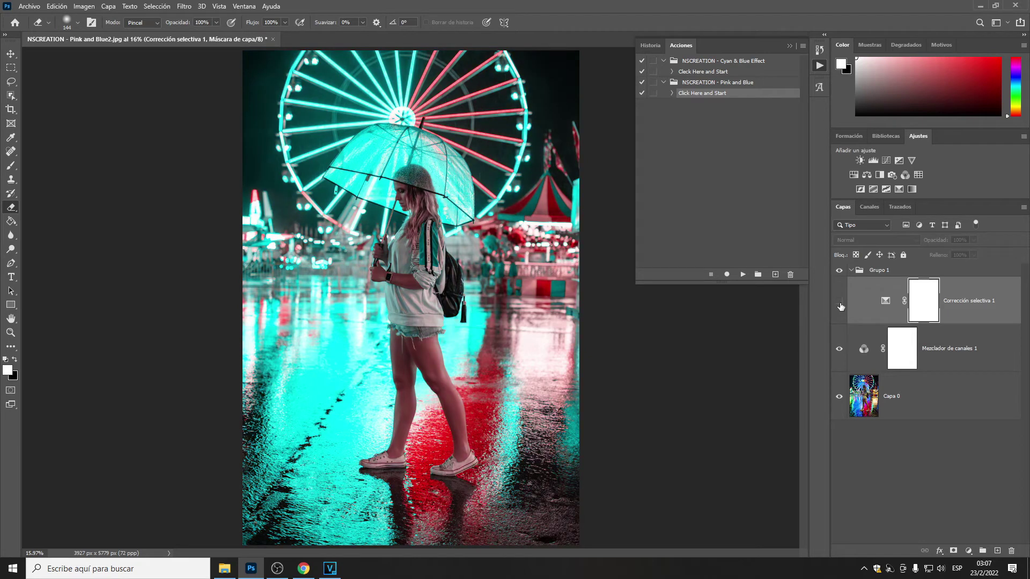
{"action": "left_click", "coordinate": [840, 302]}
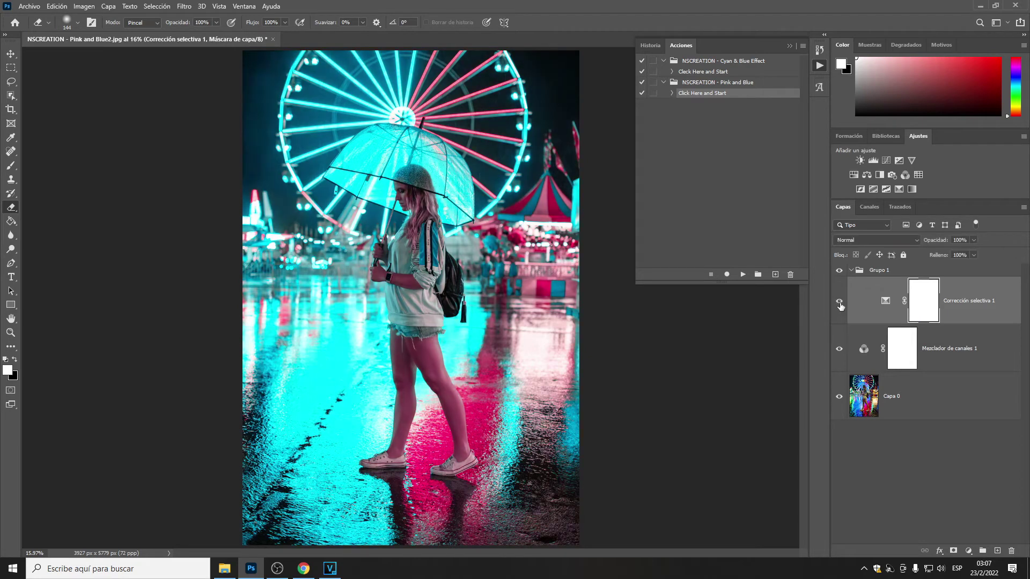
{"action": "left_click", "coordinate": [840, 350]}
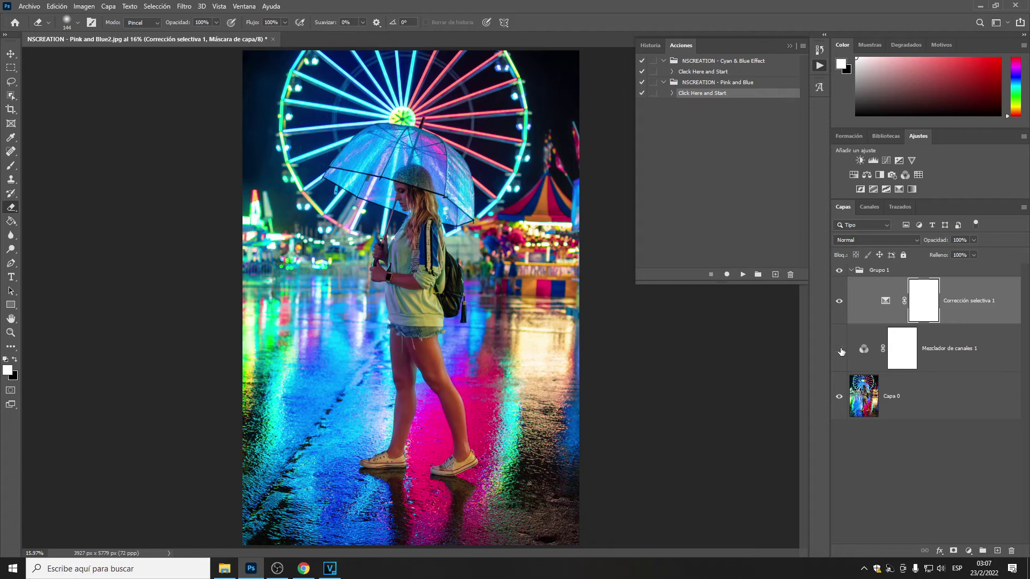
{"action": "left_click", "coordinate": [839, 301]}
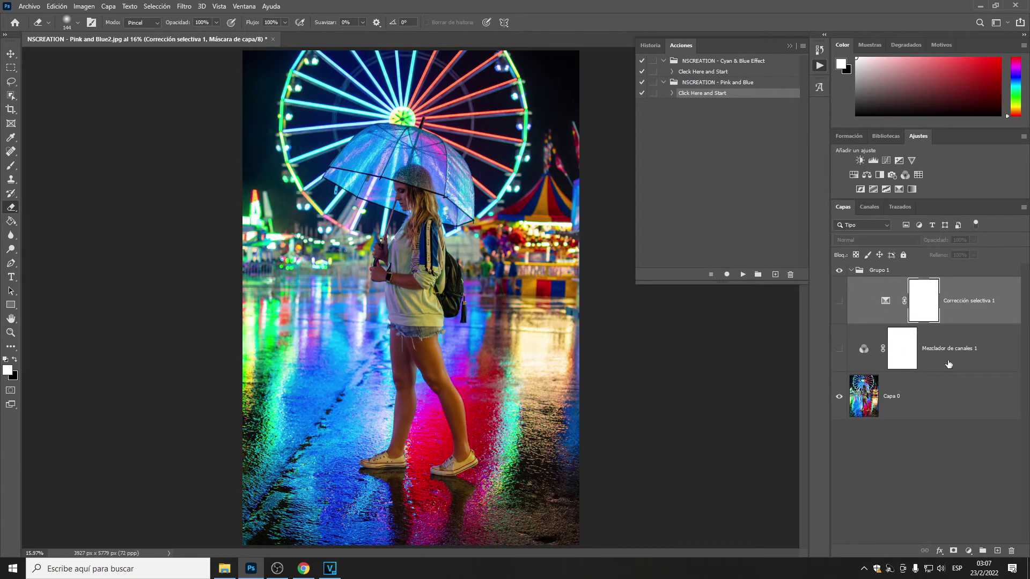
{"action": "left_click", "coordinate": [837, 304]}
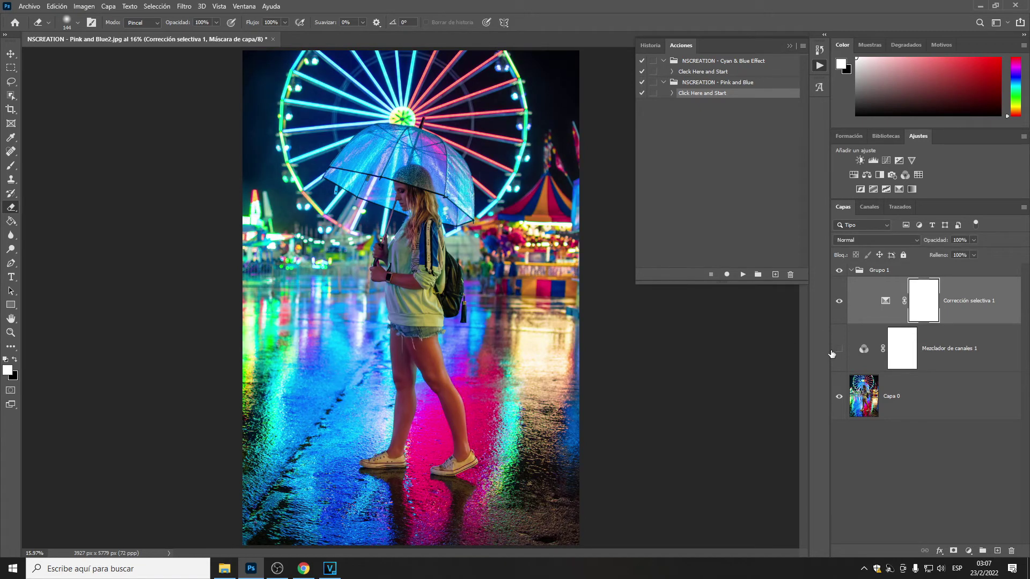
{"action": "left_click", "coordinate": [839, 349]}
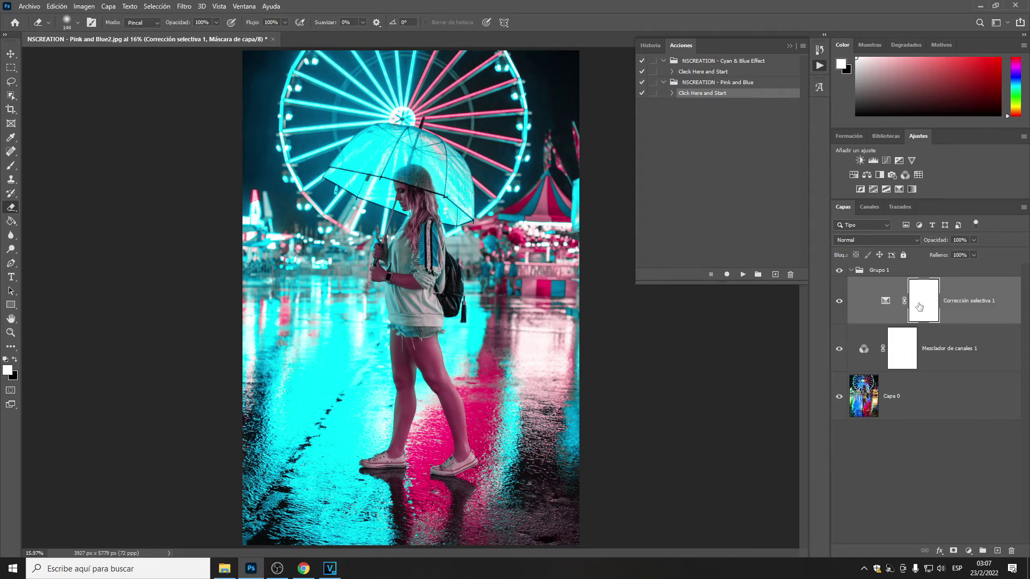
Step: Select the layer mask of Corrección selectiva 1 and set the eraser to a soft 1133 px Circular difuso tip
{"action": "left_click", "coordinate": [901, 355]}
{"action": "left_click", "coordinate": [917, 307]}
{"action": "left_click", "coordinate": [901, 351]}
{"action": "left_click", "coordinate": [917, 307]}
{"action": "left_click", "coordinate": [74, 28]}
{"action": "left_click", "coordinate": [99, 139]}
{"action": "left_click", "coordinate": [124, 61]}
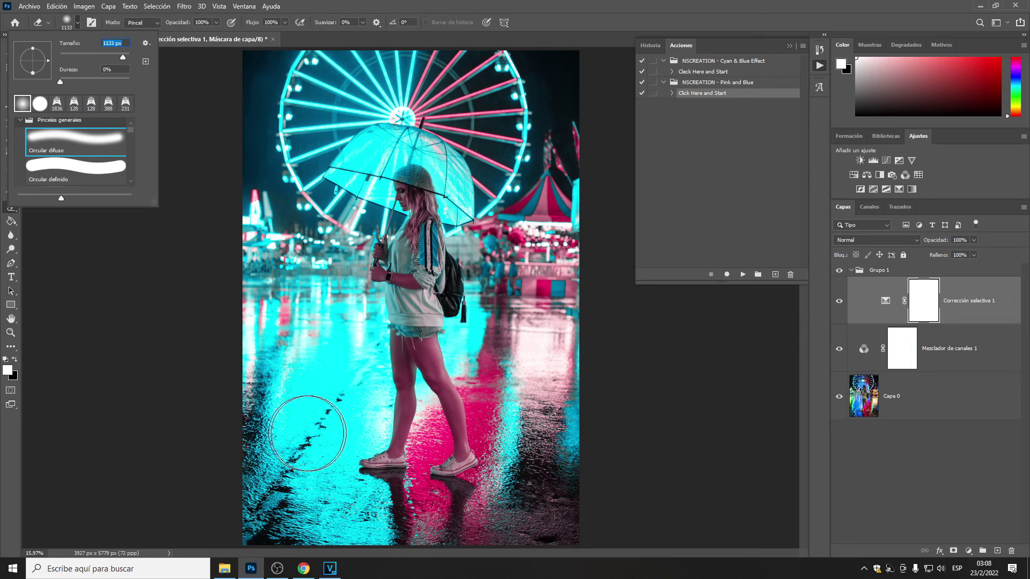
Step: Erase the lower half of the Corrección selectiva 1 mask, and toggle both adjustment layers to compare the effect
{"action": "left_click", "coordinate": [408, 500]}
{"action": "mouse_move", "coordinate": [404, 497]}
{"action": "left_mouse_down"}
{"action": "mouse_move", "coordinate": [273, 477]}
{"action": "mouse_move", "coordinate": [498, 365]}
{"action": "mouse_move", "coordinate": [245, 324]}
{"action": "mouse_move", "coordinate": [526, 311]}
{"action": "mouse_move", "coordinate": [279, 330]}
{"action": "mouse_move", "coordinate": [445, 455]}
{"action": "mouse_move", "coordinate": [541, 507]}
{"action": "mouse_move", "coordinate": [533, 494]}
{"action": "mouse_move", "coordinate": [574, 501]}
{"action": "left_mouse_up"}
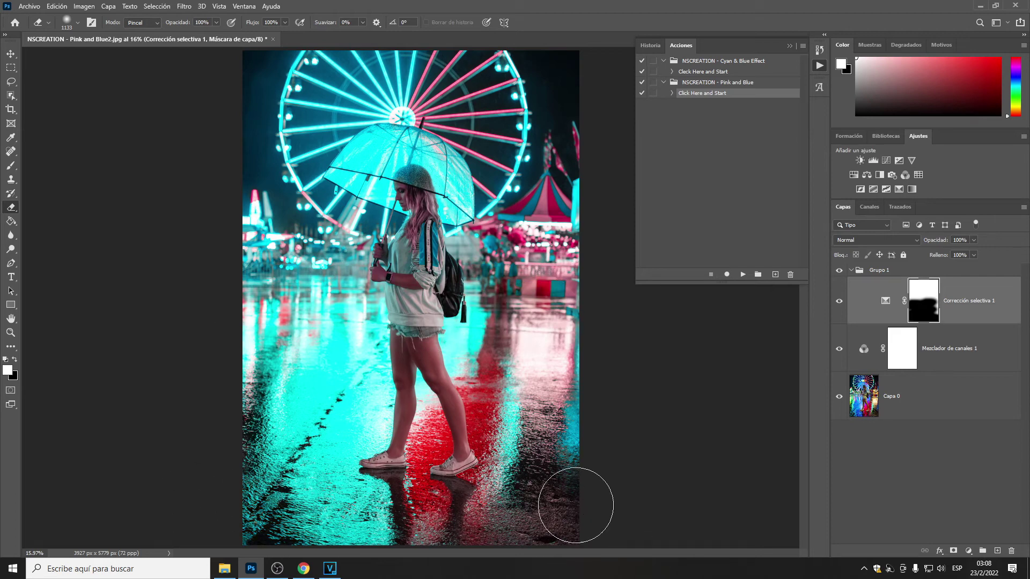
{"action": "left_click", "coordinate": [839, 351]}
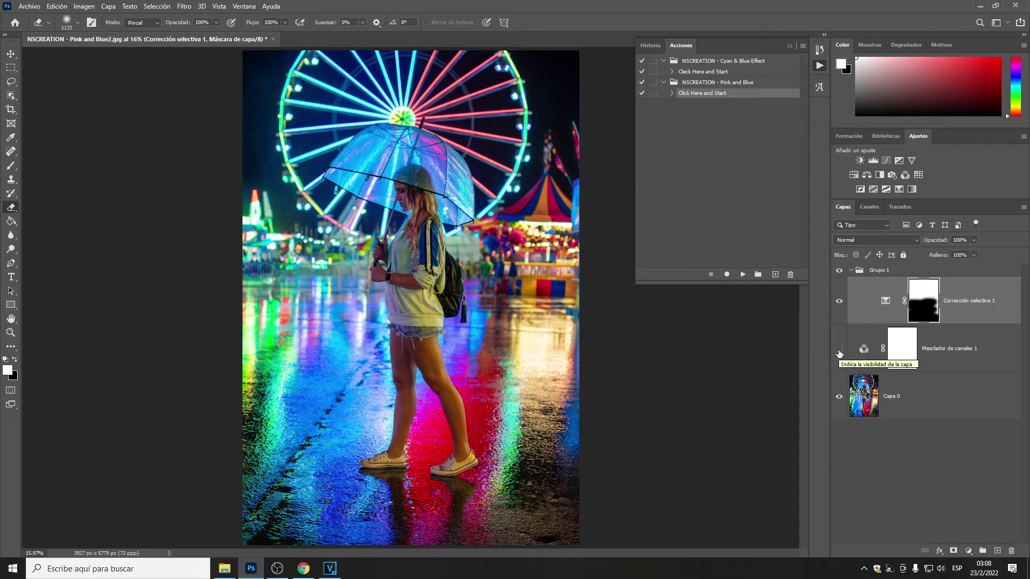
{"action": "left_click", "coordinate": [839, 349]}
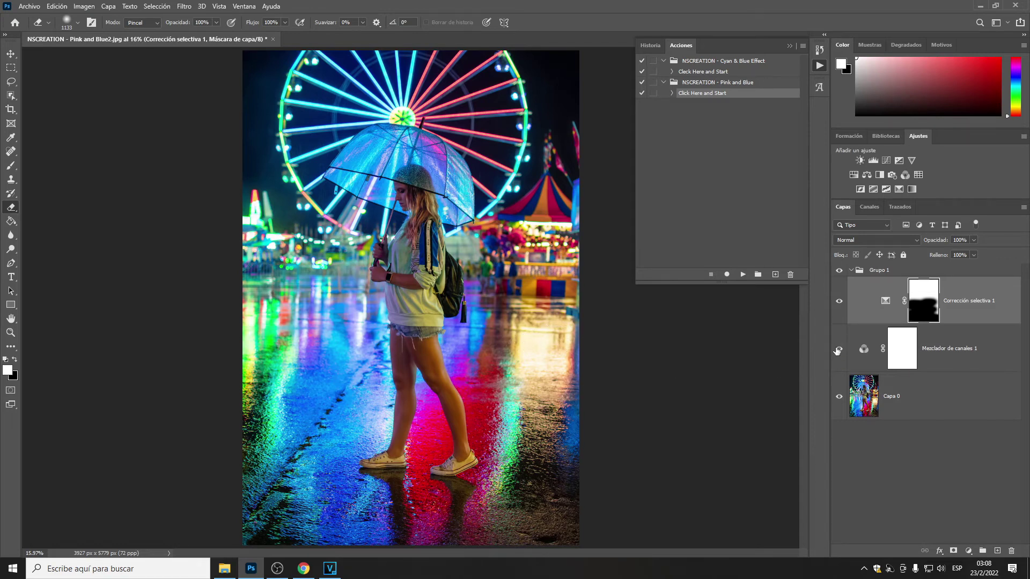
{"action": "left_click", "coordinate": [840, 302]}
{"action": "left_click", "coordinate": [839, 303]}
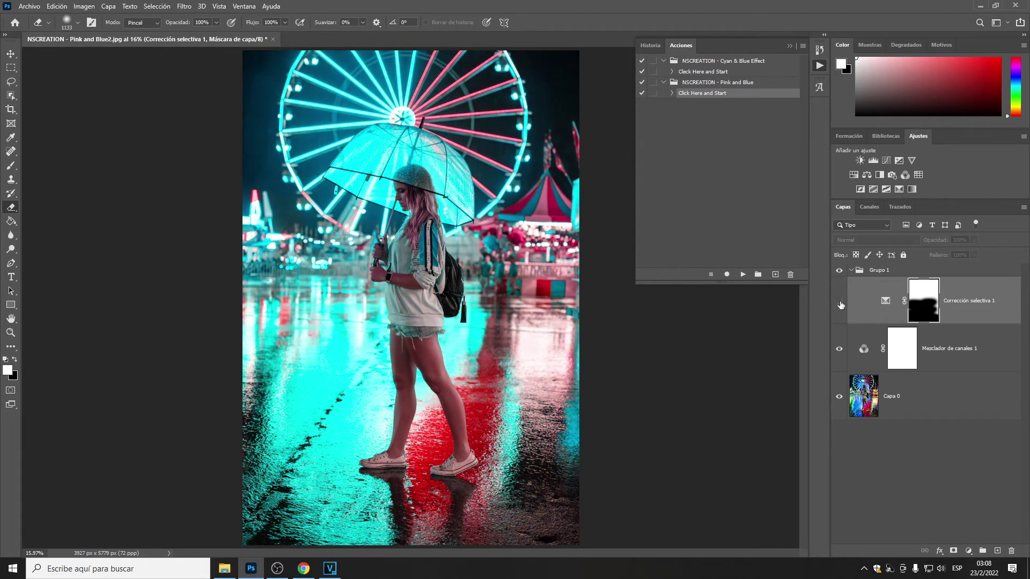
{"action": "left_click", "coordinate": [840, 304]}
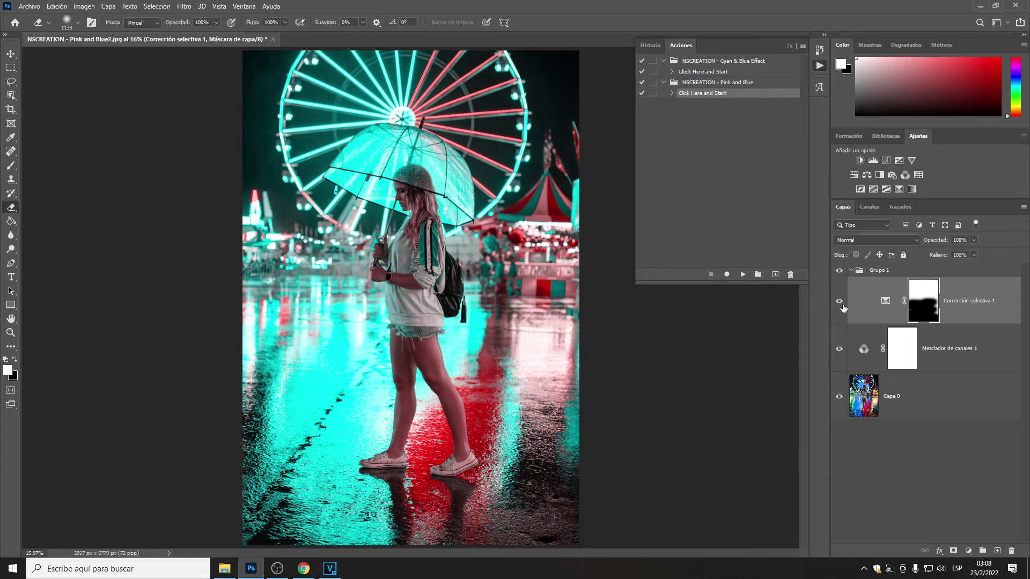
Step: Select Mezclador de canales 1, restore the fully white mask on Corrección selectiva 1, and hide and redisplay the channel mixer layer
{"action": "left_click", "coordinate": [847, 354]}
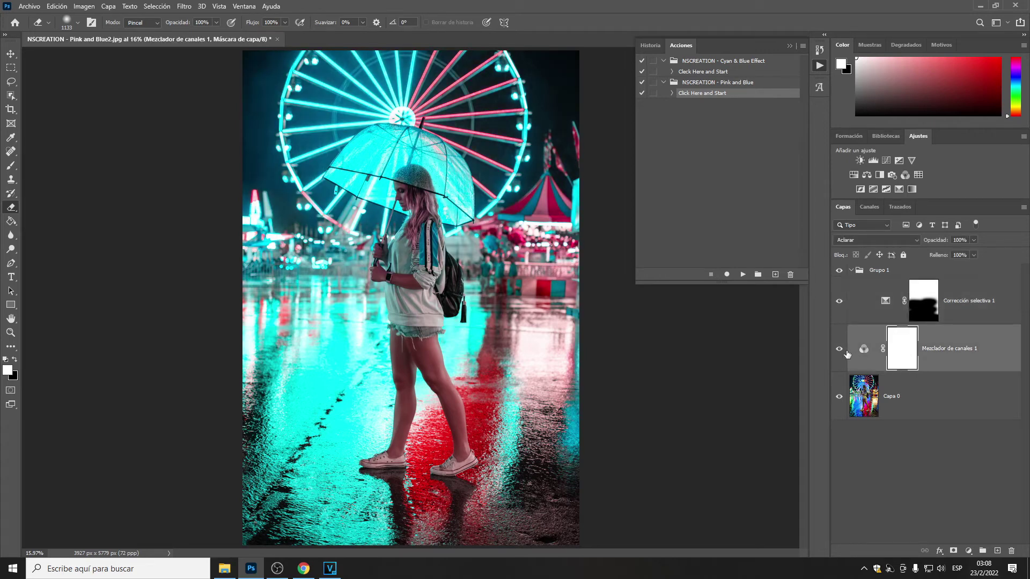
{"action": "left_click", "coordinate": [846, 352]}
{"action": "left_click", "coordinate": [846, 351]}
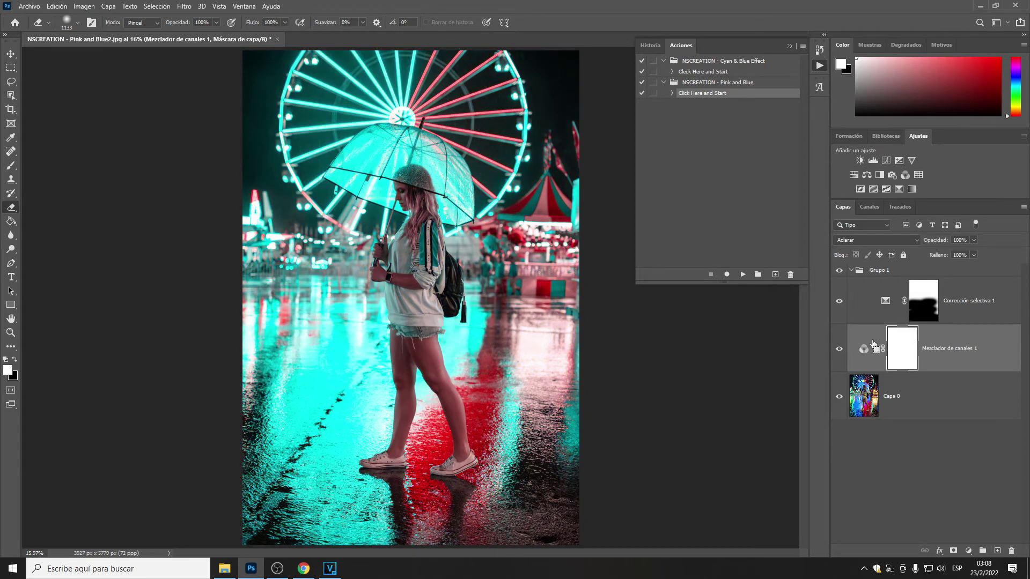
{"action": "key", "text": "ctrl+comma"}
{"action": "key", "text": "ctrl+comma"}
{"action": "key", "text": "ctrl+comma"}
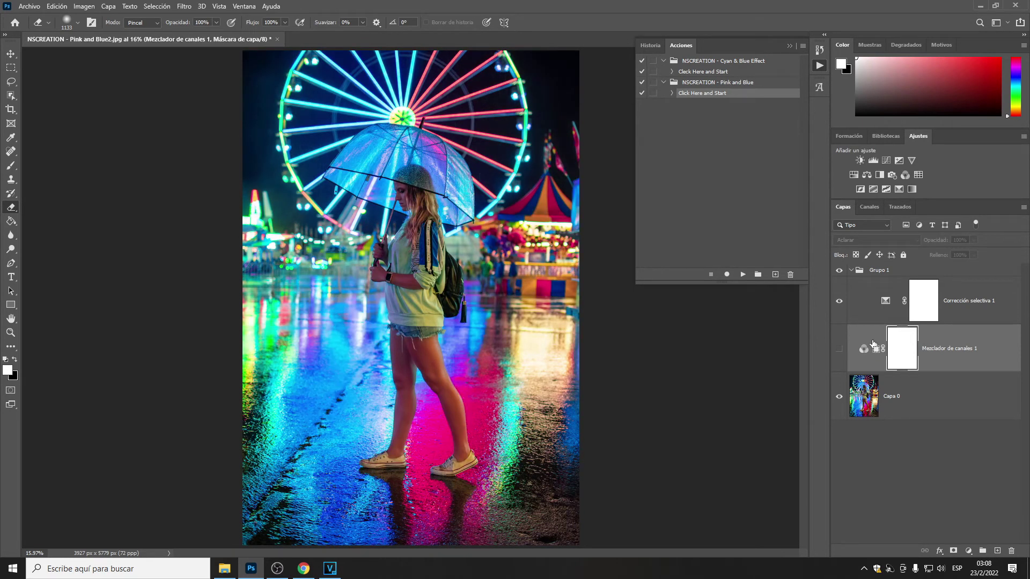
{"action": "left_click", "coordinate": [847, 352]}
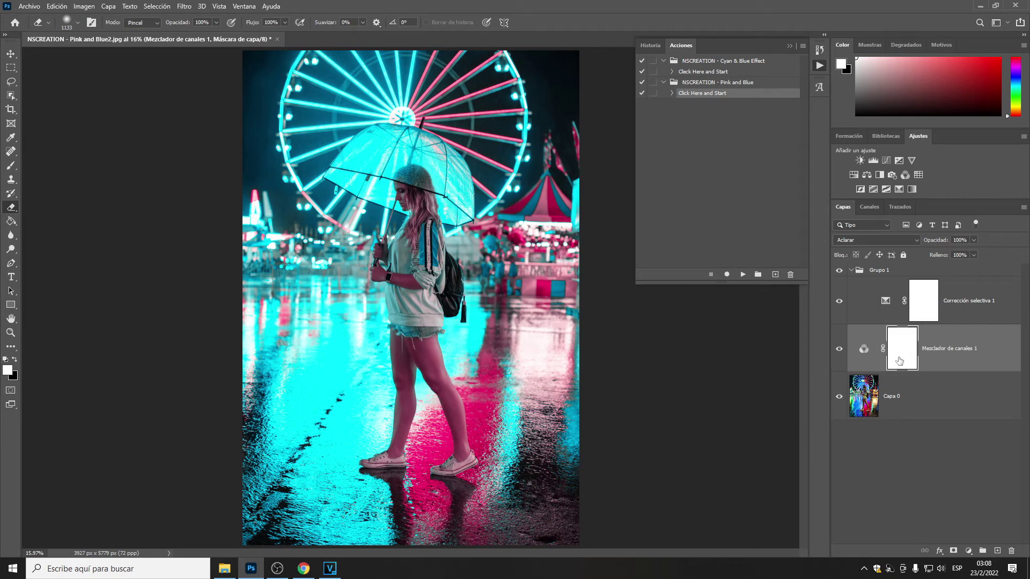
Step: Erase the lower half of the Mezclador de canales 1 mask, restore the mask to white, and hide and redisplay the layer
{"action": "mouse_move", "coordinate": [433, 470]}
{"action": "left_mouse_down"}
{"action": "mouse_move", "coordinate": [466, 481]}
{"action": "mouse_move", "coordinate": [489, 472]}
{"action": "mouse_move", "coordinate": [318, 504]}
{"action": "mouse_move", "coordinate": [570, 506]}
{"action": "mouse_move", "coordinate": [294, 531]}
{"action": "mouse_move", "coordinate": [475, 521]}
{"action": "mouse_move", "coordinate": [381, 518]}
{"action": "mouse_move", "coordinate": [287, 492]}
{"action": "mouse_move", "coordinate": [546, 479]}
{"action": "mouse_move", "coordinate": [564, 516]}
{"action": "mouse_move", "coordinate": [533, 516]}
{"action": "mouse_move", "coordinate": [370, 460]}
{"action": "mouse_move", "coordinate": [408, 409]}
{"action": "mouse_move", "coordinate": [486, 408]}
{"action": "mouse_move", "coordinate": [304, 421]}
{"action": "mouse_move", "coordinate": [242, 391]}
{"action": "mouse_move", "coordinate": [349, 333]}
{"action": "mouse_move", "coordinate": [228, 306]}
{"action": "mouse_move", "coordinate": [547, 323]}
{"action": "mouse_move", "coordinate": [479, 403]}
{"action": "mouse_move", "coordinate": [517, 424]}
{"action": "mouse_move", "coordinate": [453, 520]}
{"action": "mouse_move", "coordinate": [368, 437]}
{"action": "left_mouse_up"}
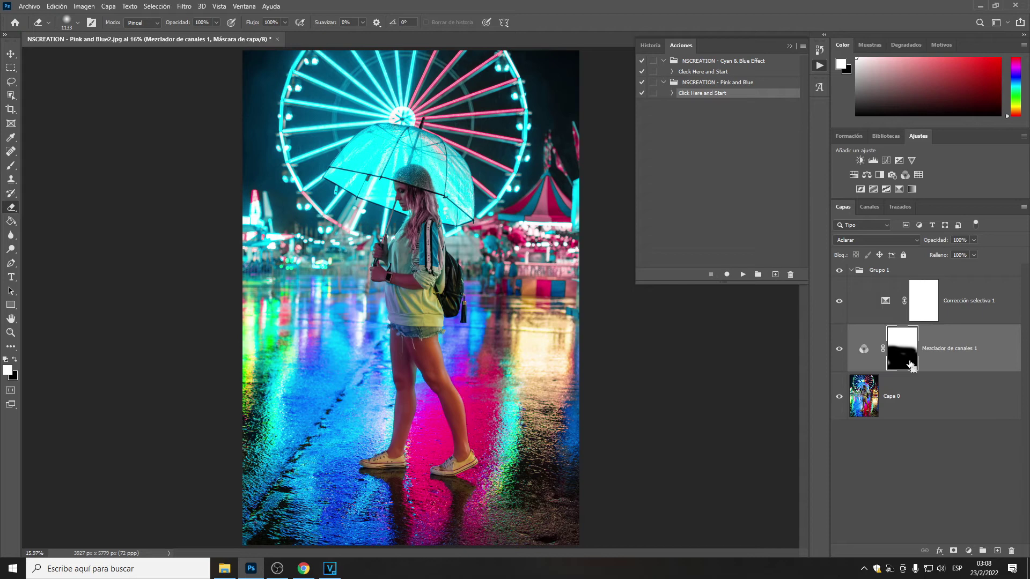
{"action": "key", "text": "alt+BackSpace"}
{"action": "key", "text": "ctrl+comma"}
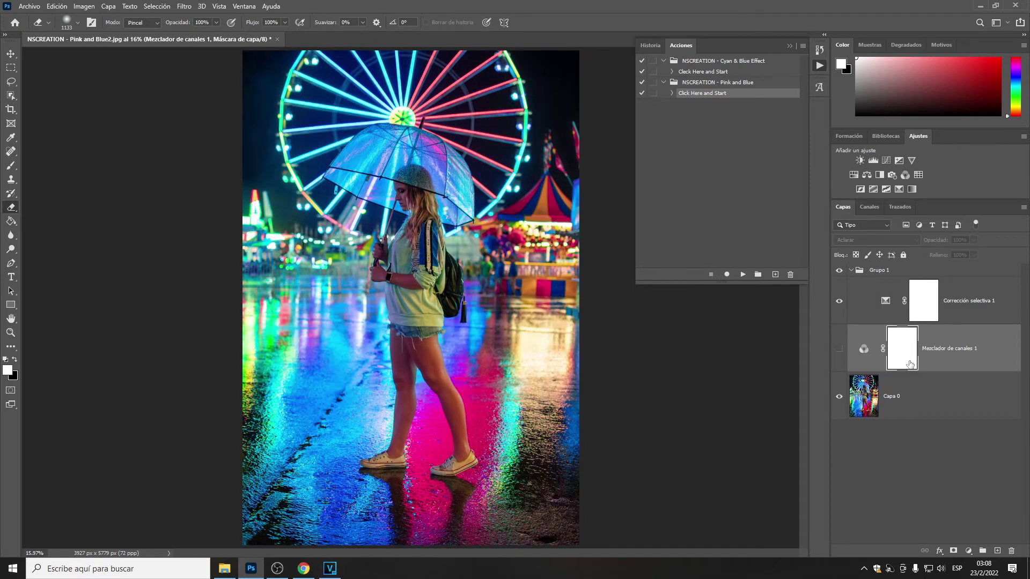
{"action": "left_click", "coordinate": [839, 348]}
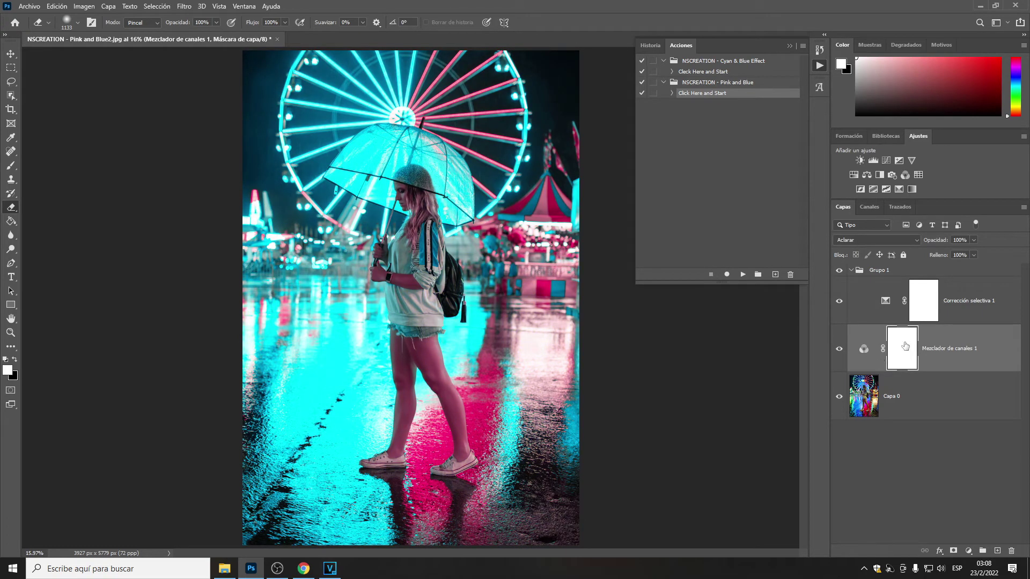
Step: Erase the upper part of the Mezclador de canales 1 mask over the Ferris wheel and umbrella, and close the document without saving
{"action": "mouse_move", "coordinate": [304, 117]}
{"action": "left_mouse_down"}
{"action": "mouse_move", "coordinate": [524, 129]}
{"action": "mouse_move", "coordinate": [328, 141]}
{"action": "mouse_move", "coordinate": [529, 126]}
{"action": "mouse_move", "coordinate": [260, 109]}
{"action": "mouse_move", "coordinate": [391, 117]}
{"action": "mouse_move", "coordinate": [371, 185]}
{"action": "mouse_move", "coordinate": [263, 202]}
{"action": "mouse_move", "coordinate": [575, 187]}
{"action": "mouse_move", "coordinate": [490, 162]}
{"action": "mouse_move", "coordinate": [396, 73]}
{"action": "mouse_move", "coordinate": [411, 85]}
{"action": "mouse_move", "coordinate": [254, 115]}
{"action": "mouse_move", "coordinate": [448, 116]}
{"action": "mouse_move", "coordinate": [561, 170]}
{"action": "mouse_move", "coordinate": [568, 231]}
{"action": "mouse_move", "coordinate": [431, 93]}
{"action": "mouse_move", "coordinate": [554, 102]}
{"action": "mouse_move", "coordinate": [496, 134]}
{"action": "mouse_move", "coordinate": [512, 260]}
{"action": "left_mouse_up"}
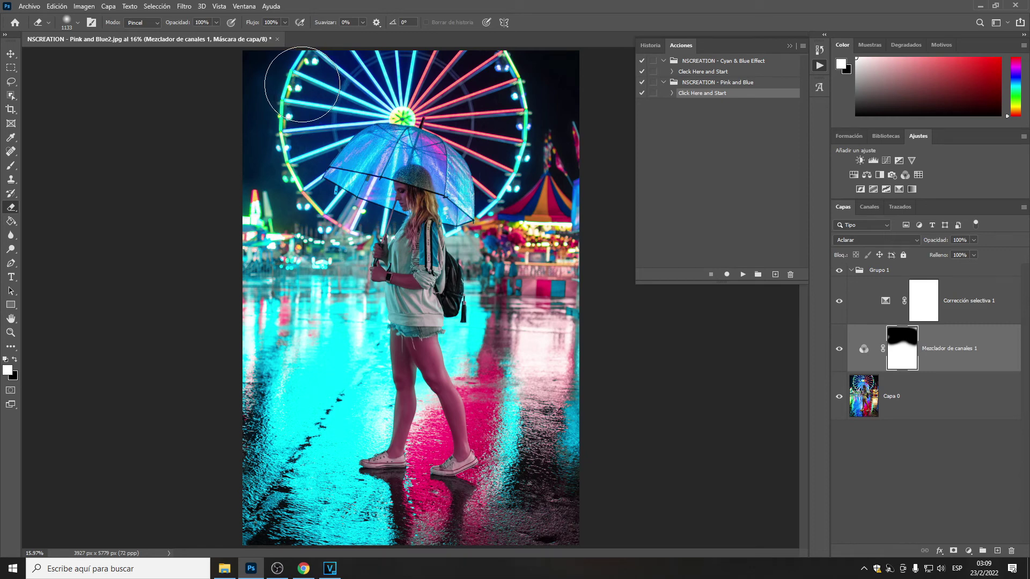
{"action": "left_click", "coordinate": [277, 39]}
{"action": "left_click", "coordinate": [502, 211]}
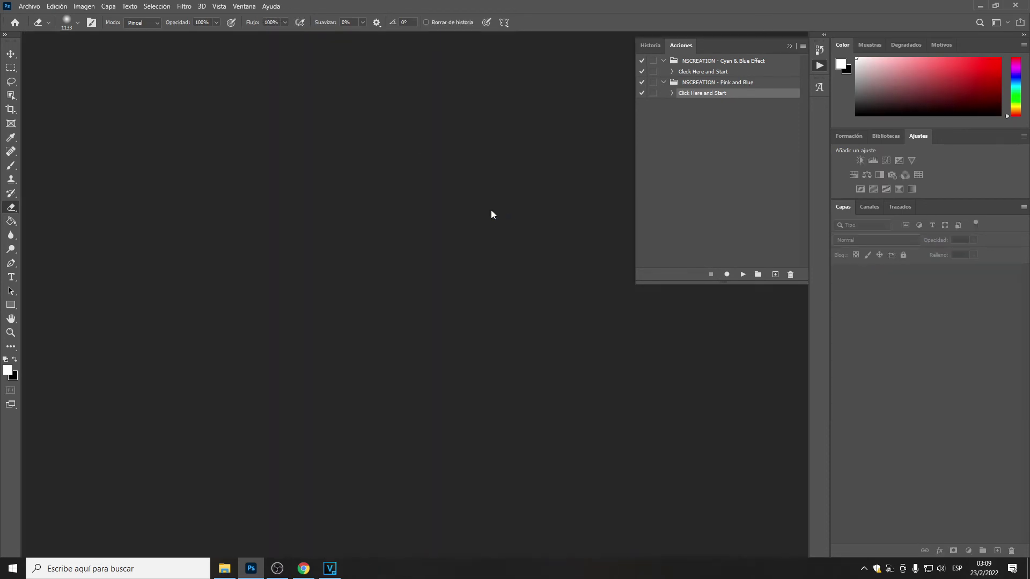
Step: Start opening a file and go to the FILTROS PROFESIONALES folder, checking the contents of its 1 ACCIONES folder
{"action": "left_click", "coordinate": [30, 7]}
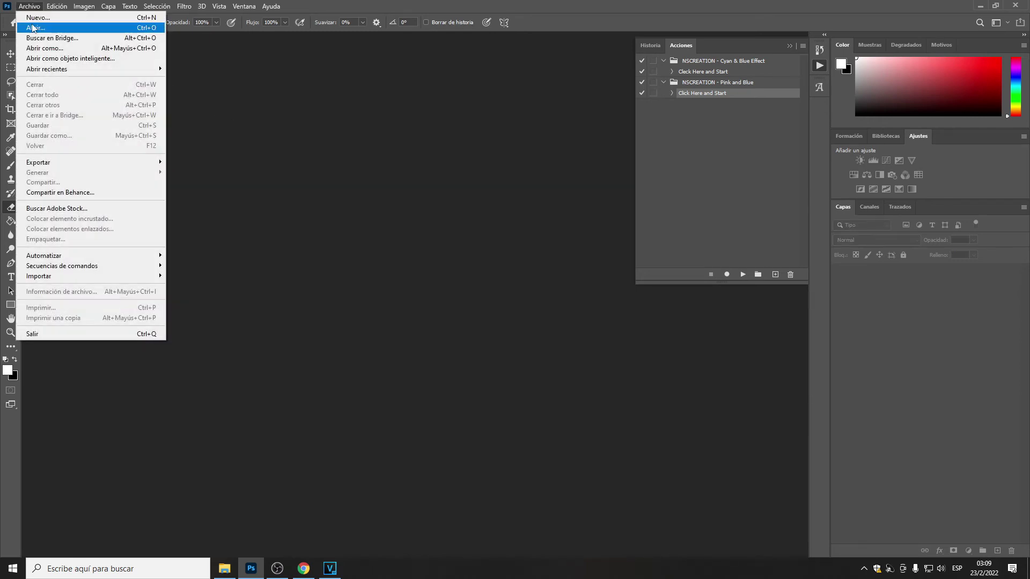
{"action": "left_click", "coordinate": [34, 25]}
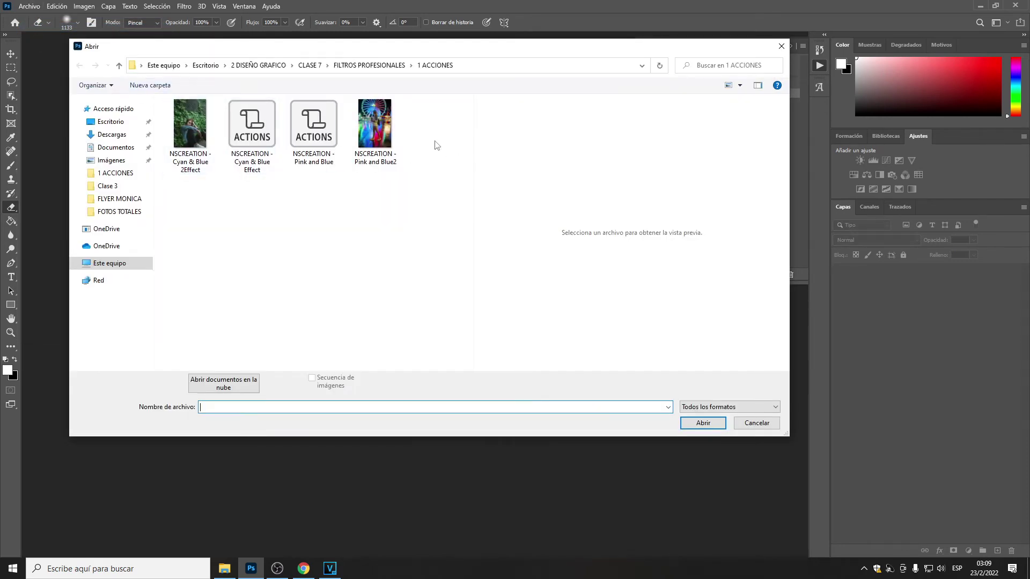
{"action": "left_click", "coordinate": [369, 65]}
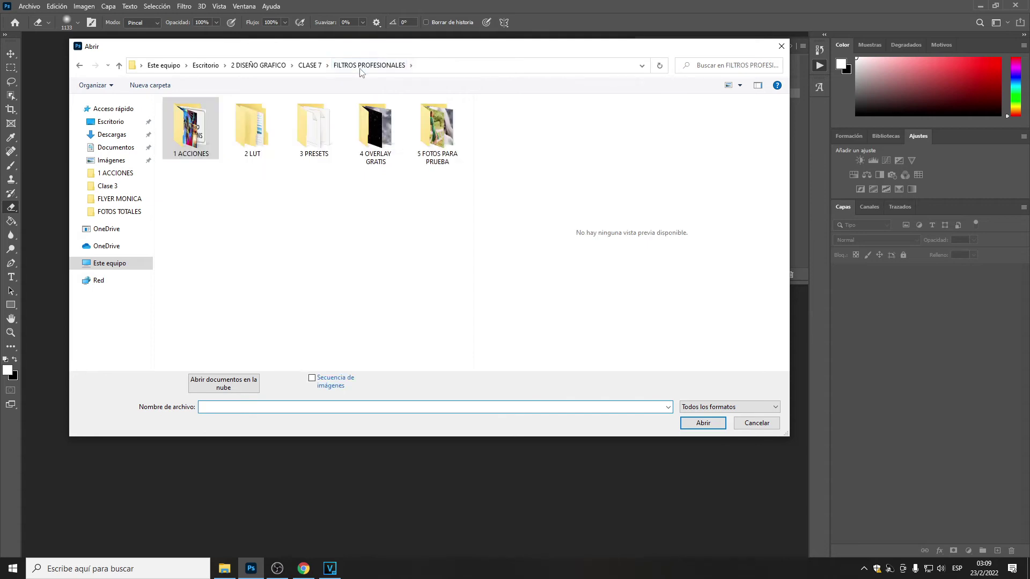
{"action": "double_click", "coordinate": [188, 155]}
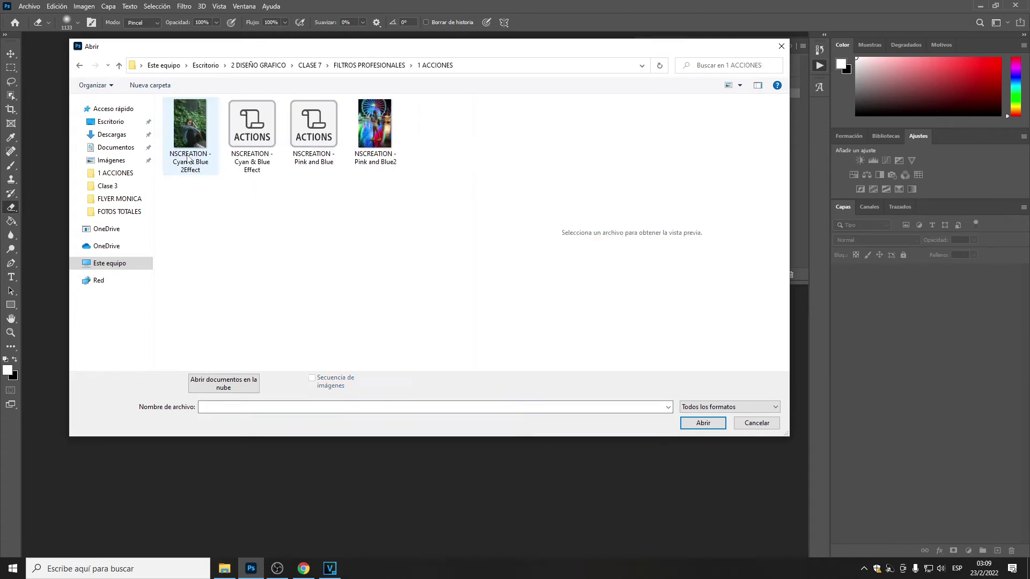
{"action": "left_click", "coordinate": [238, 162]}
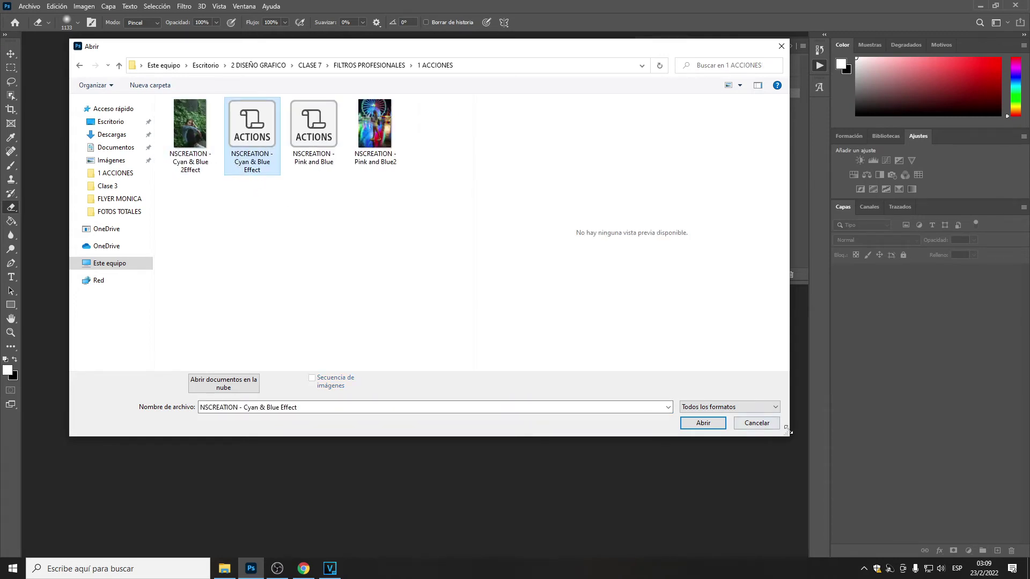
{"action": "left_click", "coordinate": [369, 65]}
{"action": "left_click", "coordinate": [254, 149]}
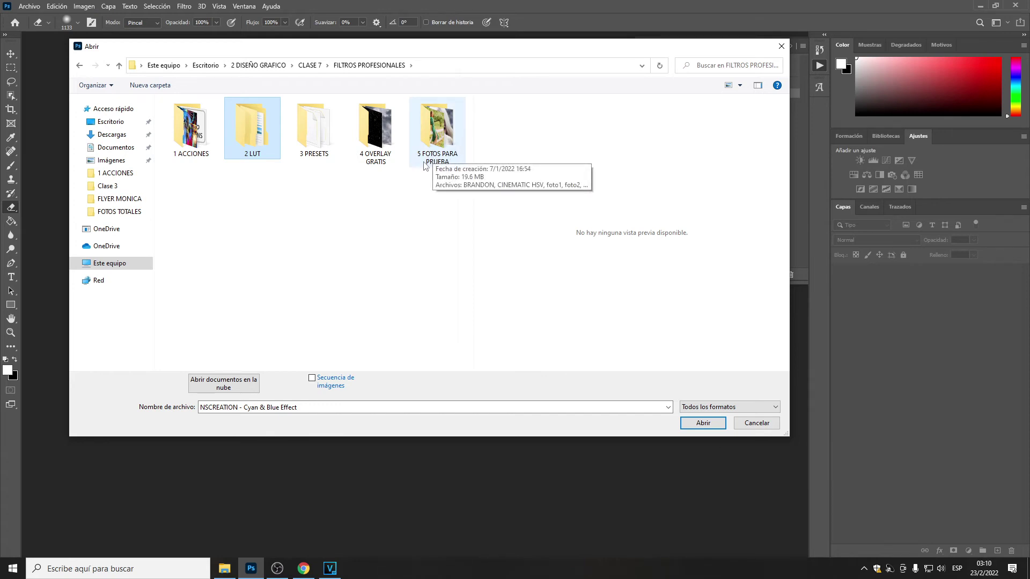
Step: Open Red and Black NSCREATION from 5 FOTOS PARA PRUEBA using its embedded profile, and hide the list of actions
{"action": "double_click", "coordinate": [433, 143]}
{"action": "left_click", "coordinate": [429, 215]}
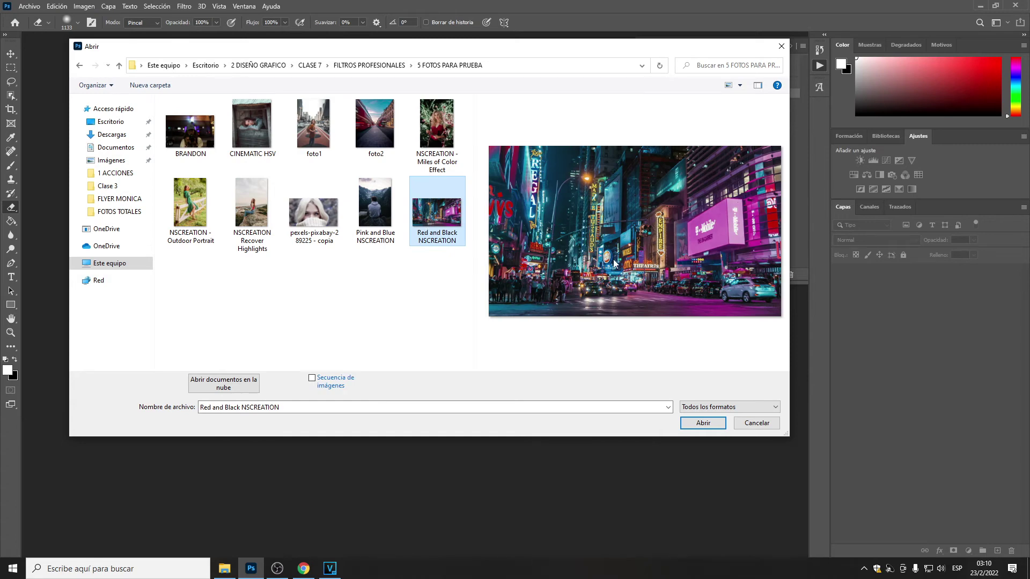
{"action": "left_click", "coordinate": [703, 423]}
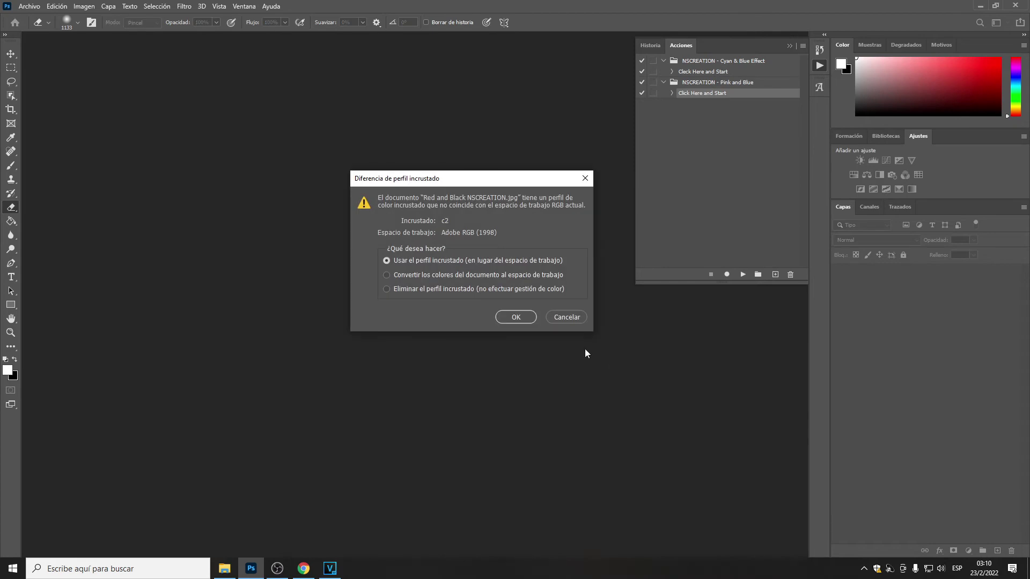
{"action": "left_click", "coordinate": [510, 317]}
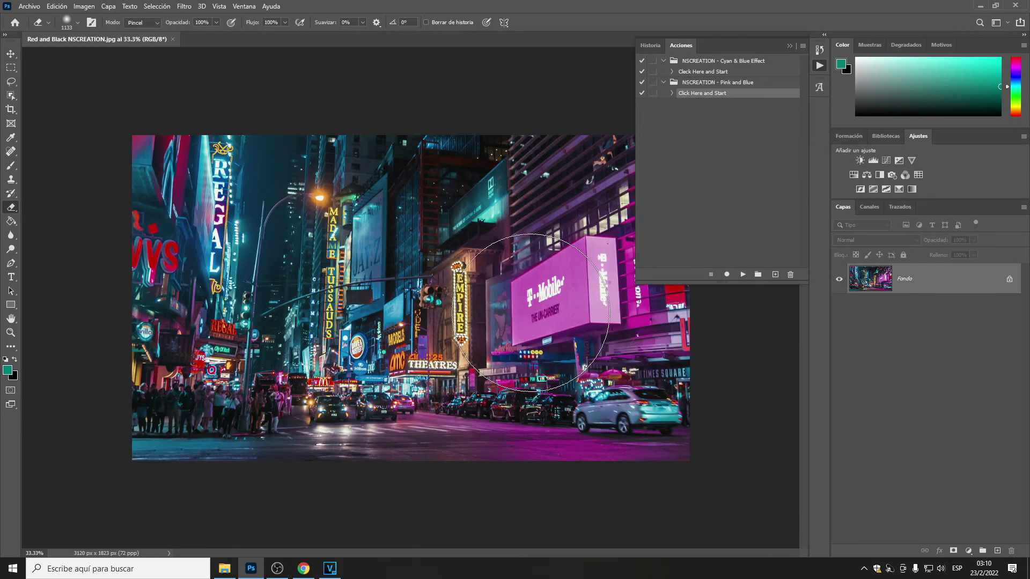
{"action": "scroll", "coordinate": [534, 312], "scroll_direction": "up", "scroll_amount": 2}
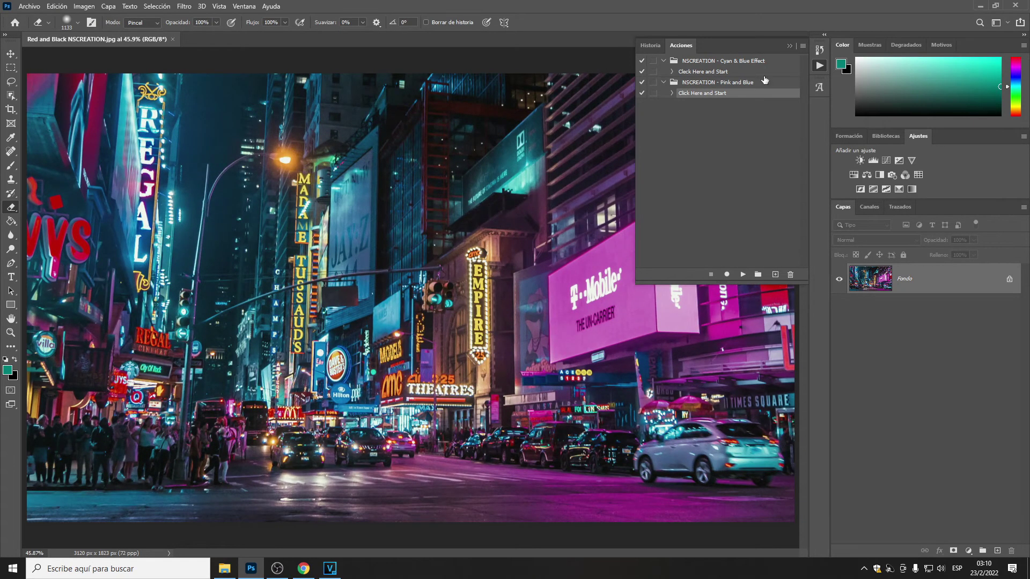
{"action": "left_click", "coordinate": [790, 47]}
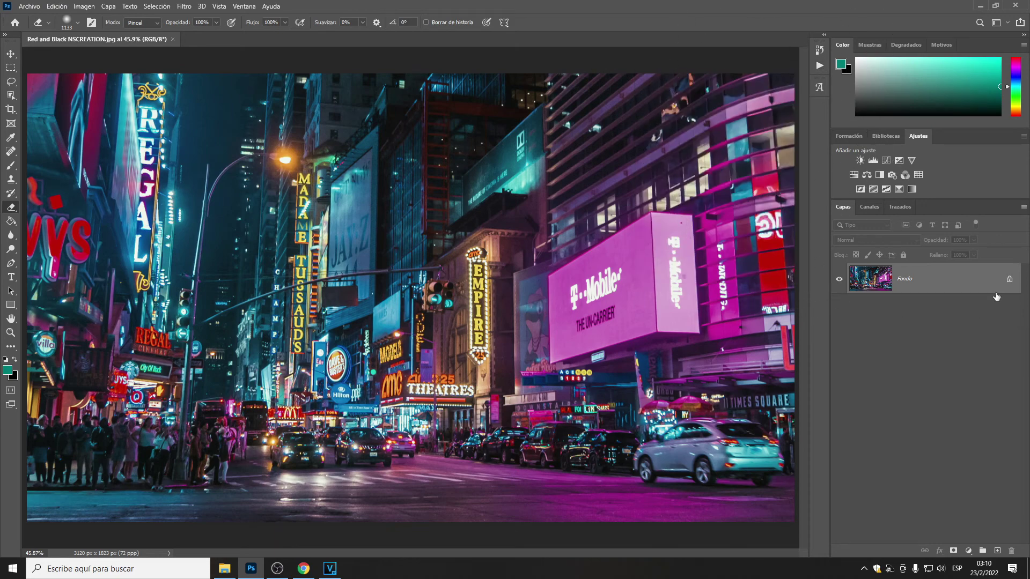
Step: Unlock the background layer, duplicate it, and tag the duplicate Capa 0 copia with the green (Verde) label, leaving it selected
{"action": "left_click", "coordinate": [1010, 280]}
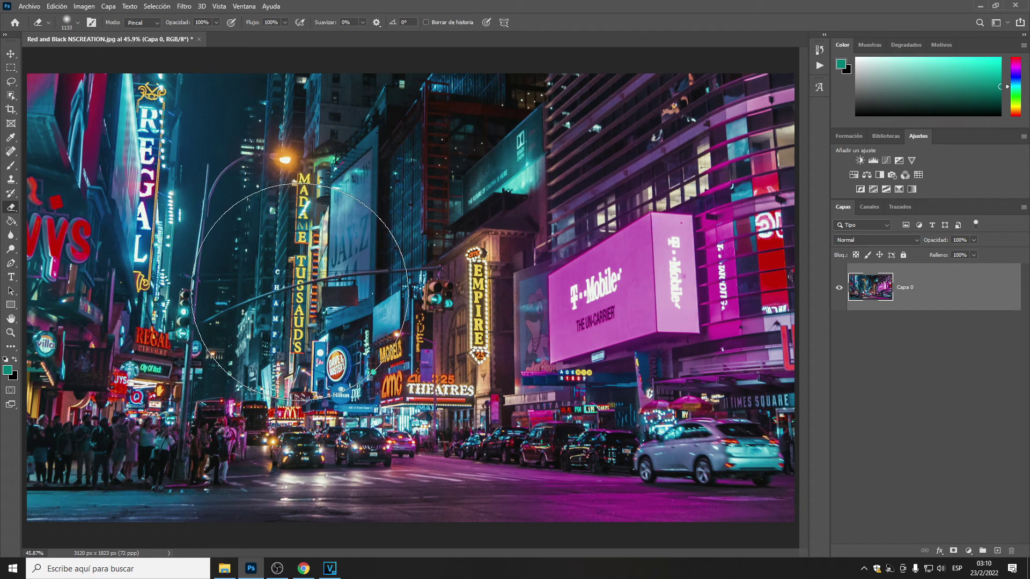
{"action": "key", "text": "ctrl+j"}
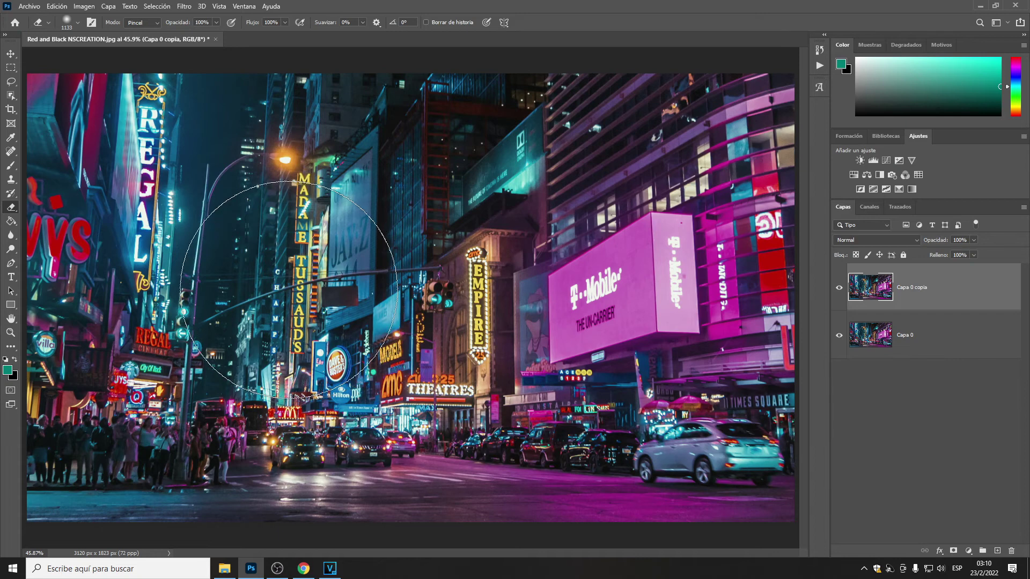
{"action": "right_click", "coordinate": [840, 284]}
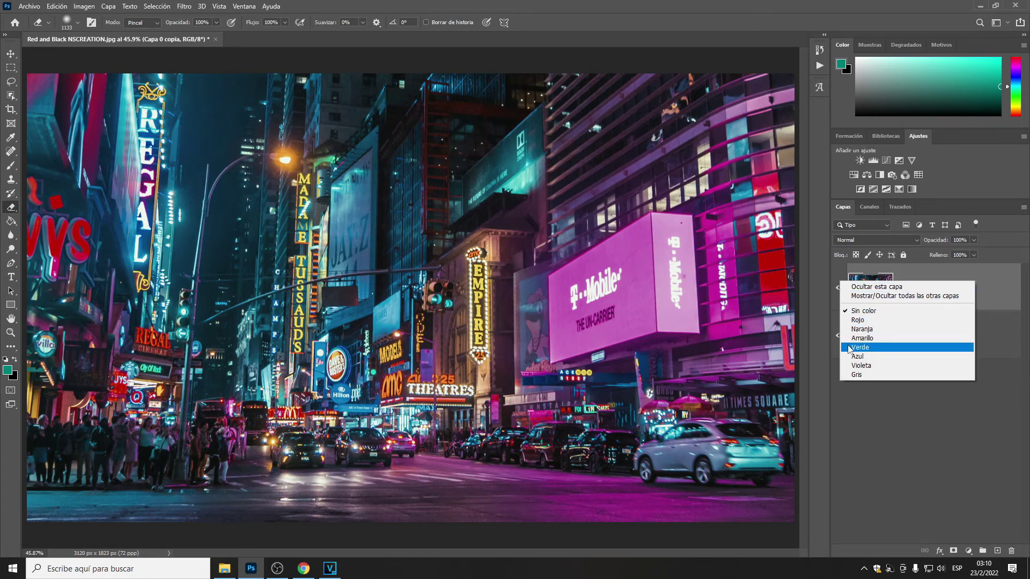
{"action": "left_click", "coordinate": [868, 349]}
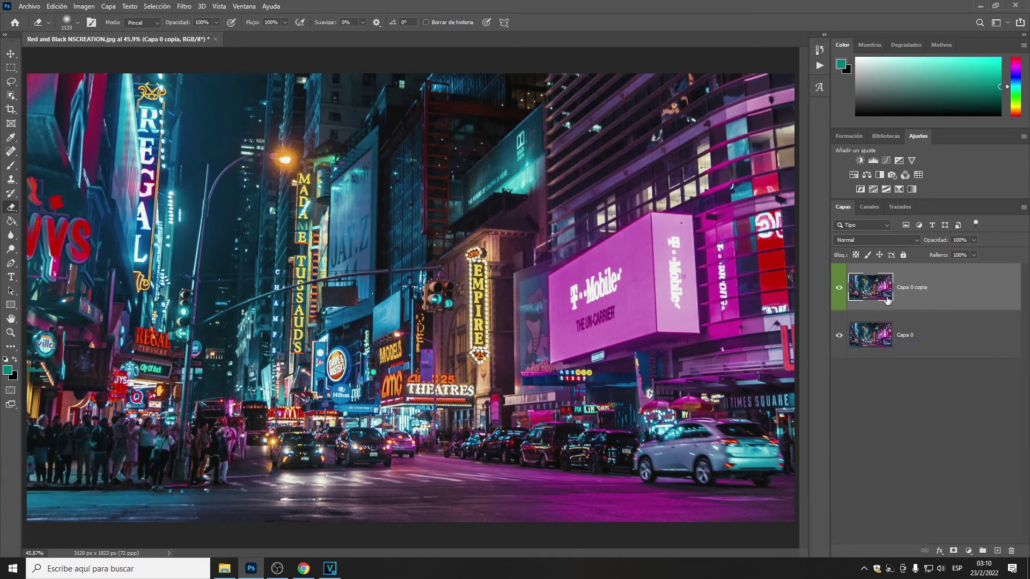
{"action": "left_click", "coordinate": [901, 344]}
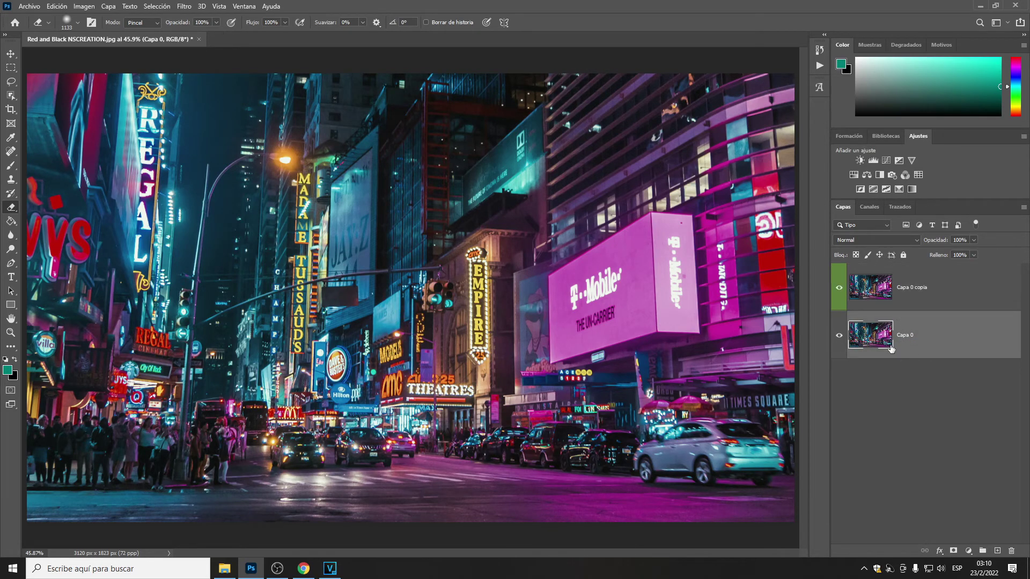
{"action": "left_click", "coordinate": [904, 306]}
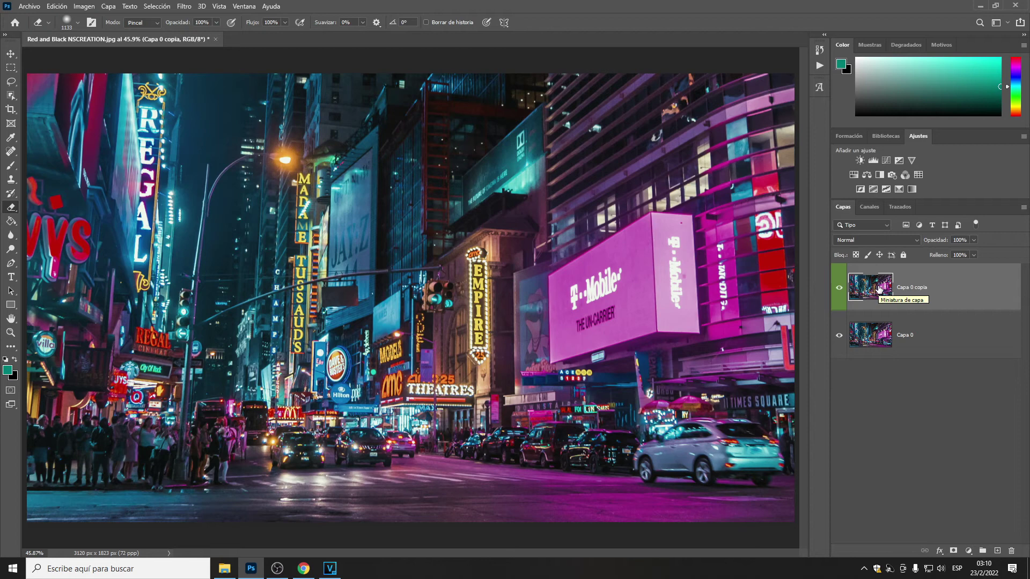
Step: Add a Color Lookup adjustment layer above Capa 0 copia and try the Kodak 5218 Kodak 2383 and Fuji F125 Kodak 2395 LUTs
{"action": "left_click", "coordinate": [918, 175]}
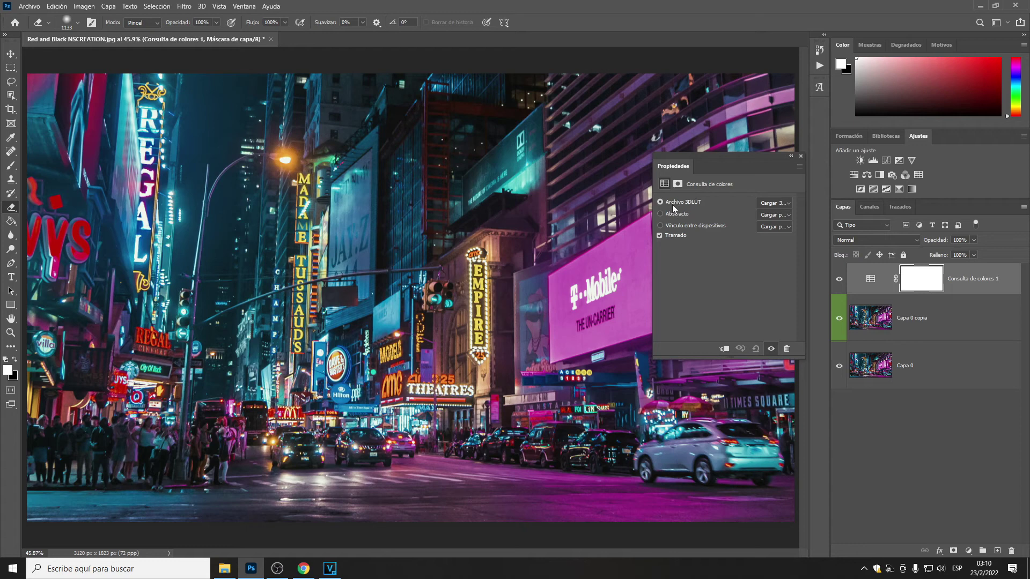
{"action": "left_click", "coordinate": [781, 204]}
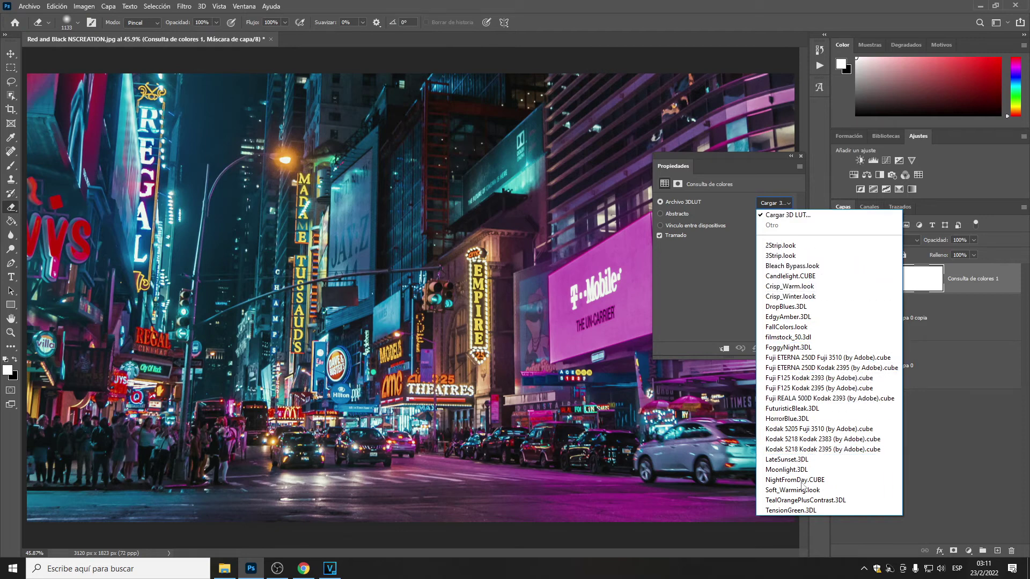
{"action": "left_click", "coordinate": [813, 431]}
{"action": "left_click", "coordinate": [781, 204]}
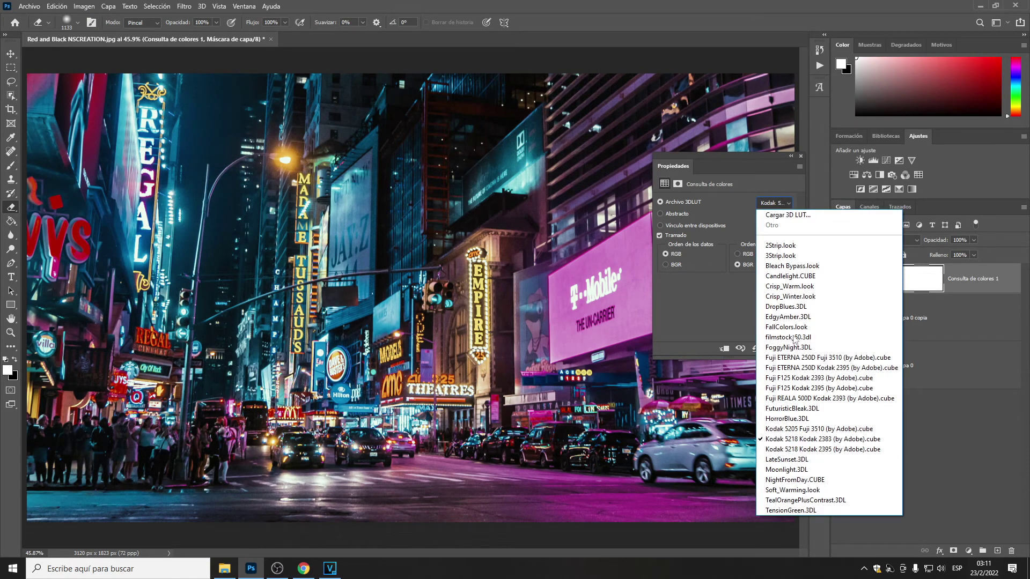
{"action": "left_click", "coordinate": [793, 390]}
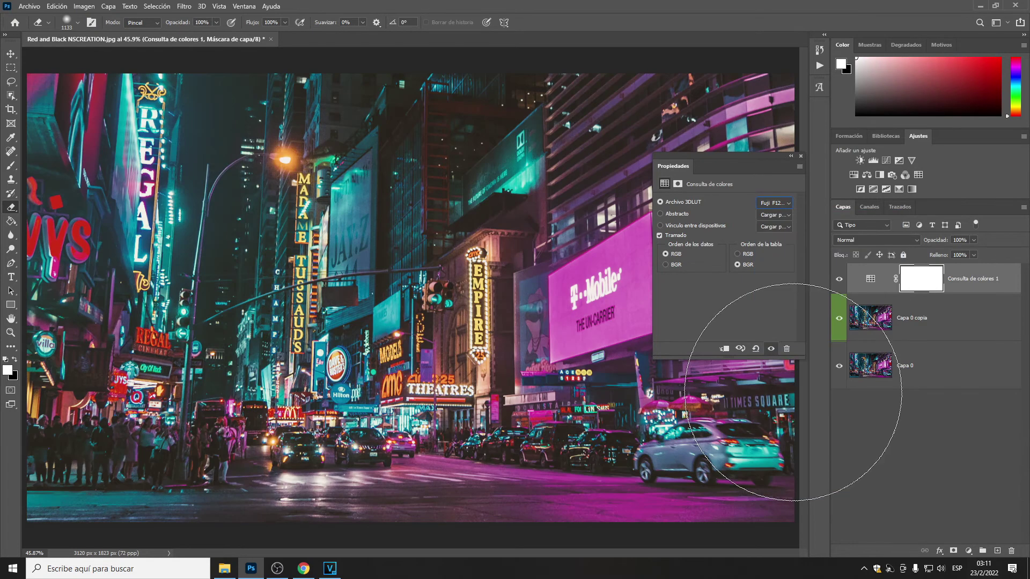
Step: Try the Moonlight.3DL, Soft_Warming.look and Candlelight.CUBE LUTs on the Color Lookup layer
{"action": "left_click", "coordinate": [779, 203]}
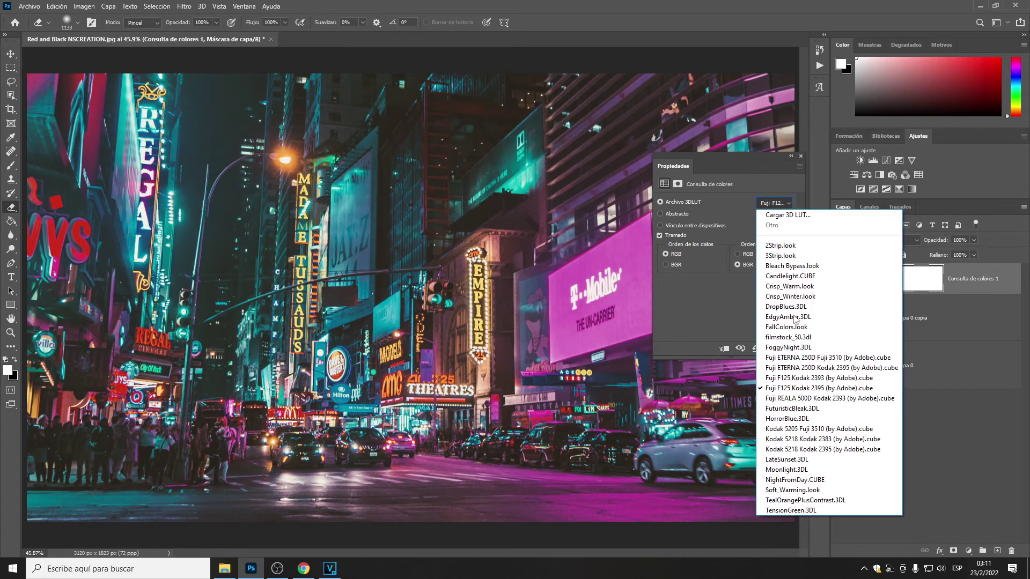
{"action": "left_click", "coordinate": [810, 471]}
{"action": "left_click", "coordinate": [774, 203]}
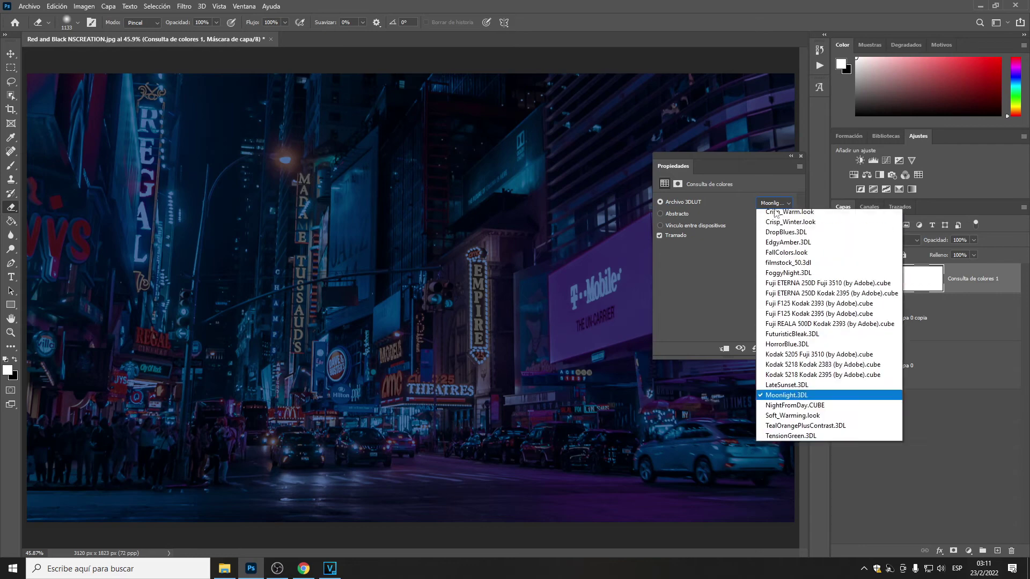
{"action": "left_click", "coordinate": [804, 490]}
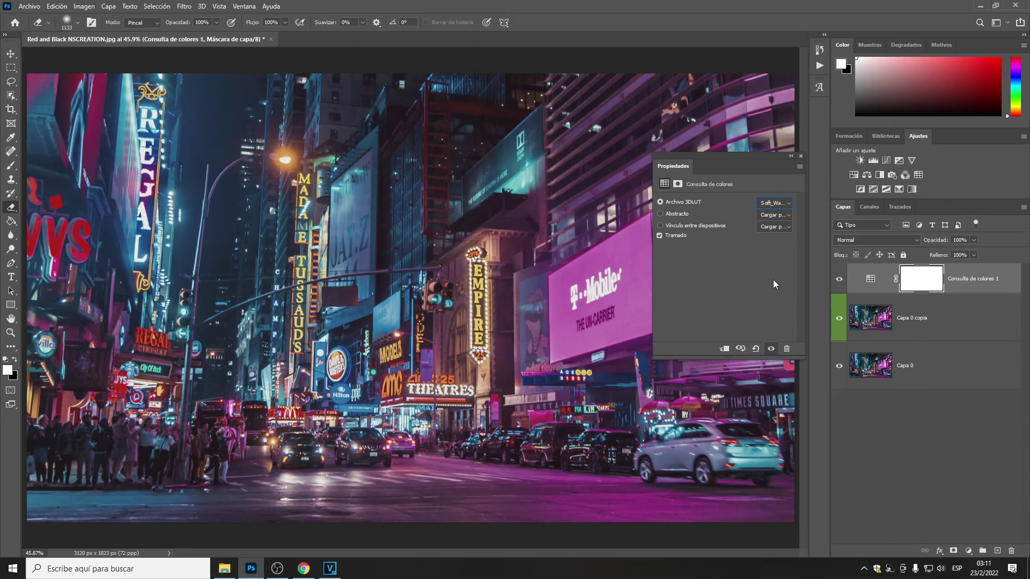
{"action": "left_click", "coordinate": [781, 207]}
{"action": "left_click", "coordinate": [796, 278]}
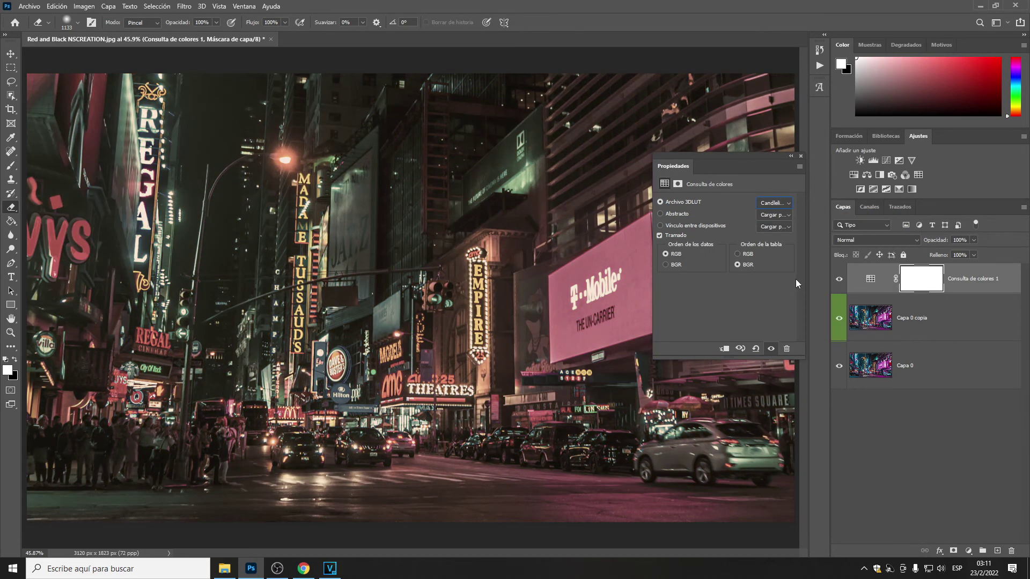
Step: Start loading an external 3D LUT and go to the 2 LUT folder inside CLASE 7's FILTROS PROFESIONALES
{"action": "left_click", "coordinate": [779, 204]}
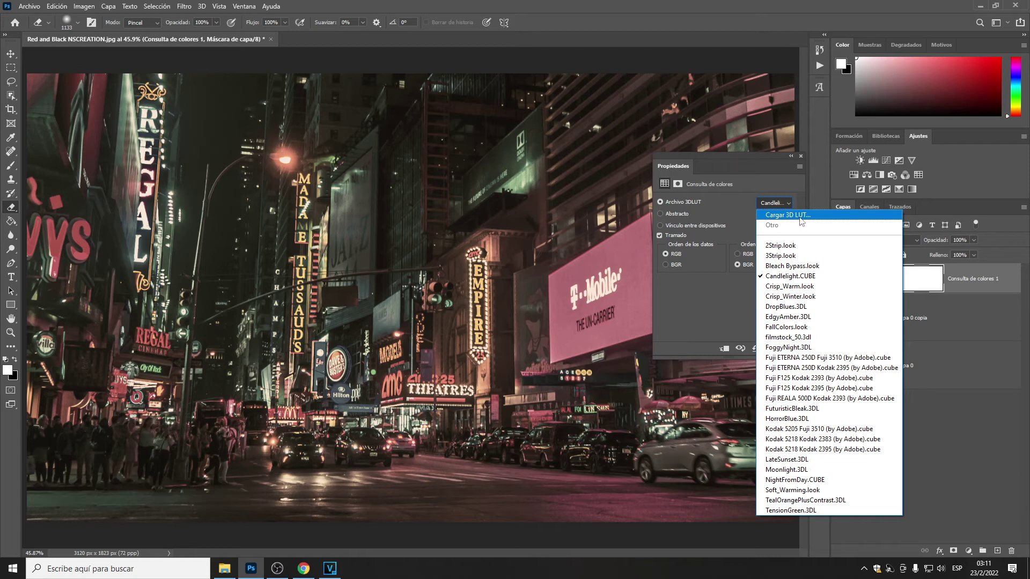
{"action": "left_click", "coordinate": [796, 215]}
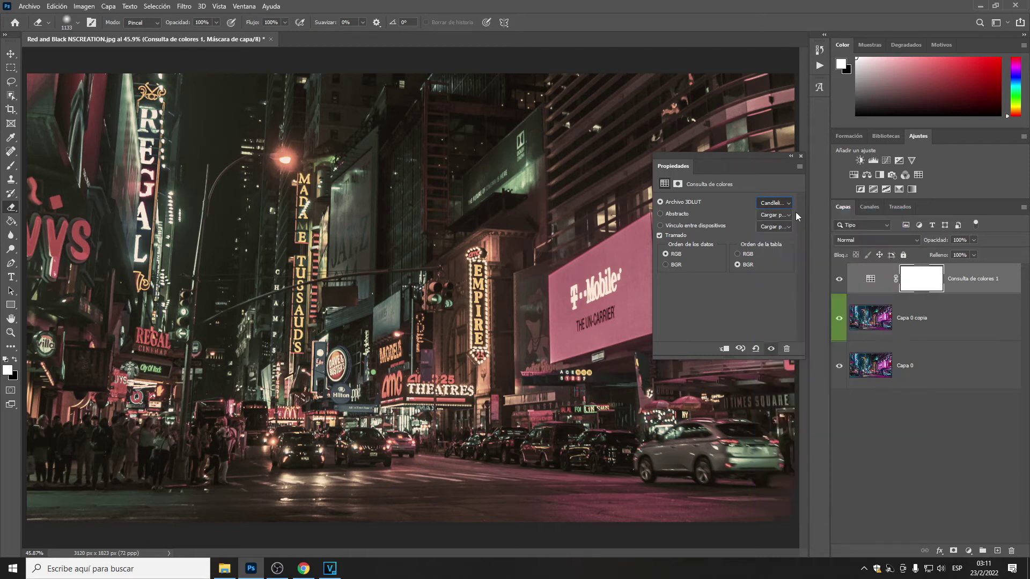
{"action": "left_click_drag", "start_coordinate": [543, 54], "coordinate": [559, 81]}
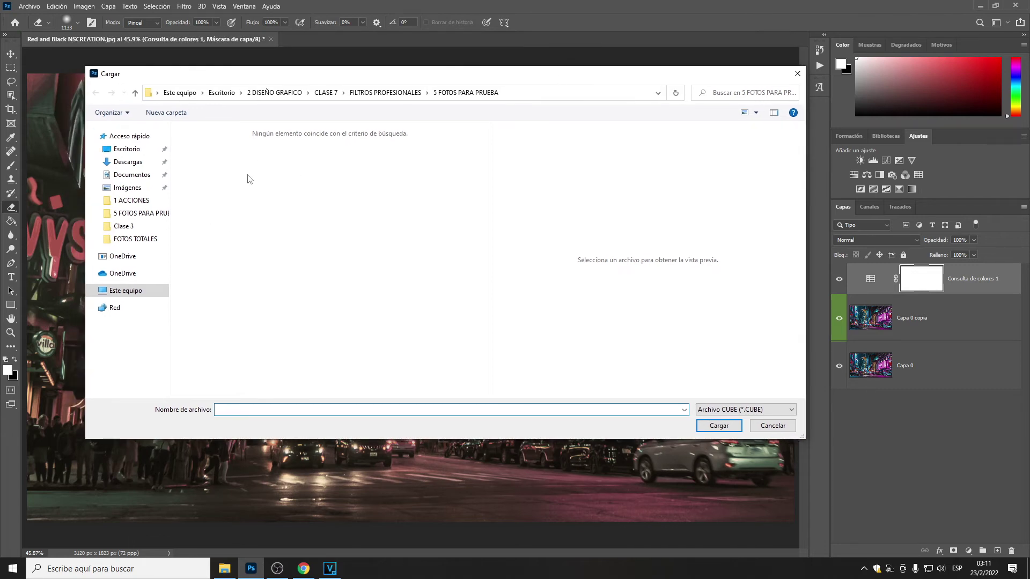
{"action": "left_click", "coordinate": [326, 92]}
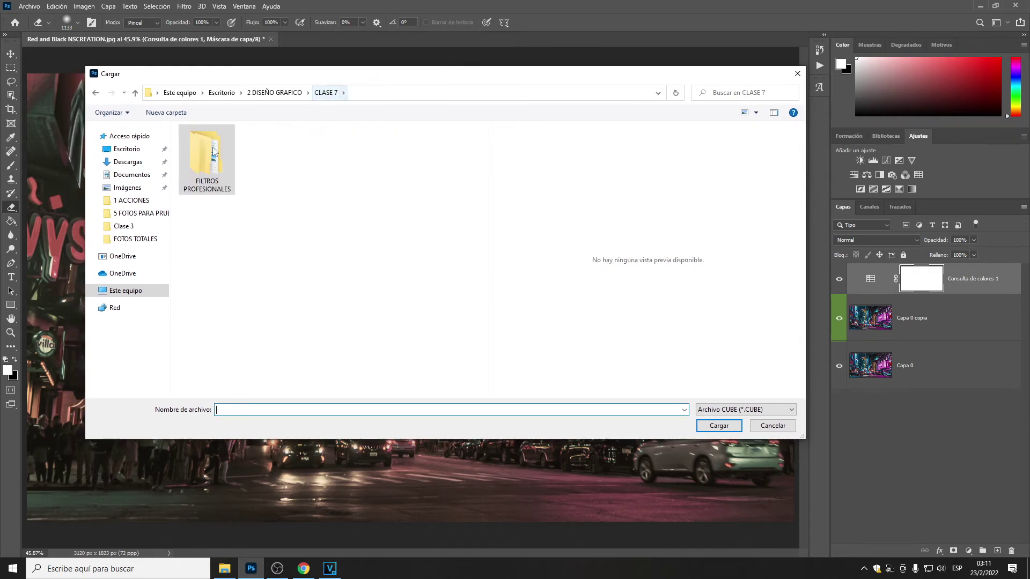
{"action": "double_click", "coordinate": [218, 179]}
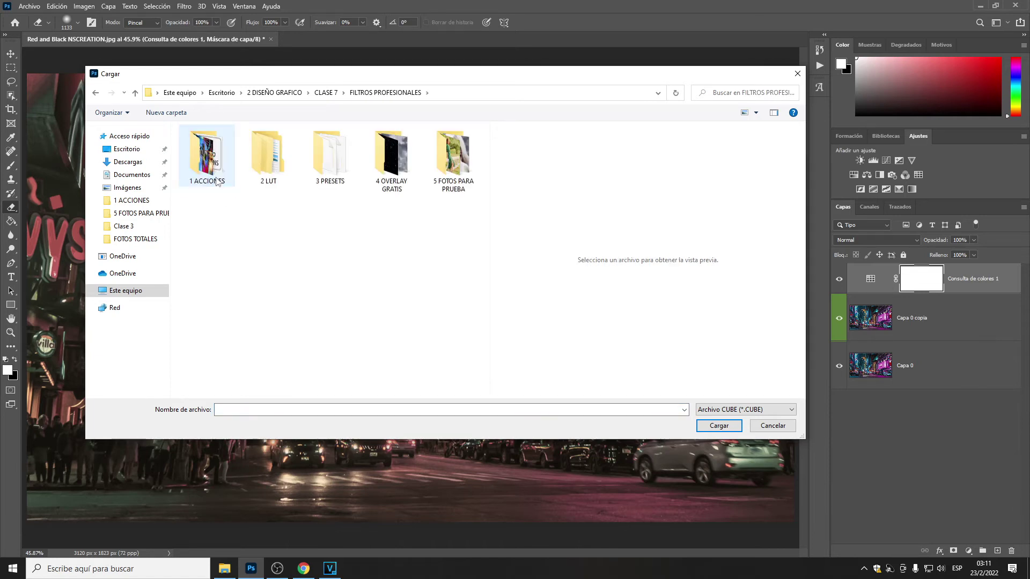
{"action": "double_click", "coordinate": [274, 171]}
Step: Load AVC-11+Dreamy Dark Green.CUBE from the All New Top 25 LUTs of 2019 folder, and erase the lower part of the Color Lookup mask
{"action": "left_click", "coordinate": [204, 154]}
{"action": "left_click", "coordinate": [209, 145]}
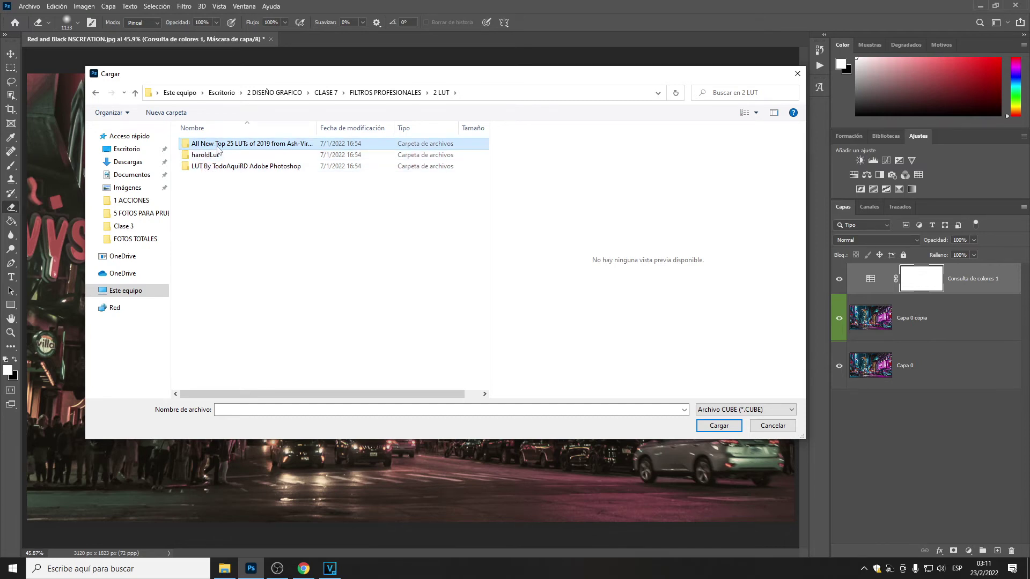
{"action": "double_click", "coordinate": [225, 146]}
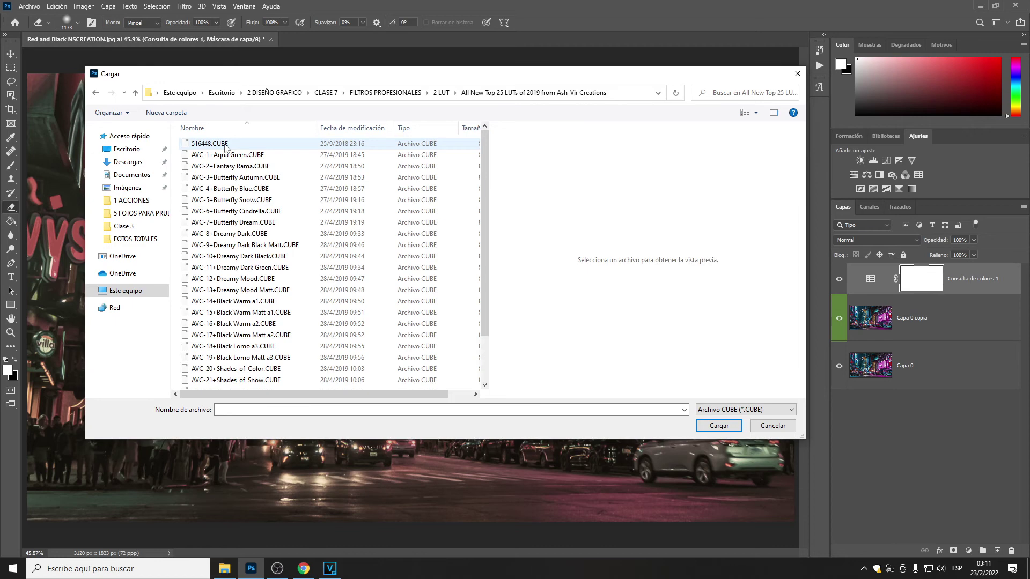
{"action": "left_click", "coordinate": [255, 268]}
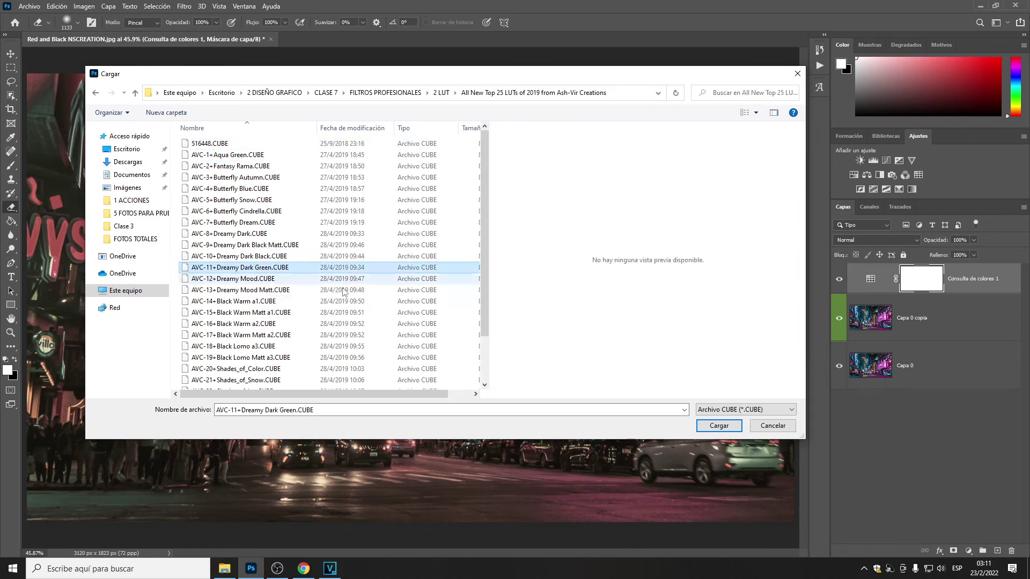
{"action": "left_click", "coordinate": [726, 428]}
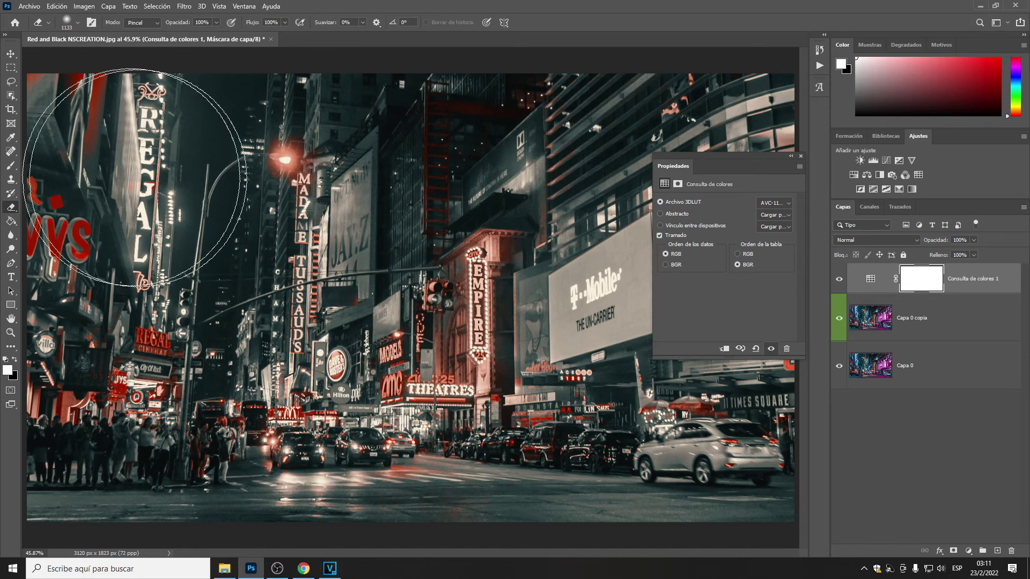
{"action": "mouse_move", "coordinate": [219, 391]}
{"action": "left_mouse_down"}
{"action": "mouse_move", "coordinate": [288, 481]}
{"action": "mouse_move", "coordinate": [117, 464]}
{"action": "mouse_move", "coordinate": [94, 476]}
{"action": "mouse_move", "coordinate": [287, 490]}
{"action": "mouse_move", "coordinate": [747, 472]}
{"action": "mouse_move", "coordinate": [78, 462]}
{"action": "mouse_move", "coordinate": [733, 454]}
{"action": "mouse_move", "coordinate": [762, 480]}
{"action": "mouse_move", "coordinate": [368, 455]}
{"action": "mouse_move", "coordinate": [115, 483]}
{"action": "left_mouse_up"}
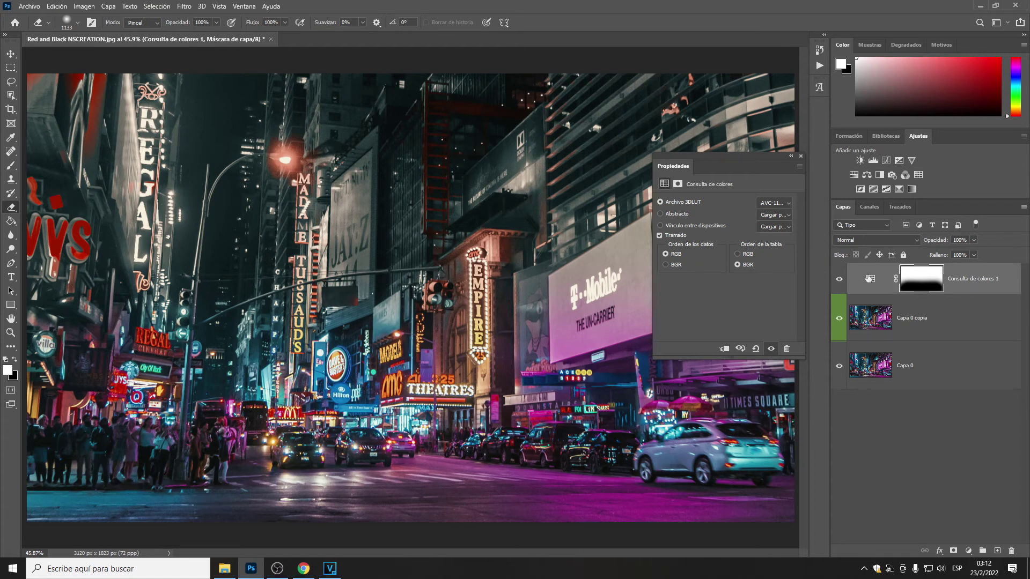
Step: Load Frío hielo.cube from the haroldLut folder as the 3D LUT of the Color Lookup layer
{"action": "left_click", "coordinate": [765, 205]}
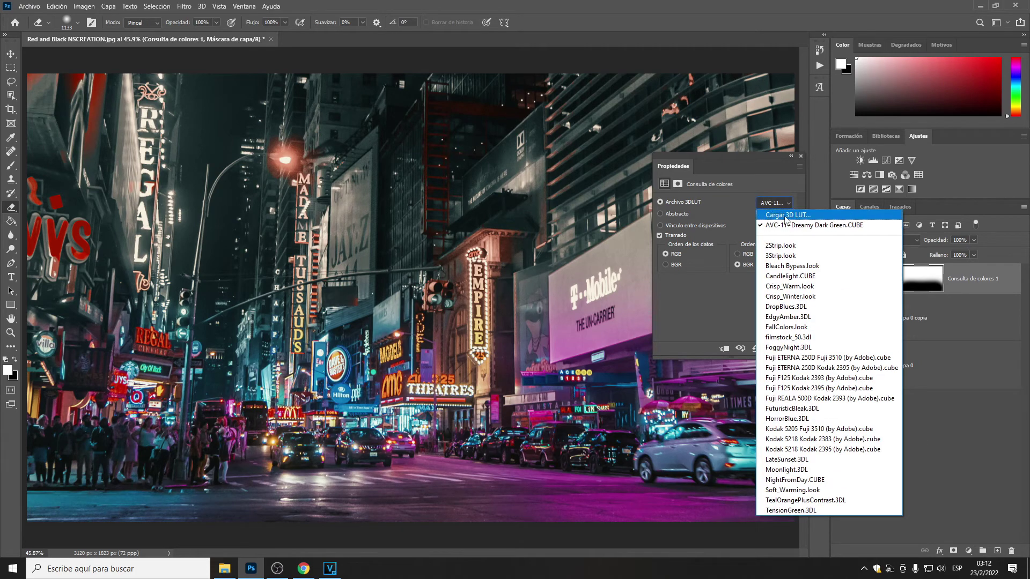
{"action": "left_click", "coordinate": [785, 216]}
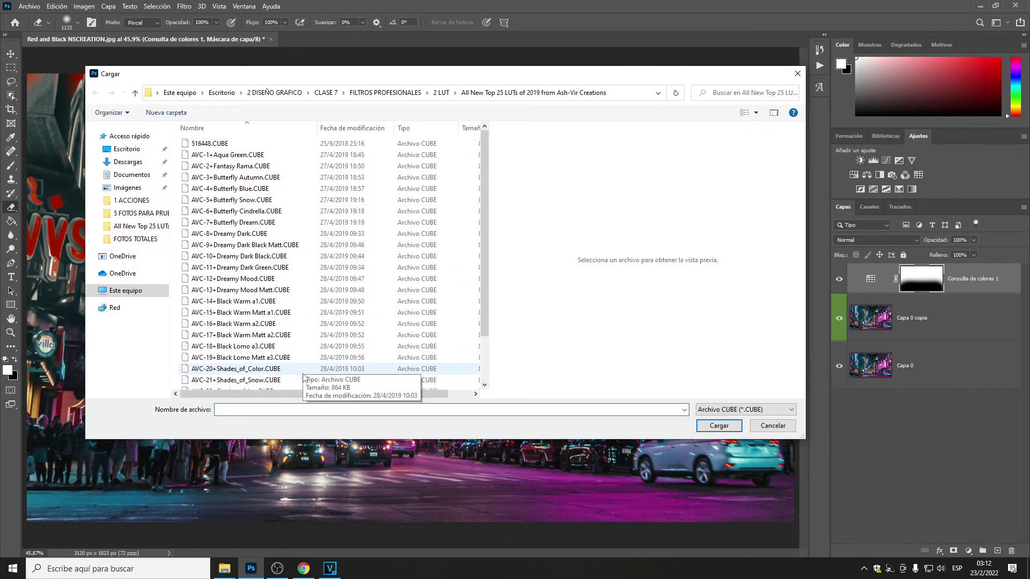
{"action": "left_click", "coordinate": [446, 94]}
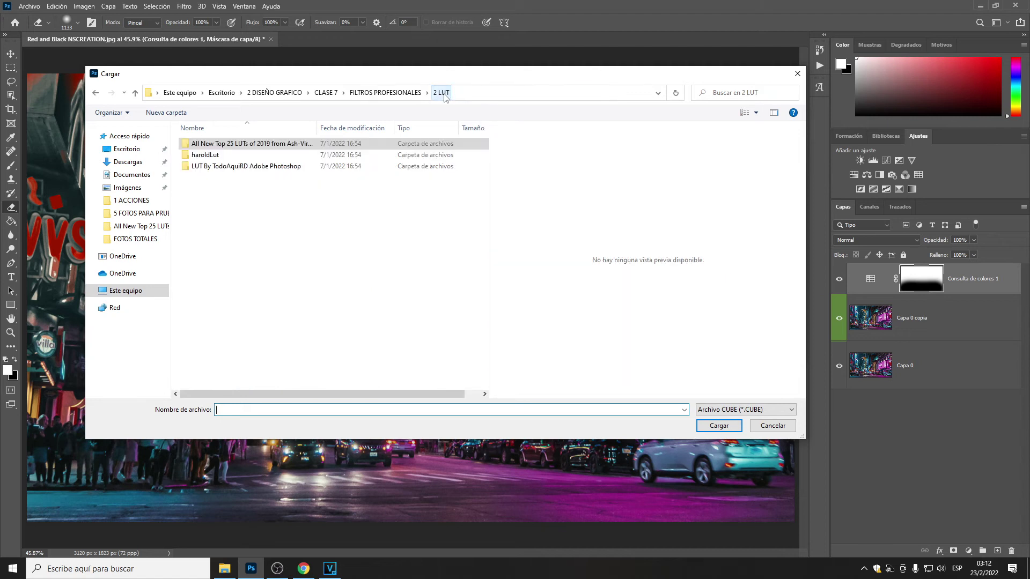
{"action": "left_click", "coordinate": [209, 157]}
{"action": "double_click", "coordinate": [209, 157]}
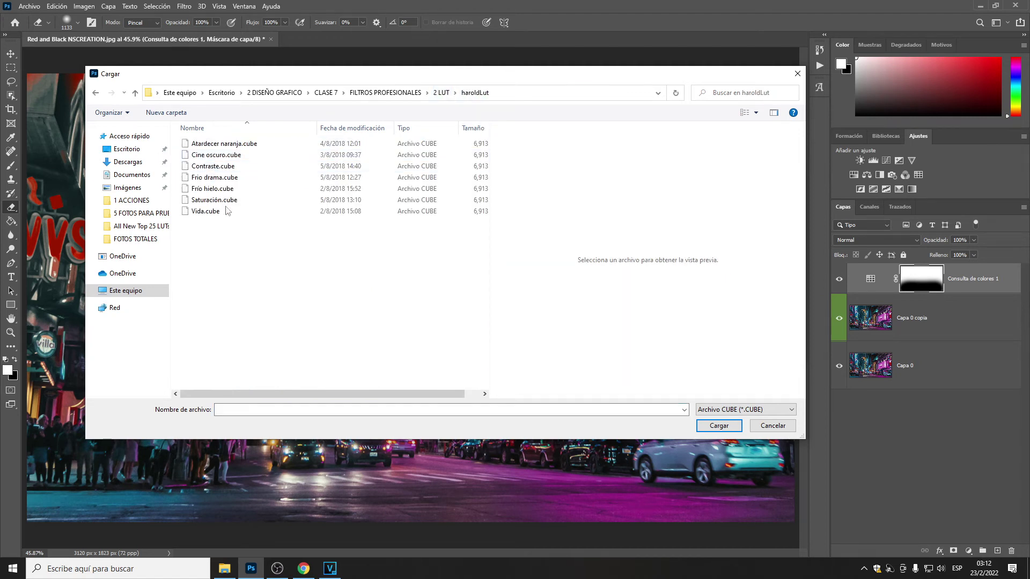
{"action": "left_click", "coordinate": [237, 190]}
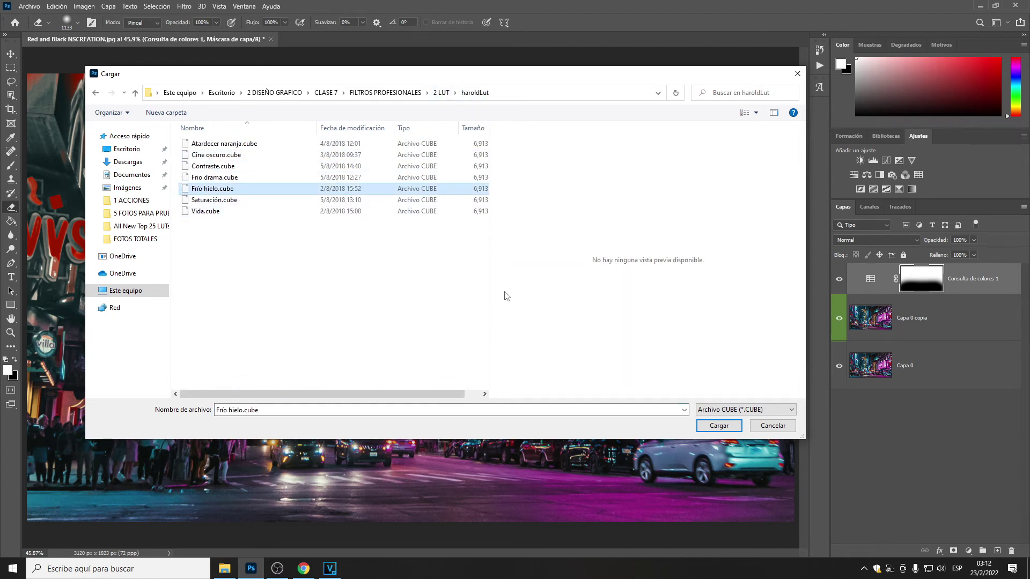
{"action": "left_click", "coordinate": [732, 427]}
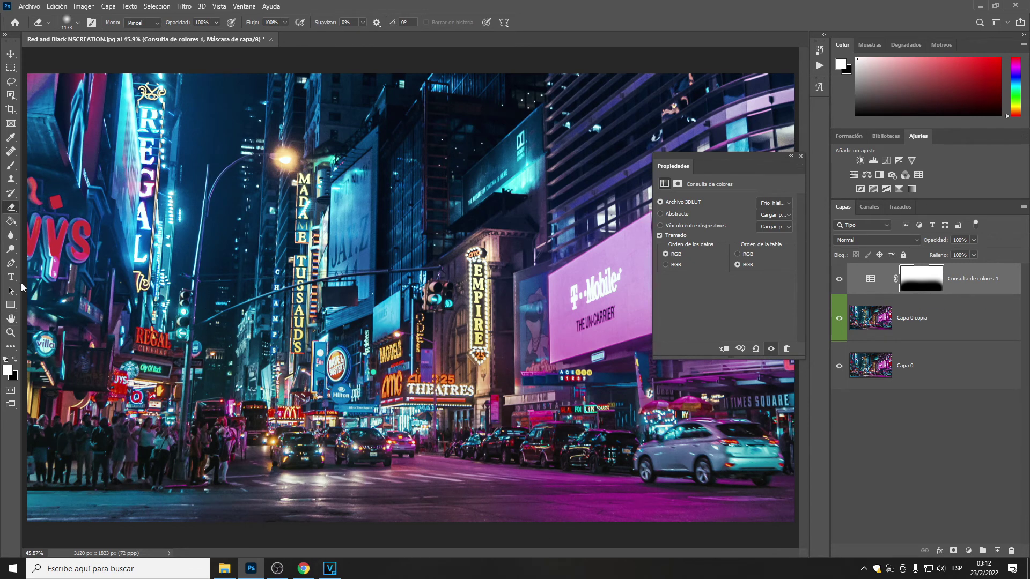
Step: Swap the foreground and background colours and restore the erased lower part of the Color Lookup mask to white
{"action": "left_click", "coordinate": [14, 361]}
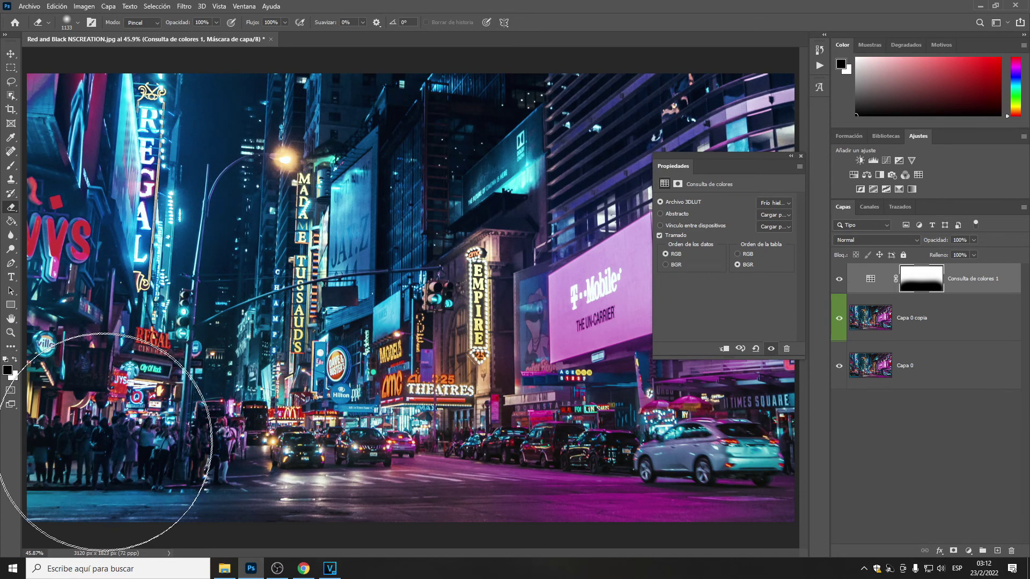
{"action": "mouse_move", "coordinate": [566, 465]}
{"action": "left_mouse_down"}
{"action": "mouse_move", "coordinate": [732, 389]}
{"action": "mouse_move", "coordinate": [740, 277]}
{"action": "left_mouse_up"}
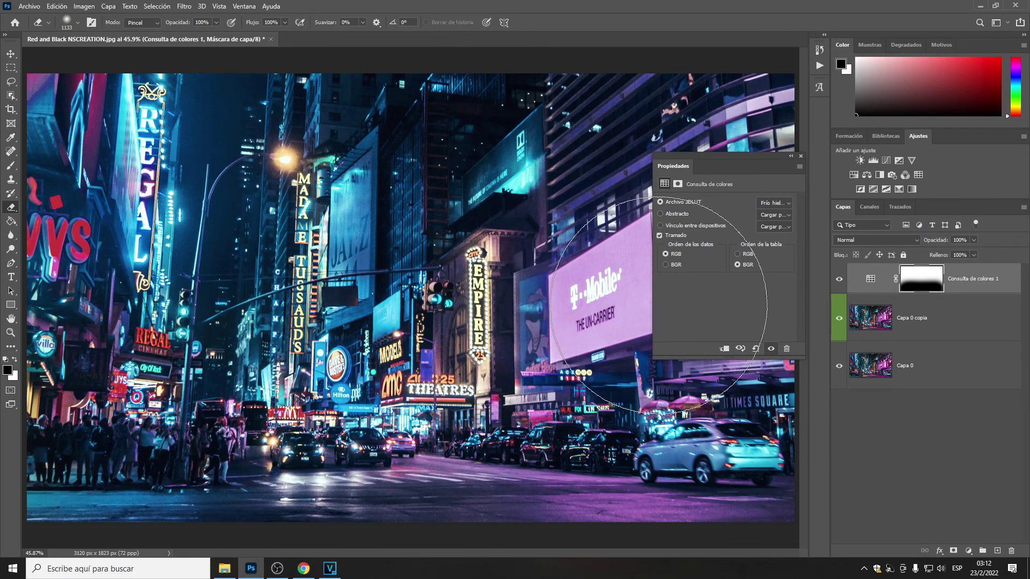
{"action": "left_click", "coordinate": [43, 424]}
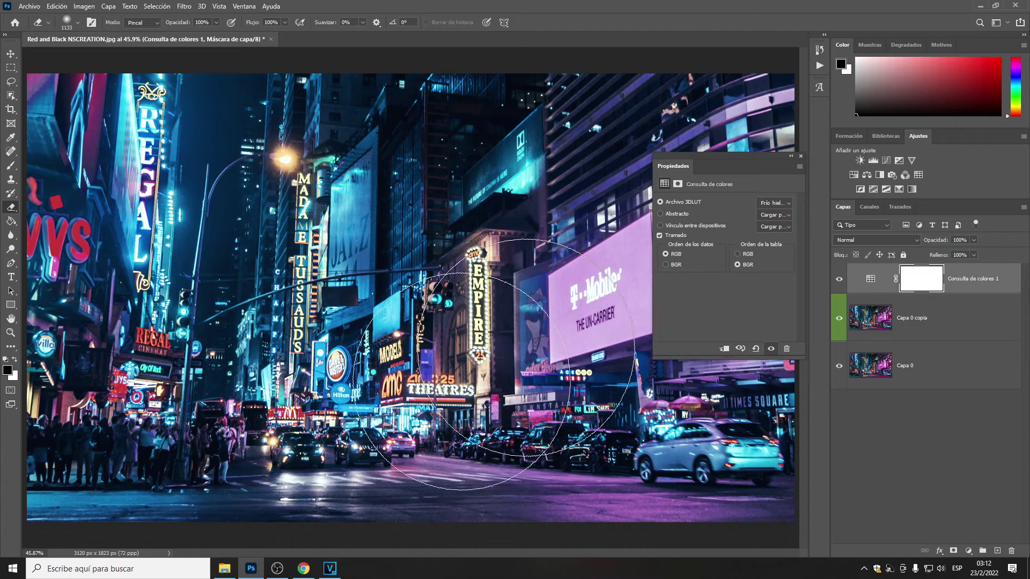
Step: Switch to File Explorer and examine the All New Top 25 LUTs of 2019 and haroldLut folders inside 2 LUT
{"action": "mouse_move", "coordinate": [228, 562]}
{"action": "left_click", "coordinate": [226, 530]}
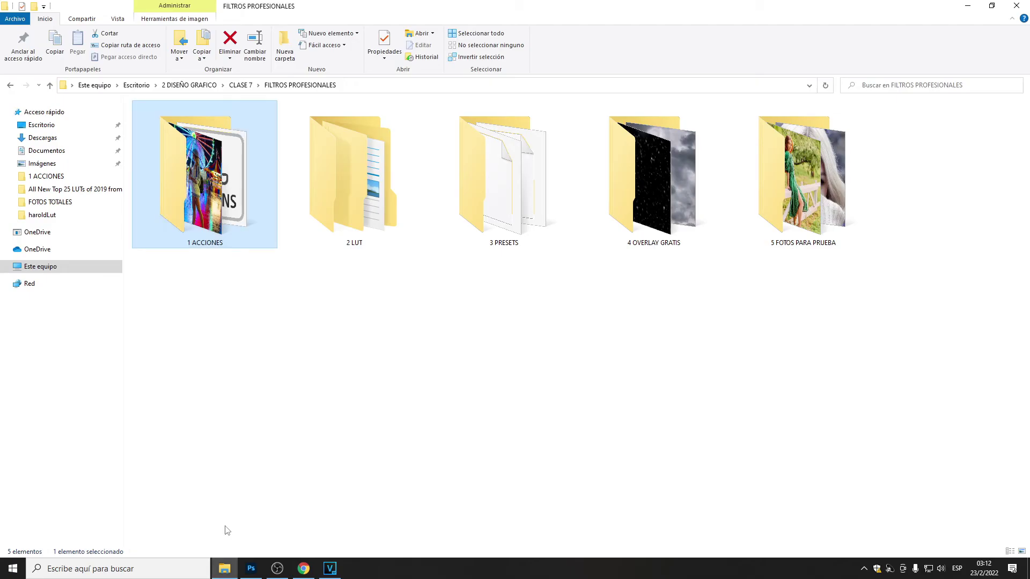
{"action": "double_click", "coordinate": [353, 230]}
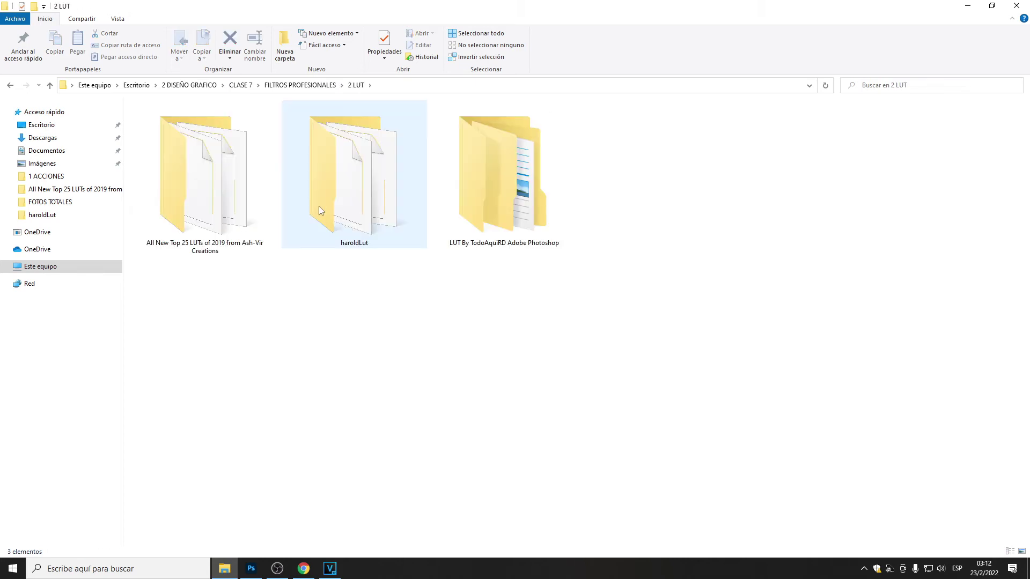
{"action": "double_click", "coordinate": [202, 188]}
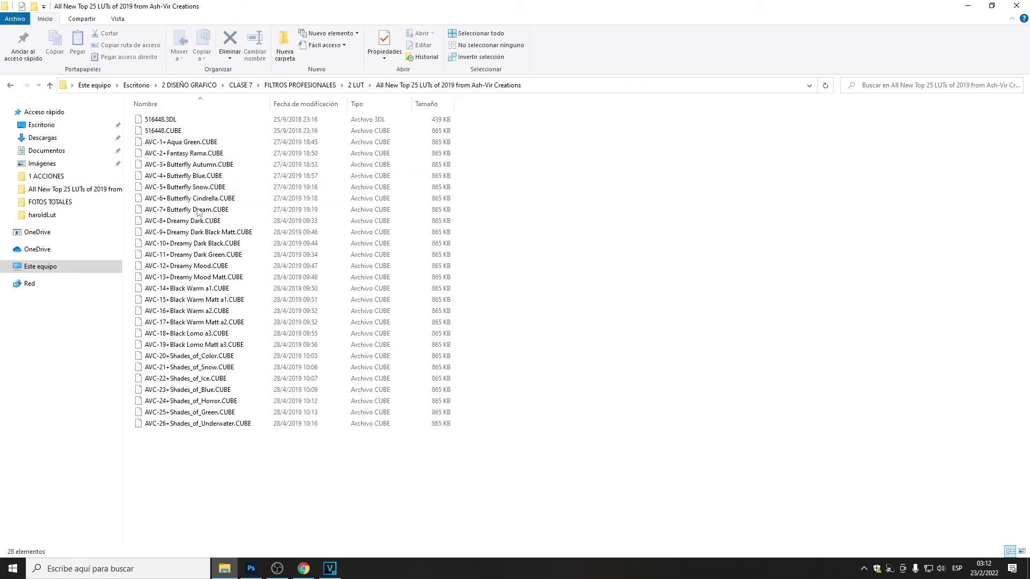
{"action": "left_click", "coordinate": [10, 86]}
{"action": "double_click", "coordinate": [363, 182]}
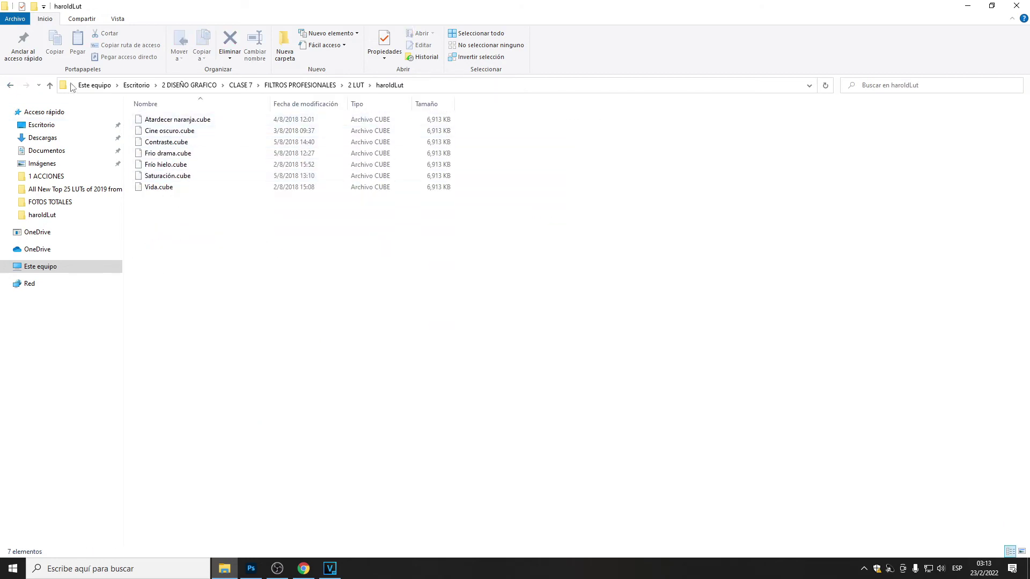
{"action": "left_click", "coordinate": [16, 85]}
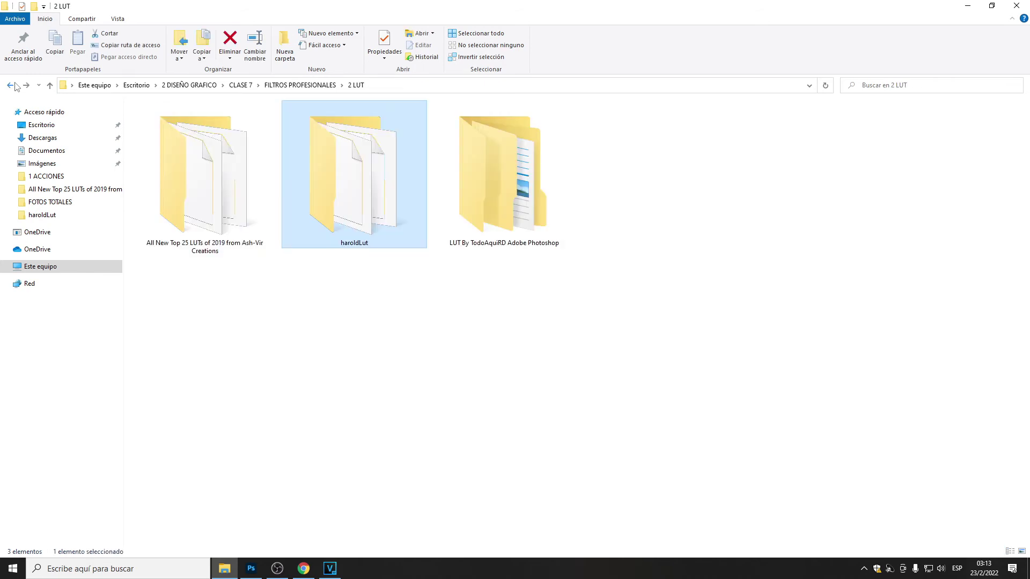
Step: Examine the Cinestyle, Standard Picture Style and Teal and Orange subfolders of LUT By TodoAquiRD Adobe Photoshop, and return to FILTROS PROFESIONALES
{"action": "double_click", "coordinate": [510, 195]}
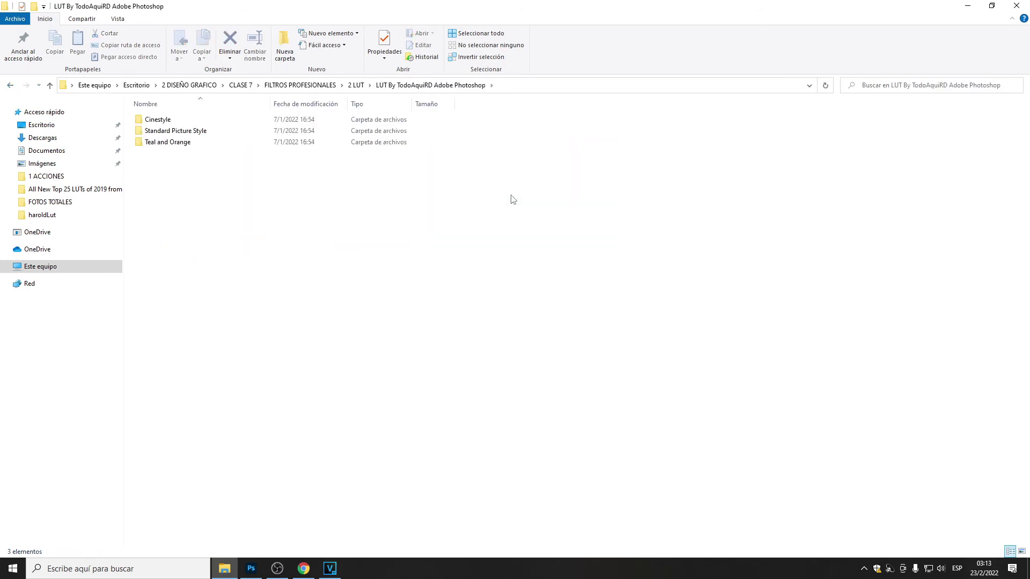
{"action": "double_click", "coordinate": [157, 120]}
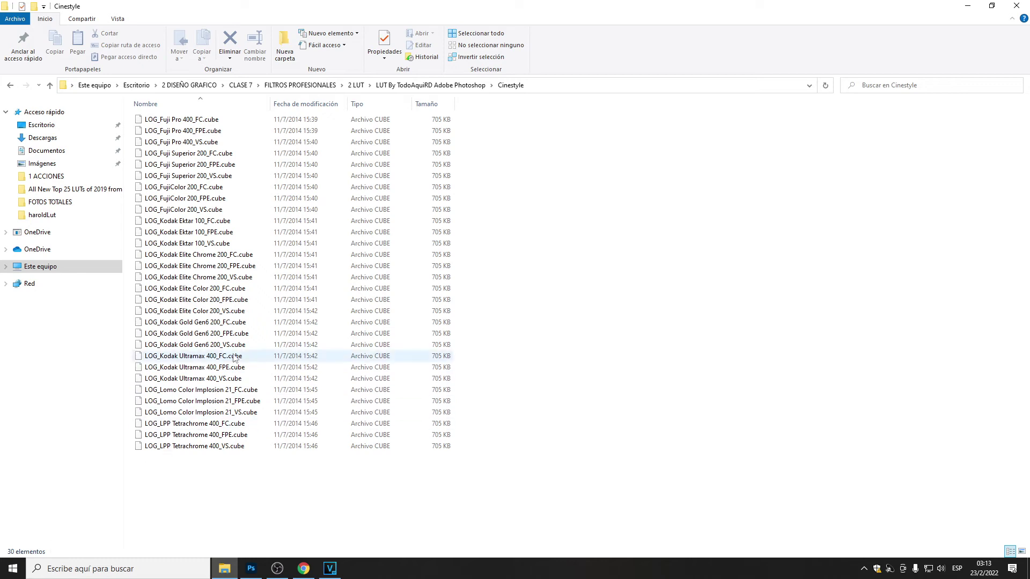
{"action": "left_click", "coordinate": [9, 85]}
{"action": "double_click", "coordinate": [167, 132]}
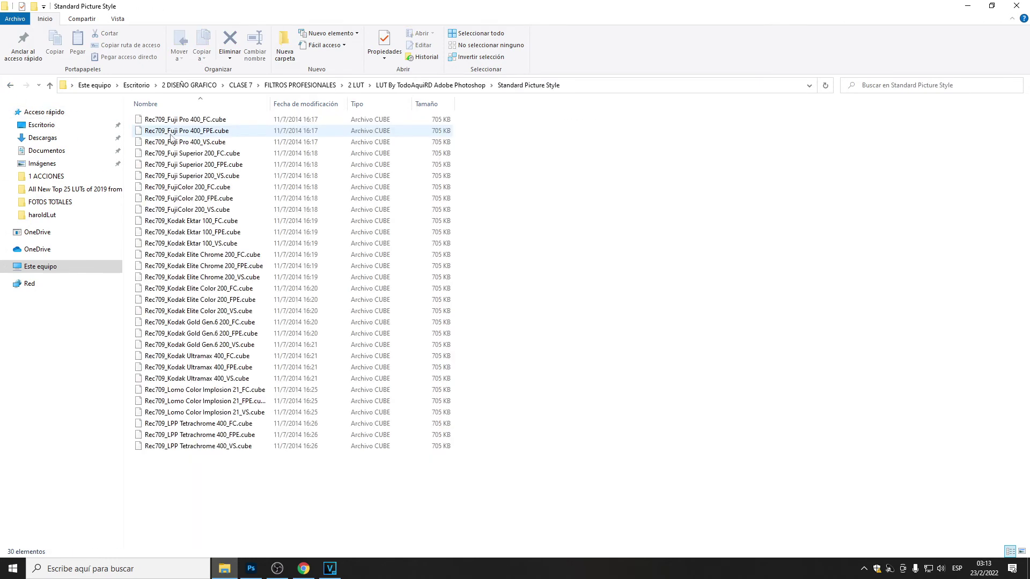
{"action": "left_click", "coordinate": [11, 87]}
{"action": "double_click", "coordinate": [158, 142]}
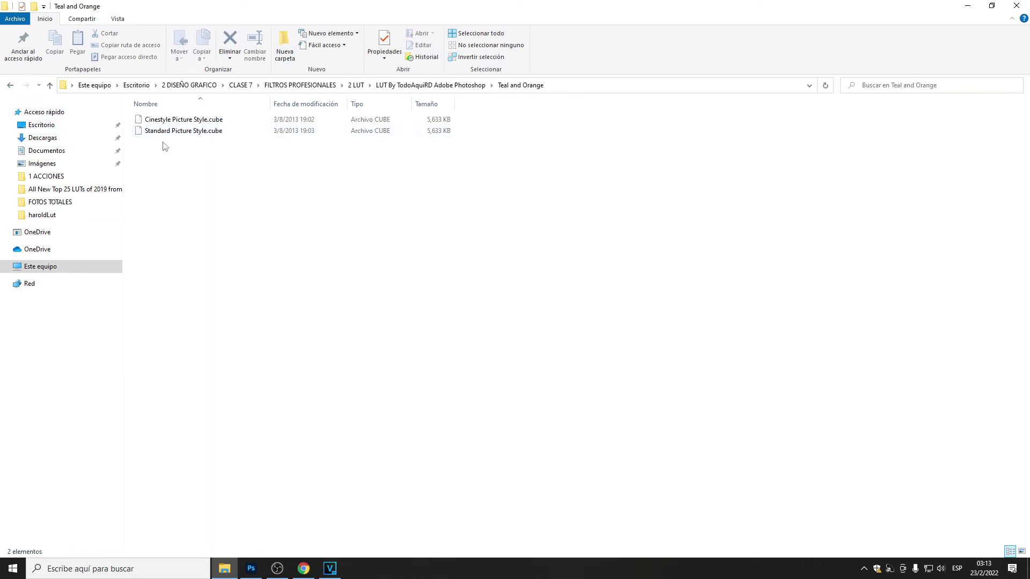
{"action": "left_click", "coordinate": [14, 87]}
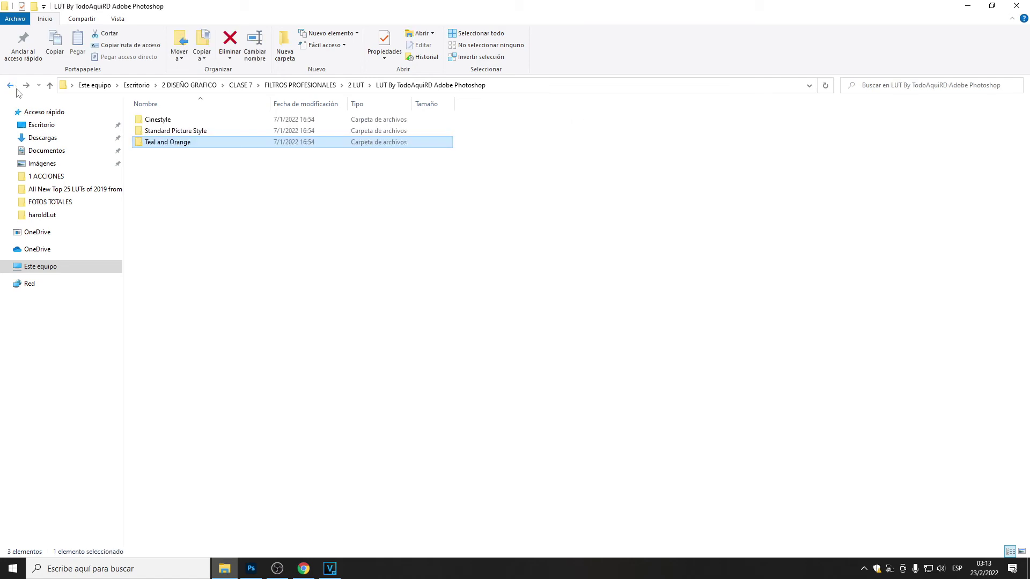
{"action": "left_click", "coordinate": [11, 86]}
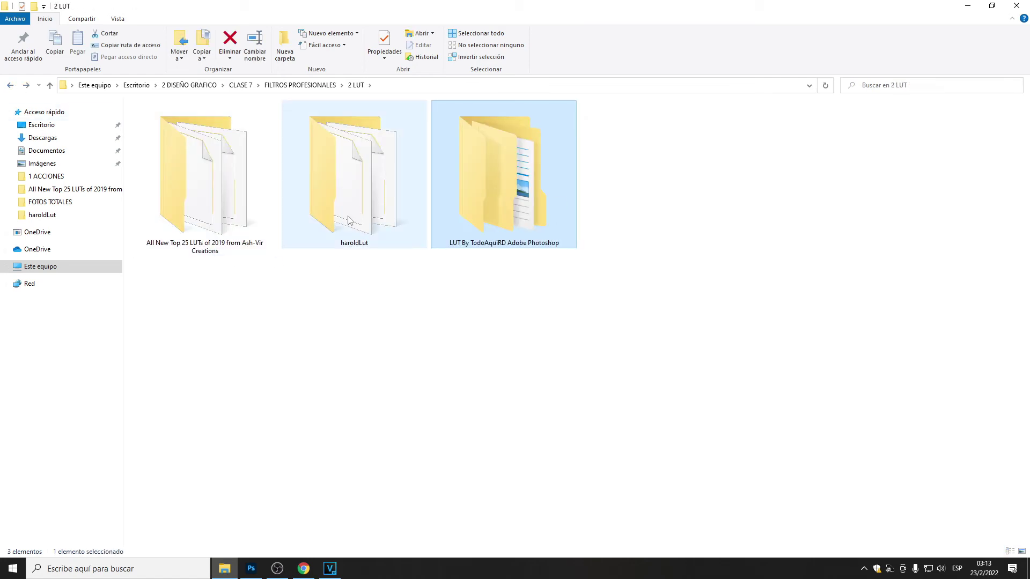
{"action": "left_click", "coordinate": [10, 86]}
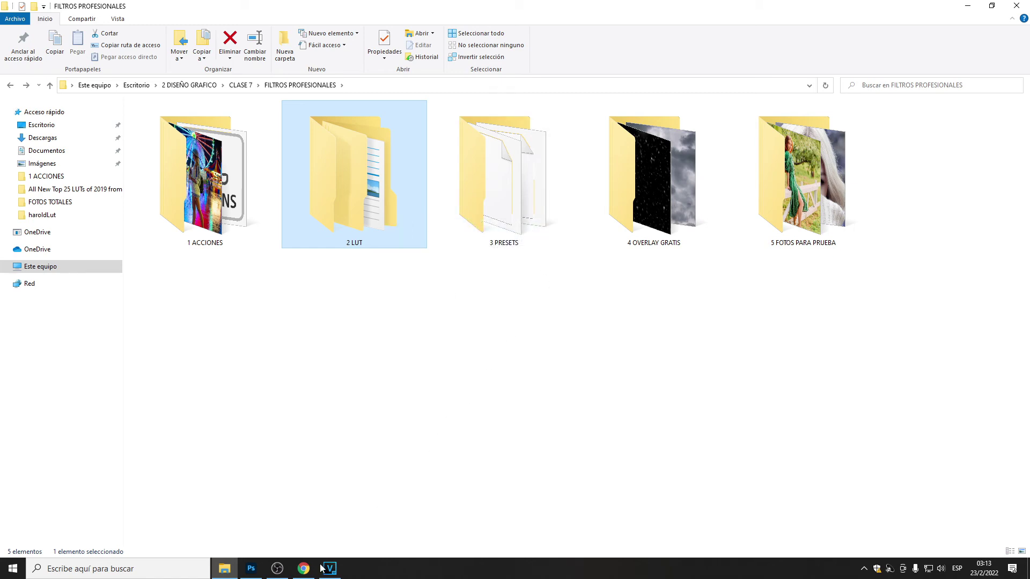
Step: Switch to Photoshop, close Red and Black NSCREATION.jpg without saving, and dismiss the floating properties window
{"action": "left_click", "coordinate": [251, 568]}
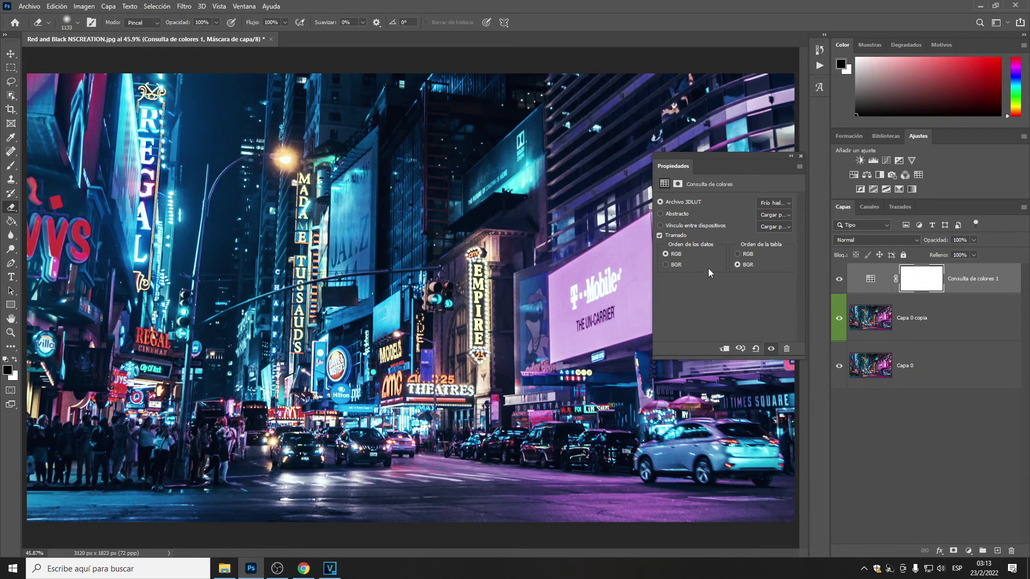
{"action": "left_click", "coordinate": [271, 40]}
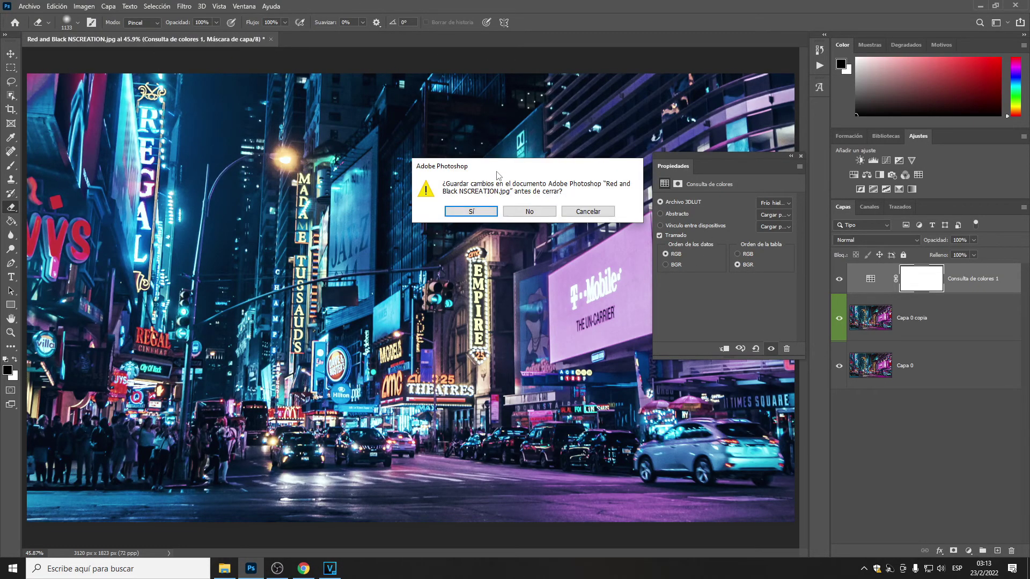
{"action": "left_click", "coordinate": [507, 210]}
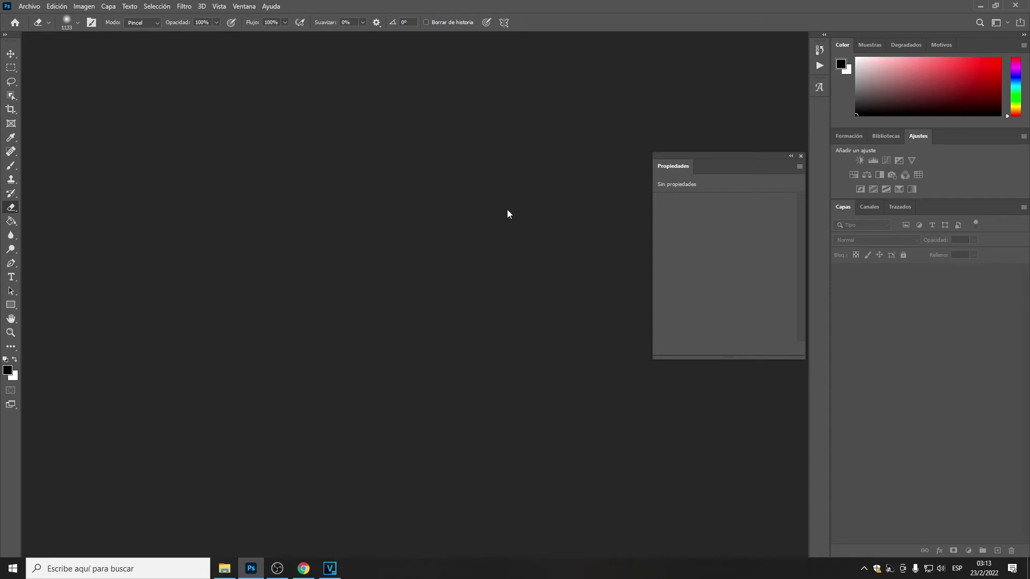
{"action": "left_click", "coordinate": [801, 156]}
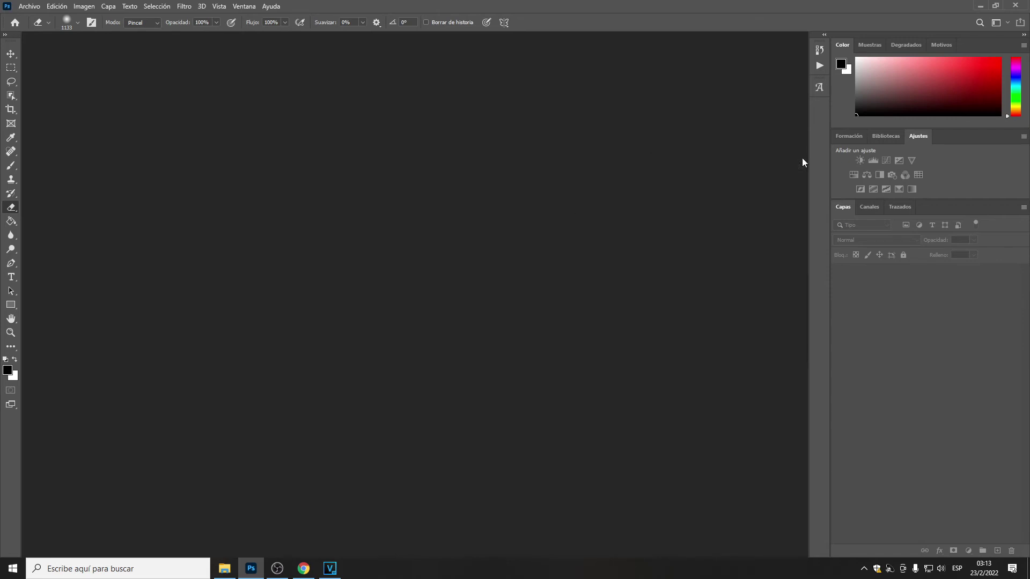
Step: Open the CINEMATIC HSV photo from the 5 FOTOS PARA PRUEBA folder of FILTROS PROFESIONALES
{"action": "left_click", "coordinate": [30, 7]}
{"action": "left_click", "coordinate": [32, 28]}
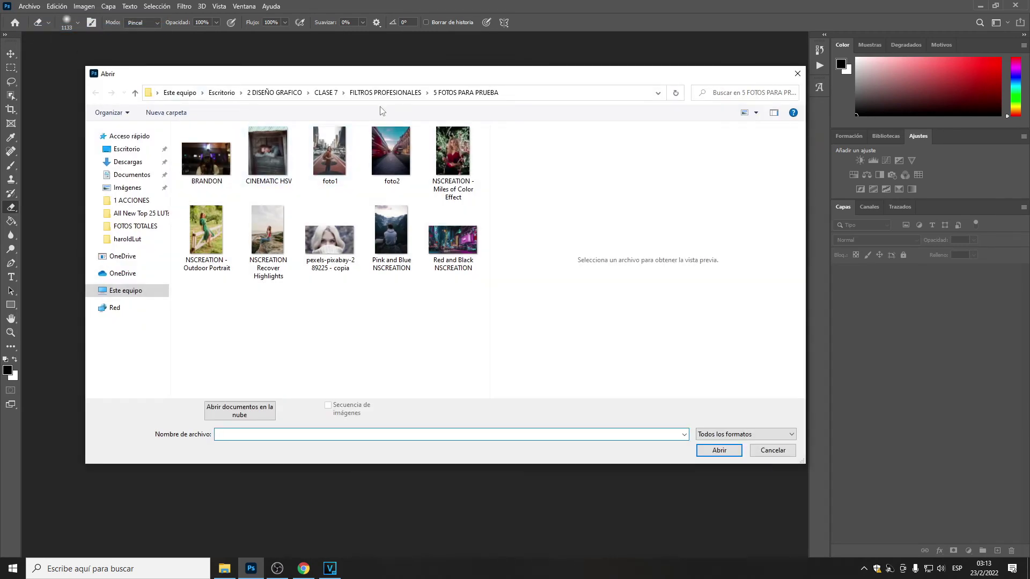
{"action": "left_click", "coordinate": [407, 95]}
{"action": "left_click", "coordinate": [455, 189]}
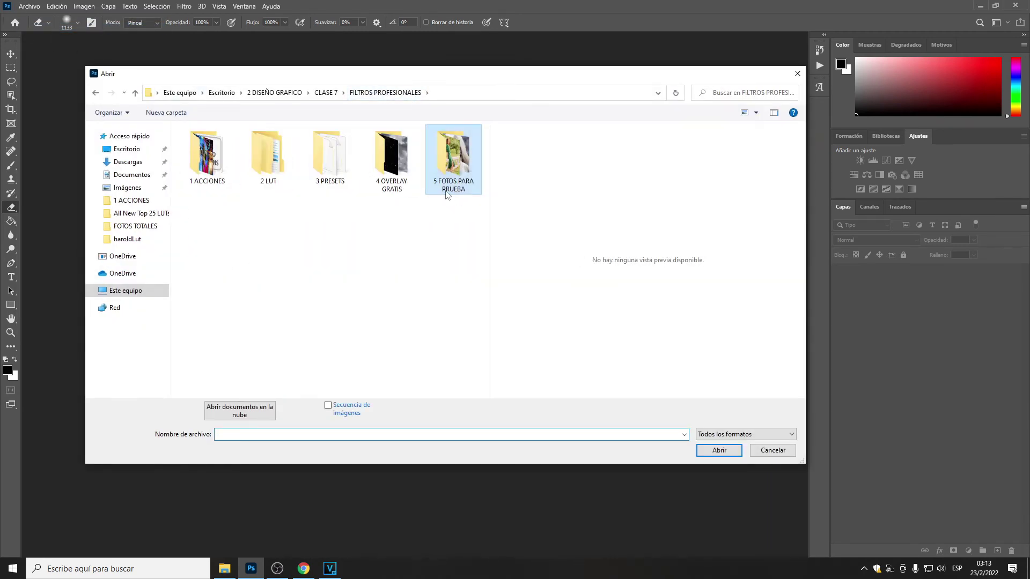
{"action": "double_click", "coordinate": [460, 187]}
{"action": "left_click", "coordinate": [278, 172]}
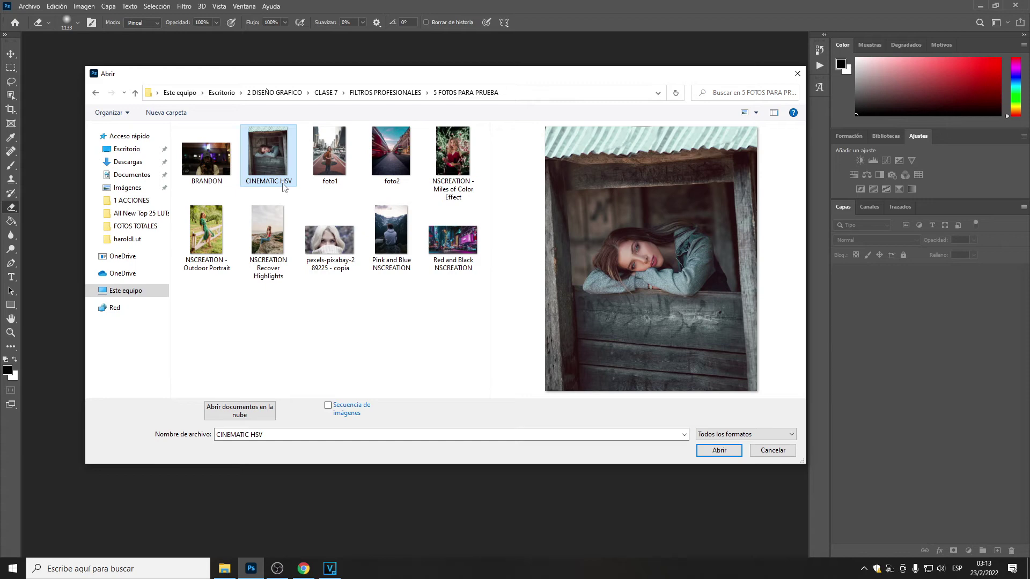
{"action": "left_click", "coordinate": [729, 453]}
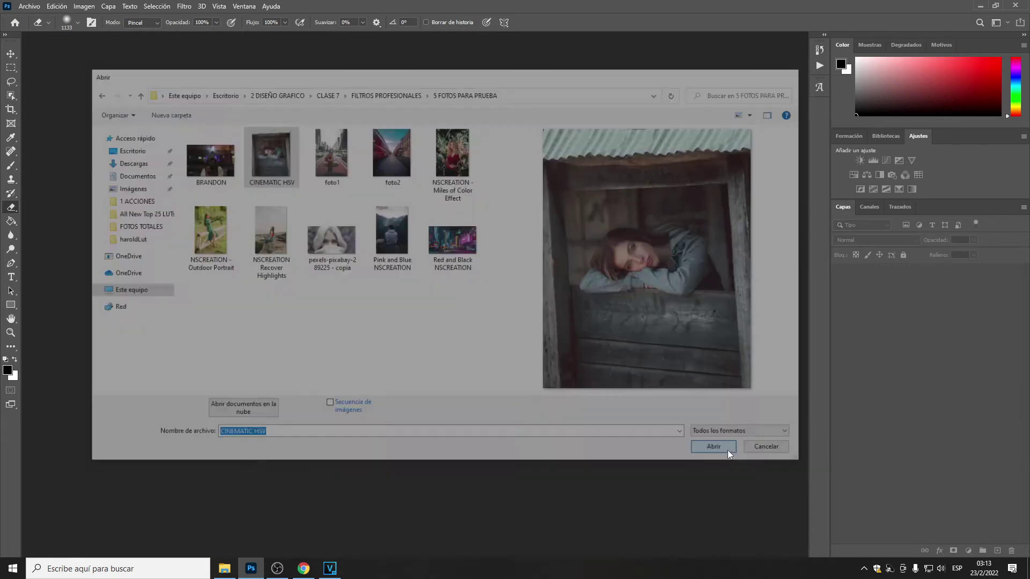
Step: Unlock the background layer of the CINEMATIC HSV photo
{"action": "left_click", "coordinate": [533, 319]}
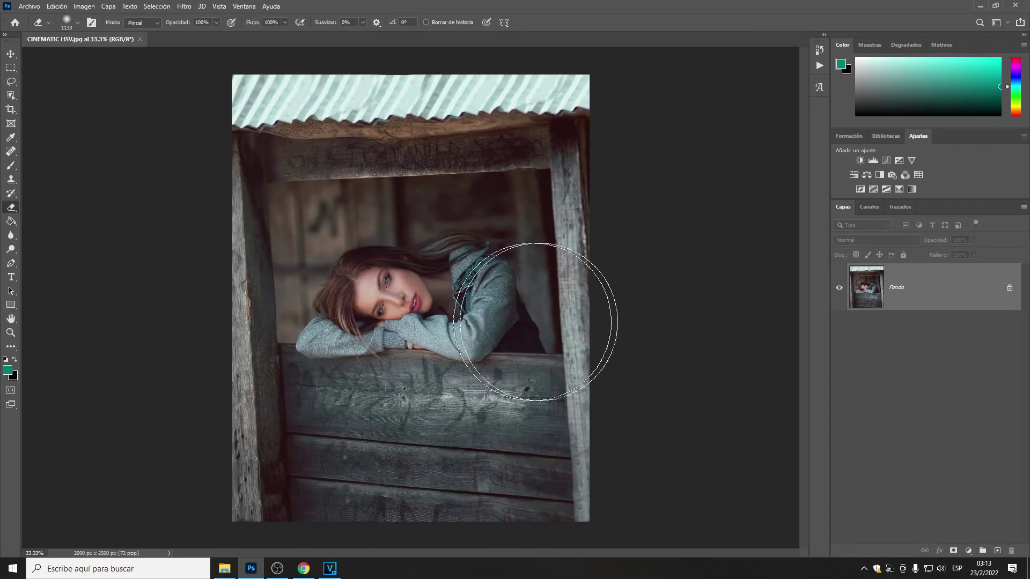
{"action": "scroll", "coordinate": [720, 340], "scroll_direction": "up", "scroll_amount": 1}
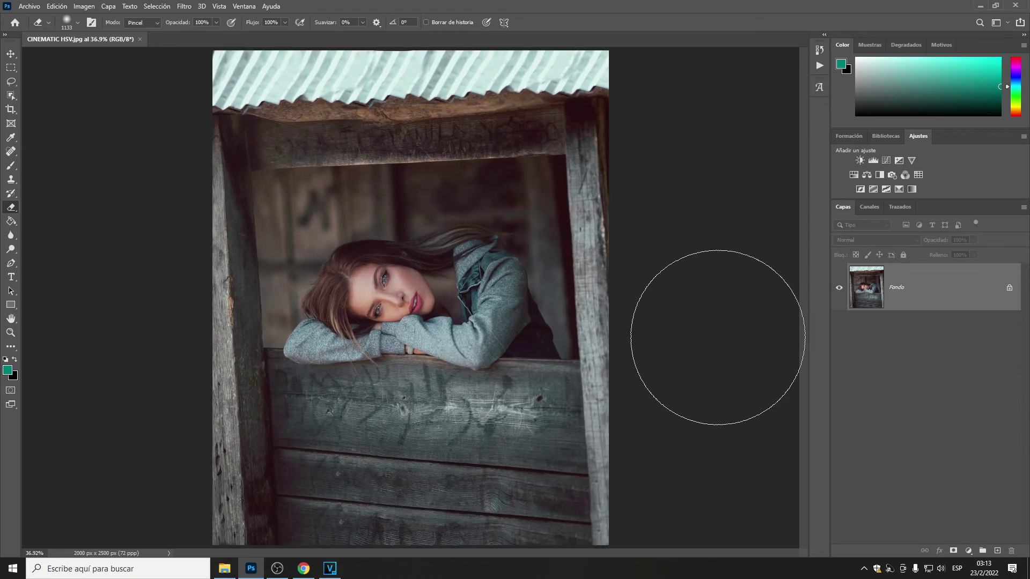
{"action": "left_click", "coordinate": [1010, 288]}
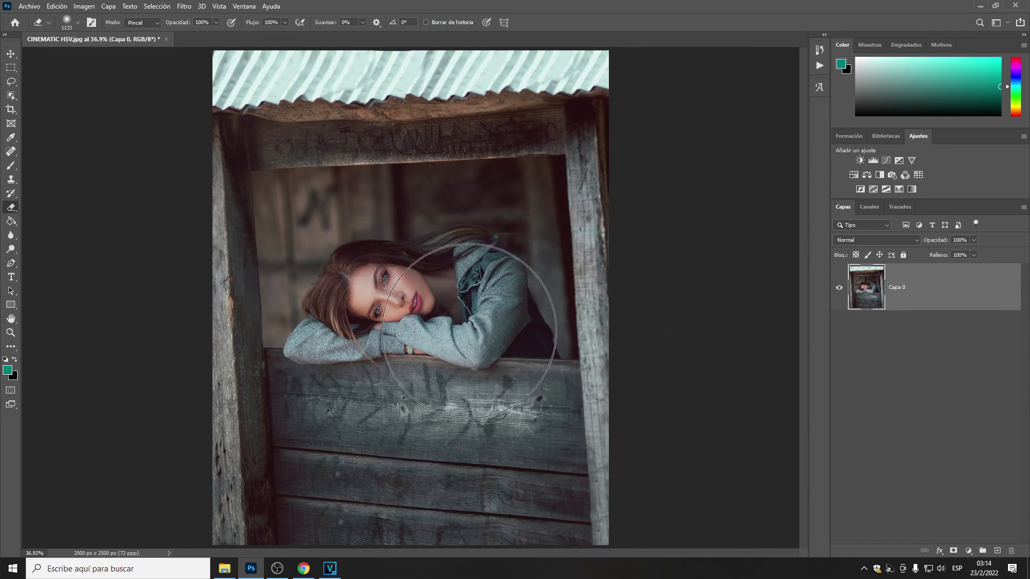
Step: Switch to File Explorer and examine the .xmp preset files in the 3 PRESETS folder
{"action": "left_click", "coordinate": [224, 568]}
{"action": "left_click", "coordinate": [527, 207]}
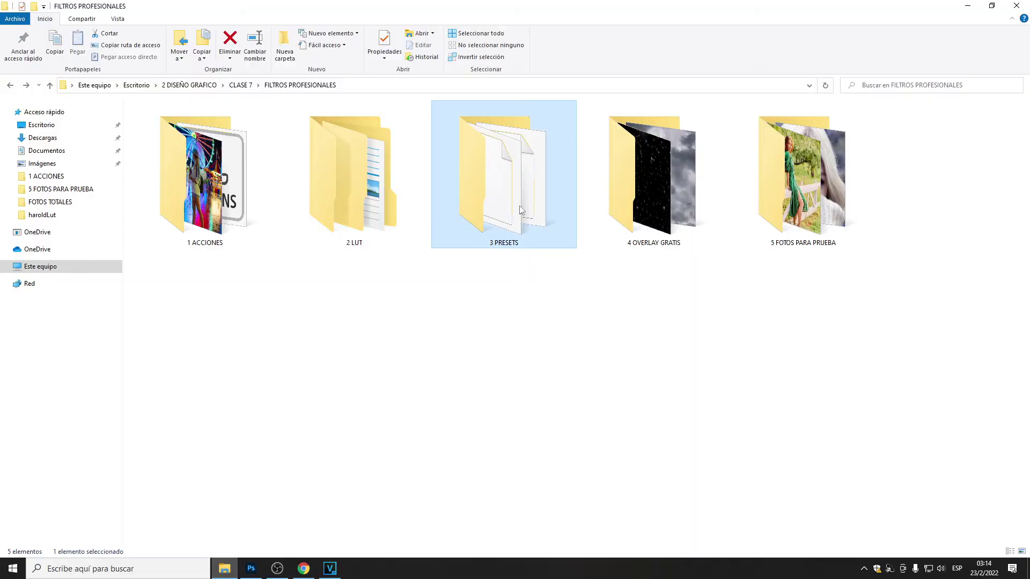
{"action": "double_click", "coordinate": [504, 200]}
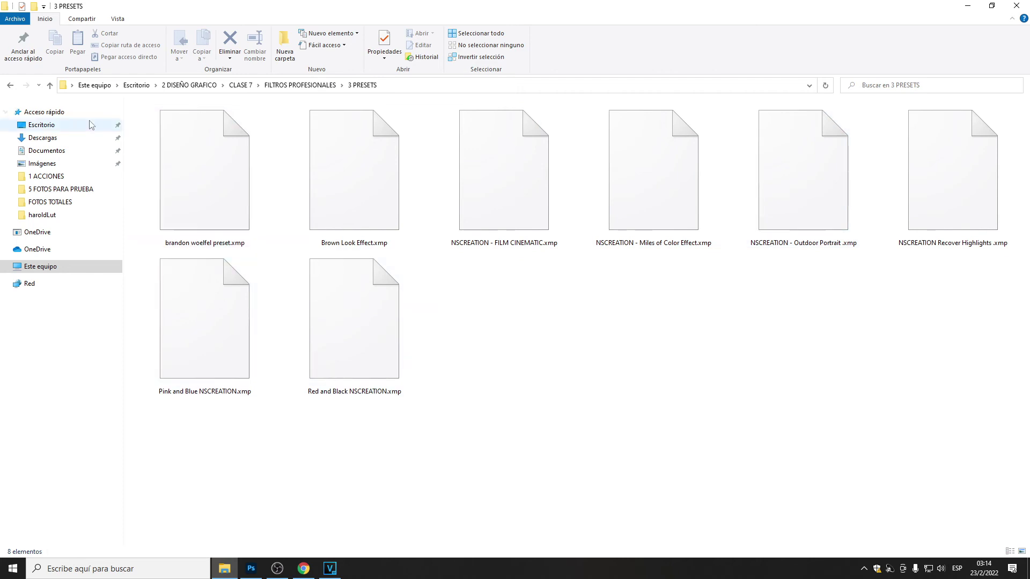
{"action": "left_click", "coordinate": [11, 85]}
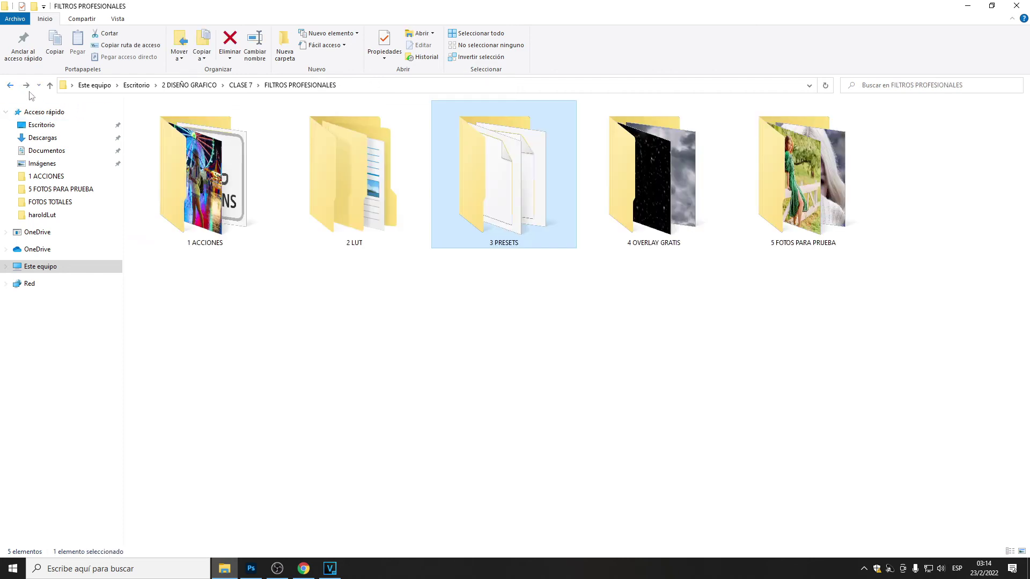
{"action": "double_click", "coordinate": [523, 246]}
{"action": "left_click", "coordinate": [345, 239]}
{"action": "left_click", "coordinate": [499, 246]}
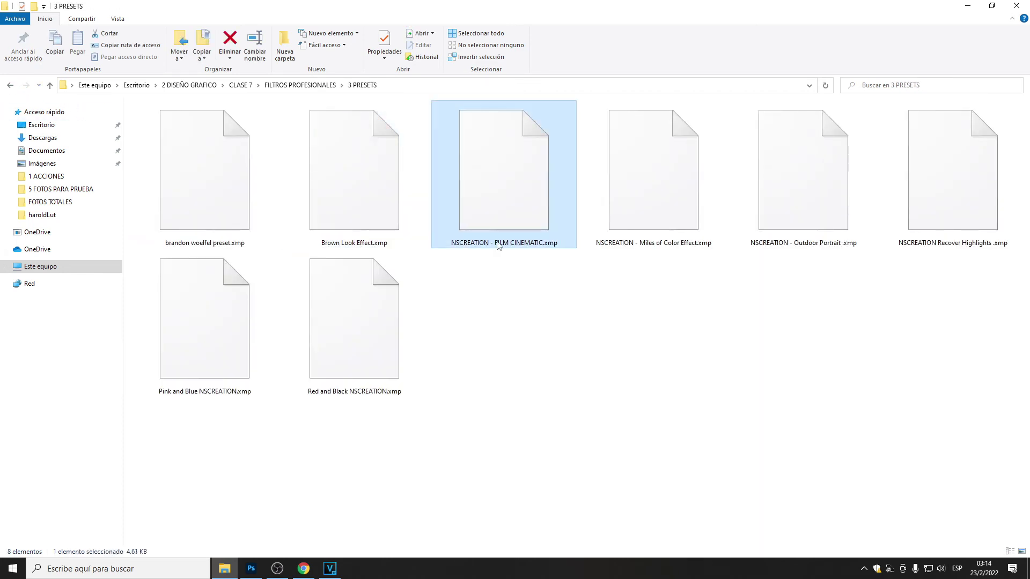
{"action": "left_click", "coordinate": [622, 239]}
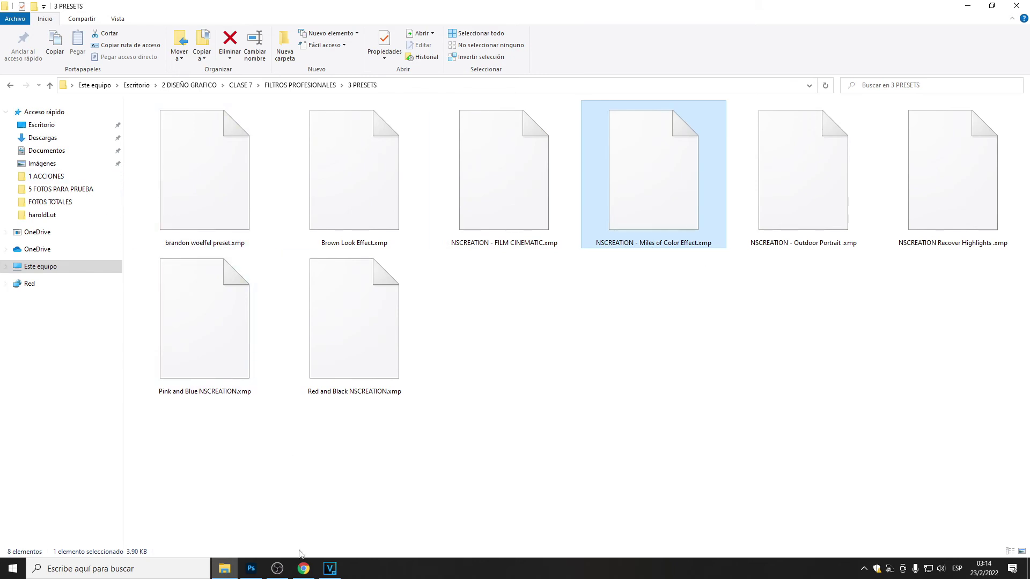
Step: Switch to Photoshop, start the Camera Raw filter on Capa 0, and collapse its basic adjustments section
{"action": "left_click", "coordinate": [261, 571]}
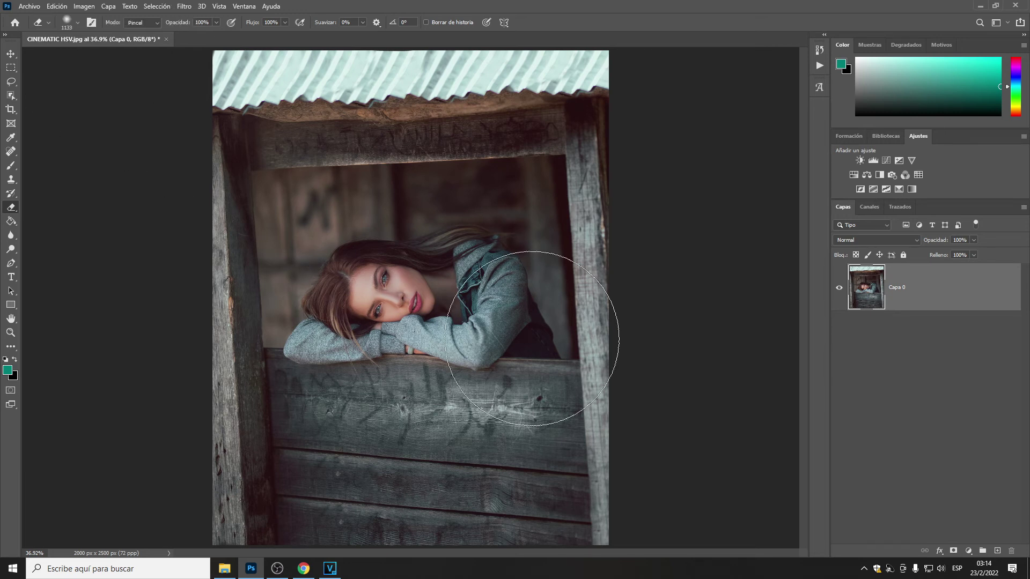
{"action": "left_click", "coordinate": [185, 6]}
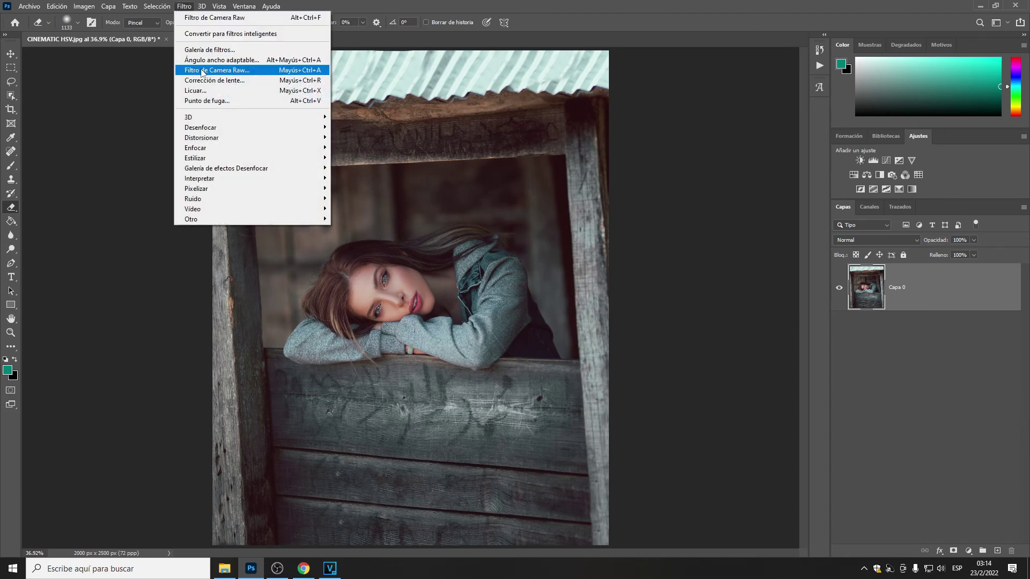
{"action": "left_click", "coordinate": [263, 74]}
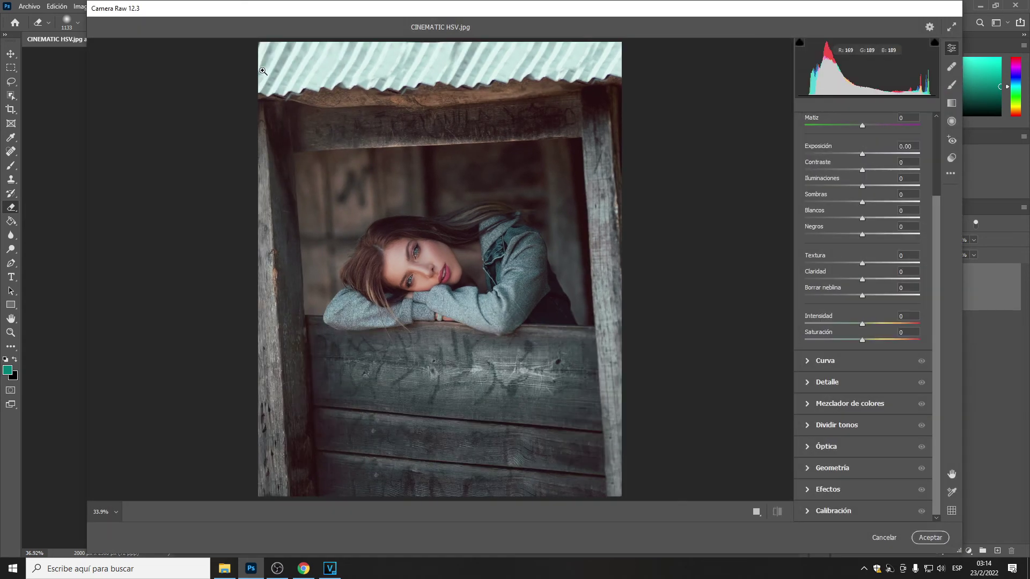
{"action": "scroll", "coordinate": [868, 236], "scroll_direction": "up", "scroll_amount": 3}
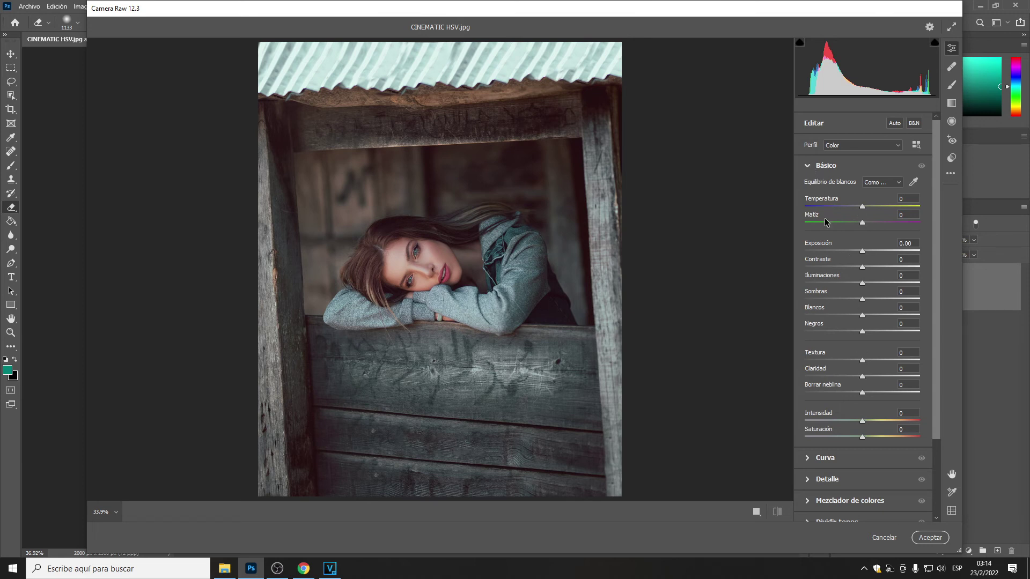
{"action": "left_click", "coordinate": [808, 166]}
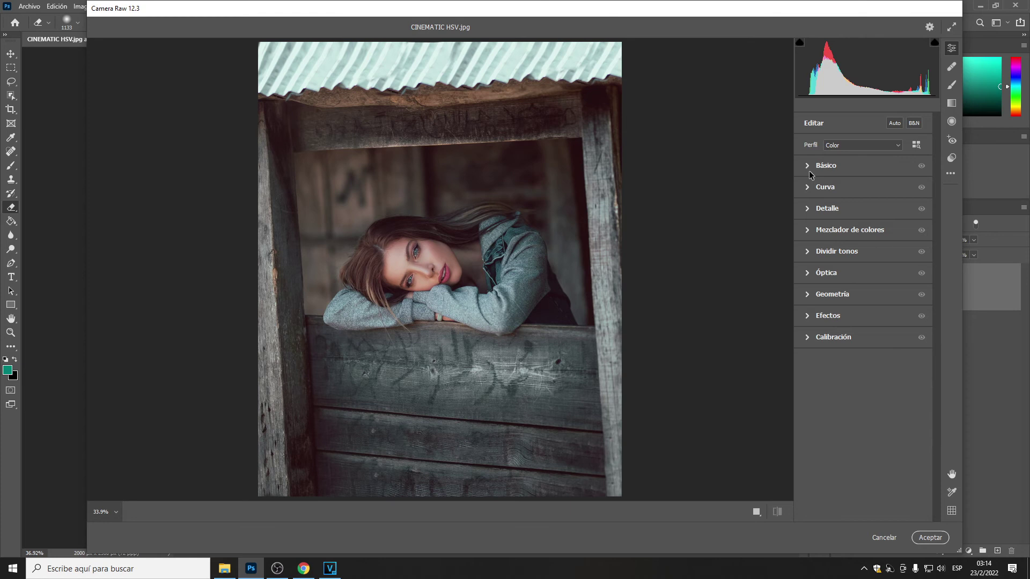
Step: Start loading Camera Raw settings and browse through CLASE 7 and FILTROS PROFESIONALES to the 3 PRESETS folder
{"action": "left_click", "coordinate": [949, 176]}
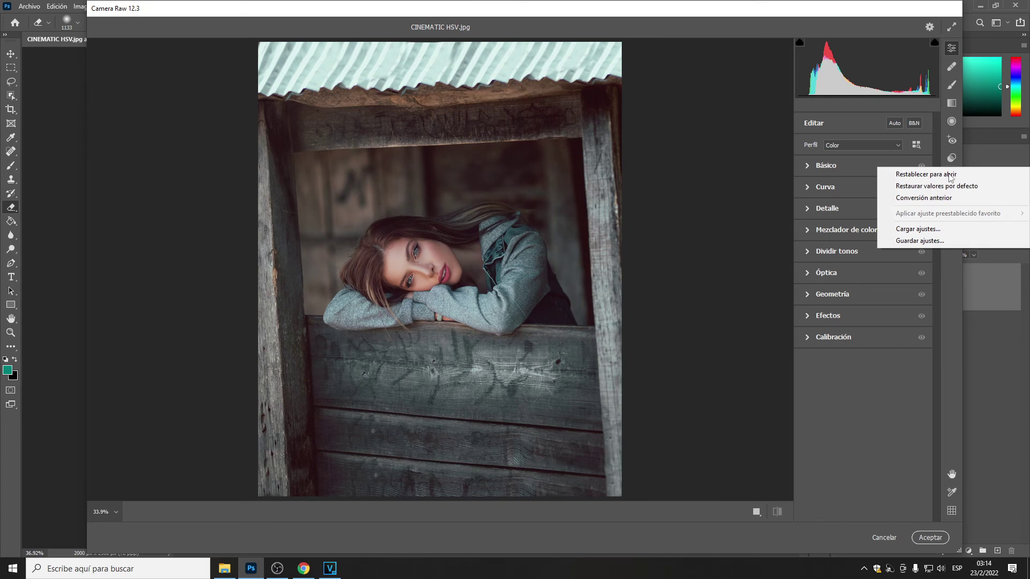
{"action": "left_click", "coordinate": [932, 233]}
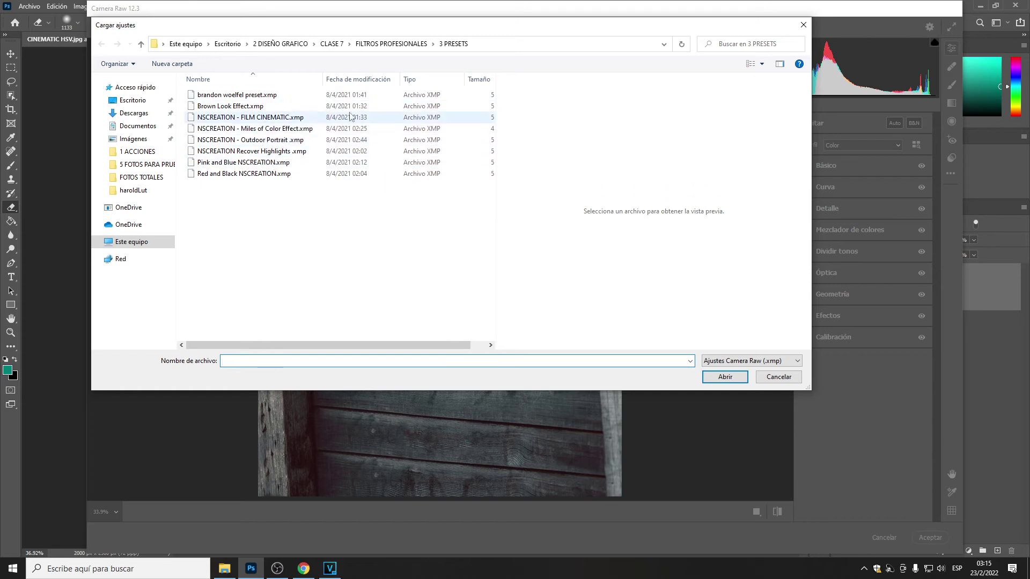
{"action": "left_click", "coordinate": [288, 44]}
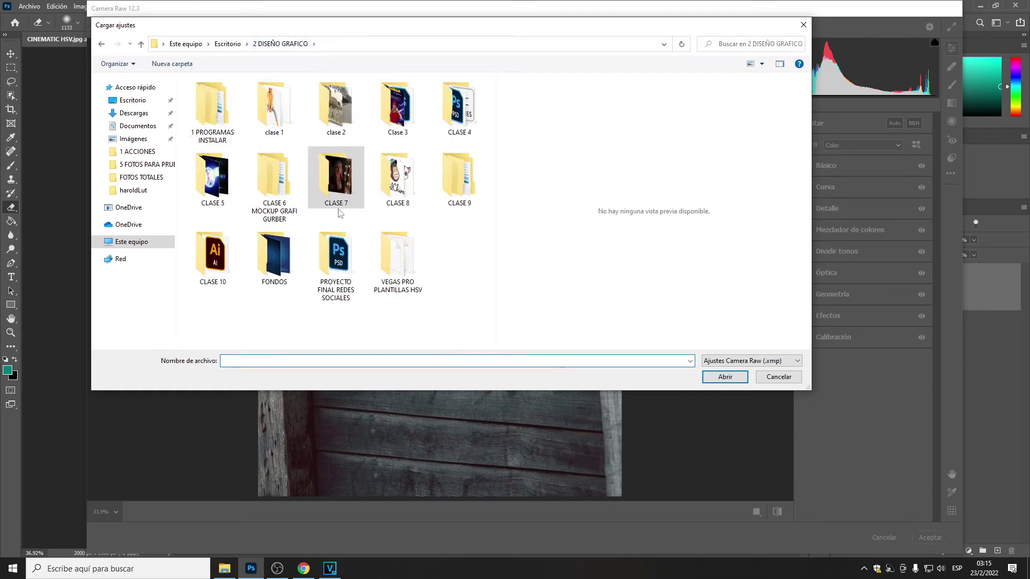
{"action": "double_click", "coordinate": [341, 184]}
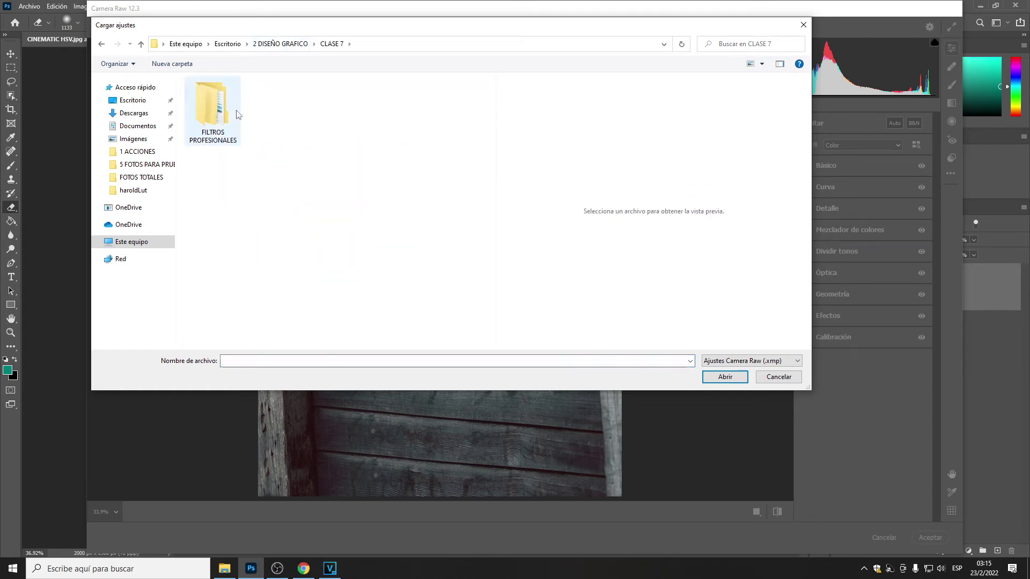
{"action": "double_click", "coordinate": [228, 111]}
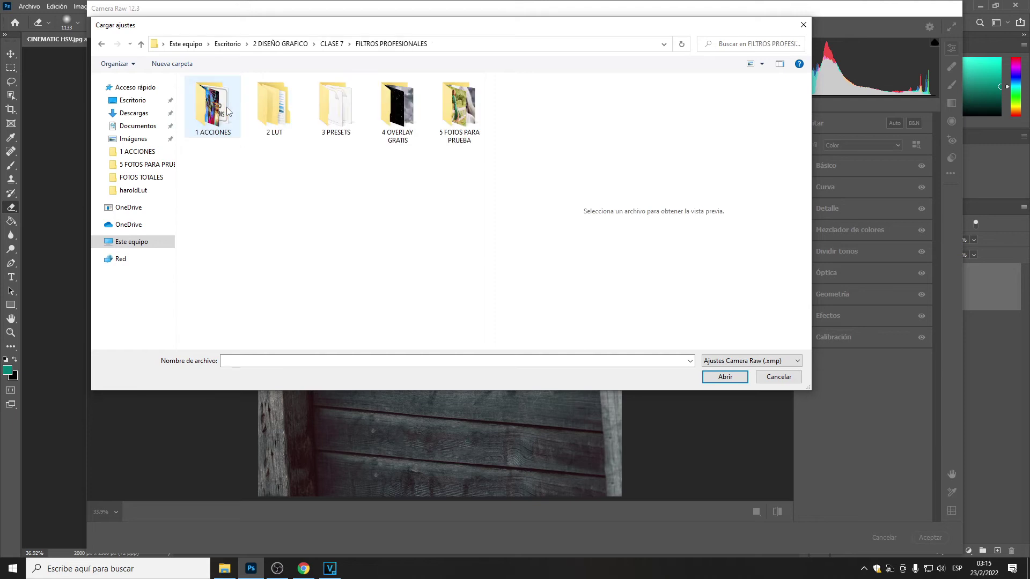
{"action": "left_click", "coordinate": [332, 132]}
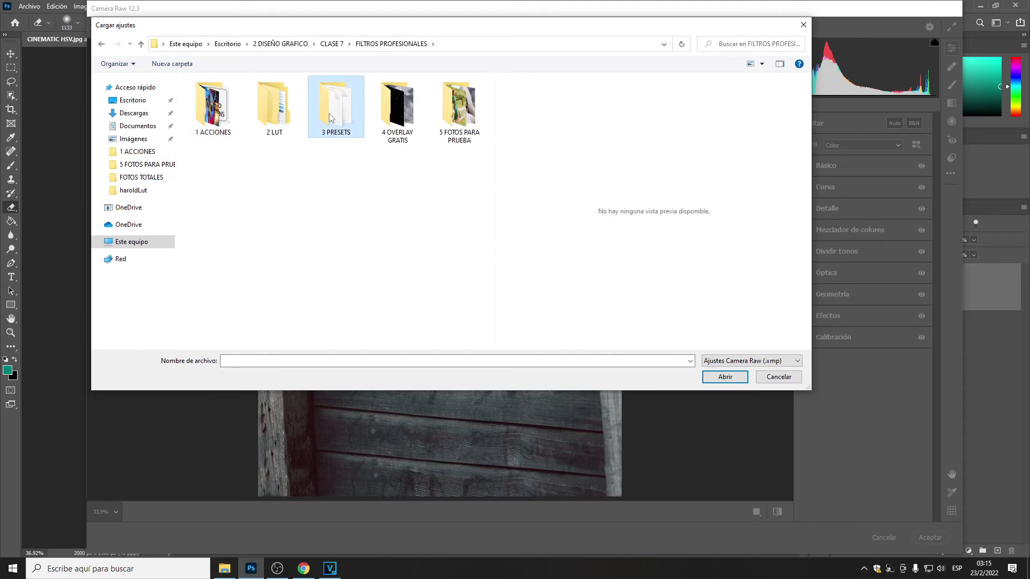
{"action": "double_click", "coordinate": [329, 117]}
Step: Load the NSCREATION - FILM CINEMATIC.xmp preset, compare before and after, and apply the Camera Raw filter to the photo
{"action": "left_click", "coordinate": [255, 119]}
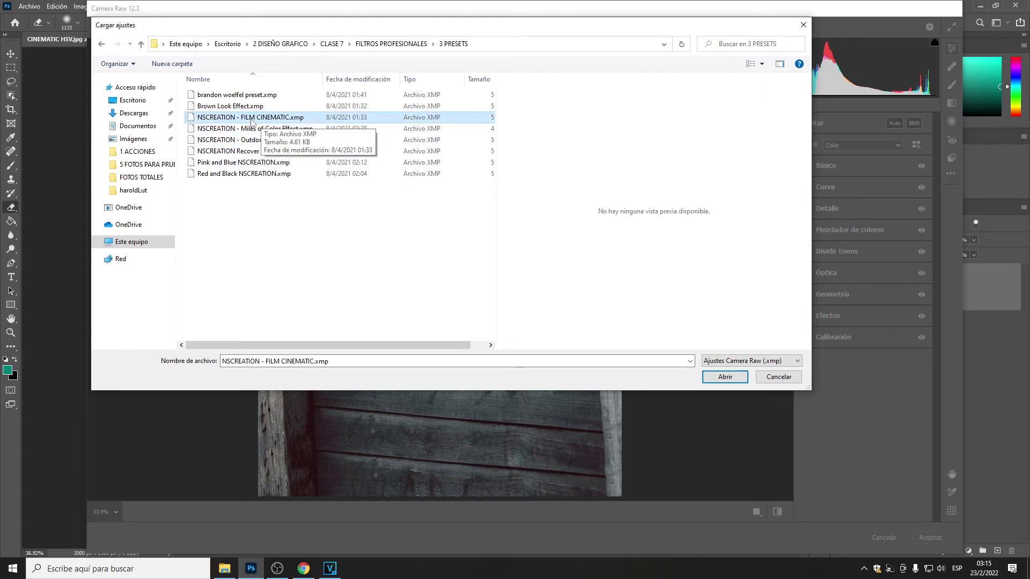
{"action": "left_click_drag", "start_coordinate": [343, 25], "coordinate": [403, 196]}
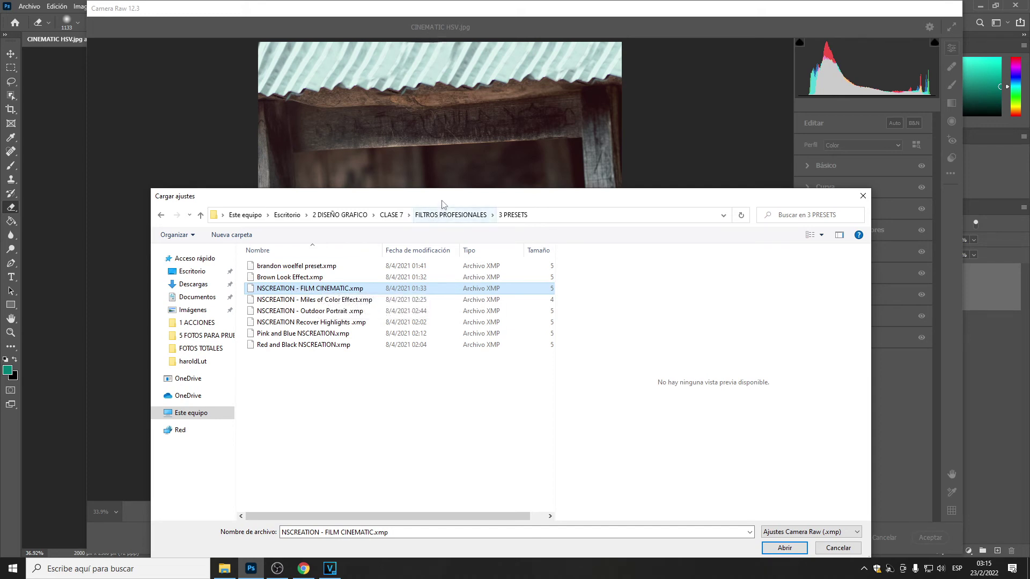
{"action": "left_click_drag", "start_coordinate": [442, 201], "coordinate": [419, 72]}
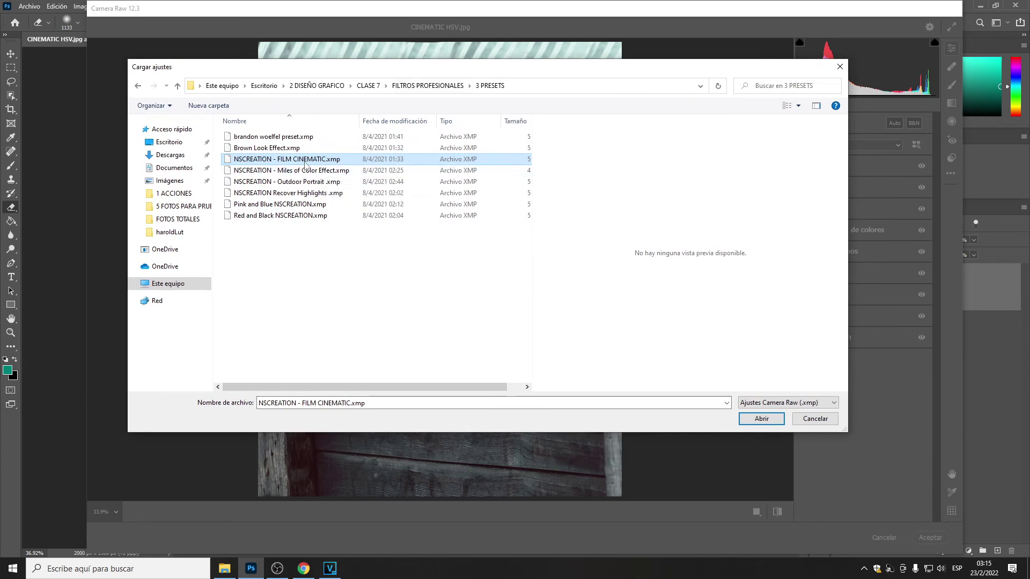
{"action": "left_click", "coordinate": [758, 418]}
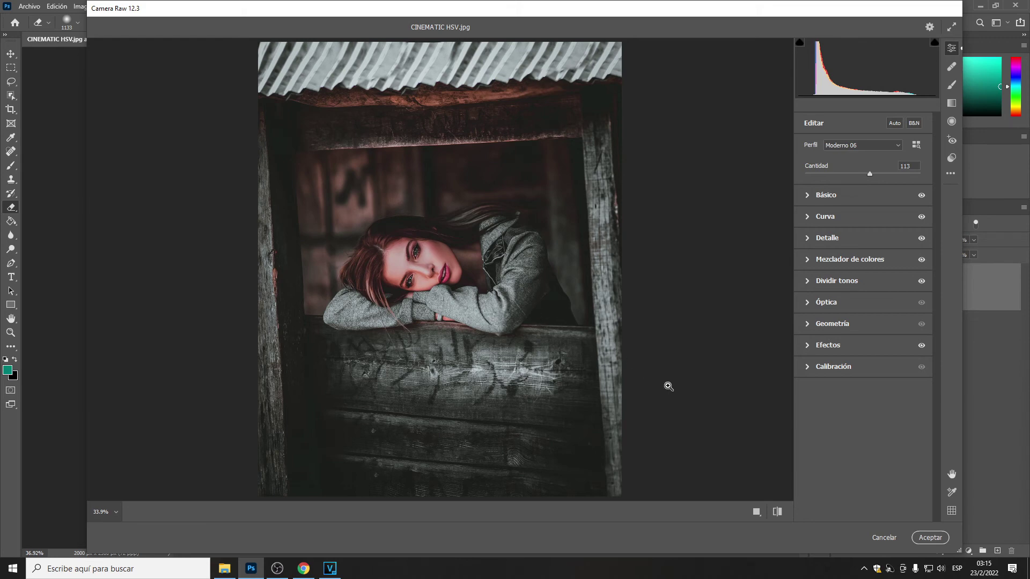
{"action": "left_click", "coordinate": [755, 513]}
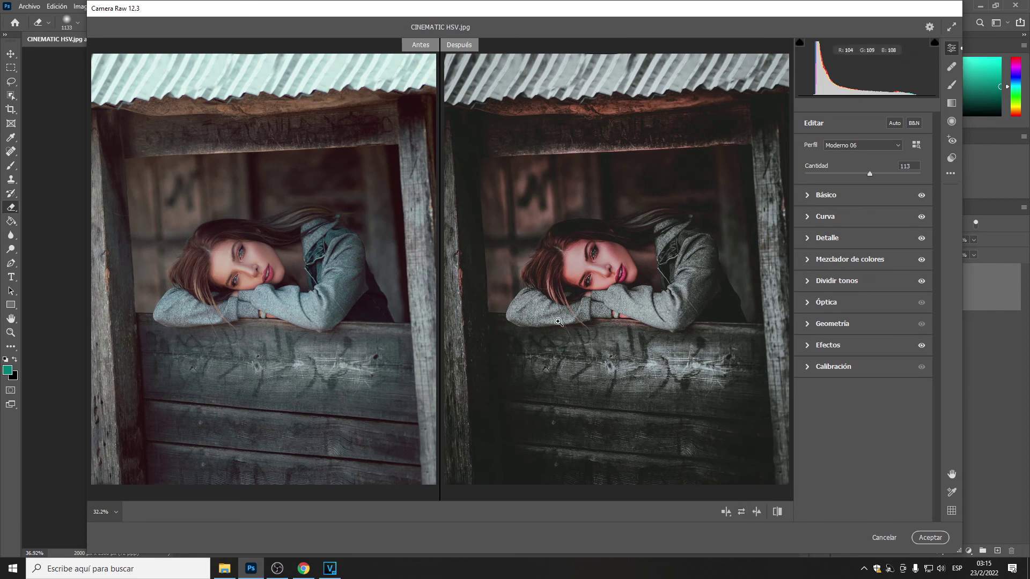
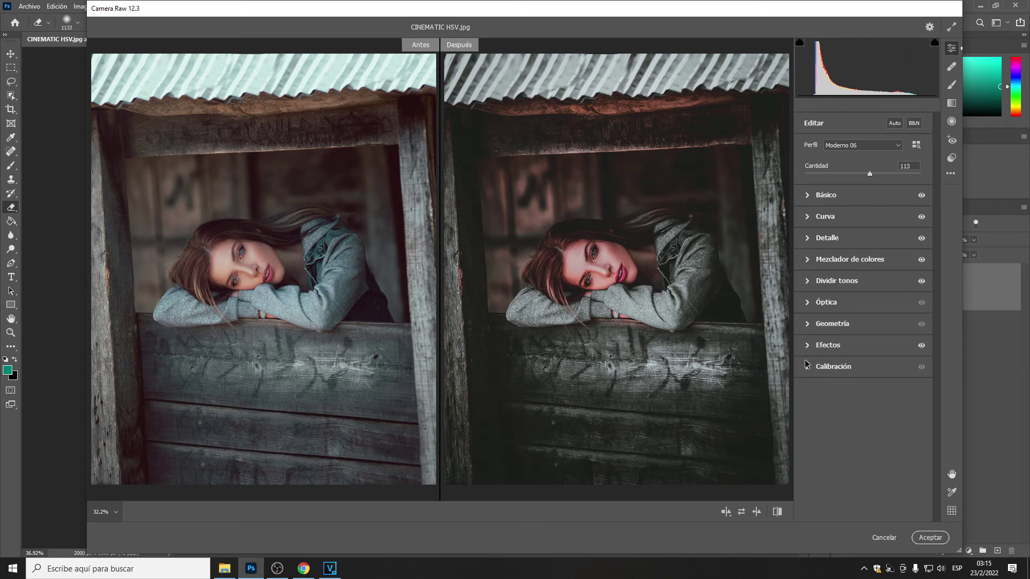
{"action": "left_click", "coordinate": [930, 537]}
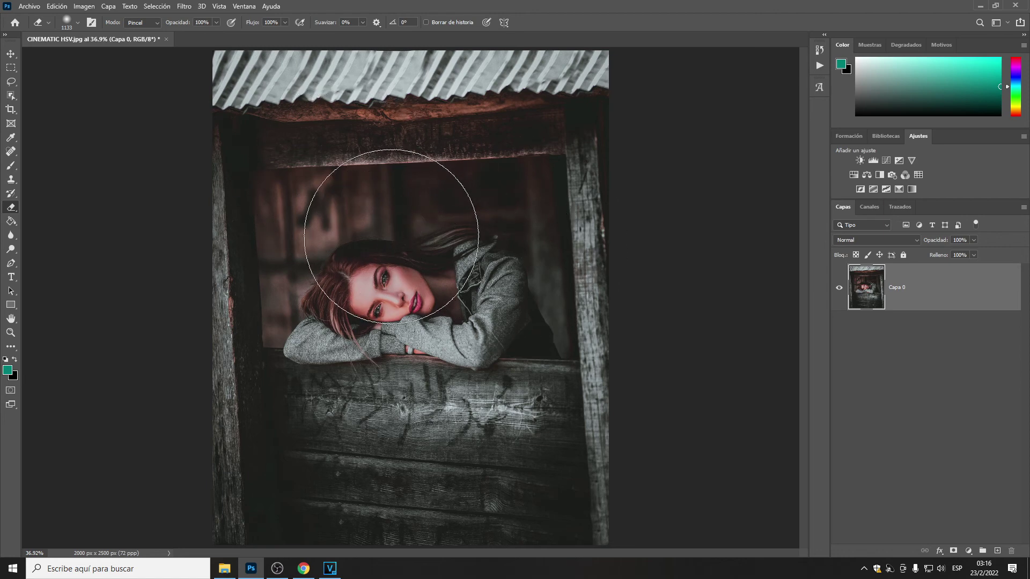
Step: Start placing an embedded element and browse through CLASE 7 and FILTROS PROFESIONALES to the 4 OVERLAY GRATIS folder
{"action": "left_click", "coordinate": [31, 8]}
{"action": "left_click", "coordinate": [97, 219]}
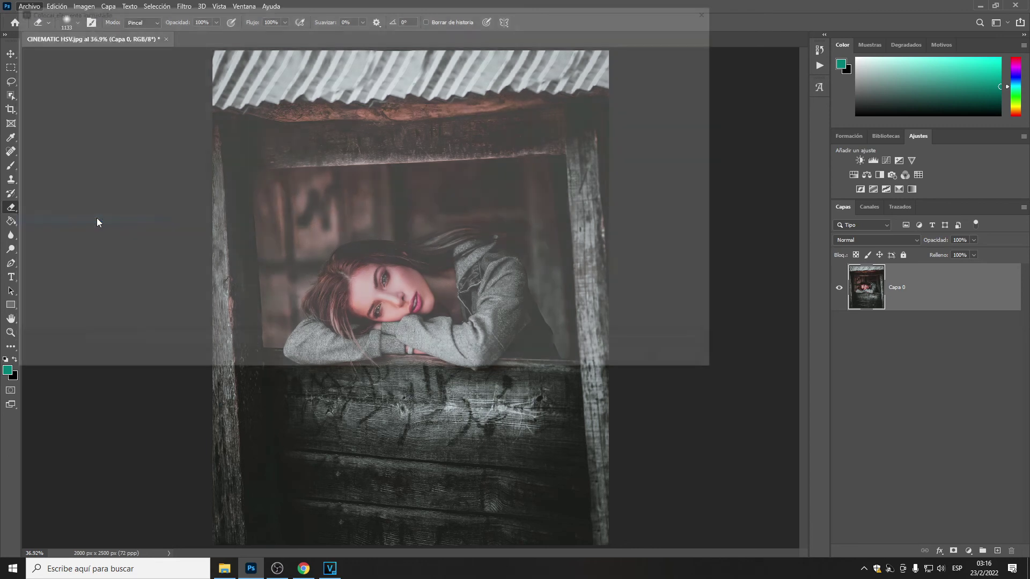
{"action": "left_click", "coordinate": [246, 28]}
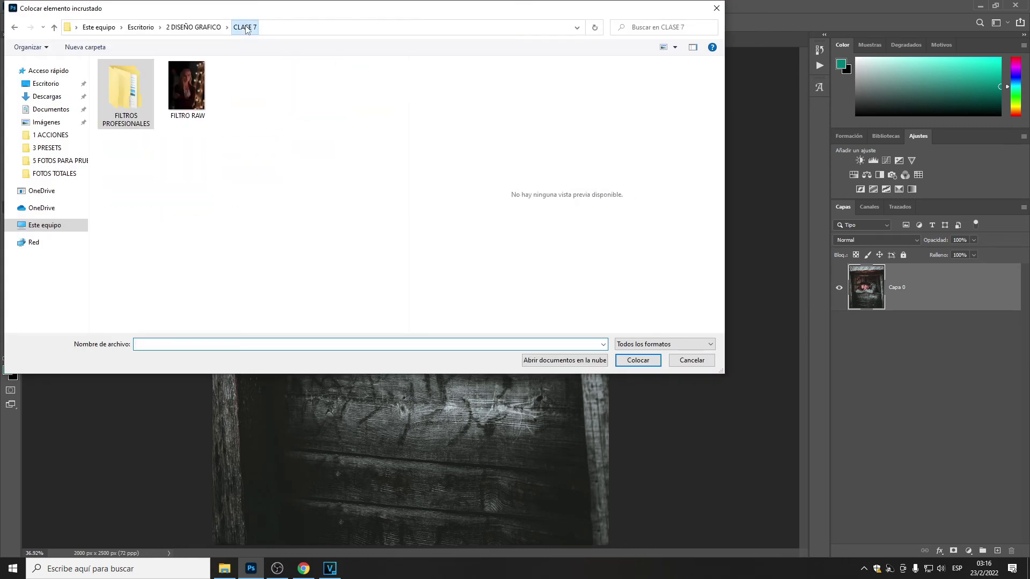
{"action": "left_click", "coordinate": [193, 27]}
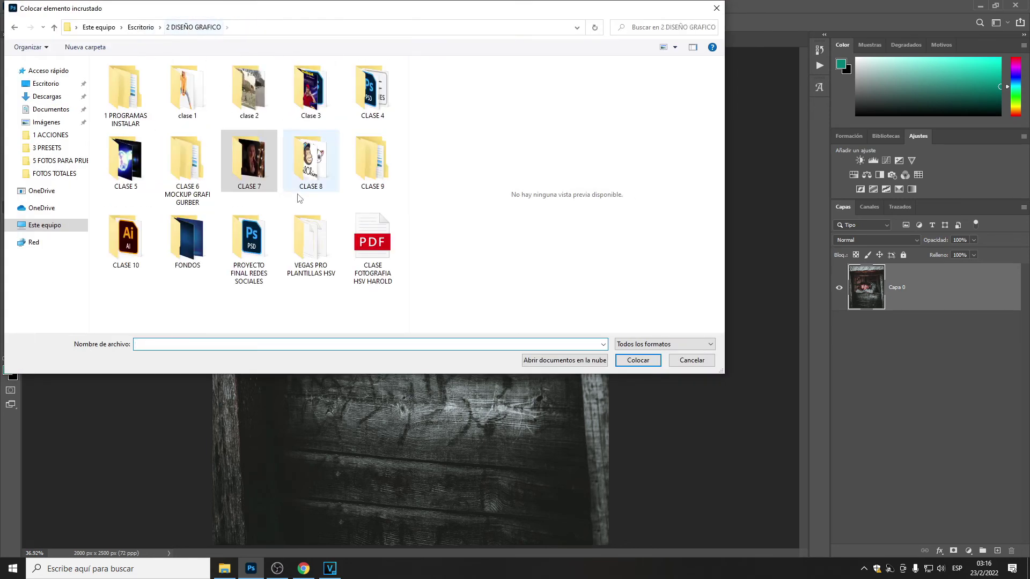
{"action": "double_click", "coordinate": [258, 167]}
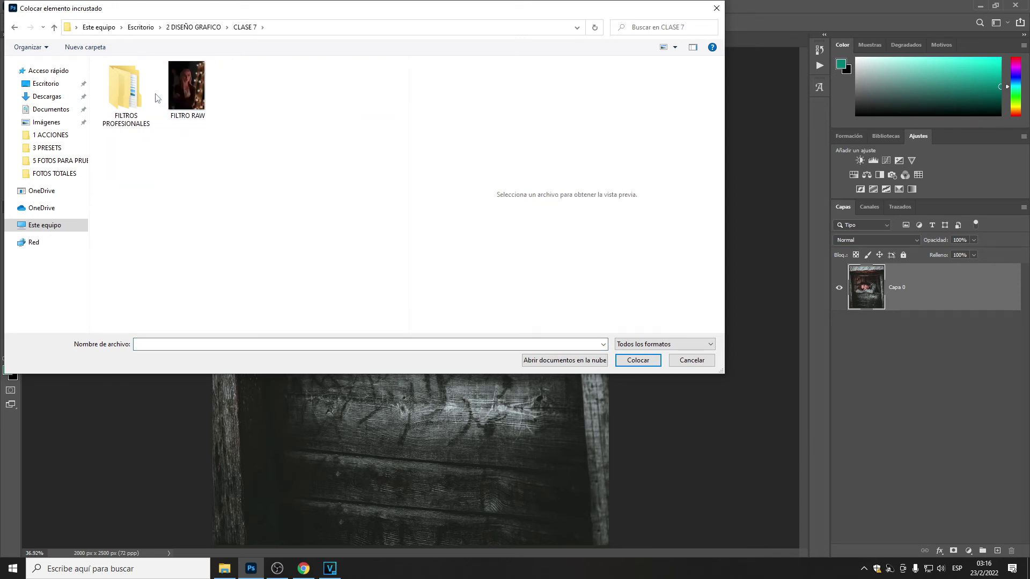
{"action": "double_click", "coordinate": [140, 84]}
{"action": "left_click", "coordinate": [323, 127]}
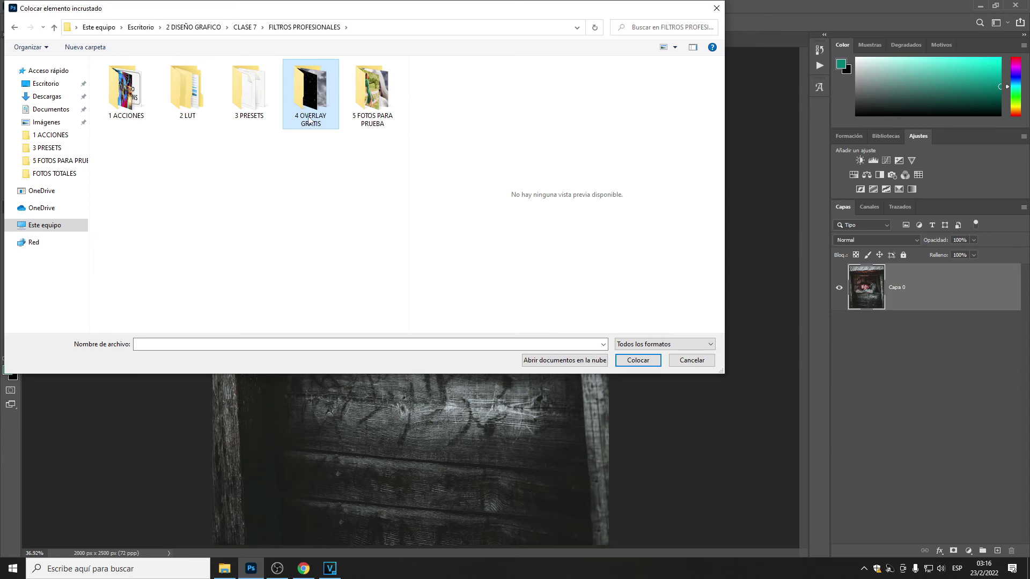
{"action": "double_click", "coordinate": [309, 122]}
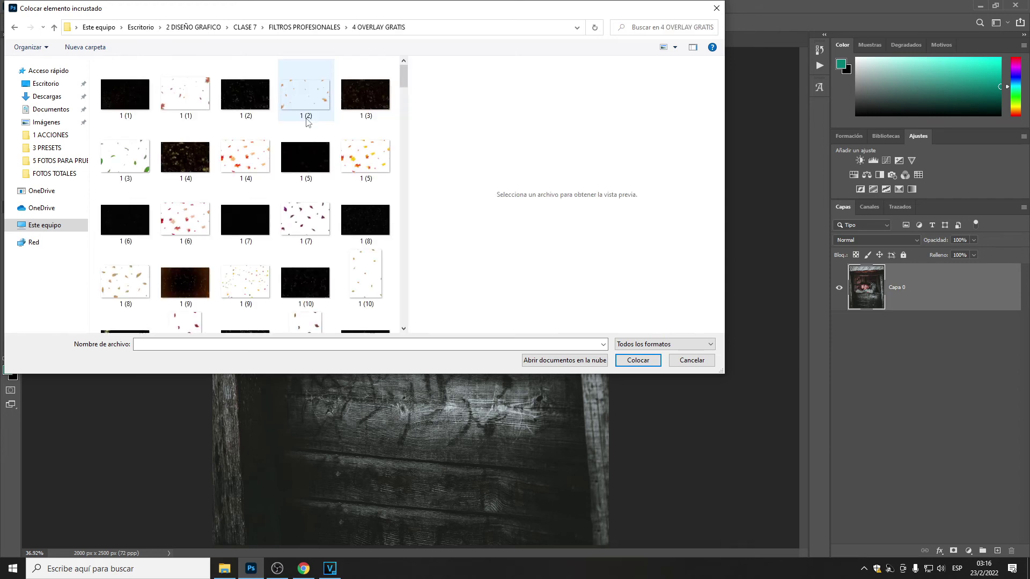
Step: Place the blue light overlay image 1 (55) into the portrait document
{"action": "left_click_drag", "start_coordinate": [404, 86], "coordinate": [382, 154]}
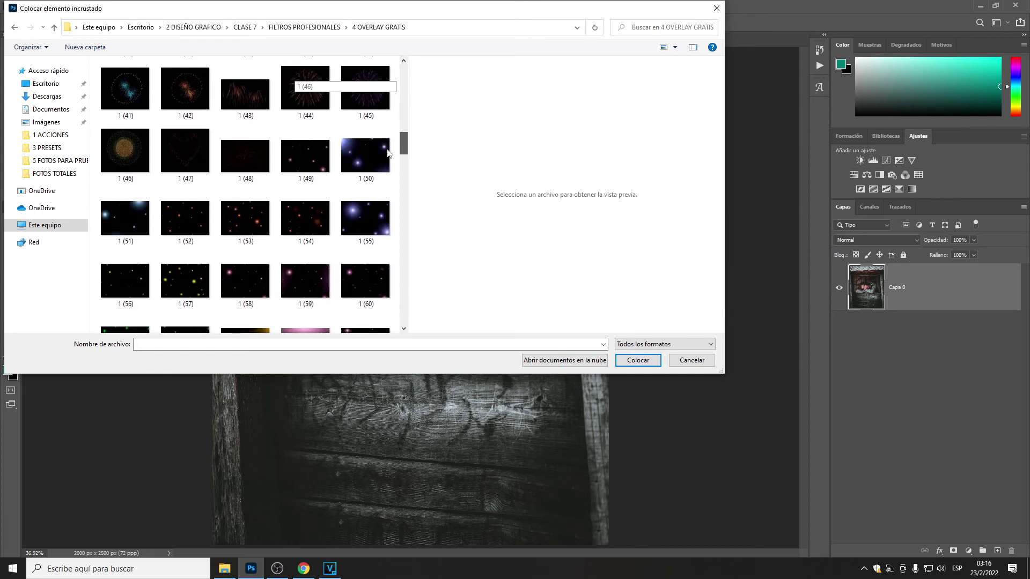
{"action": "left_click", "coordinate": [381, 157]}
{"action": "left_click", "coordinate": [375, 211]}
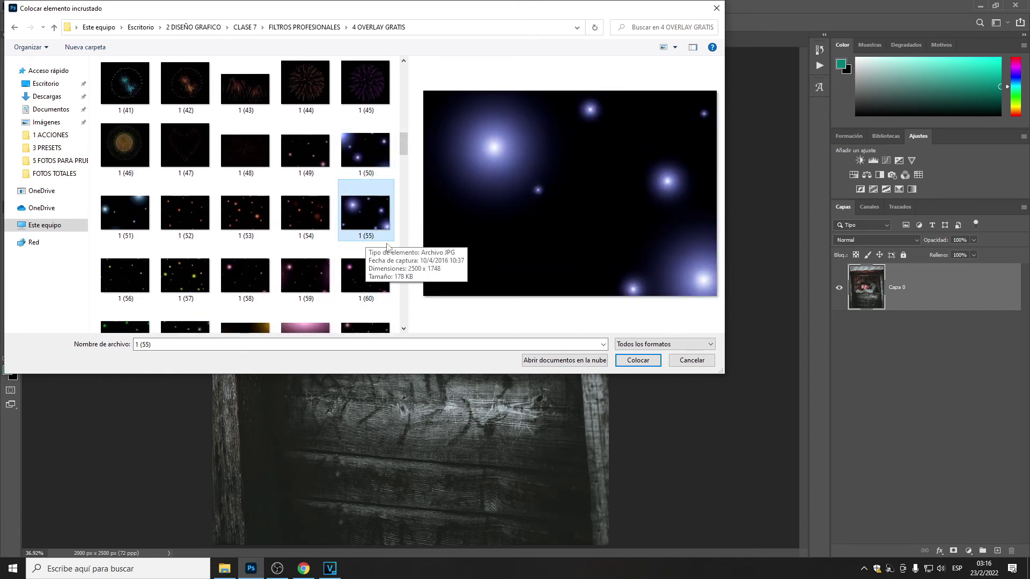
{"action": "left_click", "coordinate": [638, 360]}
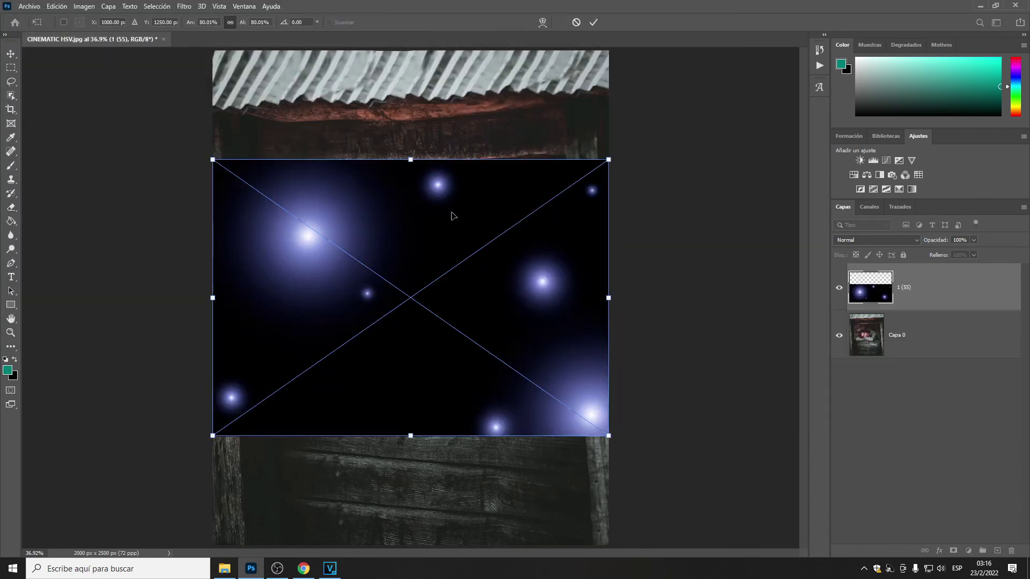
Step: Scale the placed light overlay to about 143% so it covers the full height of the canvas
{"action": "left_click_drag", "start_coordinate": [412, 159], "coordinate": [410, 50]}
{"action": "left_click_drag", "start_coordinate": [418, 439], "coordinate": [419, 549]}
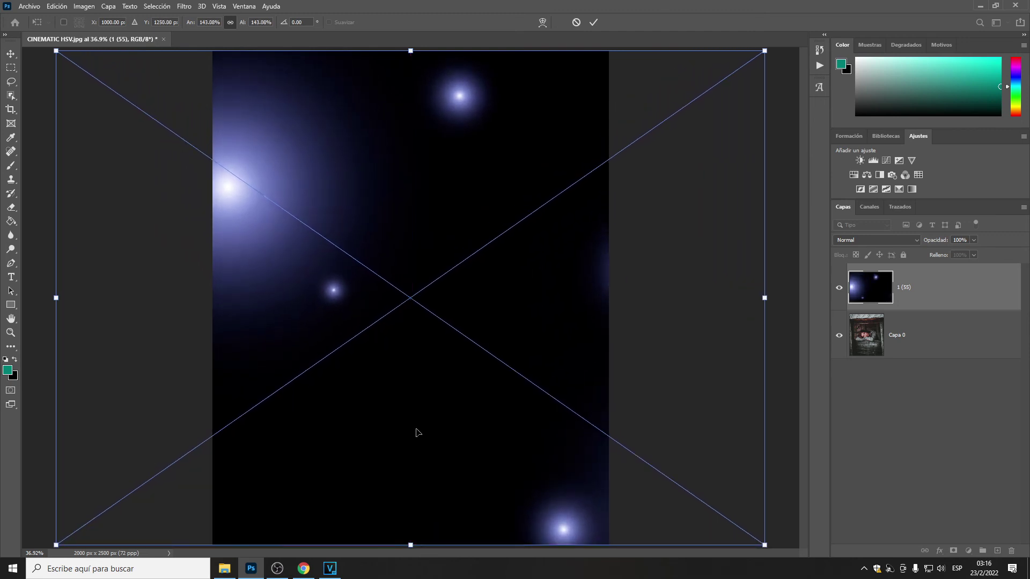
{"action": "left_click", "coordinate": [593, 22]}
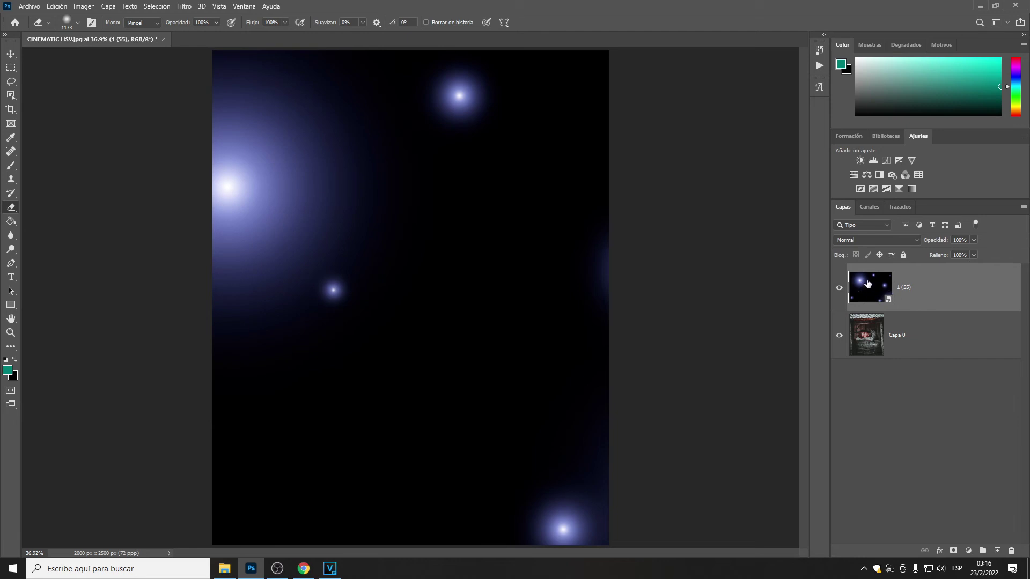
Step: Set the blend mode of the 1 (55) overlay layer to Trama
{"action": "left_click", "coordinate": [837, 288]}
{"action": "left_click", "coordinate": [838, 288]}
{"action": "left_click", "coordinate": [912, 241]}
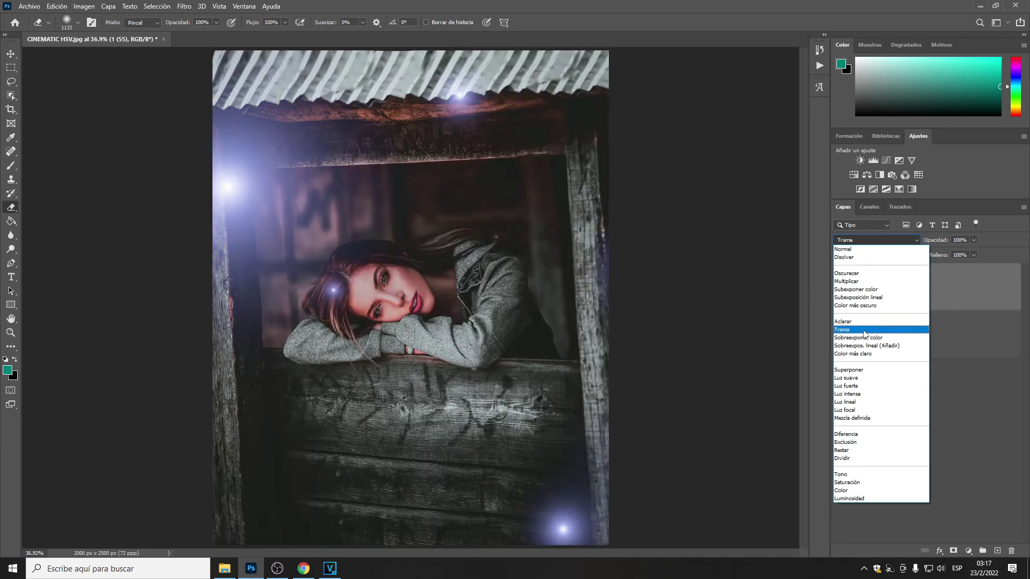
{"action": "left_click", "coordinate": [864, 331]}
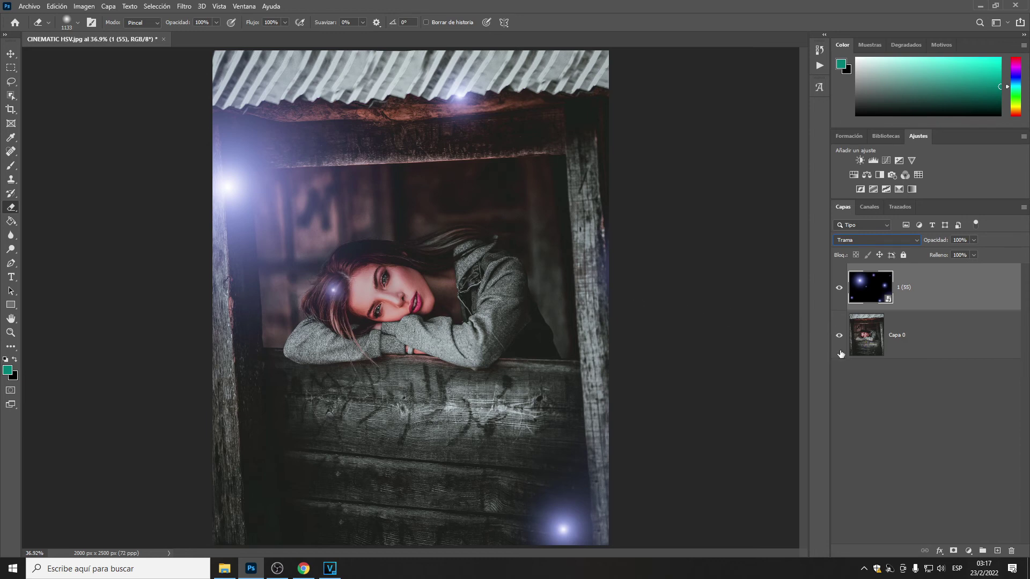
Step: Add a layer mask to the overlay layer, swap the foreground and background colours, and set the eraser size to 200 px
{"action": "left_click", "coordinate": [953, 553]}
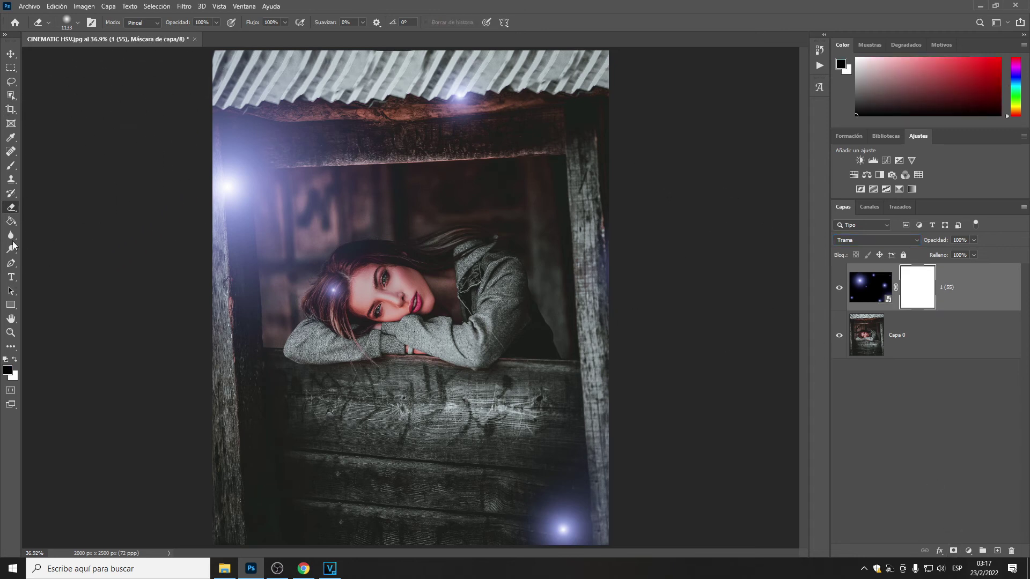
{"action": "left_click", "coordinate": [14, 360]}
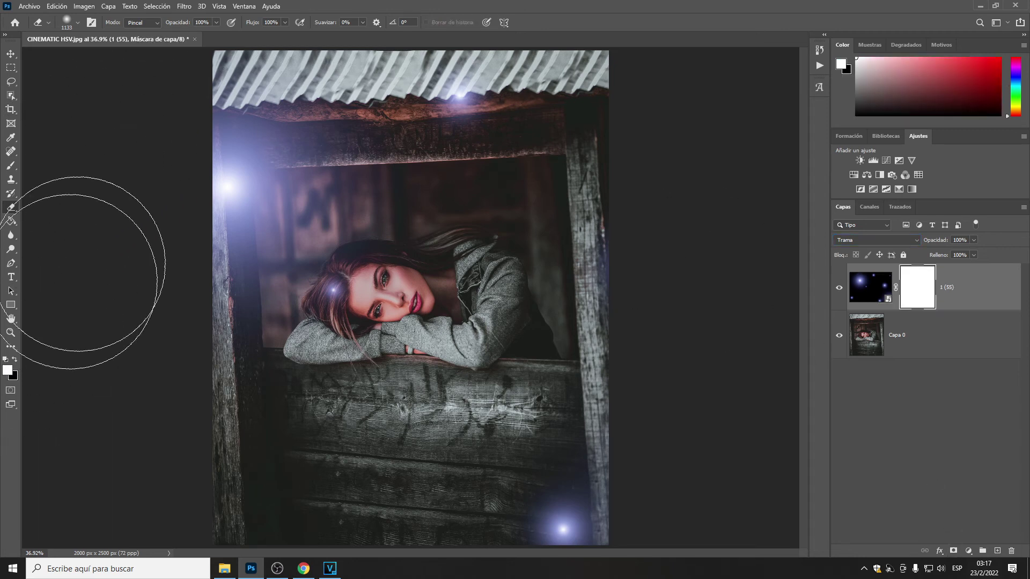
{"action": "left_click", "coordinate": [77, 24]}
{"action": "left_click", "coordinate": [112, 56]}
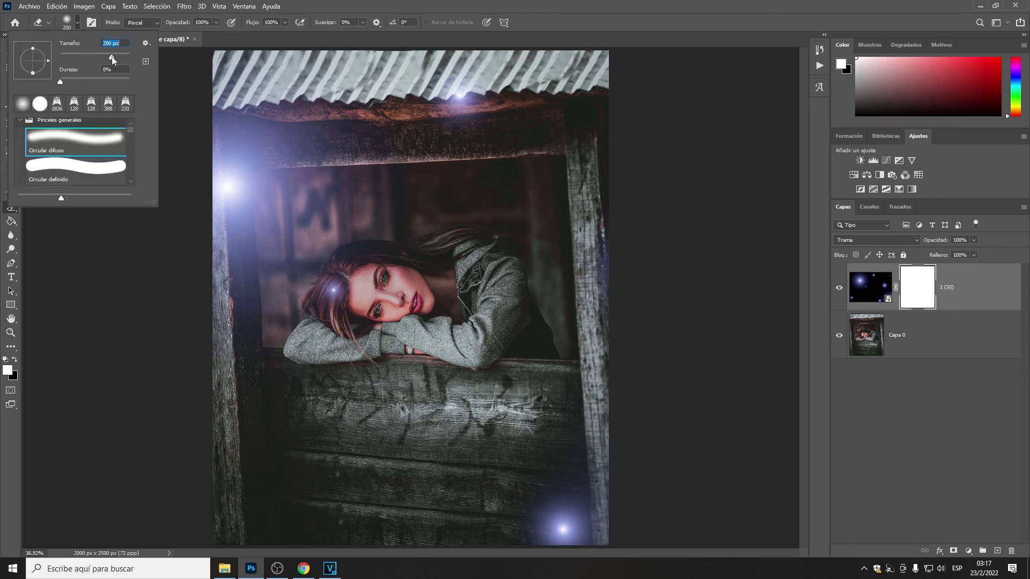
{"action": "left_click", "coordinate": [83, 23]}
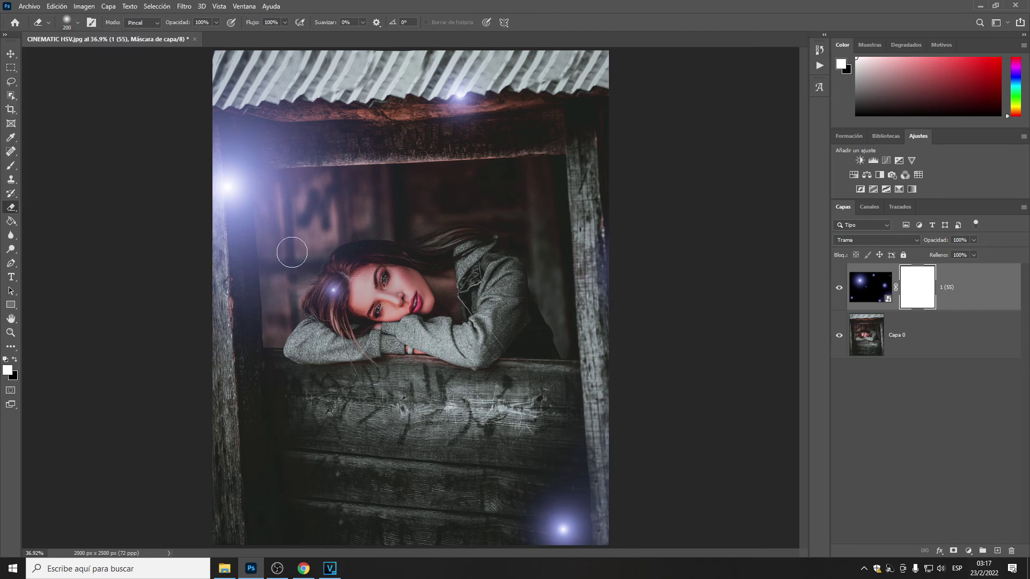
Step: Lower the eraser opacity to 51% and erase the light spot over the woman's hair on the layer mask
{"action": "left_click", "coordinate": [335, 289]}
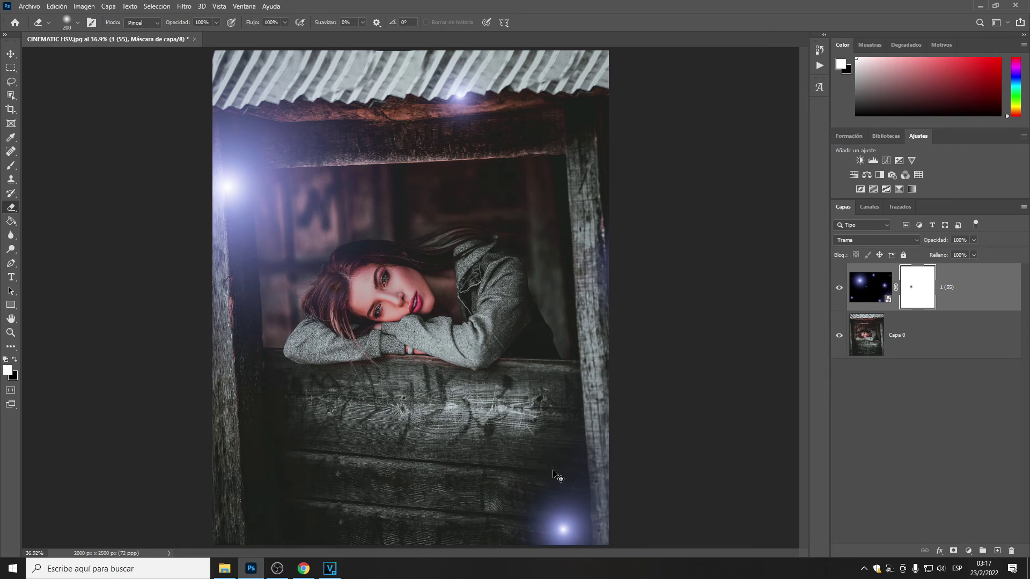
{"action": "key", "text": "ctrl+z"}
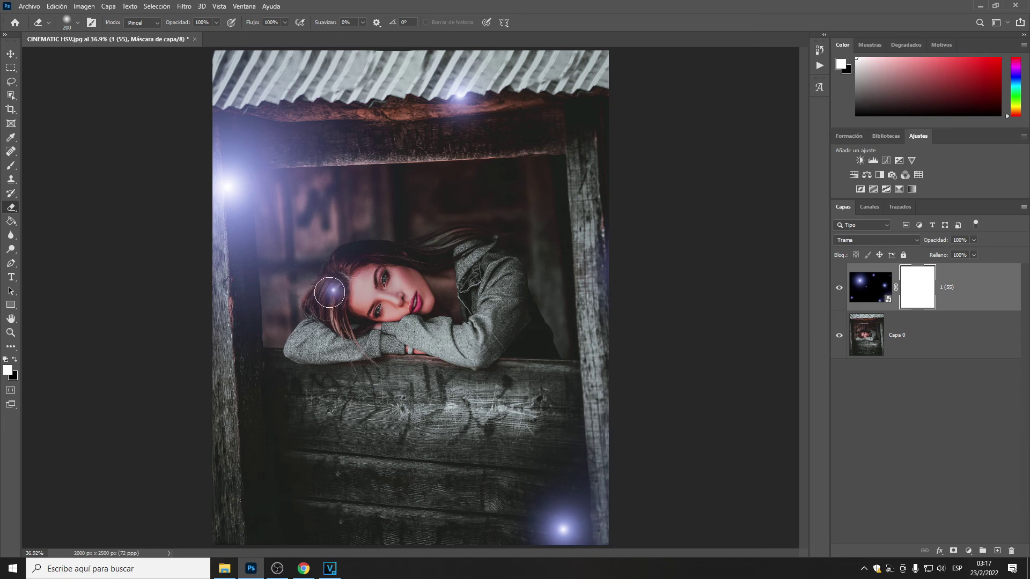
{"action": "left_click_drag", "start_coordinate": [213, 24], "coordinate": [181, 34]}
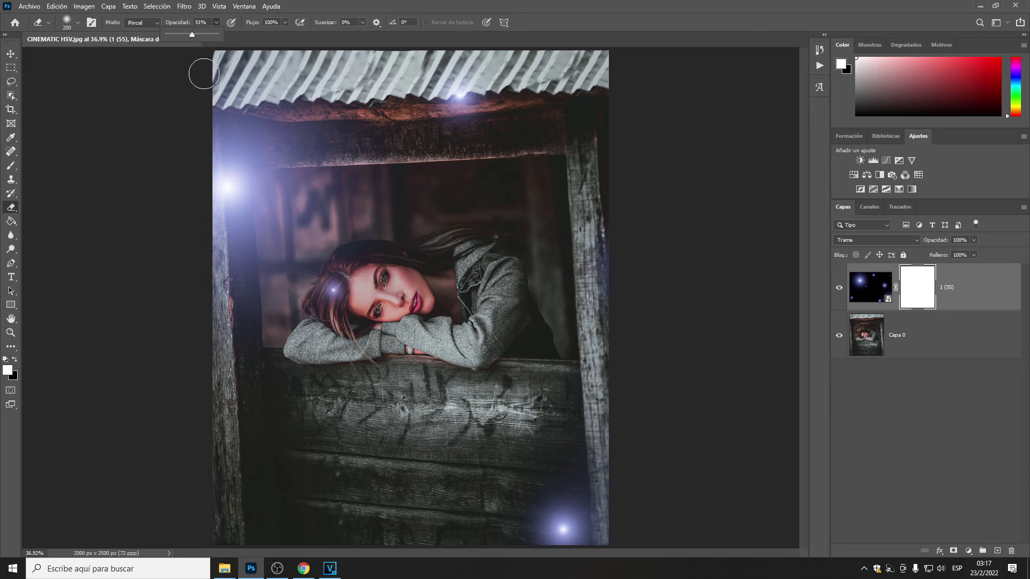
{"action": "left_click", "coordinate": [333, 295]}
{"action": "left_click", "coordinate": [337, 299]}
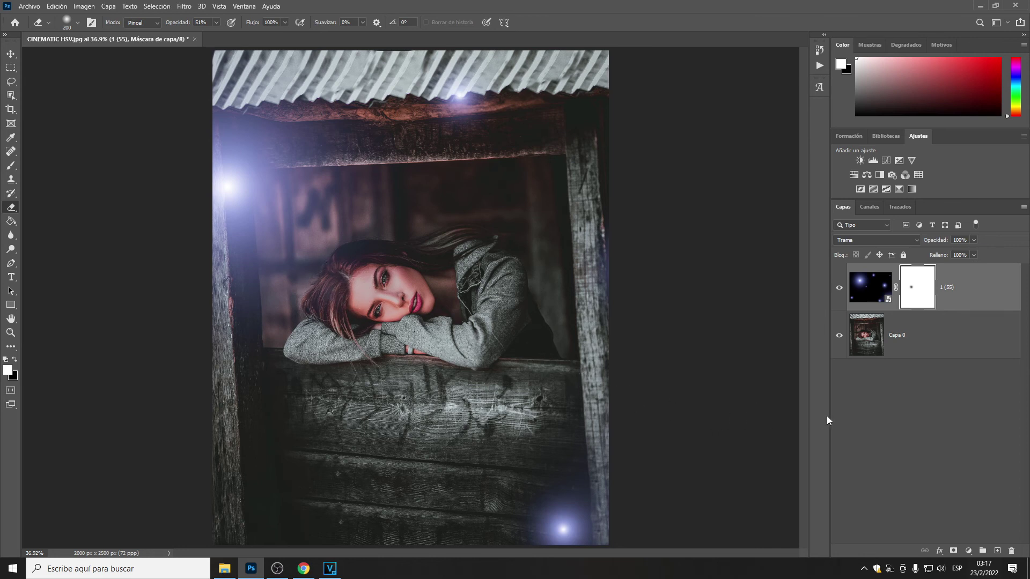
Step: Place the feather overlay 1 (30) from the 4 OVERLAY GRATIS folder as an embedded element
{"action": "left_click", "coordinate": [30, 10]}
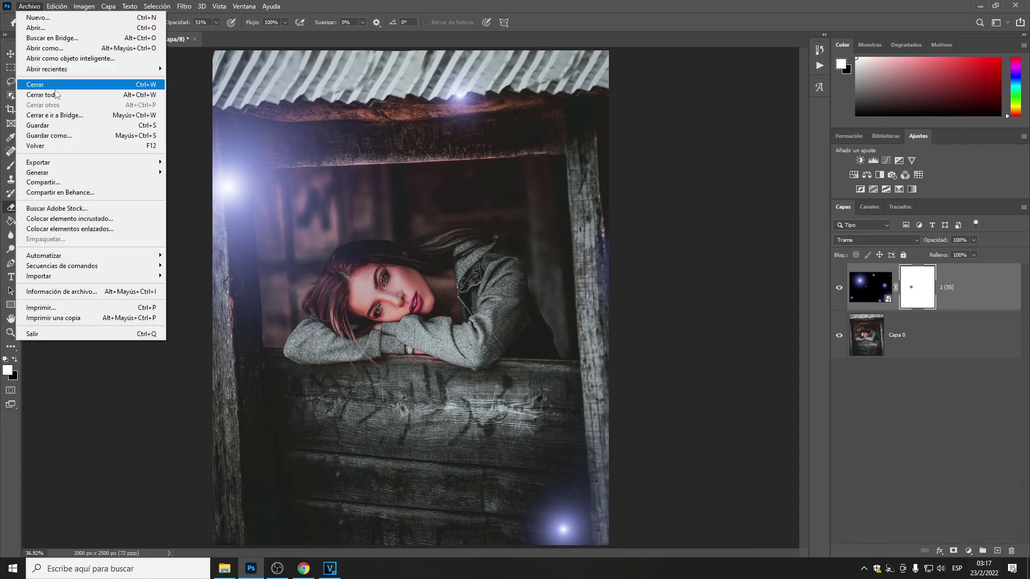
{"action": "left_click", "coordinate": [64, 217]}
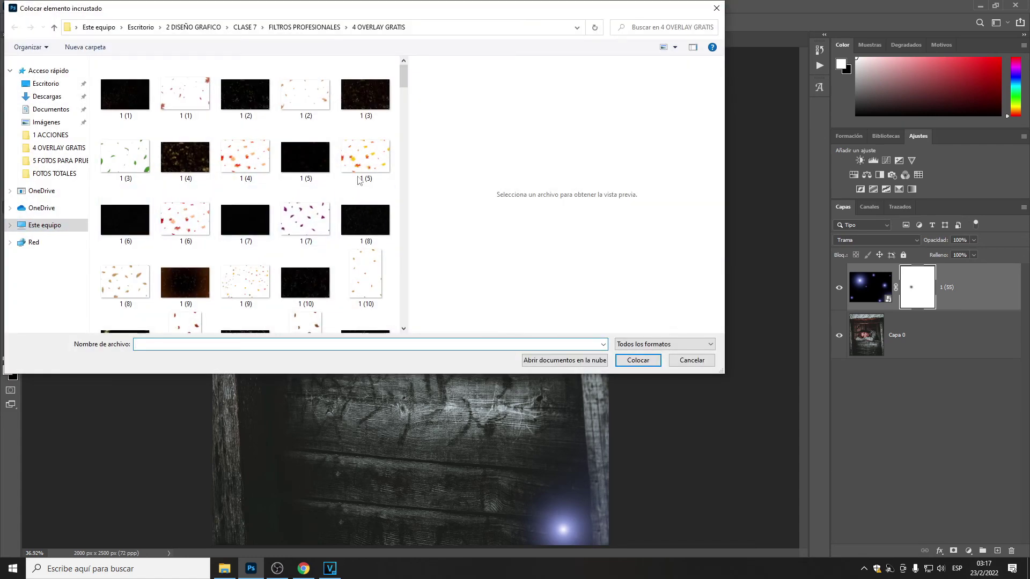
{"action": "left_click_drag", "start_coordinate": [403, 75], "coordinate": [396, 164]}
{"action": "scroll", "coordinate": [244, 146], "scroll_direction": "up", "scroll_amount": 7}
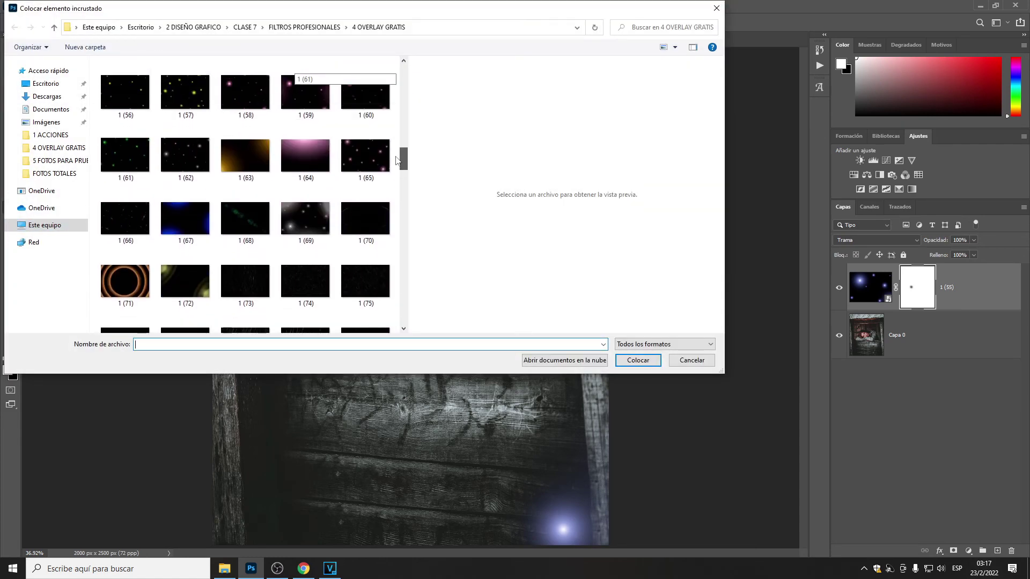
{"action": "left_click", "coordinate": [244, 146]}
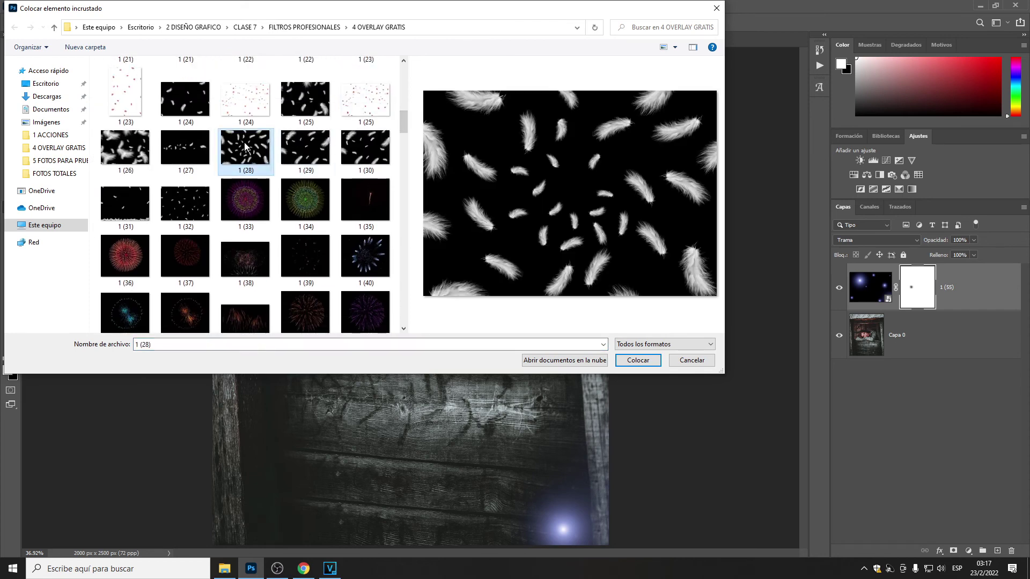
{"action": "left_click", "coordinate": [132, 154]}
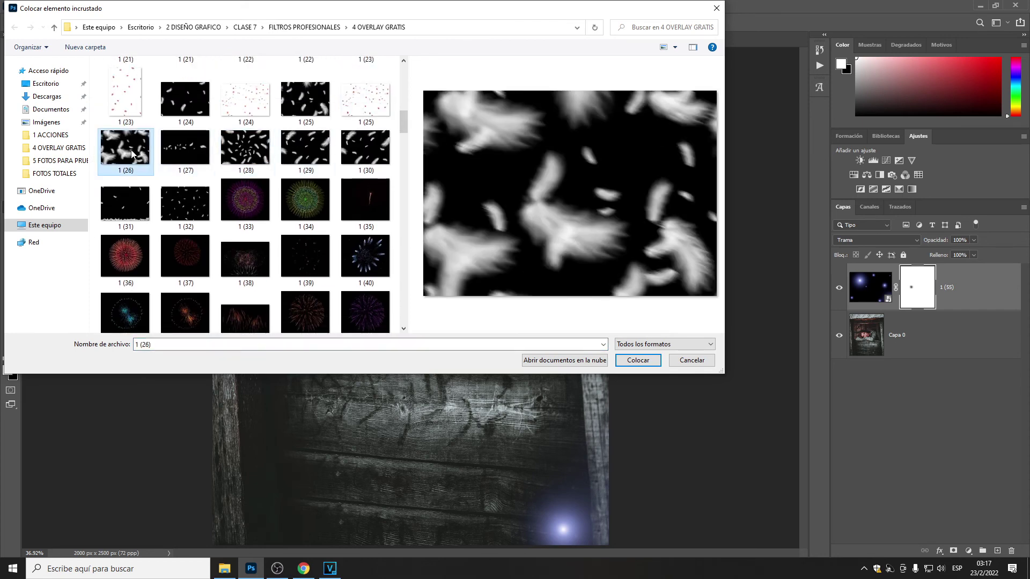
{"action": "left_click", "coordinate": [303, 110]}
{"action": "left_click", "coordinate": [209, 110]}
{"action": "left_click", "coordinate": [289, 112]}
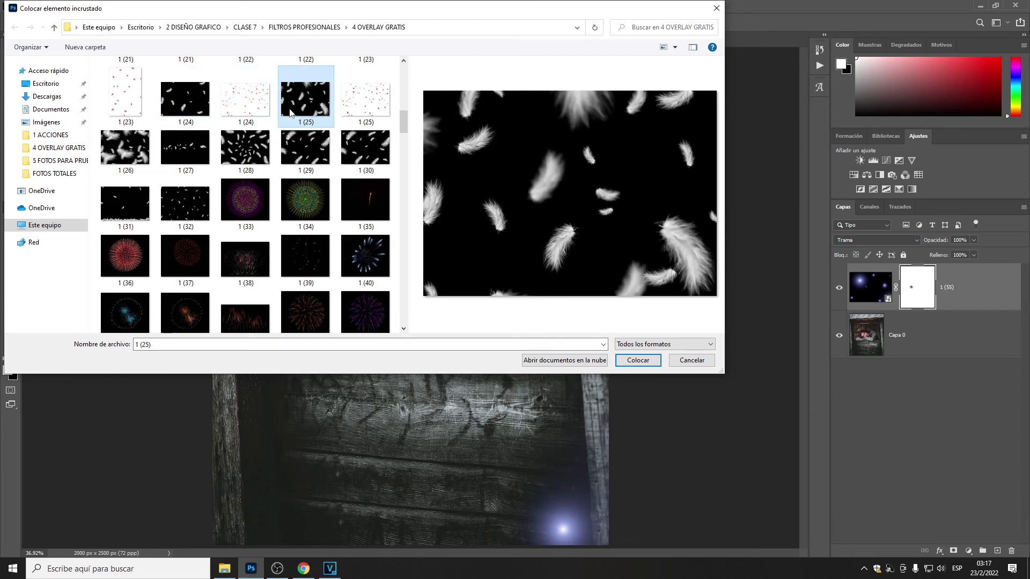
{"action": "left_click", "coordinate": [347, 156]}
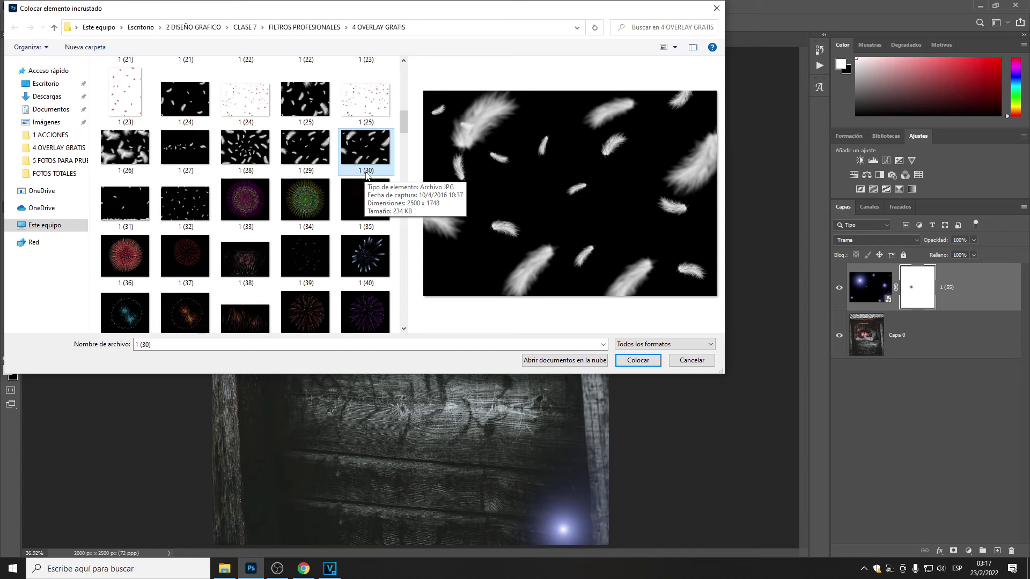
{"action": "left_click", "coordinate": [638, 360]}
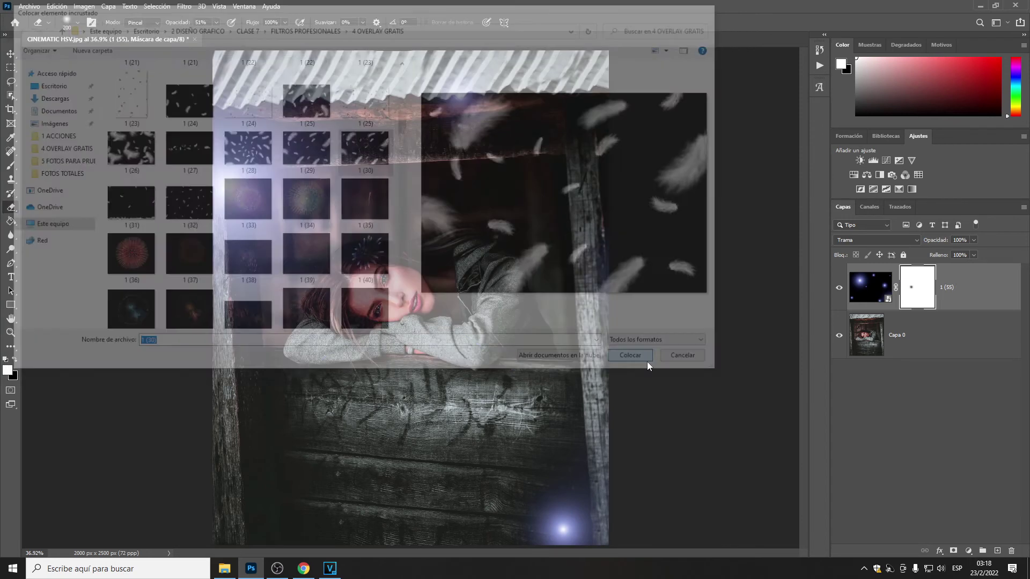
Step: Enlarge the placed feather overlay to cover the full height of the canvas and switch to the eraser
{"action": "left_click_drag", "start_coordinate": [412, 159], "coordinate": [411, 51]}
{"action": "left_click_drag", "start_coordinate": [411, 435], "coordinate": [407, 543]}
{"action": "left_click", "coordinate": [594, 22]}
{"action": "key", "text": "e"}
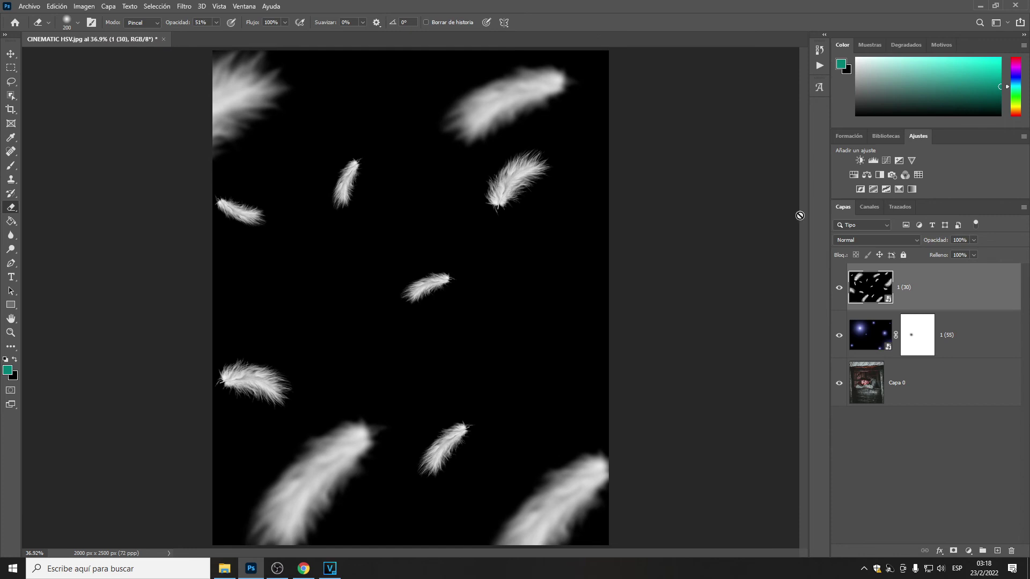
Step: Set the feather overlay's blend mode to Trama and erase the feather over the woman's face on a new layer mask
{"action": "left_click", "coordinate": [889, 241]}
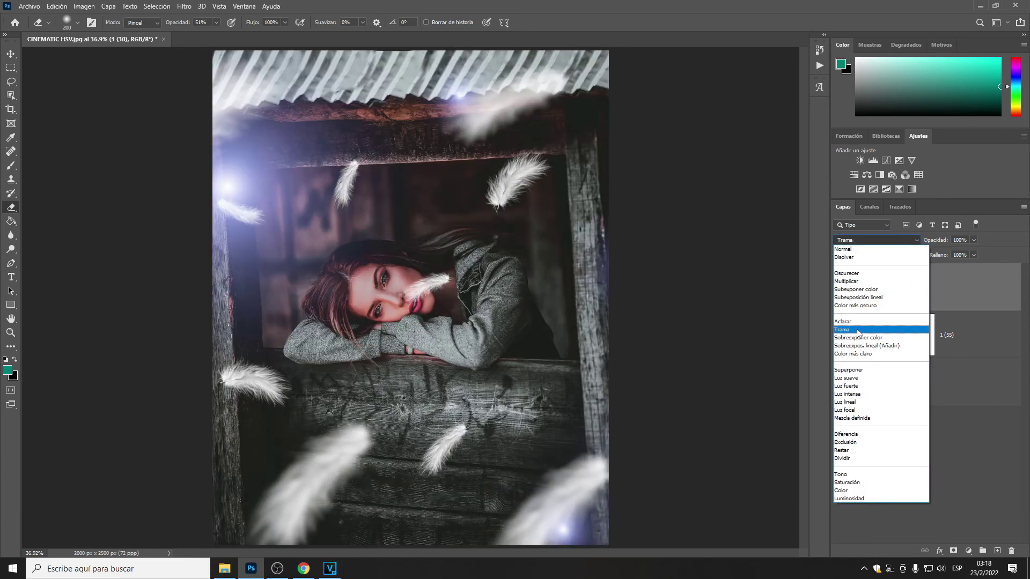
{"action": "left_click", "coordinate": [857, 331]}
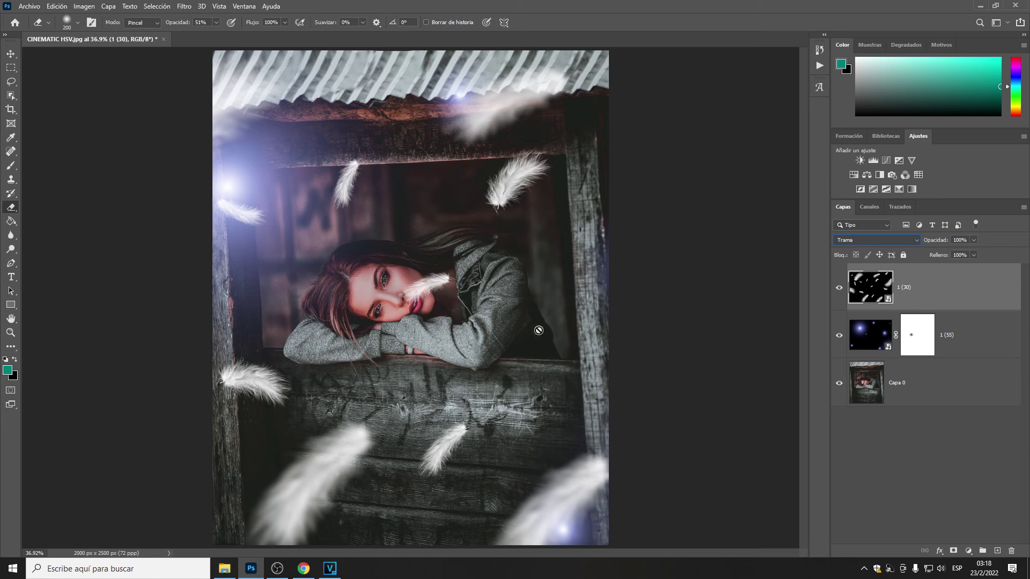
{"action": "left_click", "coordinate": [953, 551]}
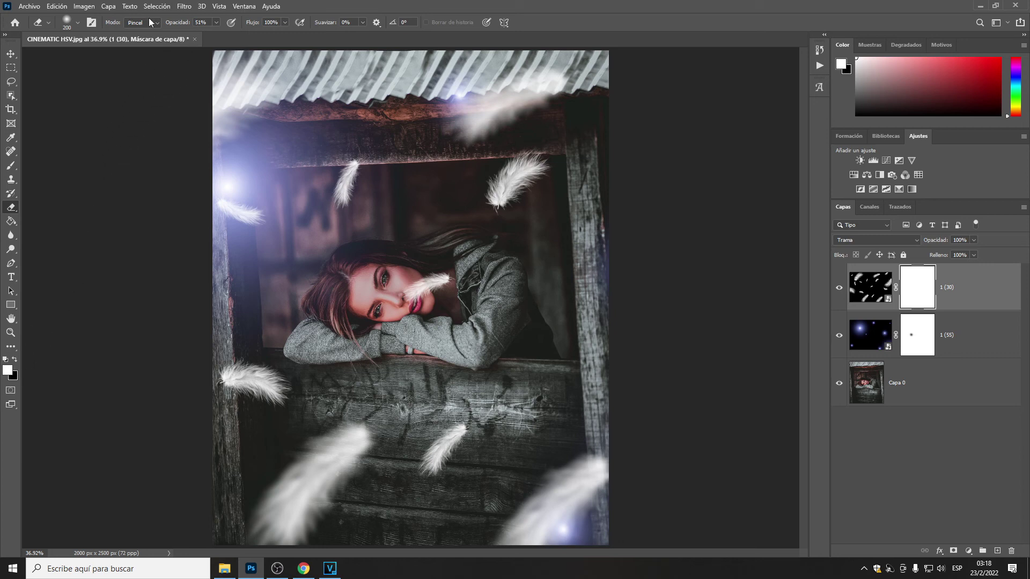
{"action": "mouse_move", "coordinate": [426, 289]}
{"action": "left_mouse_down"}
{"action": "mouse_move", "coordinate": [413, 295]}
{"action": "mouse_move", "coordinate": [439, 282]}
{"action": "mouse_move", "coordinate": [399, 294]}
{"action": "mouse_move", "coordinate": [456, 282]}
{"action": "mouse_move", "coordinate": [400, 292]}
{"action": "mouse_move", "coordinate": [424, 301]}
{"action": "mouse_move", "coordinate": [392, 311]}
{"action": "mouse_move", "coordinate": [460, 288]}
{"action": "left_mouse_up"}
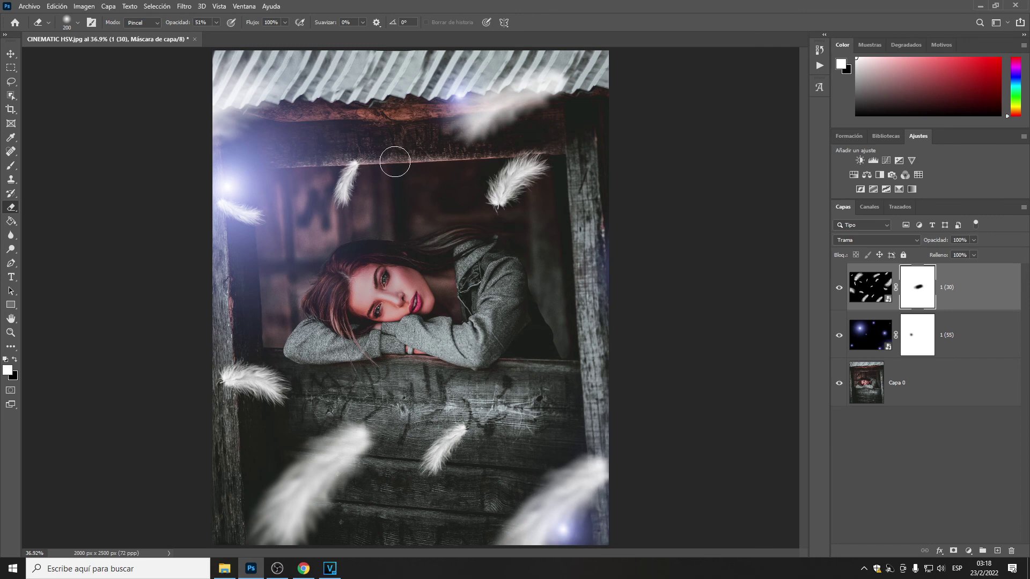
Step: Close CINEMATIC HSV.jpg without saving and open the photo NSCREATION - Miles of Color Effect from the 5 FOTOS PARA PRUEBA folder
{"action": "left_click", "coordinate": [195, 39]}
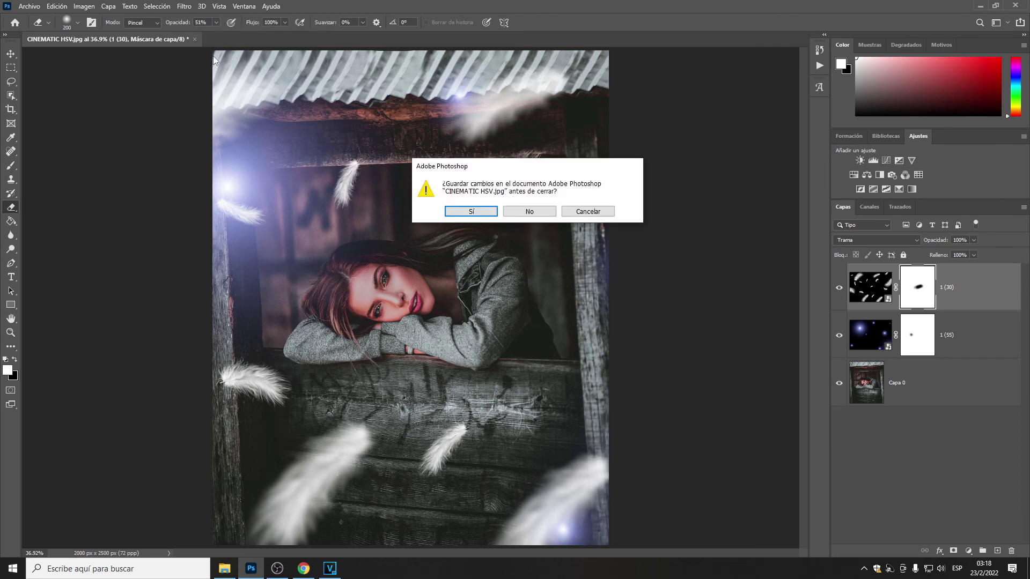
{"action": "left_click", "coordinate": [529, 212]}
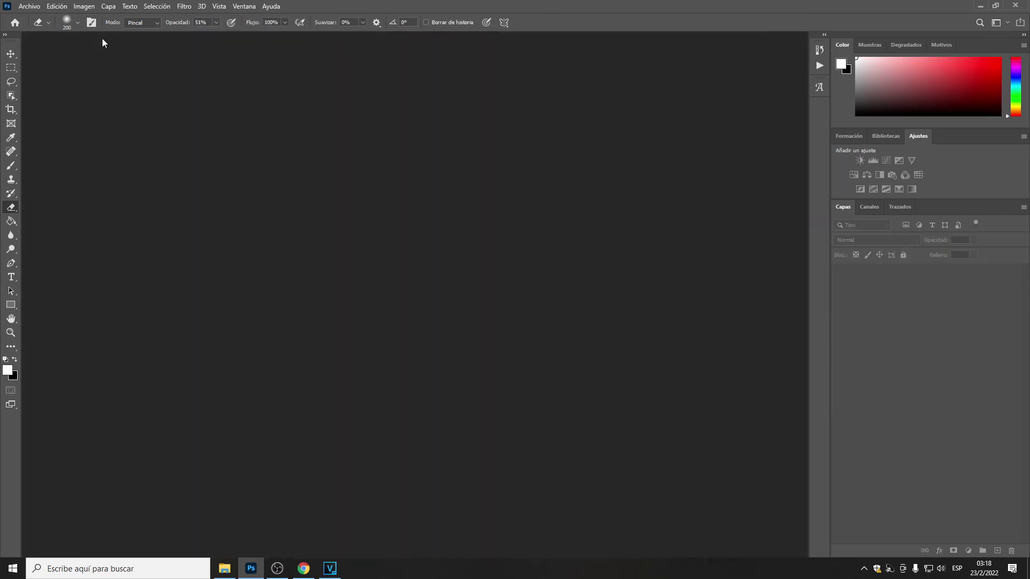
{"action": "left_click", "coordinate": [34, 7]}
{"action": "left_click", "coordinate": [42, 28]}
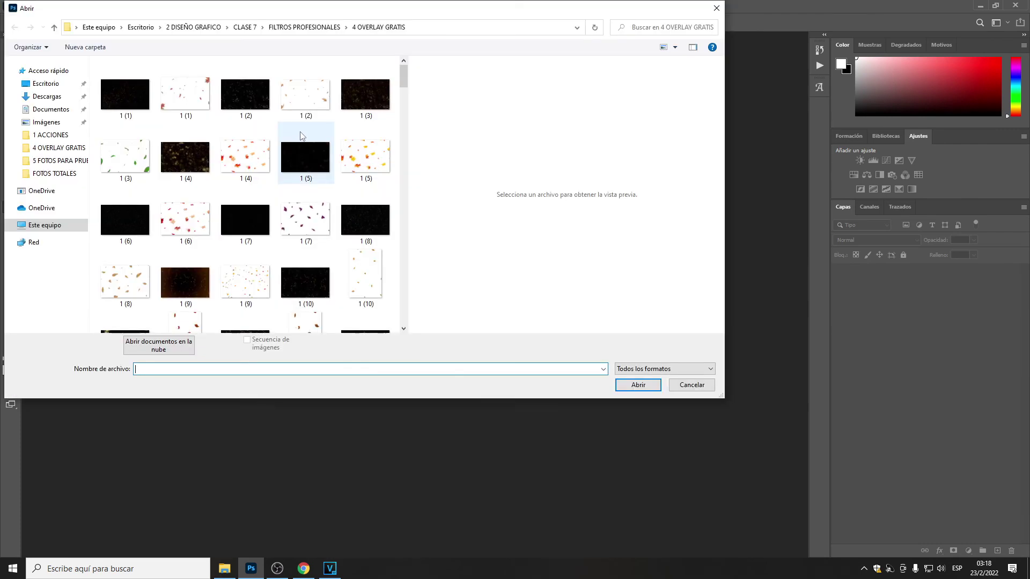
{"action": "left_click", "coordinate": [304, 26]}
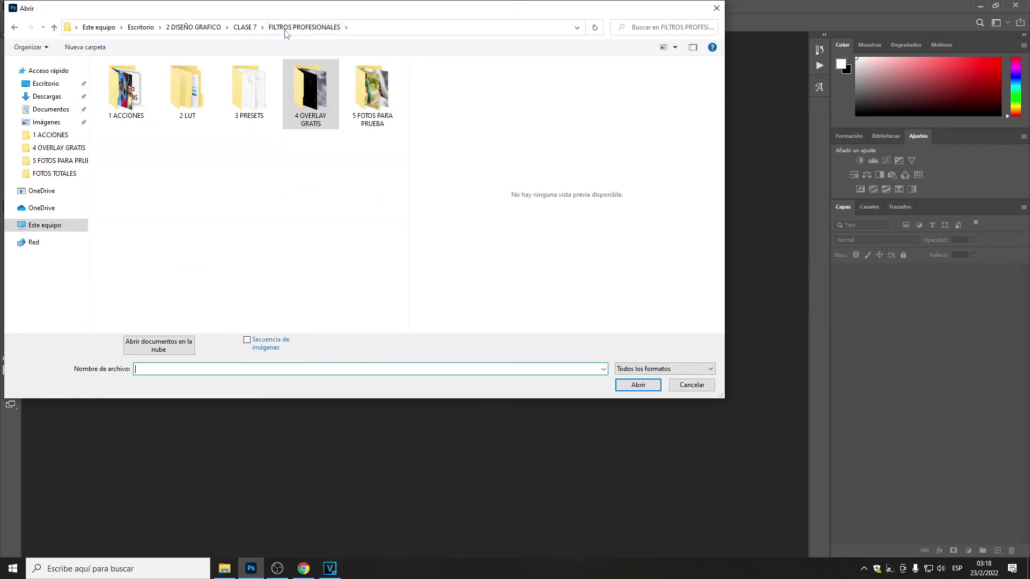
{"action": "double_click", "coordinate": [369, 96]}
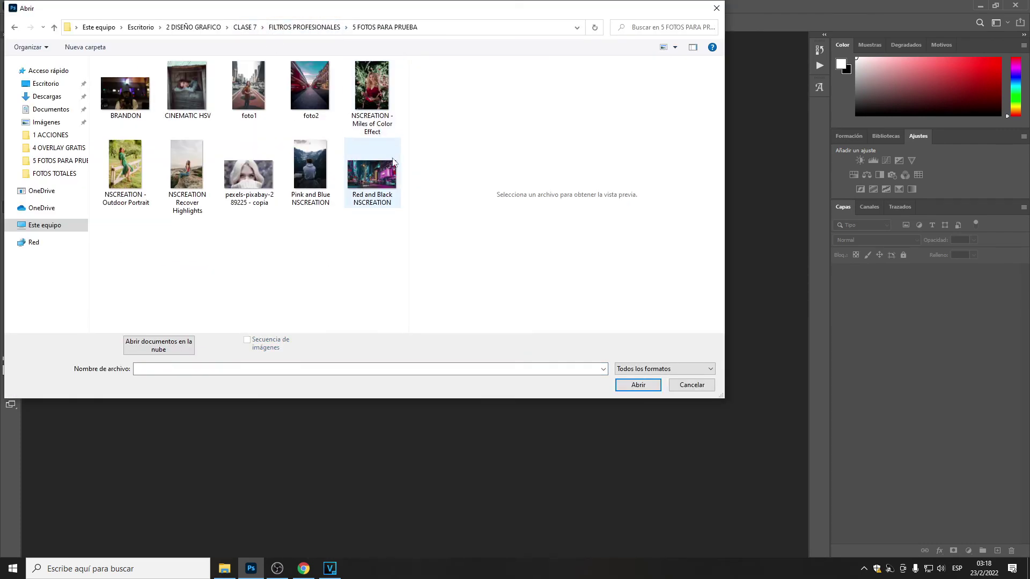
{"action": "left_click", "coordinate": [379, 102]}
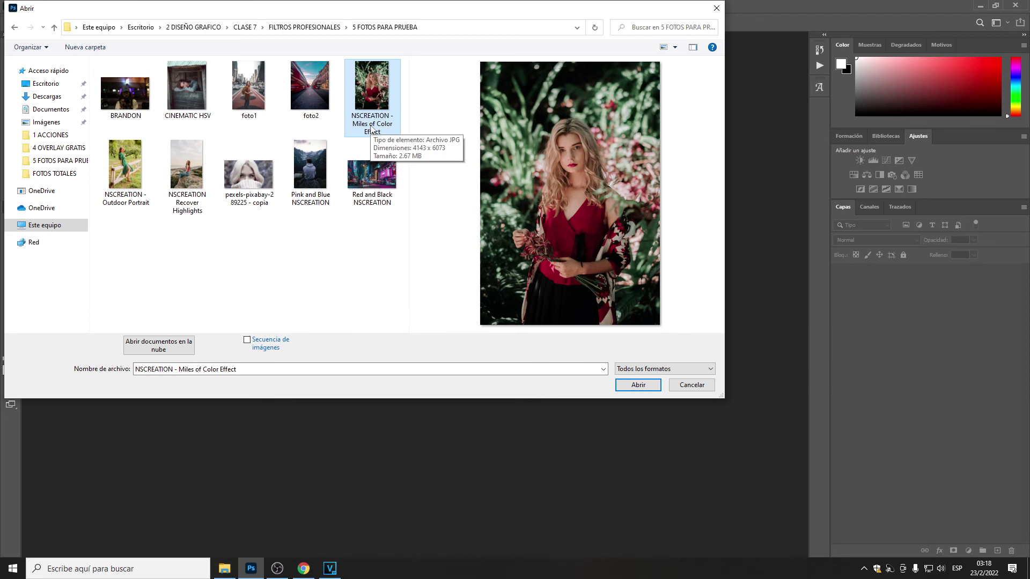
{"action": "left_click", "coordinate": [639, 385]}
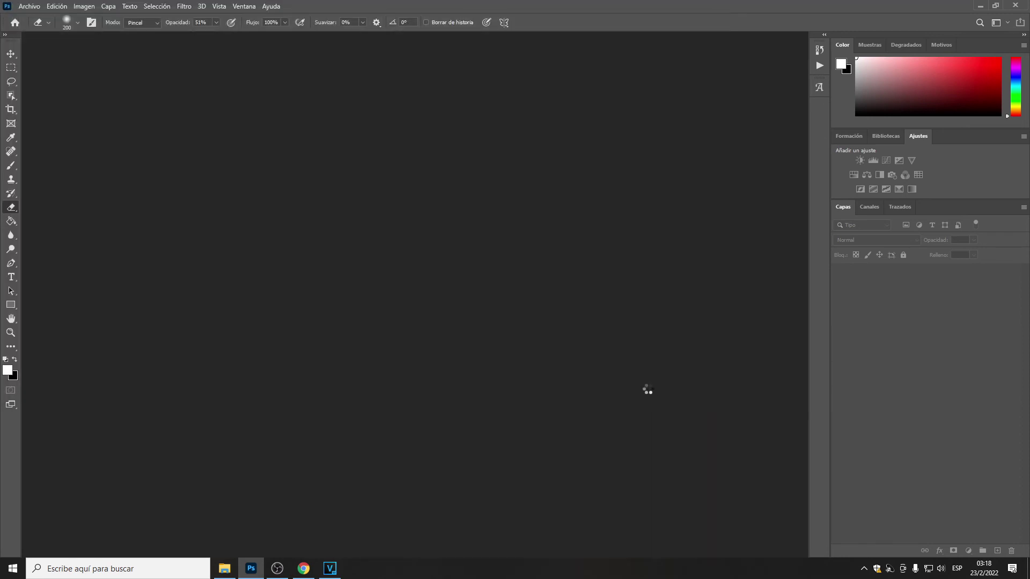
{"action": "left_click", "coordinate": [530, 321]}
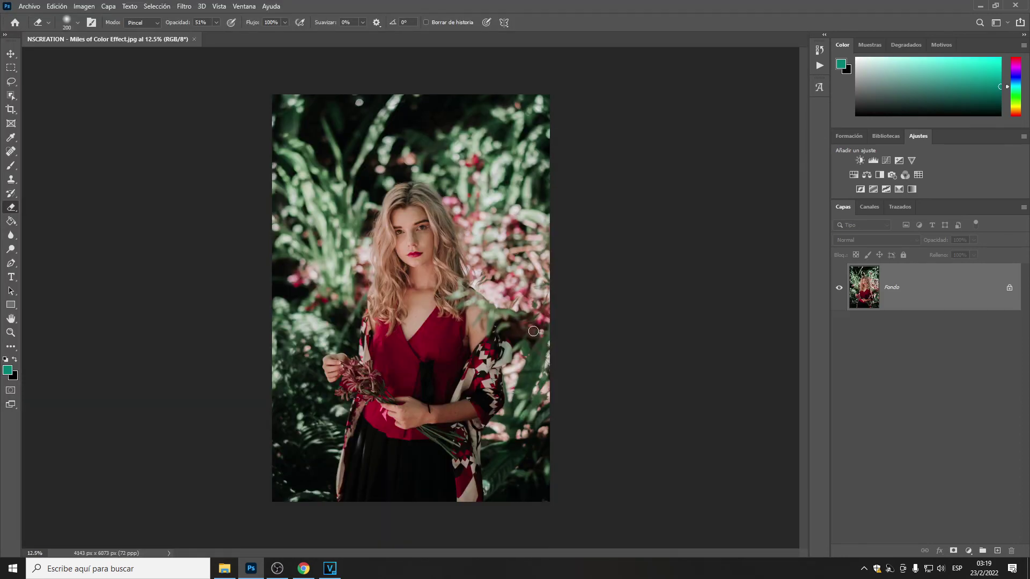
{"action": "key", "text": "ctrl+0"}
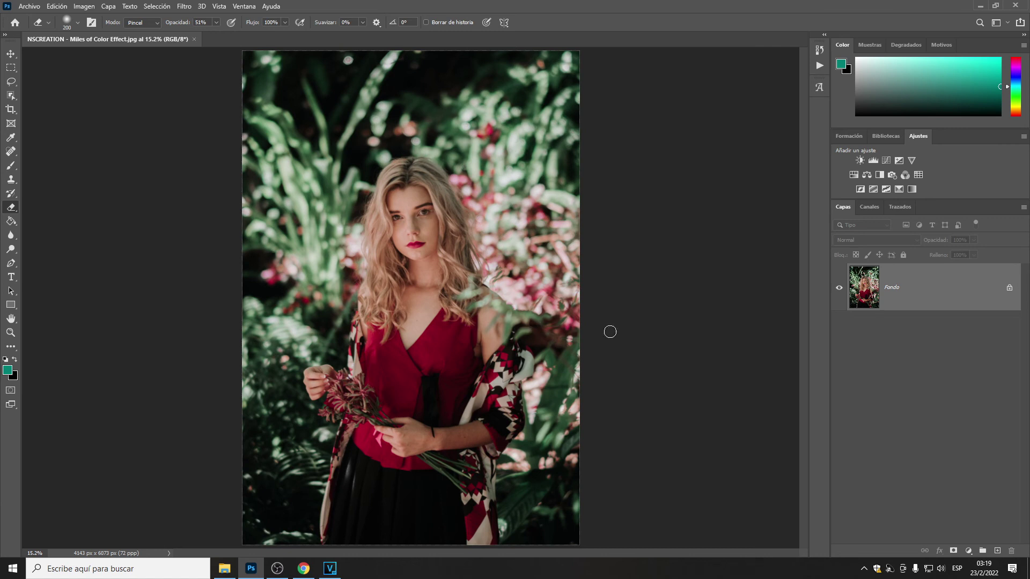
Step: Unlock the background layer of the red-blouse portrait and open it in the Camera Raw filter
{"action": "left_click", "coordinate": [1007, 288]}
{"action": "left_click", "coordinate": [185, 6]}
{"action": "left_click", "coordinate": [223, 80]}
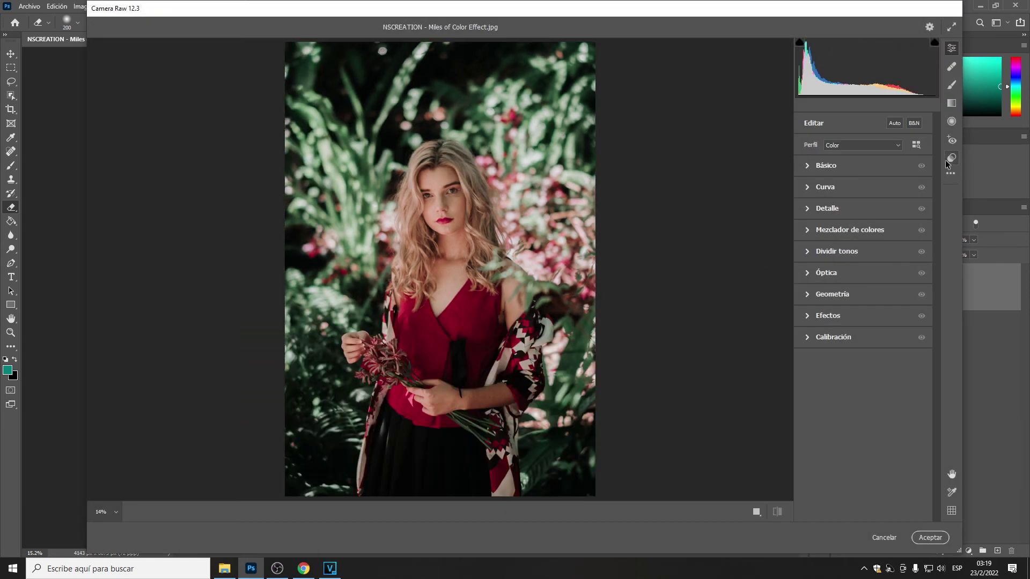
Step: Load the preset NSCREATION - Miles of Color Effect.xmp and apply it to the photo after comparing before and after
{"action": "left_click", "coordinate": [951, 173]}
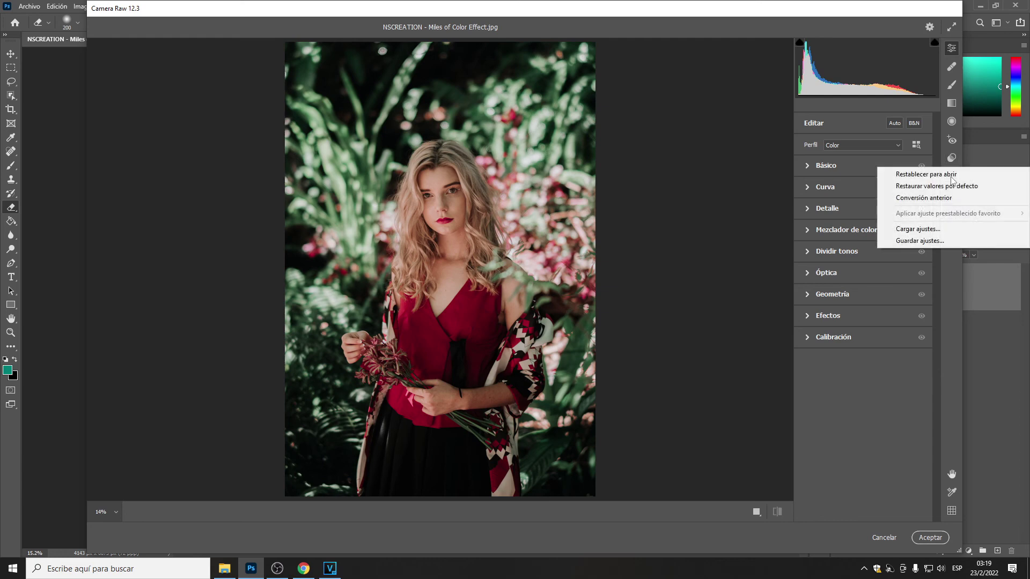
{"action": "left_click", "coordinate": [932, 232]}
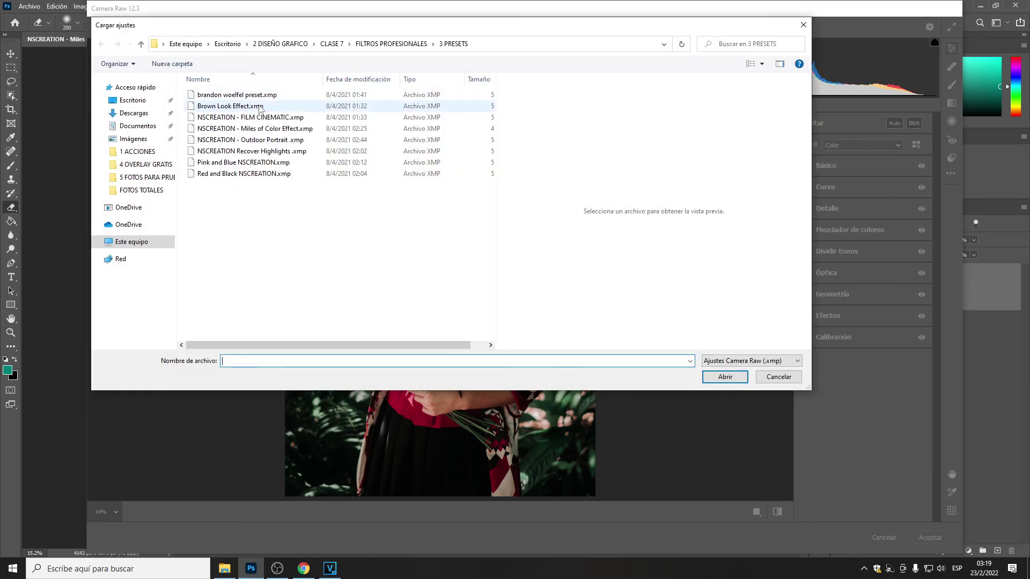
{"action": "left_click", "coordinate": [249, 129]}
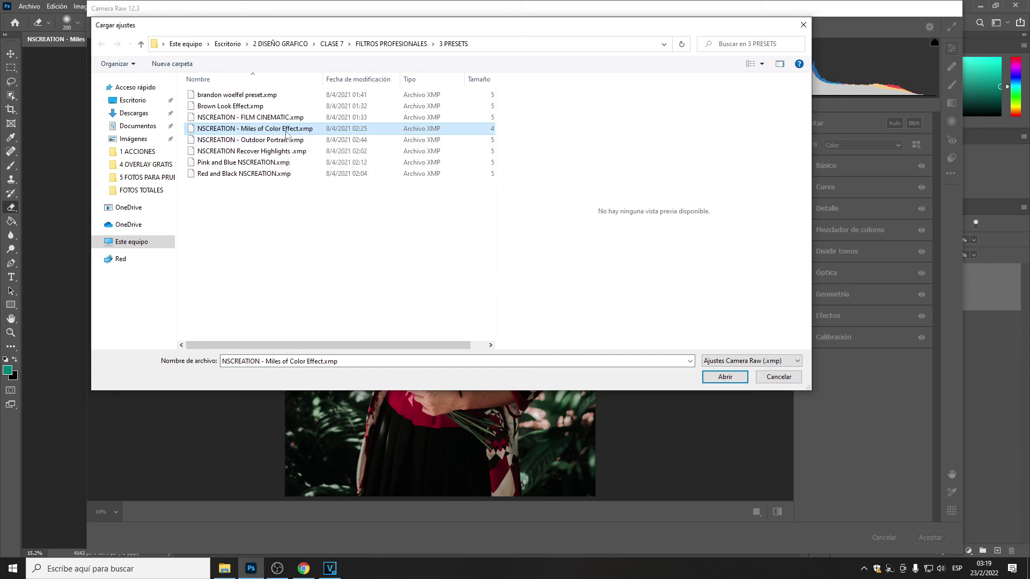
{"action": "left_click", "coordinate": [738, 383]}
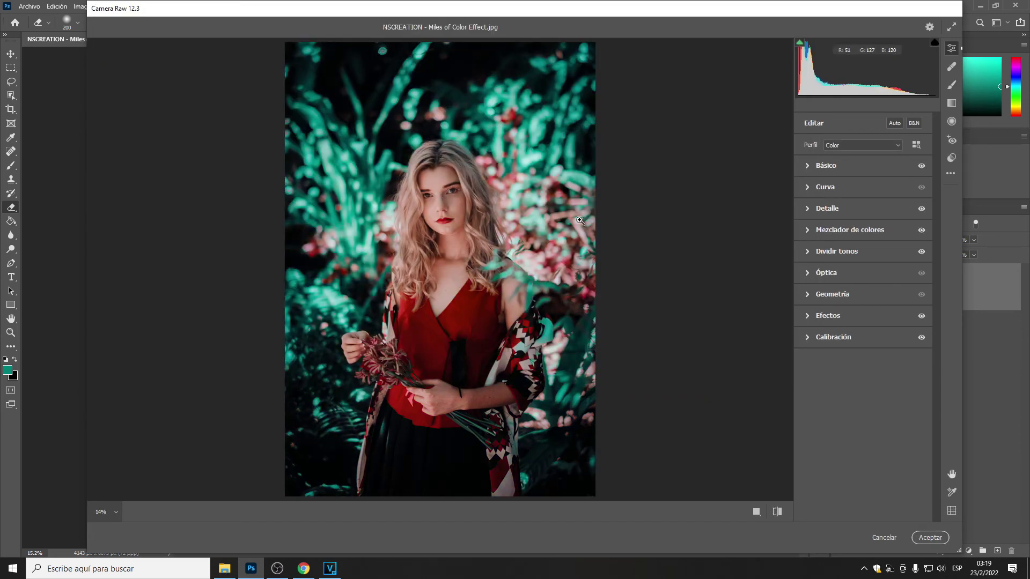
{"action": "left_click", "coordinate": [755, 509]}
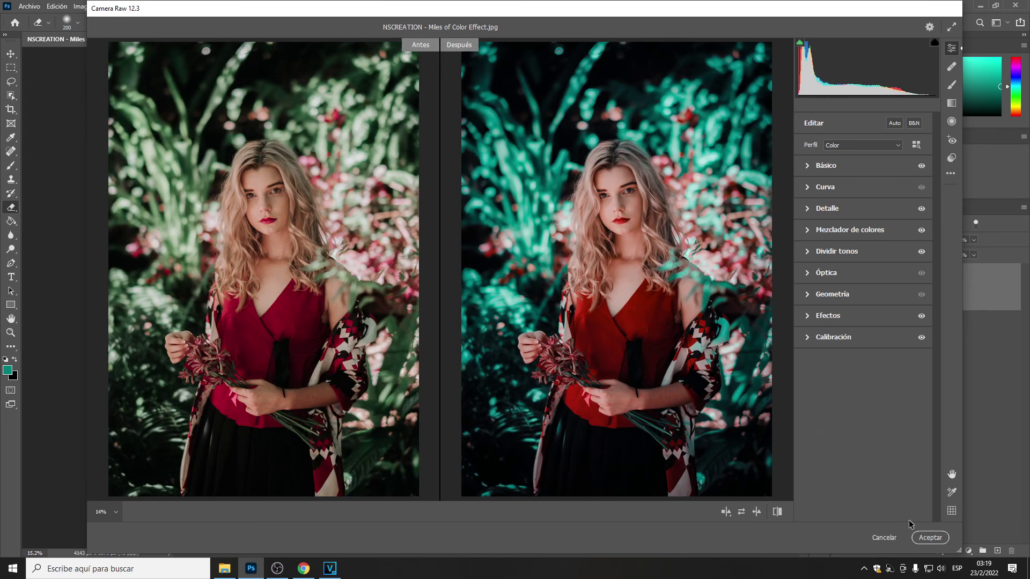
{"action": "left_click", "coordinate": [930, 537]}
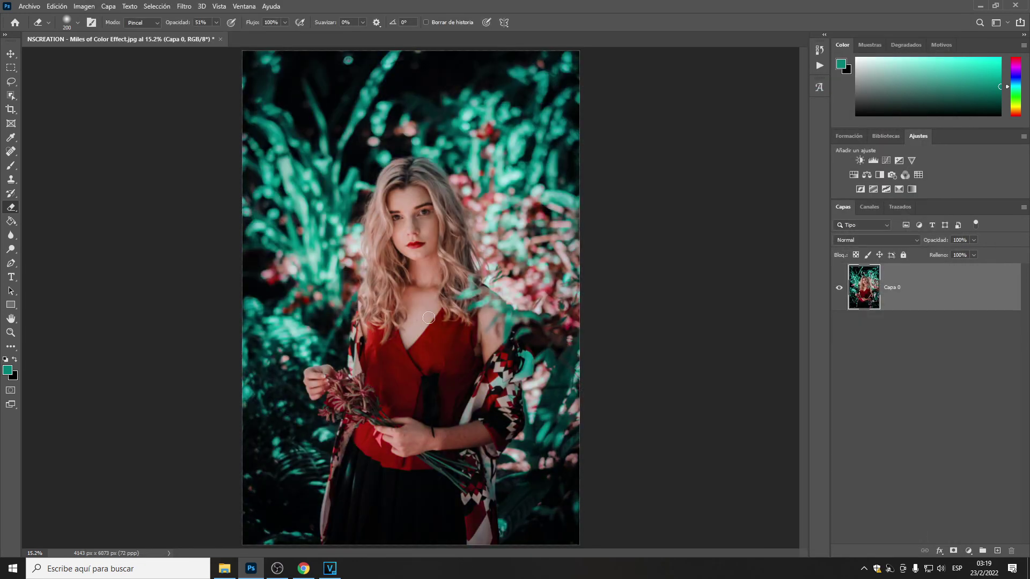
Step: Close the Miles of Color Effect photo without saving and open NSCREATION - Outdoor Portrait from the same folder
{"action": "left_click", "coordinate": [220, 39]}
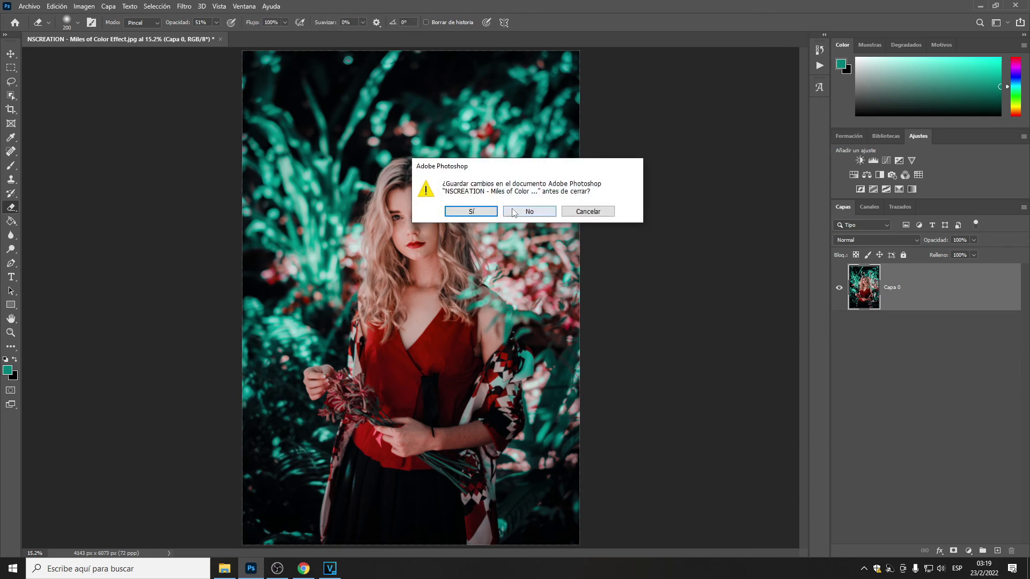
{"action": "left_click", "coordinate": [529, 210]}
{"action": "left_click", "coordinate": [21, 4]}
{"action": "left_click", "coordinate": [33, 25]}
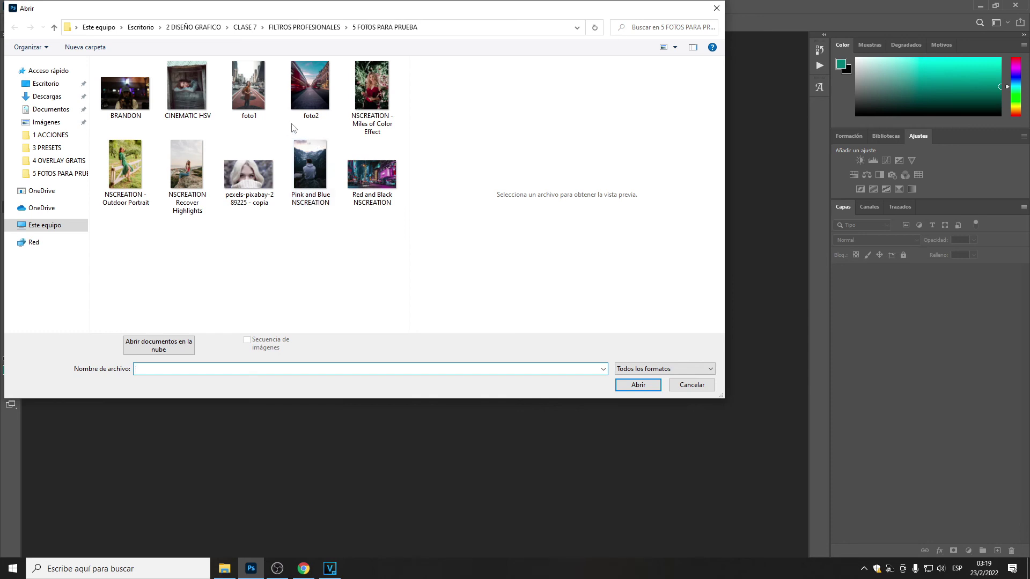
{"action": "left_click", "coordinate": [143, 163]}
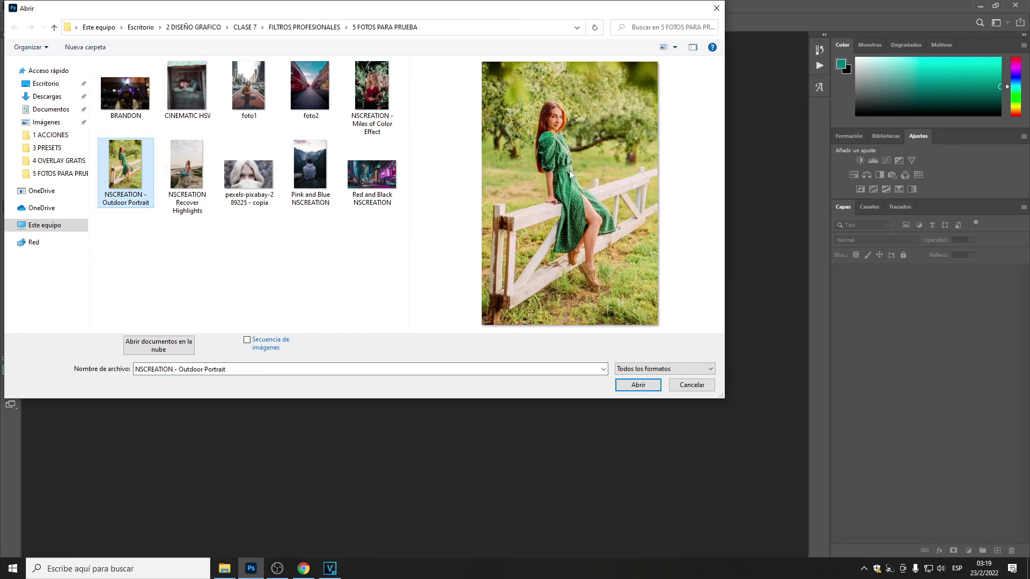
{"action": "left_click", "coordinate": [643, 384]}
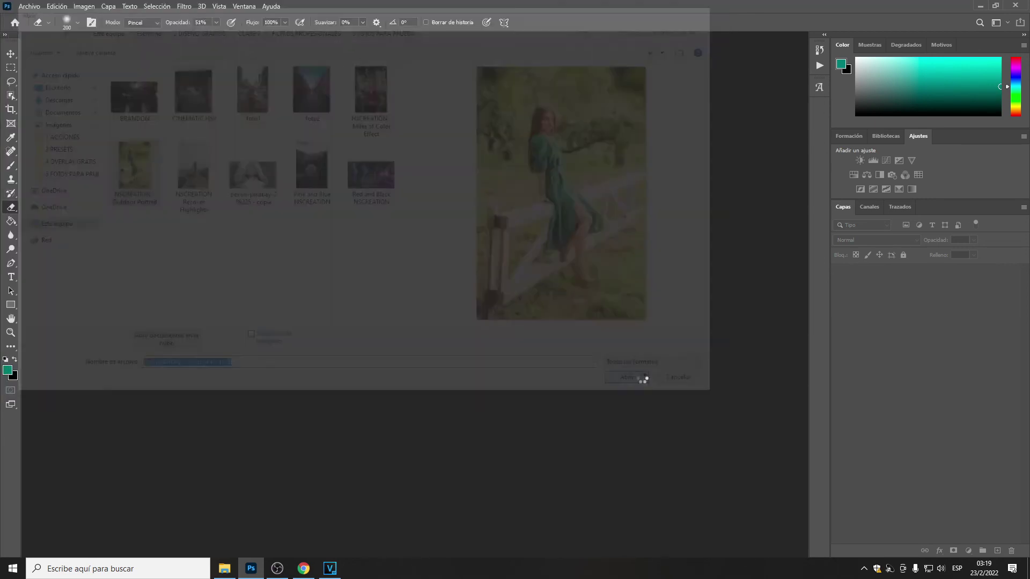
{"action": "left_click", "coordinate": [515, 317]}
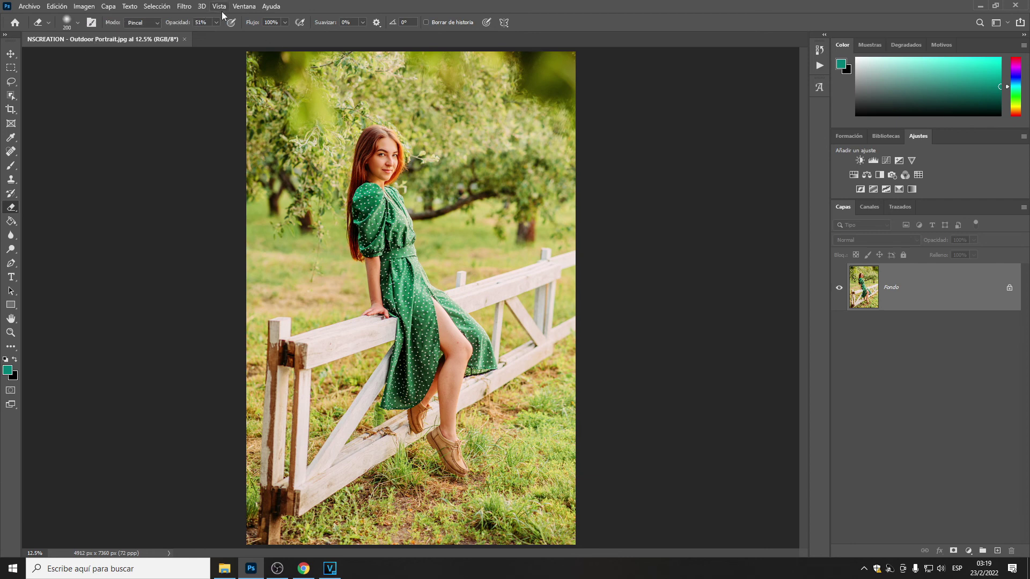
Step: Load the preset NSCREATION - Outdoor Portrait .xmp in the Camera Raw filter, compare before and after, and apply it to the photo
{"action": "left_click", "coordinate": [183, 7]}
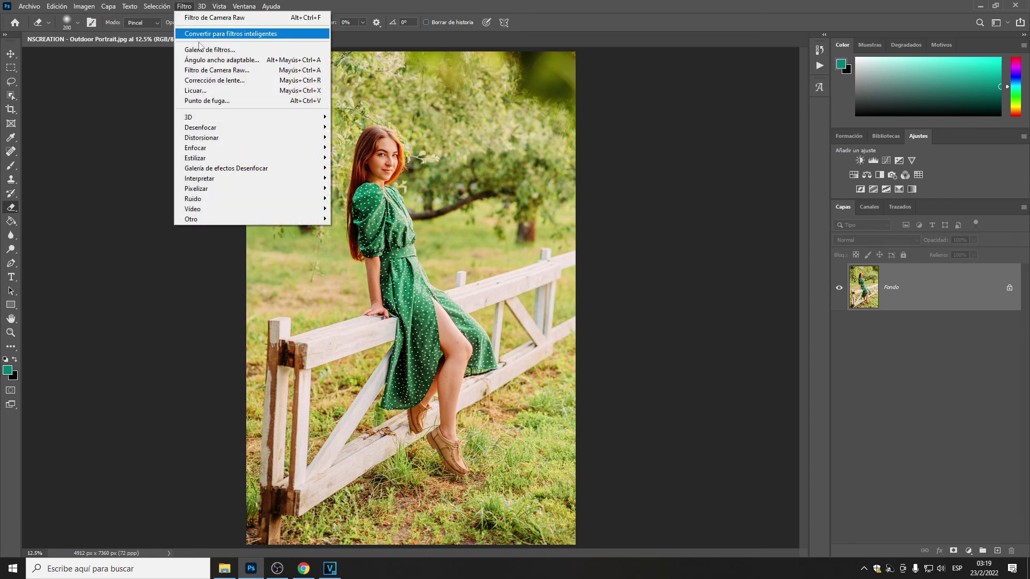
{"action": "left_click", "coordinate": [211, 73]}
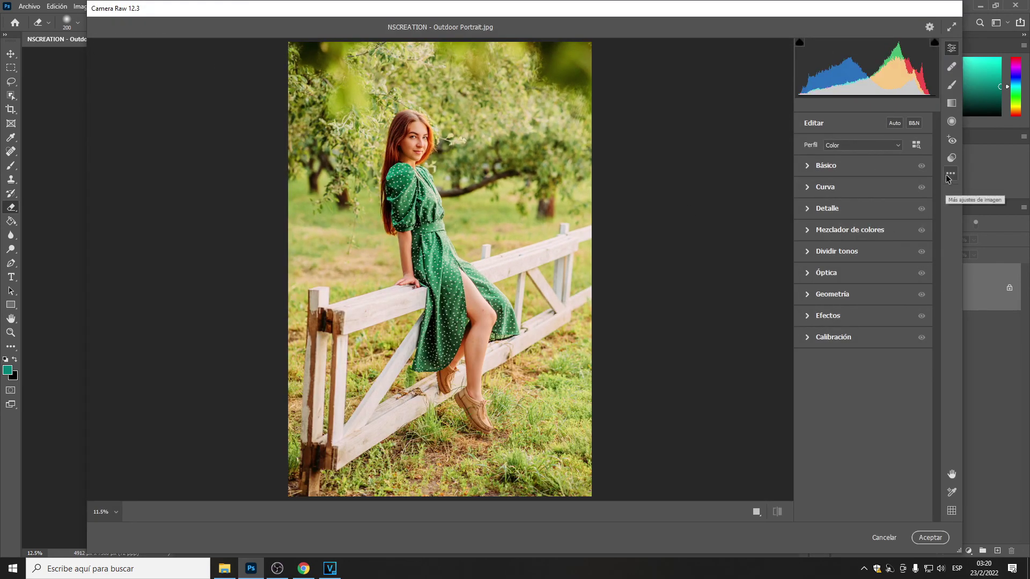
{"action": "left_click", "coordinate": [948, 175]}
{"action": "left_click", "coordinate": [906, 225]}
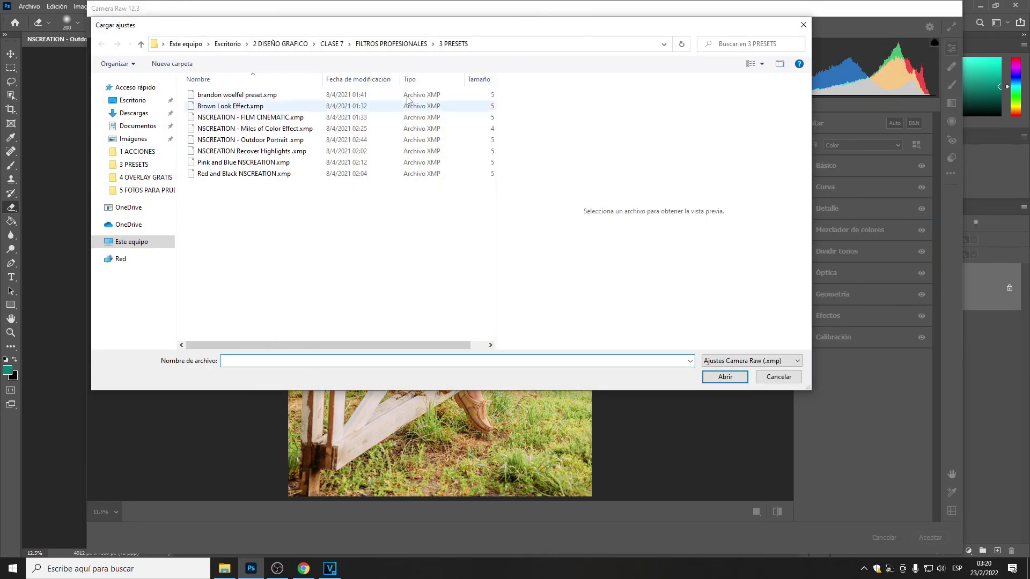
{"action": "left_click", "coordinate": [248, 141]}
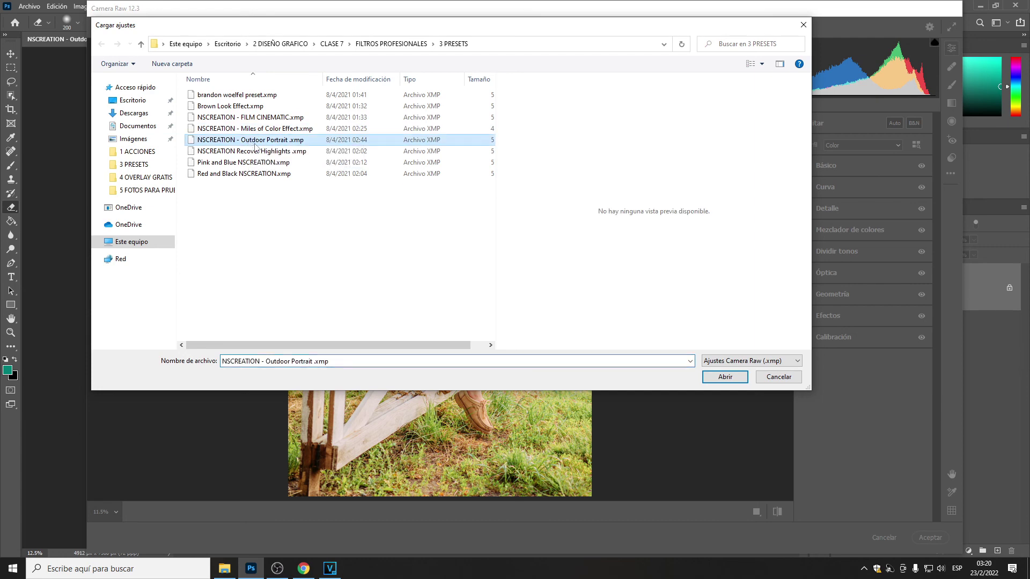
{"action": "left_click", "coordinate": [725, 378]}
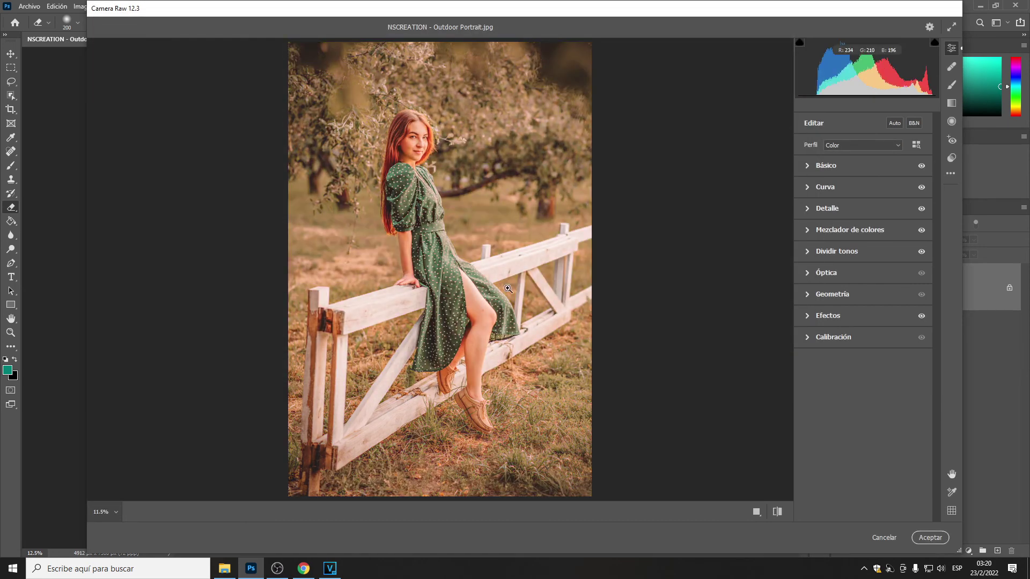
{"action": "left_click", "coordinate": [755, 511]}
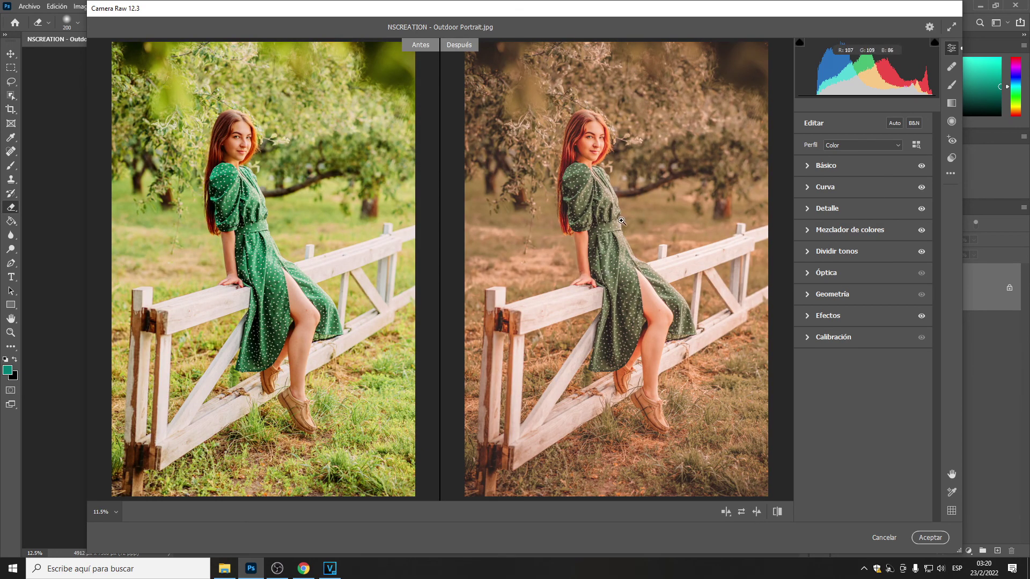
{"action": "left_click", "coordinate": [930, 537]}
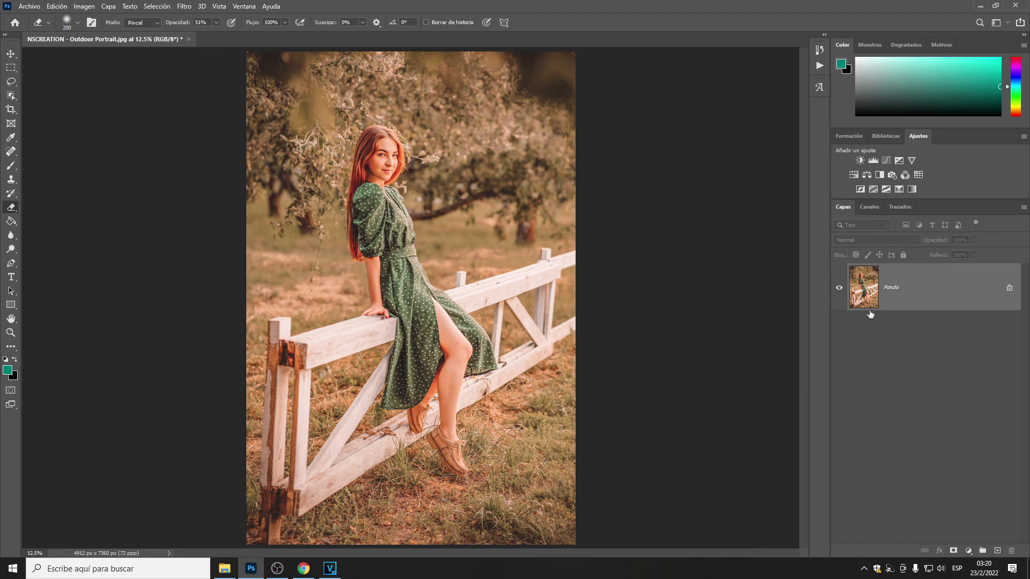
Step: Close the Outdoor Portrait photo without saving and open BRANDON from the same folder without colour management
{"action": "left_click", "coordinate": [191, 43]}
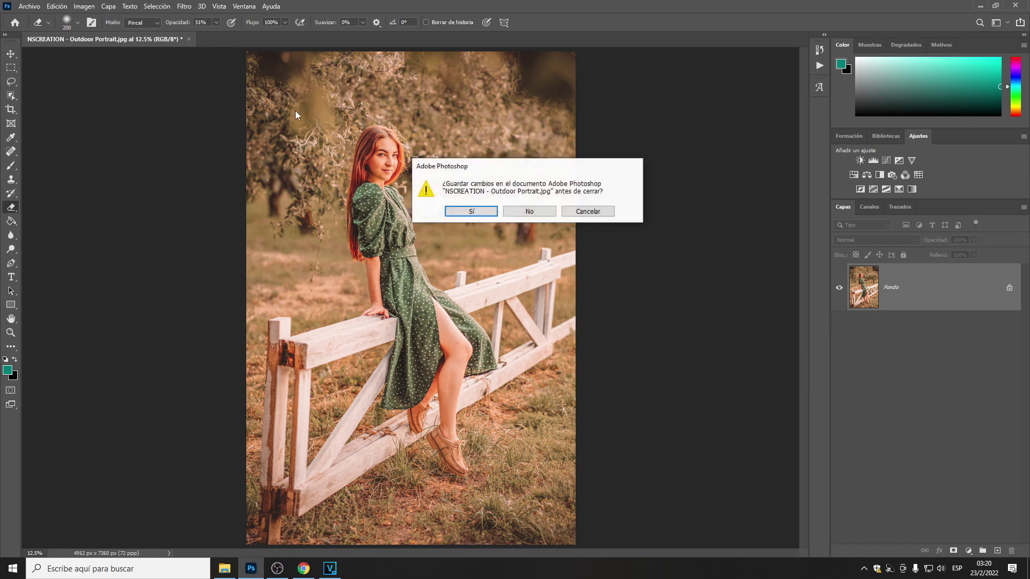
{"action": "left_click", "coordinate": [531, 215]}
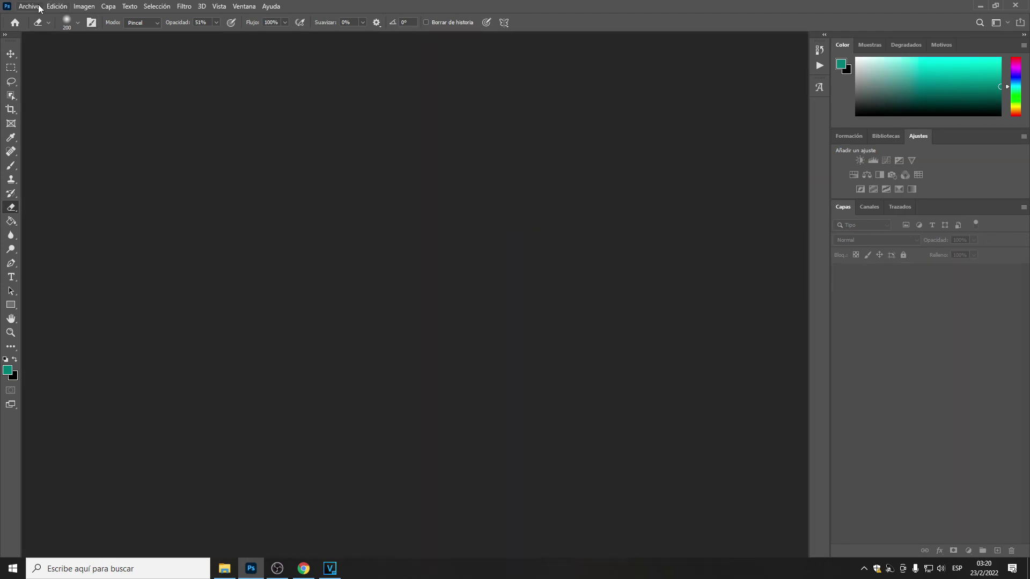
{"action": "left_click", "coordinate": [29, 7]}
{"action": "left_click", "coordinate": [53, 28]}
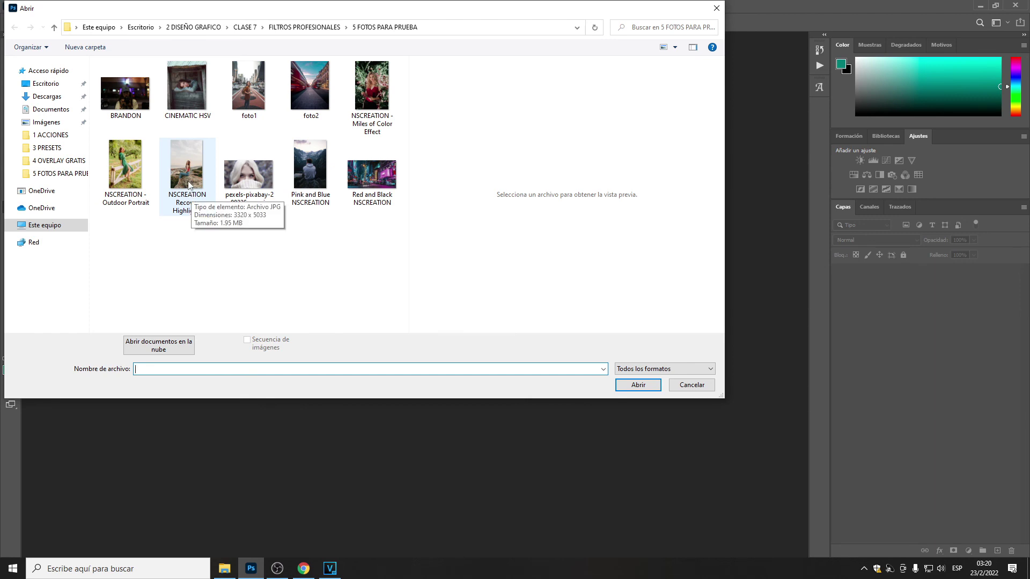
{"action": "left_click", "coordinate": [145, 106]}
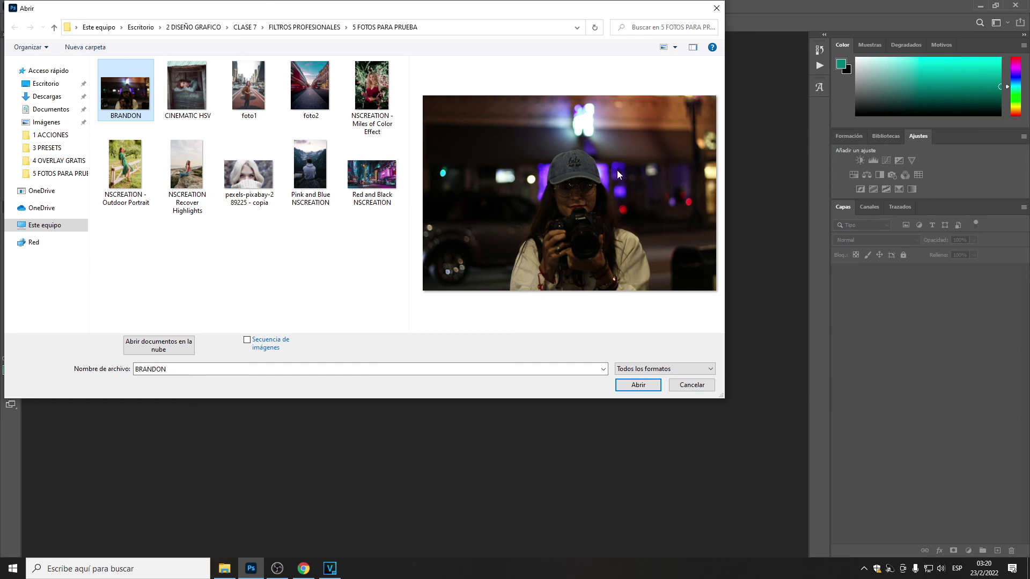
{"action": "left_click", "coordinate": [638, 384]}
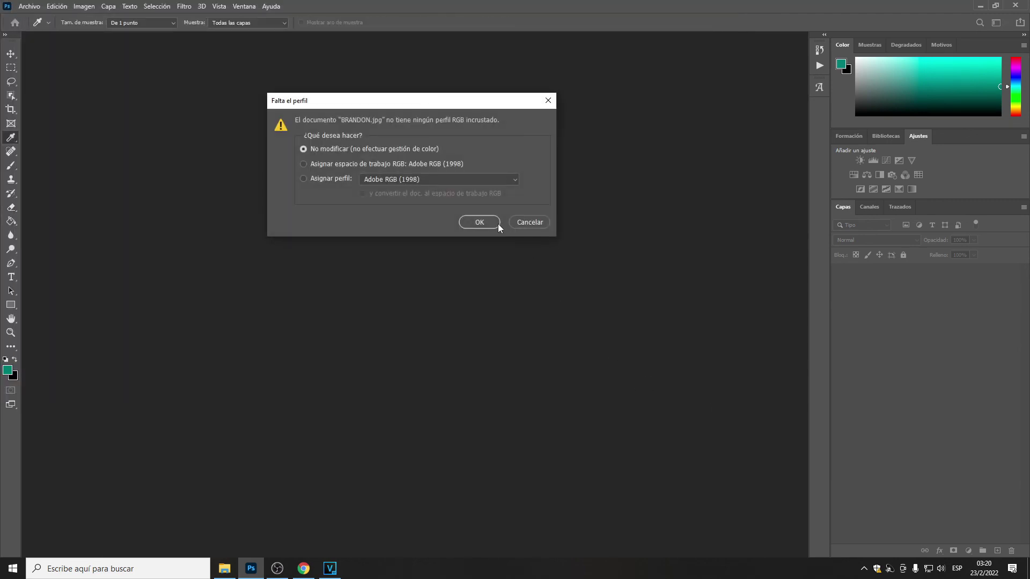
{"action": "left_click", "coordinate": [494, 221]}
{"action": "key", "text": "e"}
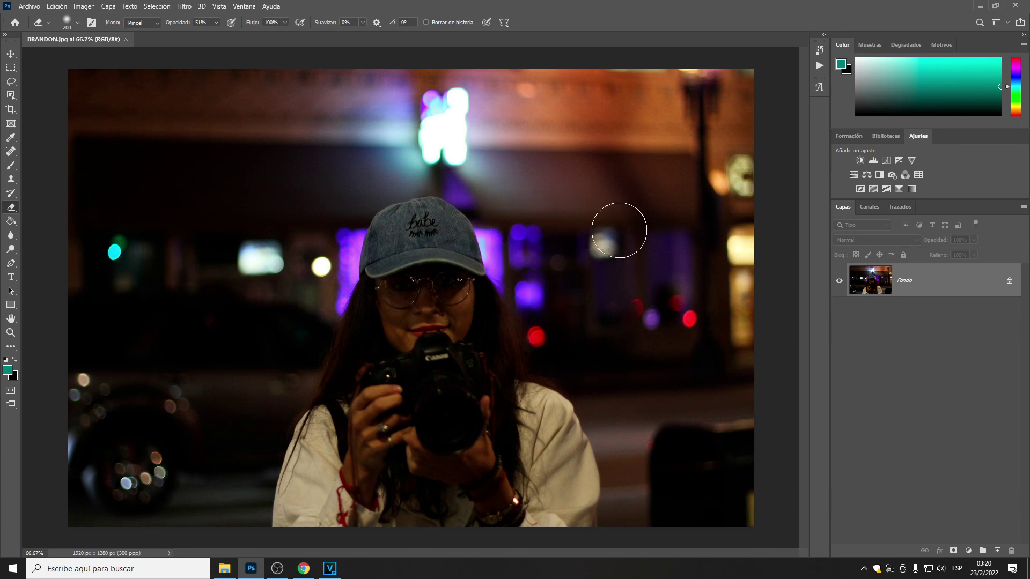
Step: Unlock the background layer of BRANDON.jpg and load the preset brandon woelfel preset.xmp in the Camera Raw filter
{"action": "left_click", "coordinate": [1010, 281]}
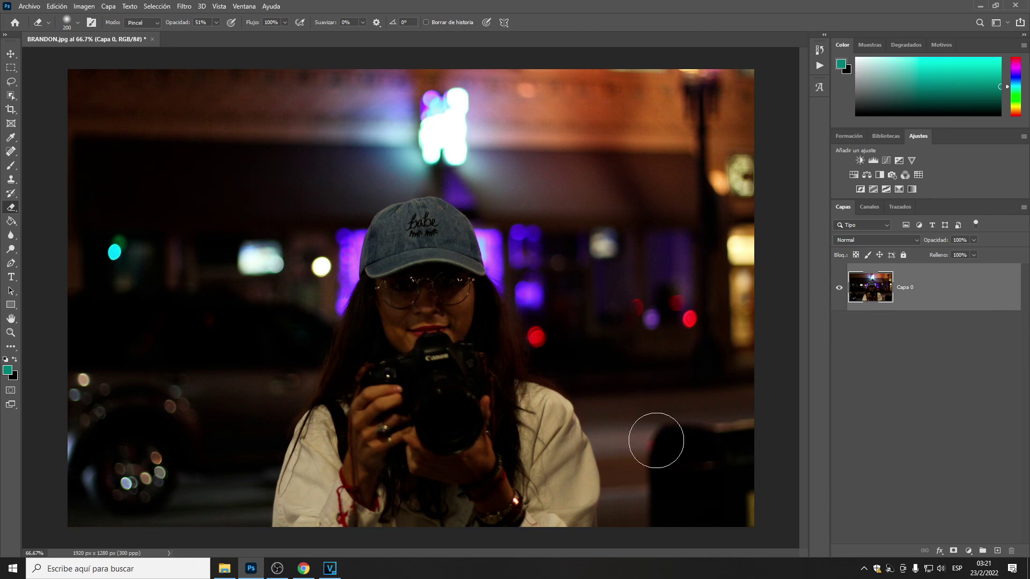
{"action": "left_click", "coordinate": [184, 7]}
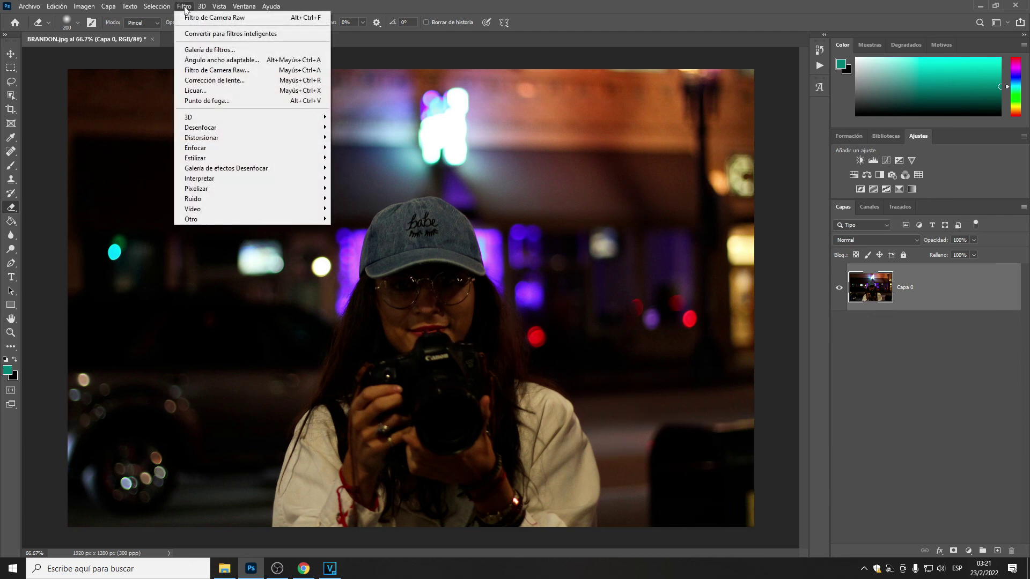
{"action": "left_click", "coordinate": [188, 72]}
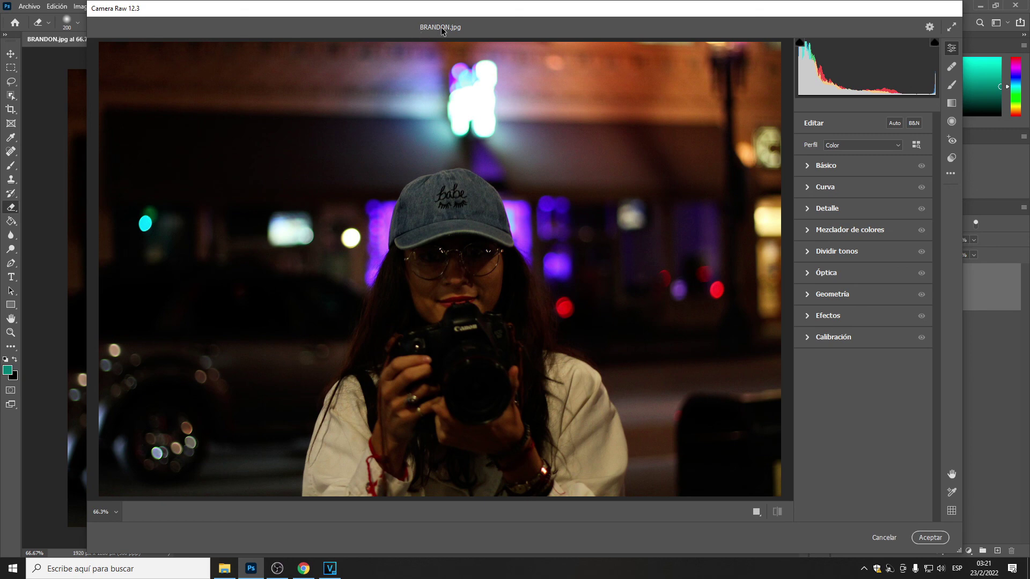
{"action": "left_click", "coordinate": [947, 174]}
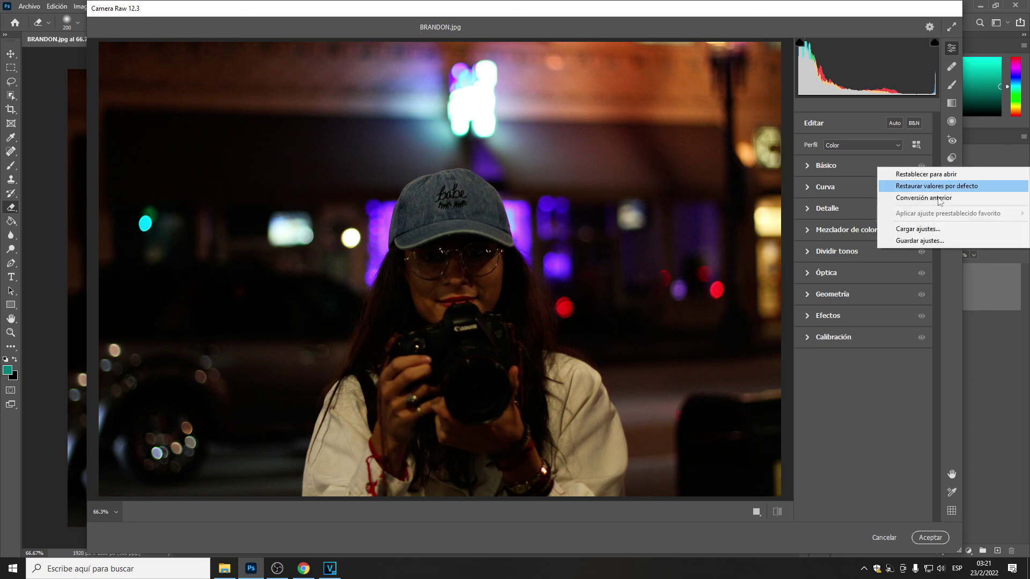
{"action": "left_click", "coordinate": [924, 230]}
{"action": "left_click", "coordinate": [231, 95]}
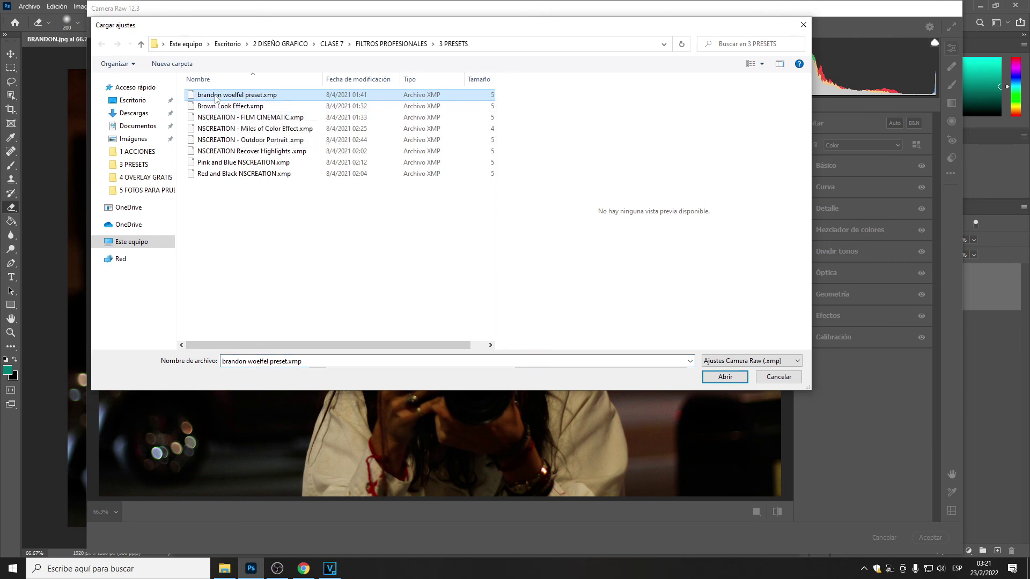
{"action": "left_click", "coordinate": [724, 375]}
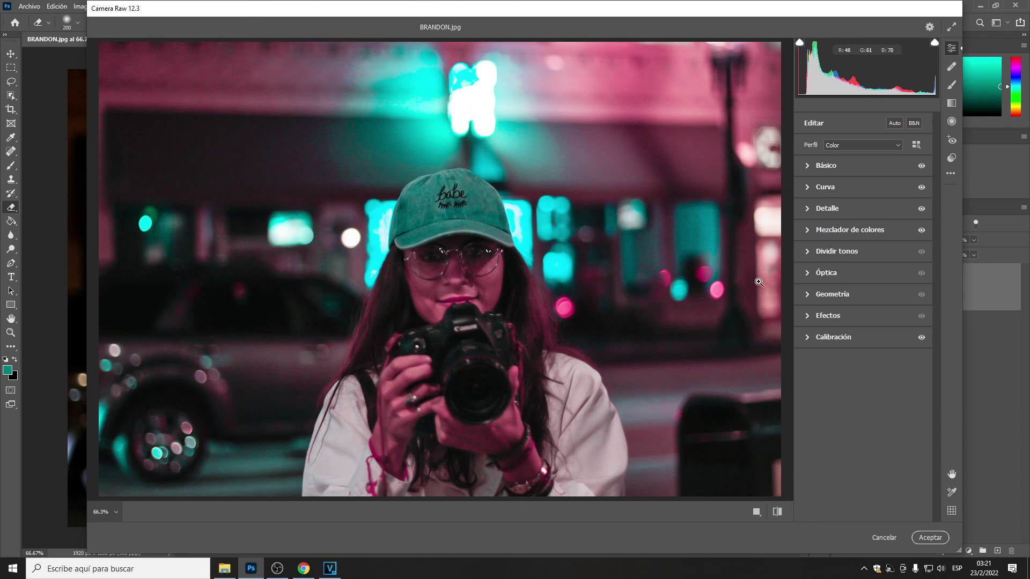
Step: Lower the basic Intensidad adjustment to -27 and apply the Camera Raw filter to the night portrait
{"action": "left_click", "coordinate": [807, 167]}
{"action": "left_click", "coordinate": [807, 166]}
{"action": "left_click", "coordinate": [807, 167]}
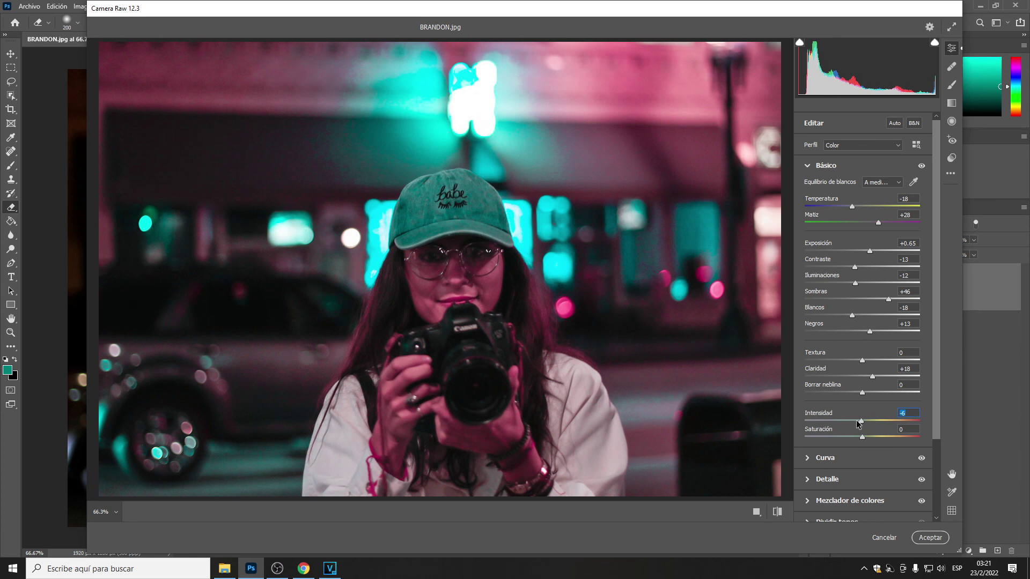
{"action": "left_click_drag", "start_coordinate": [856, 420], "coordinate": [849, 420]}
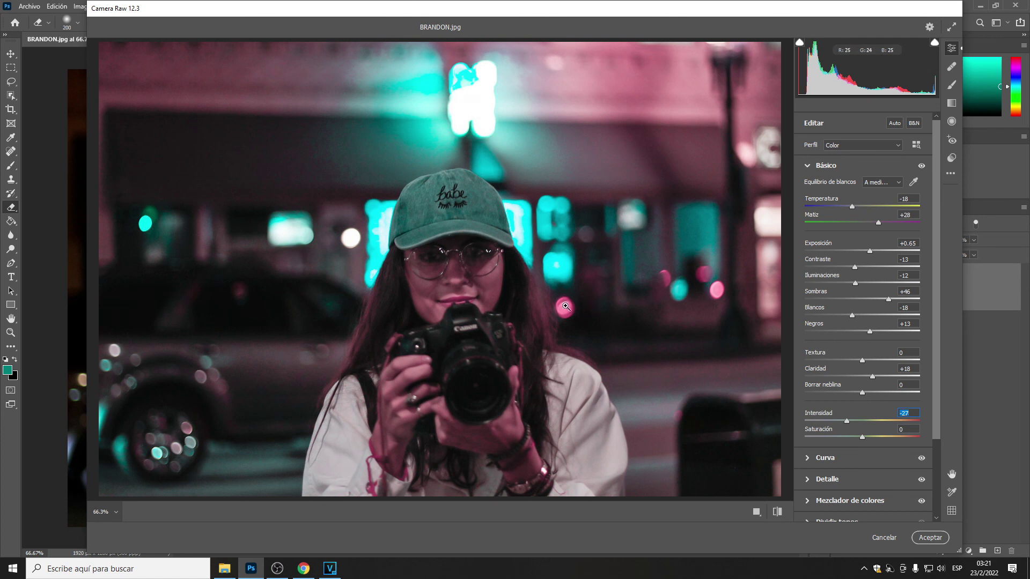
{"action": "left_click", "coordinate": [921, 540]}
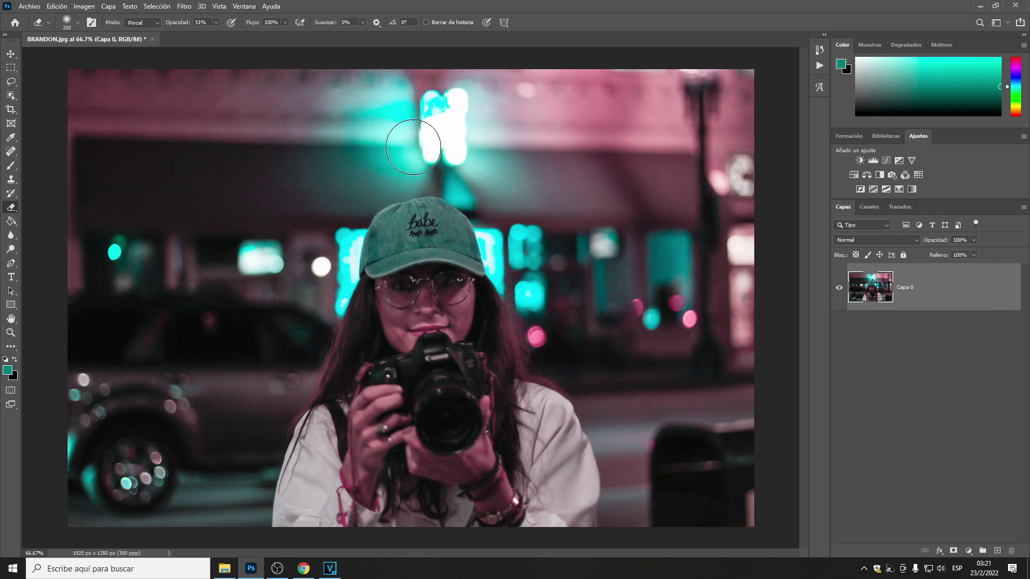
Step: Close BRANDON.jpg without saving and bring up the file dialog for opening another photo
{"action": "left_click", "coordinate": [152, 39]}
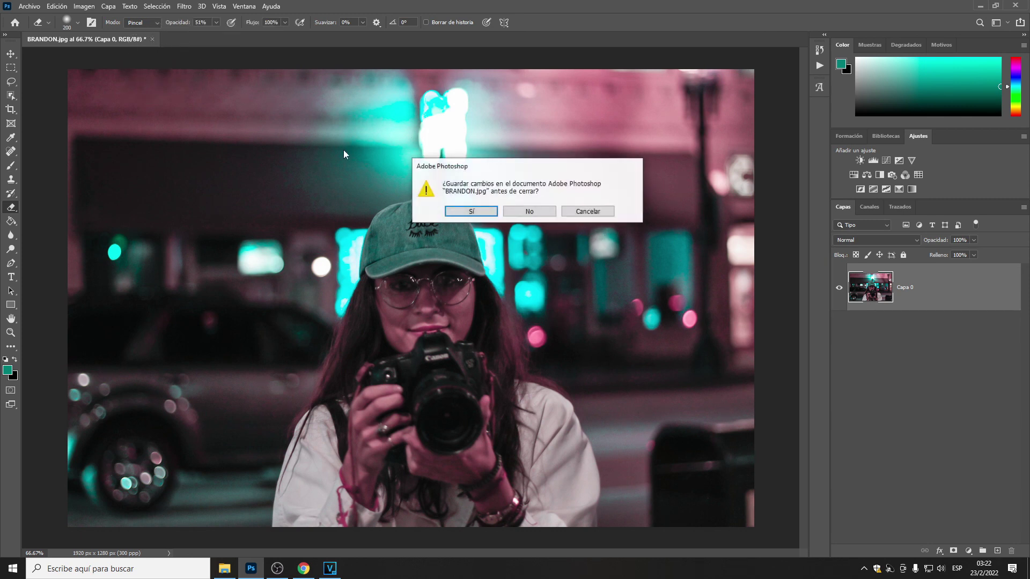
{"action": "left_click", "coordinate": [528, 212]}
{"action": "left_click", "coordinate": [29, 6]}
{"action": "left_click", "coordinate": [32, 27]}
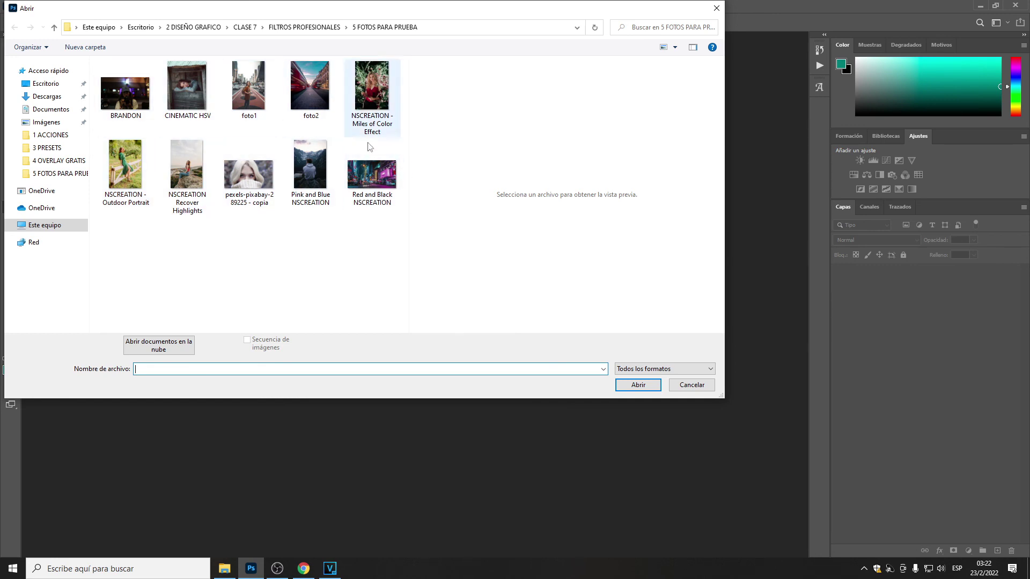
{"action": "left_click_drag", "start_coordinate": [330, 10], "coordinate": [422, 83]}
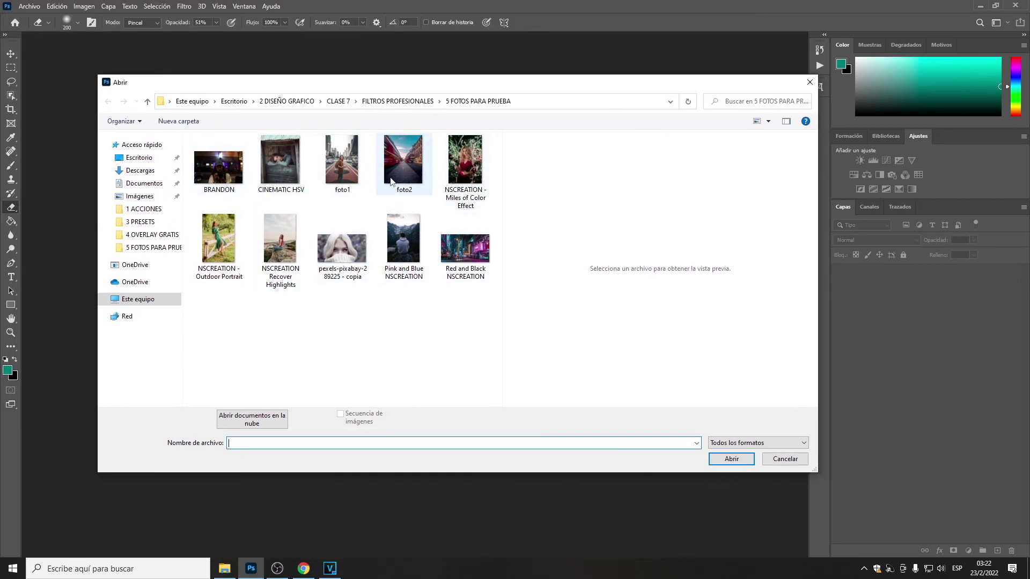
Step: Browse the FILTROS PROFESIONALES subfolders and preview the sample photos stored in 1 ACCIONES
{"action": "left_click", "coordinate": [396, 102]}
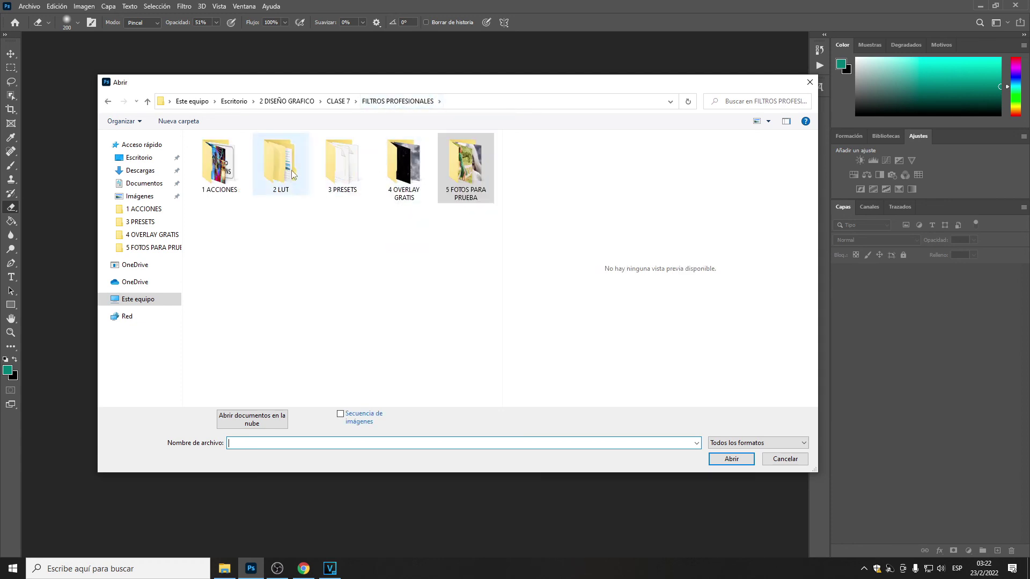
{"action": "double_click", "coordinate": [465, 164]}
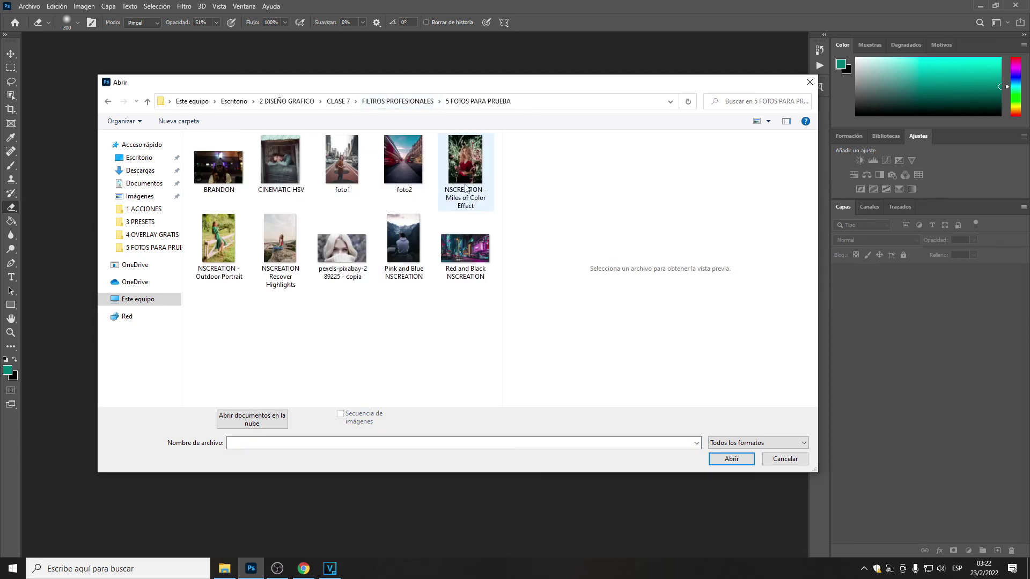
{"action": "left_click", "coordinate": [417, 104]}
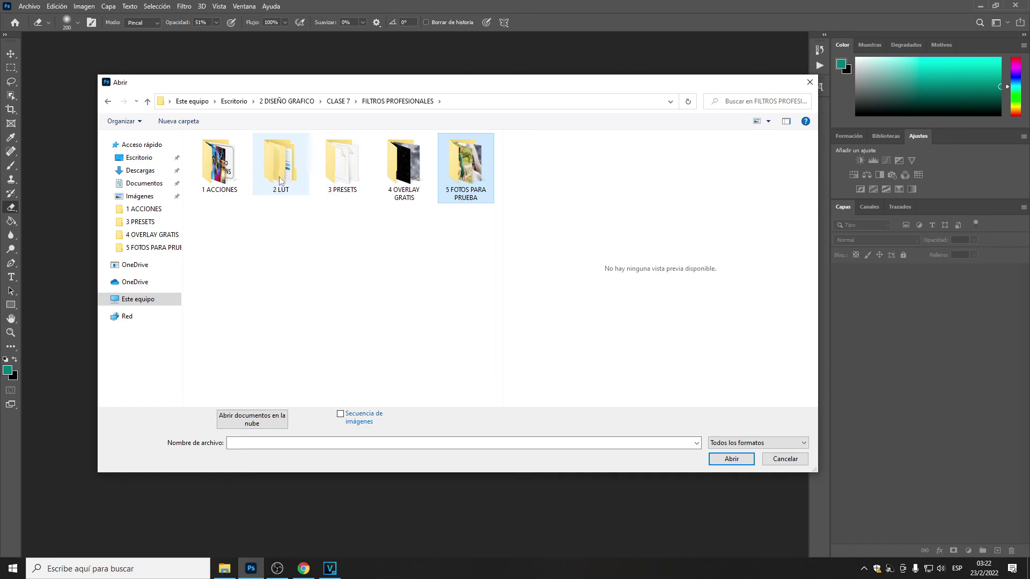
{"action": "double_click", "coordinate": [219, 164]}
{"action": "left_click", "coordinate": [230, 169]}
{"action": "left_click", "coordinate": [403, 161]}
{"action": "left_click", "coordinate": [244, 181]}
{"action": "left_click", "coordinate": [403, 166]}
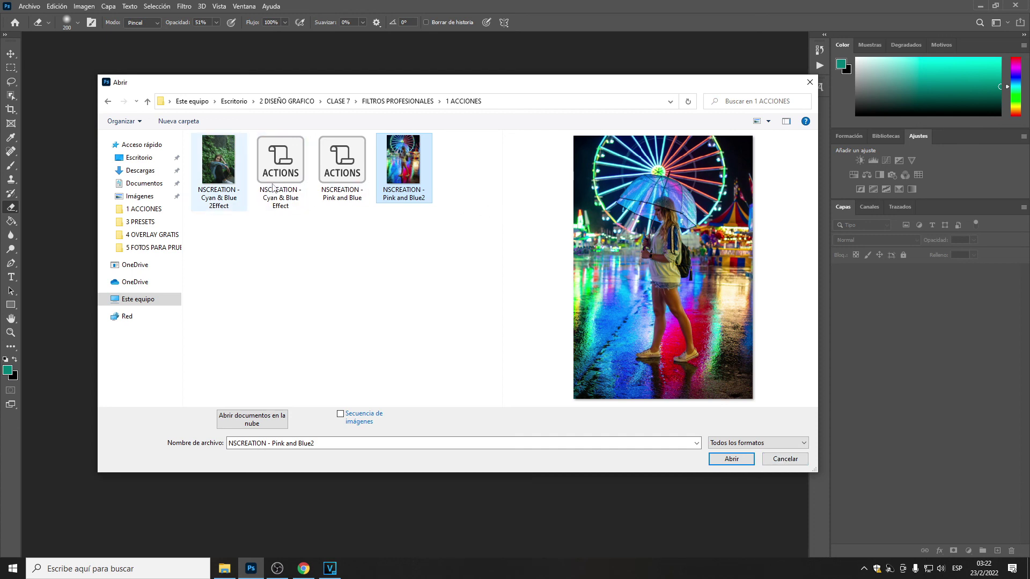
{"action": "left_click", "coordinate": [377, 101]}
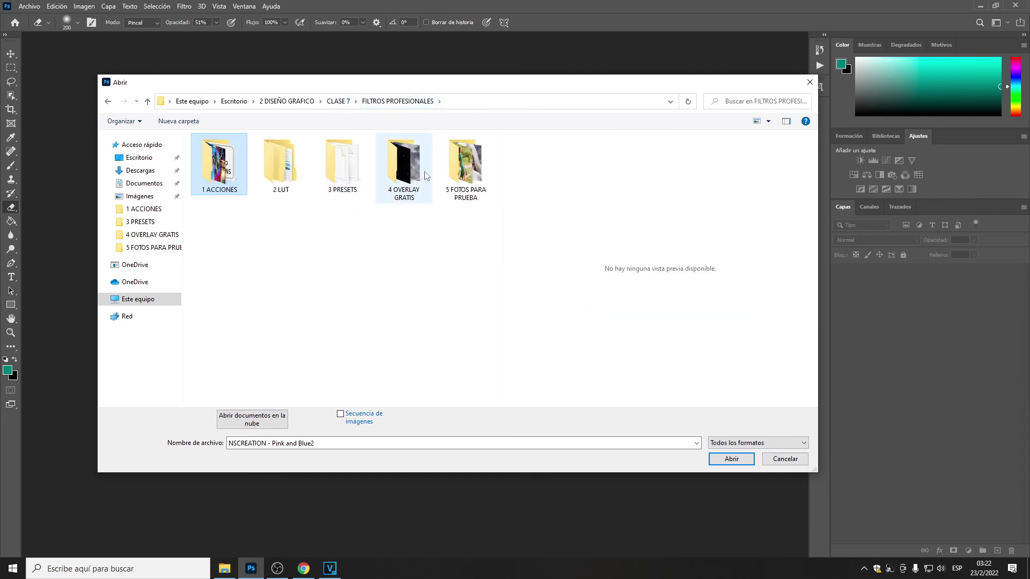
Step: Open the photo Red and Black NSCREATION from the 5 FOTOS PARA PRUEBA folder and fit it to the window
{"action": "double_click", "coordinate": [443, 170]}
{"action": "left_click", "coordinate": [450, 253]}
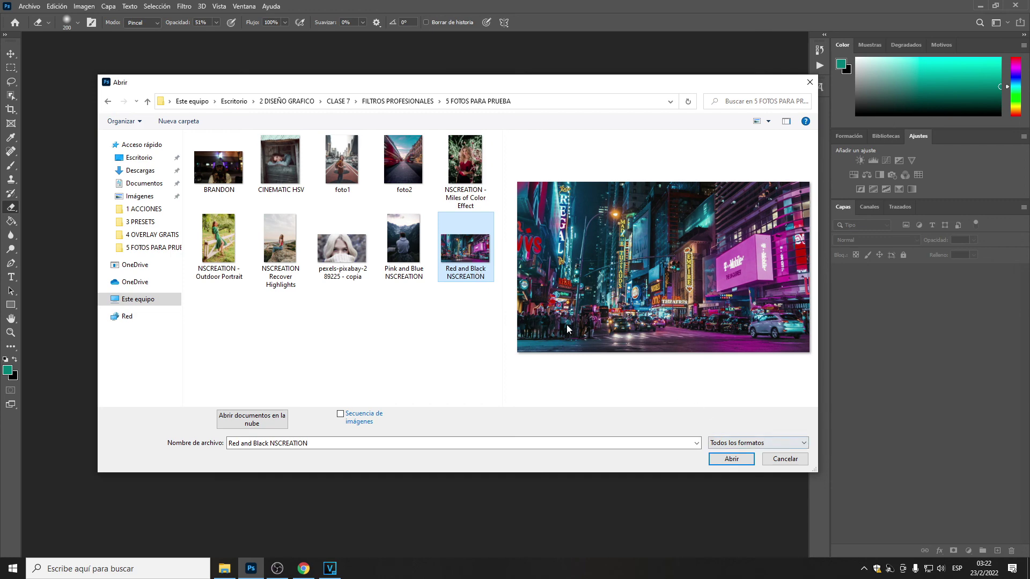
{"action": "left_click", "coordinate": [731, 458]}
{"action": "left_click", "coordinate": [509, 314]}
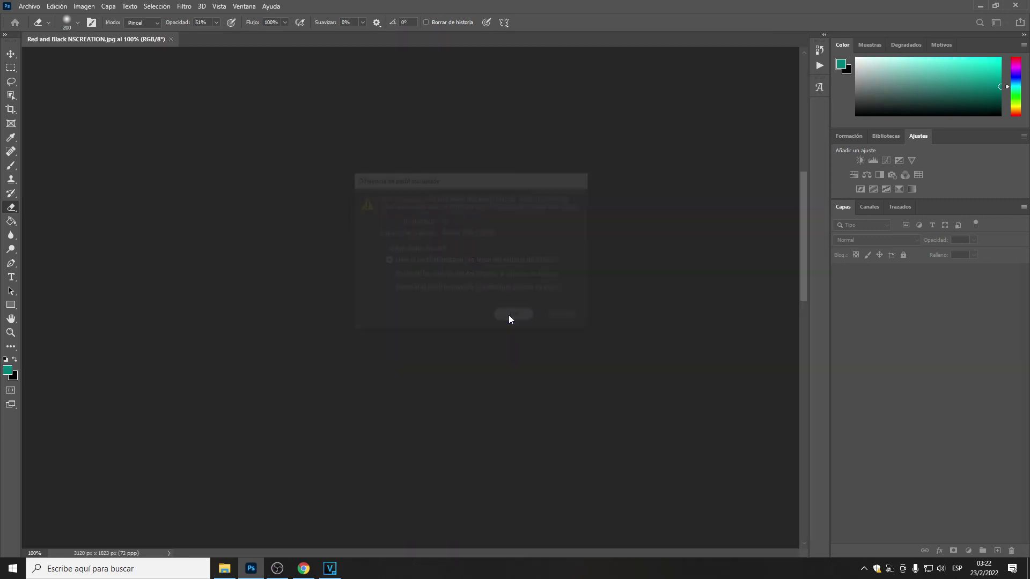
{"action": "key", "text": "ctrl+0"}
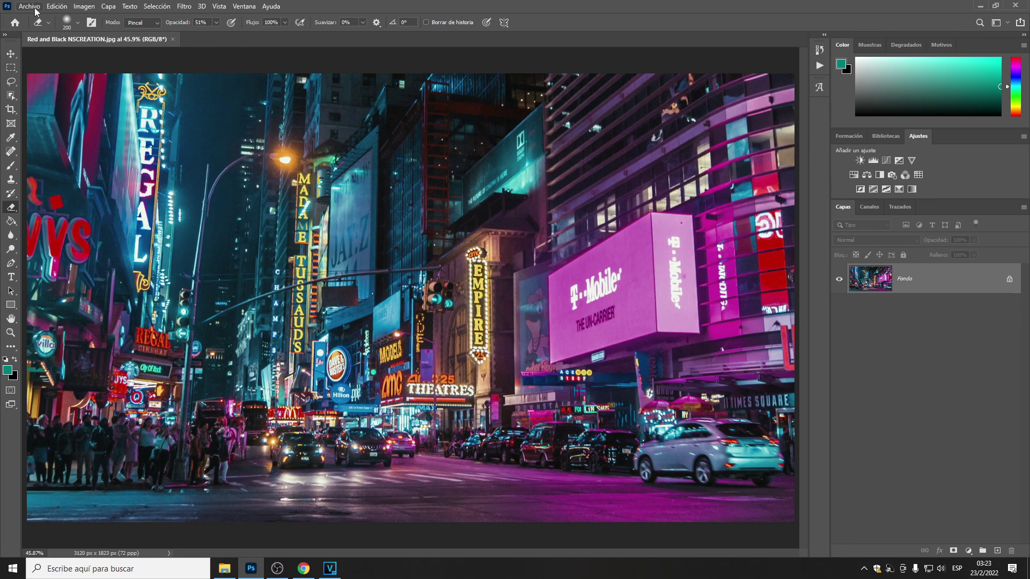
Step: Load the preset Red and Black NSCREATION.xmp in the Camera Raw filter and apply it to the night street photo
{"action": "left_click", "coordinate": [183, 7]}
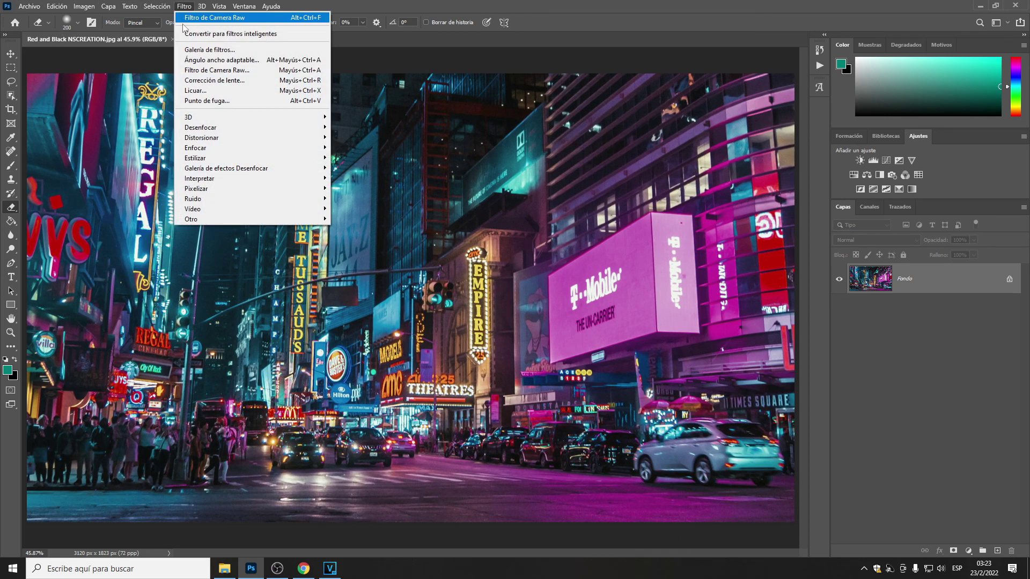
{"action": "left_click", "coordinate": [198, 74]}
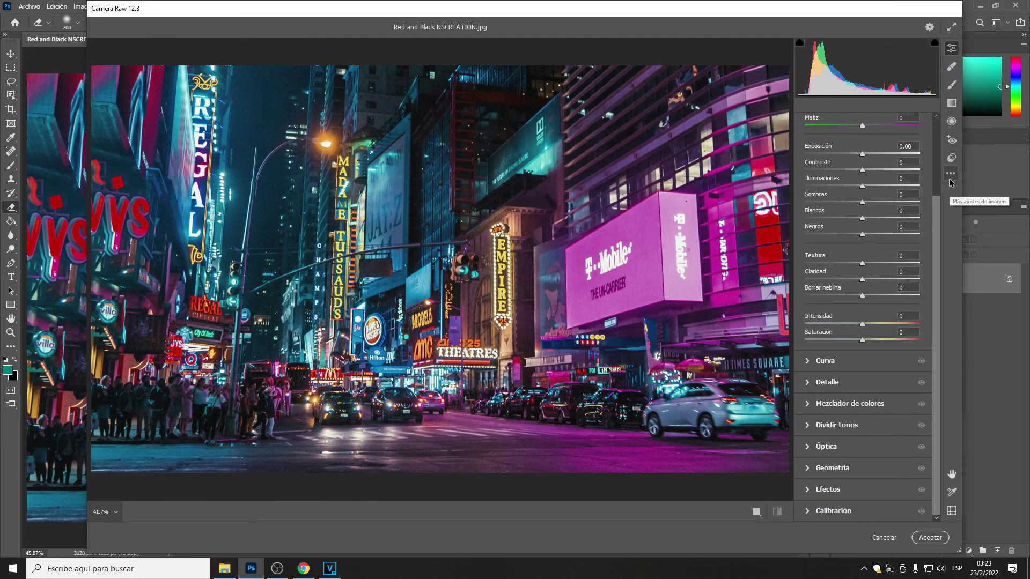
{"action": "left_click", "coordinate": [949, 176]}
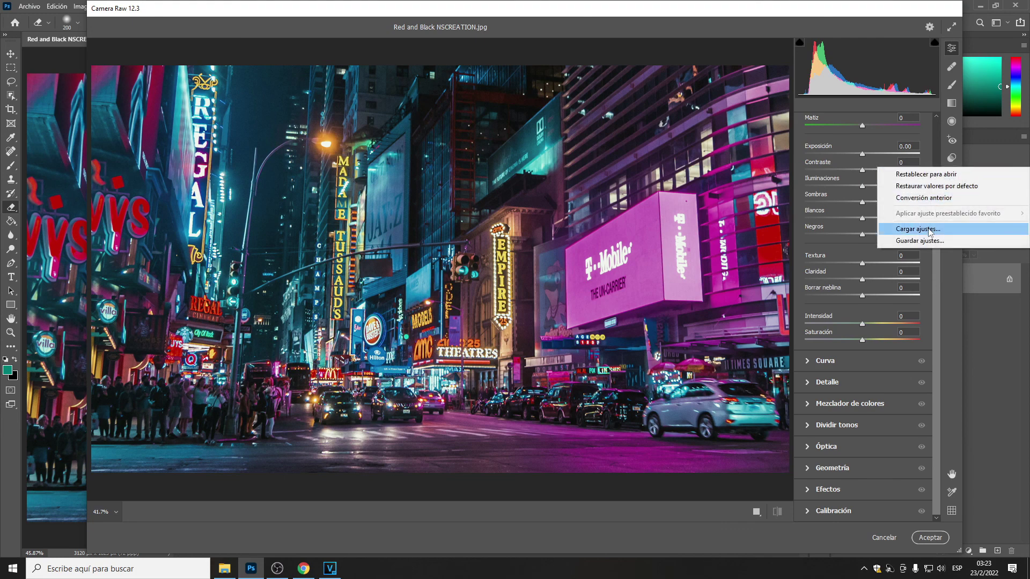
{"action": "left_click", "coordinate": [928, 227]}
{"action": "left_click", "coordinate": [239, 175]}
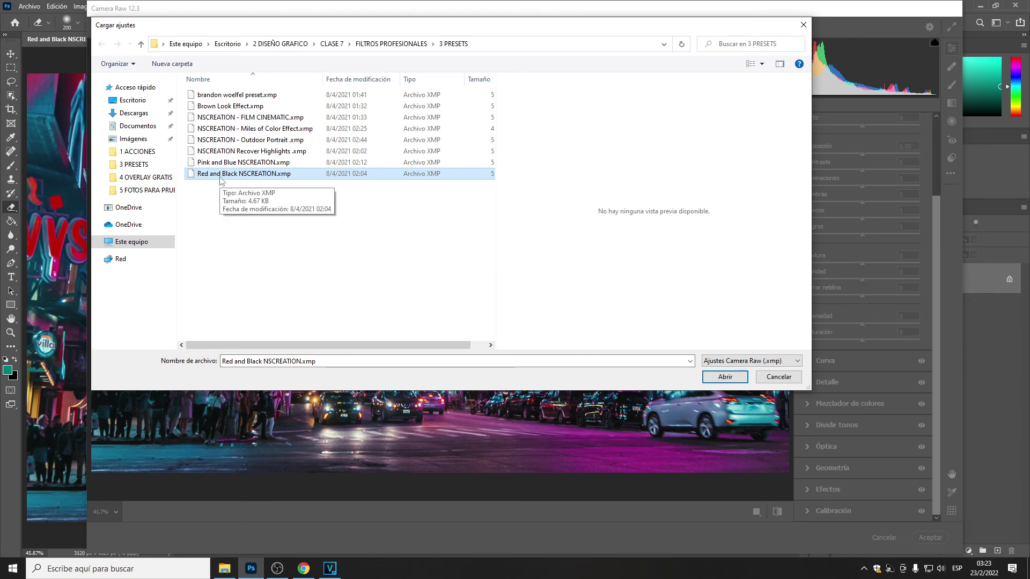
{"action": "left_click", "coordinate": [725, 377]}
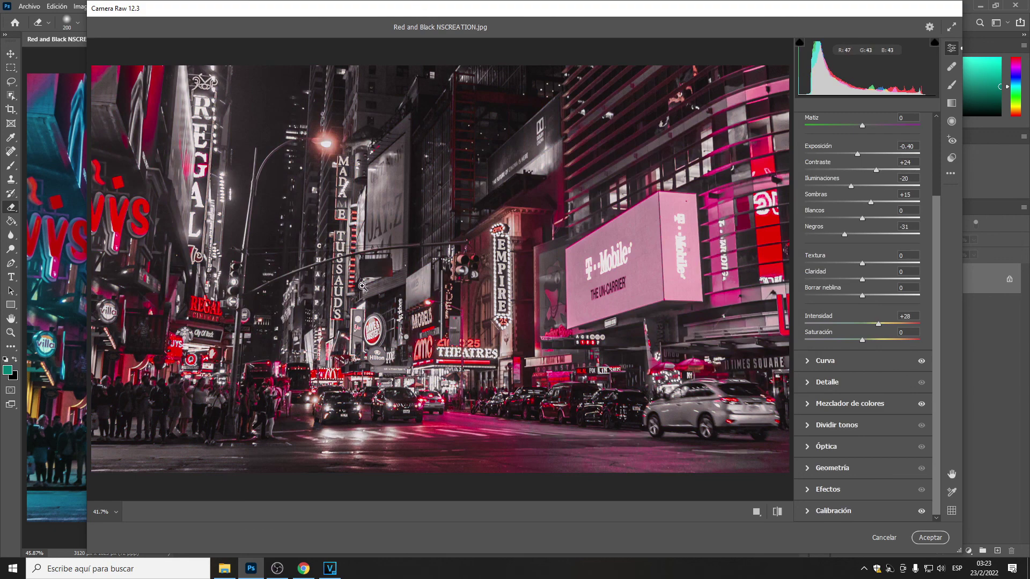
{"action": "left_click", "coordinate": [923, 541]}
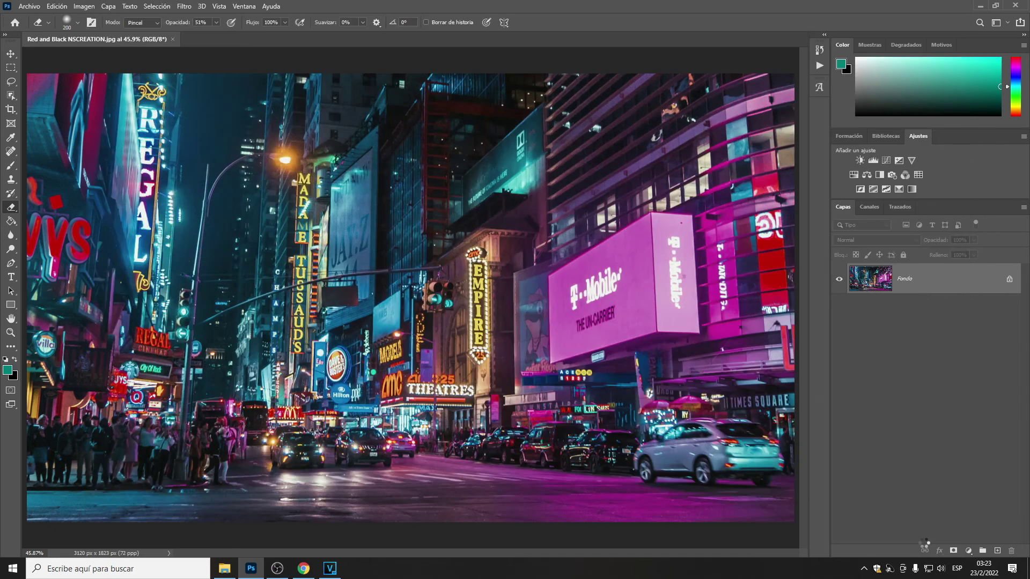